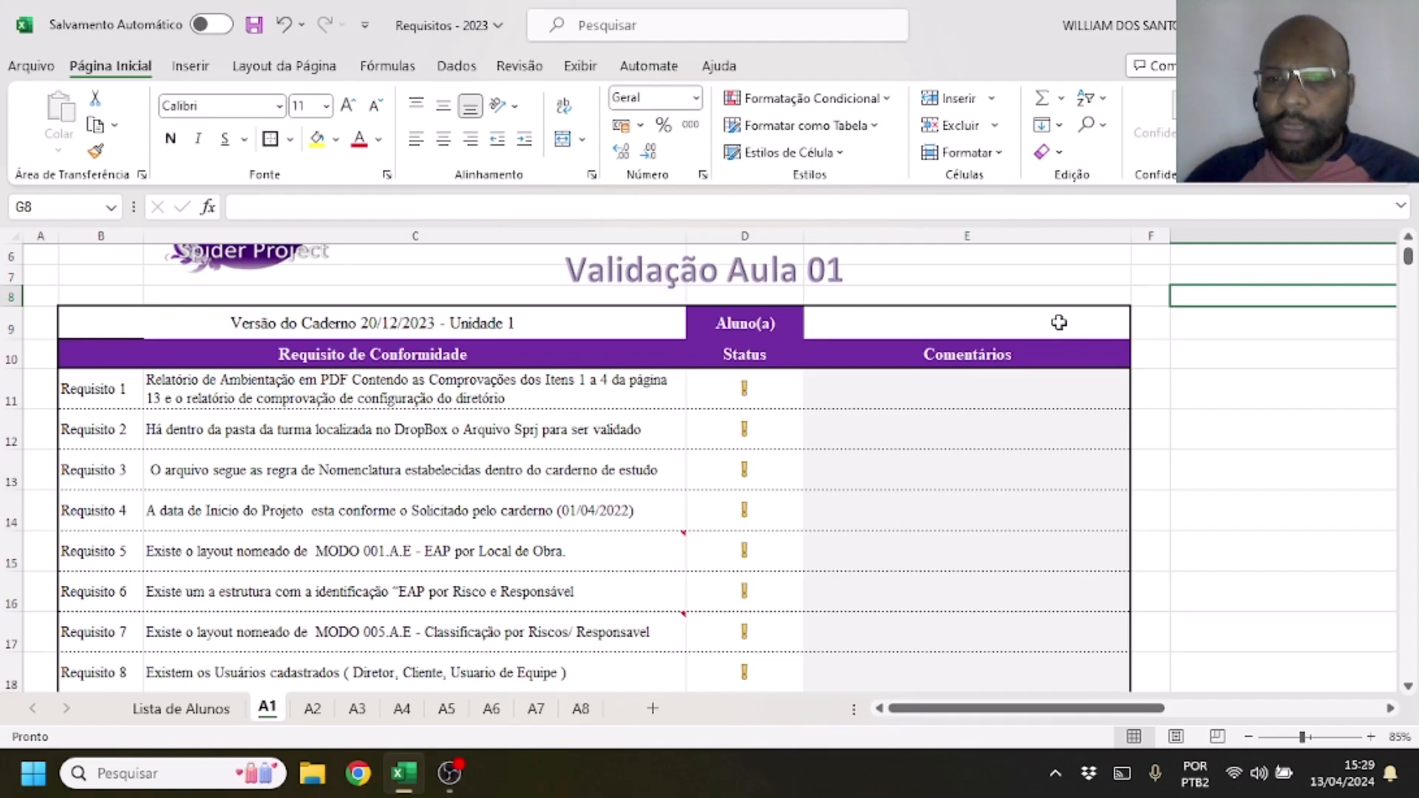
Select the fifth student (005) in the Aluno(a) cell of sheet A1 and look over the nine requirements
left_click(1058, 322)
left_click(1142, 330)
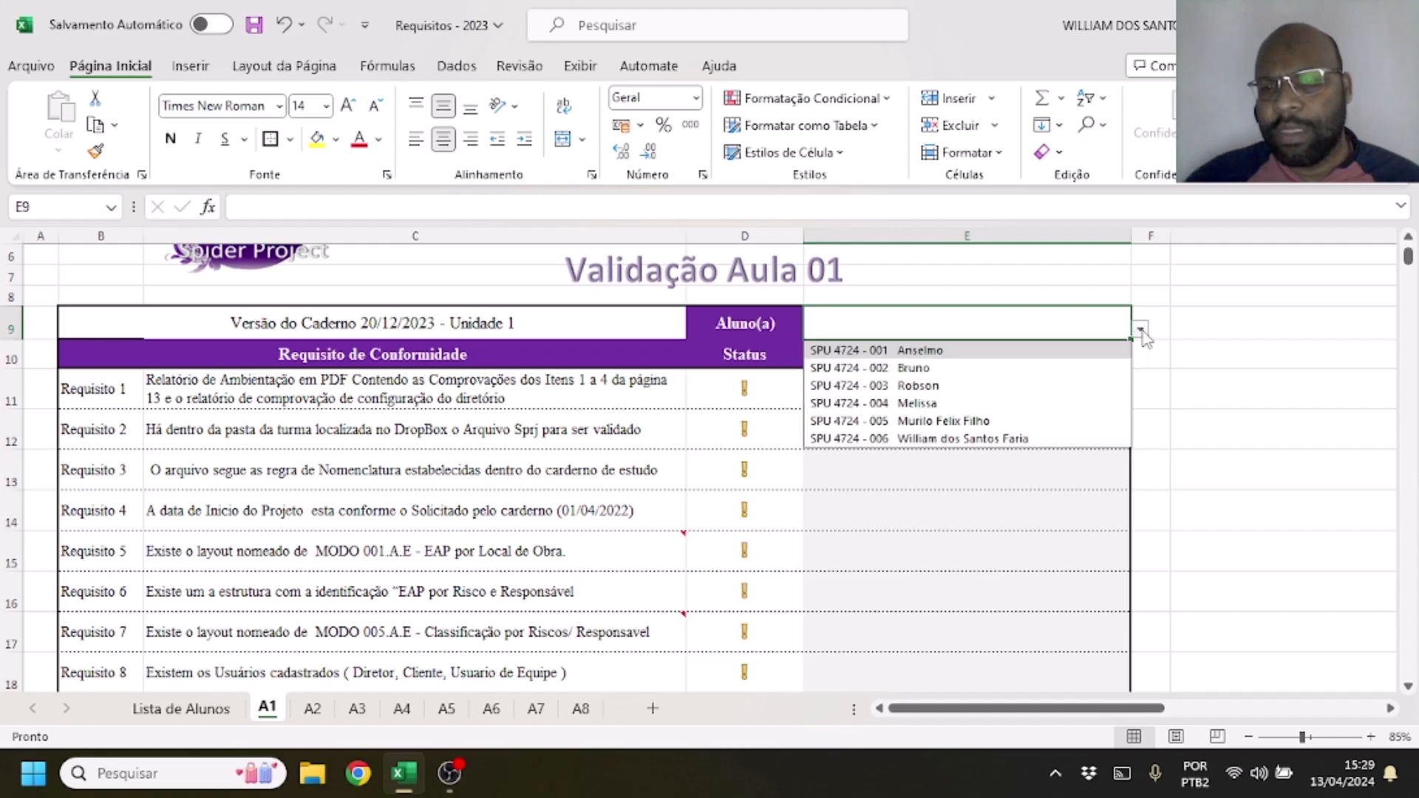
left_click(978, 421)
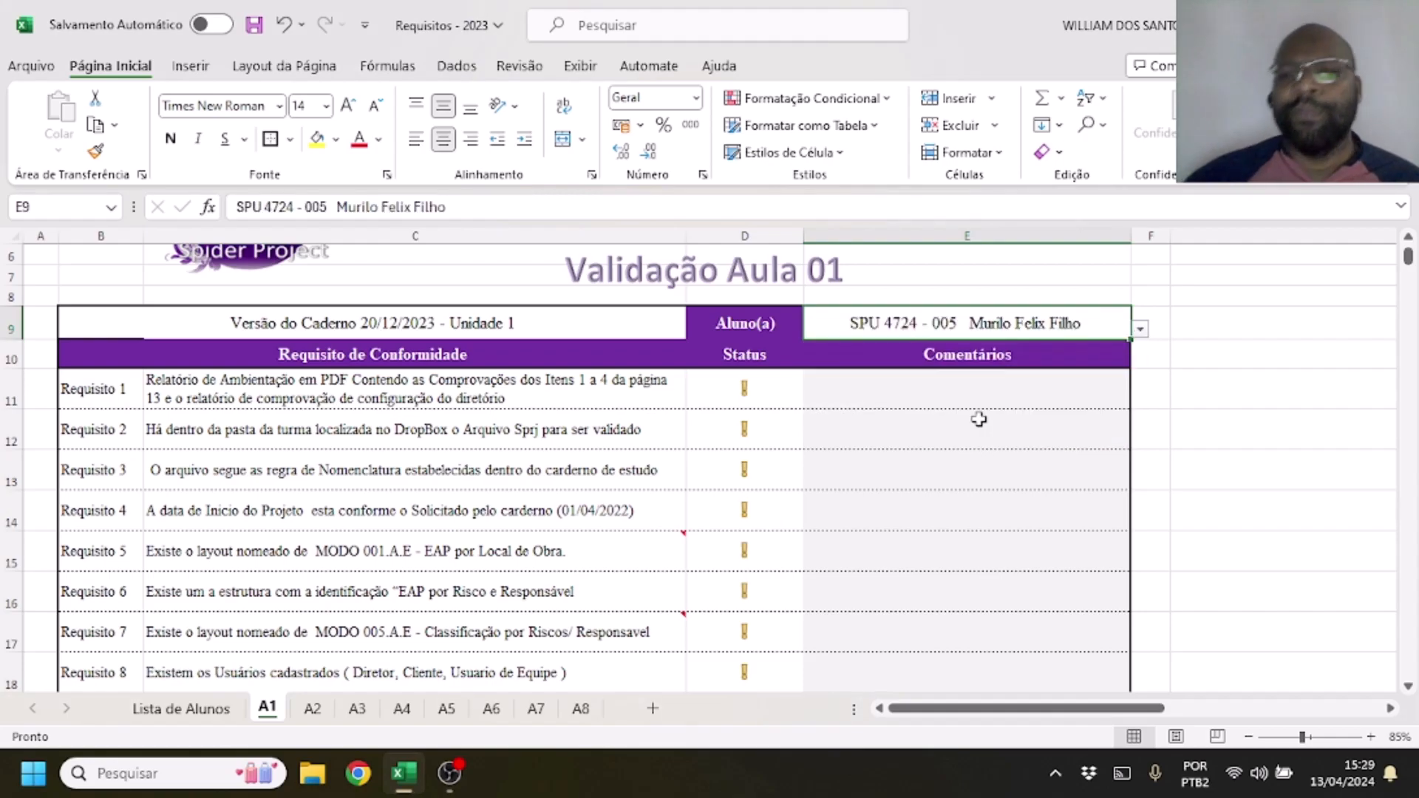
left_click(989, 399)
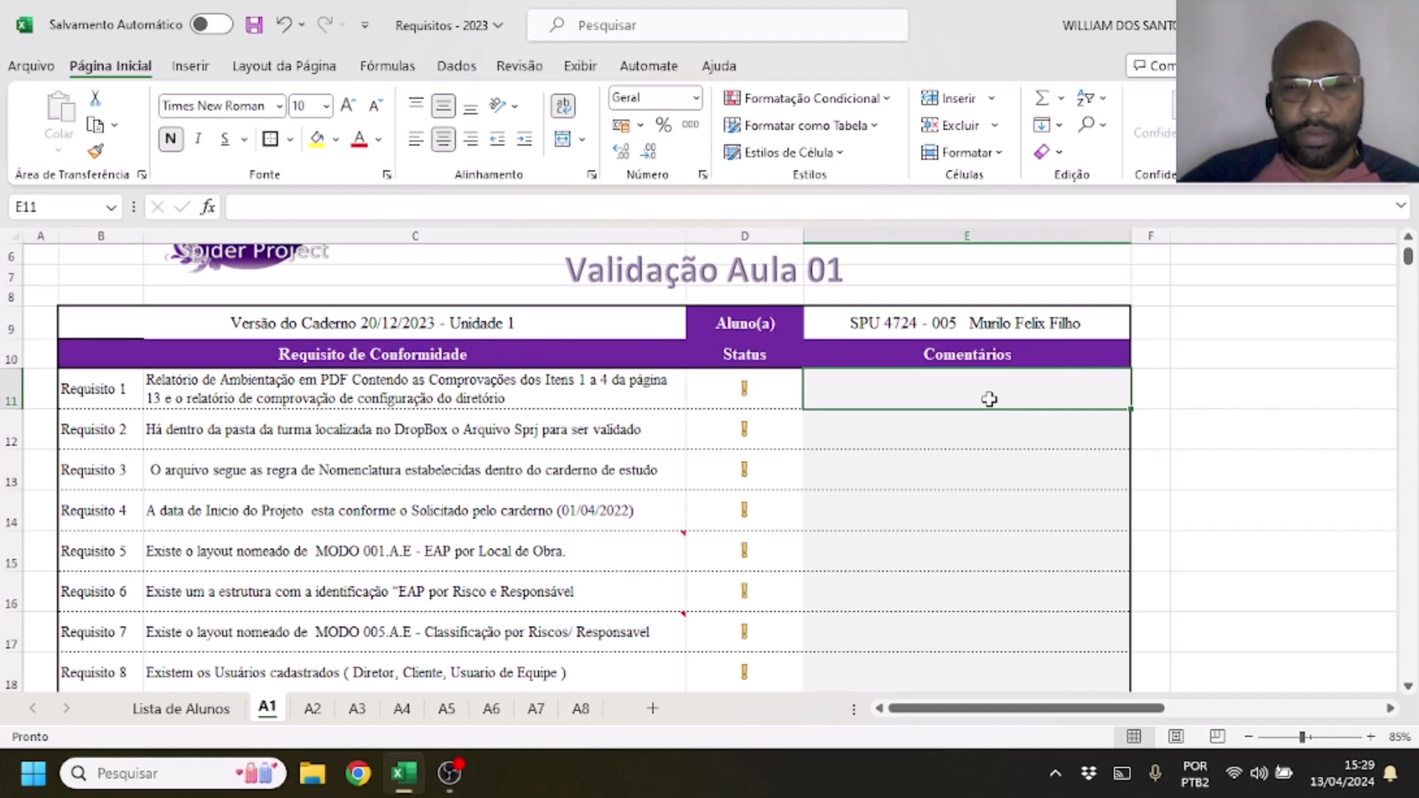
scroll(953, 379, "down", 2)
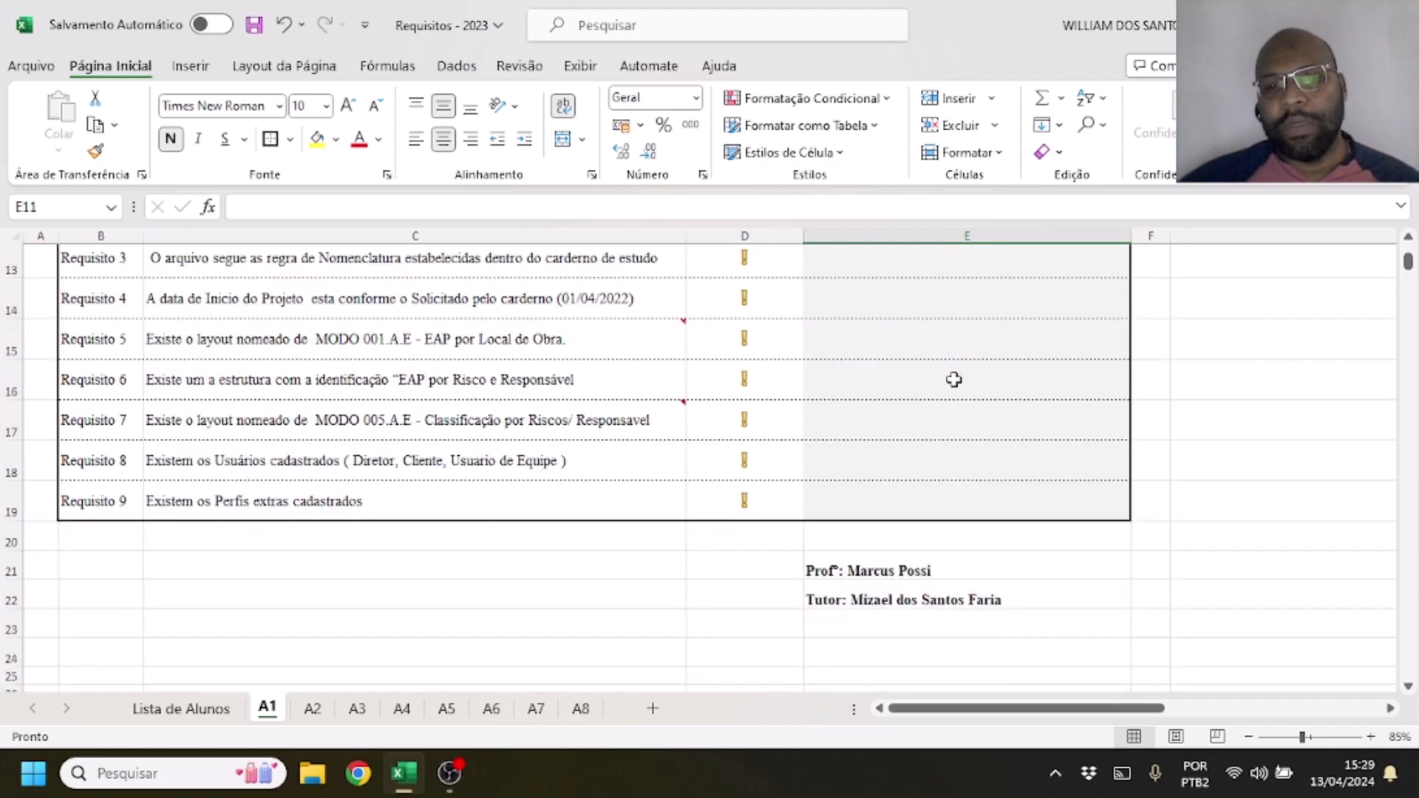
key("alt")
scroll(949, 382, "up", 1)
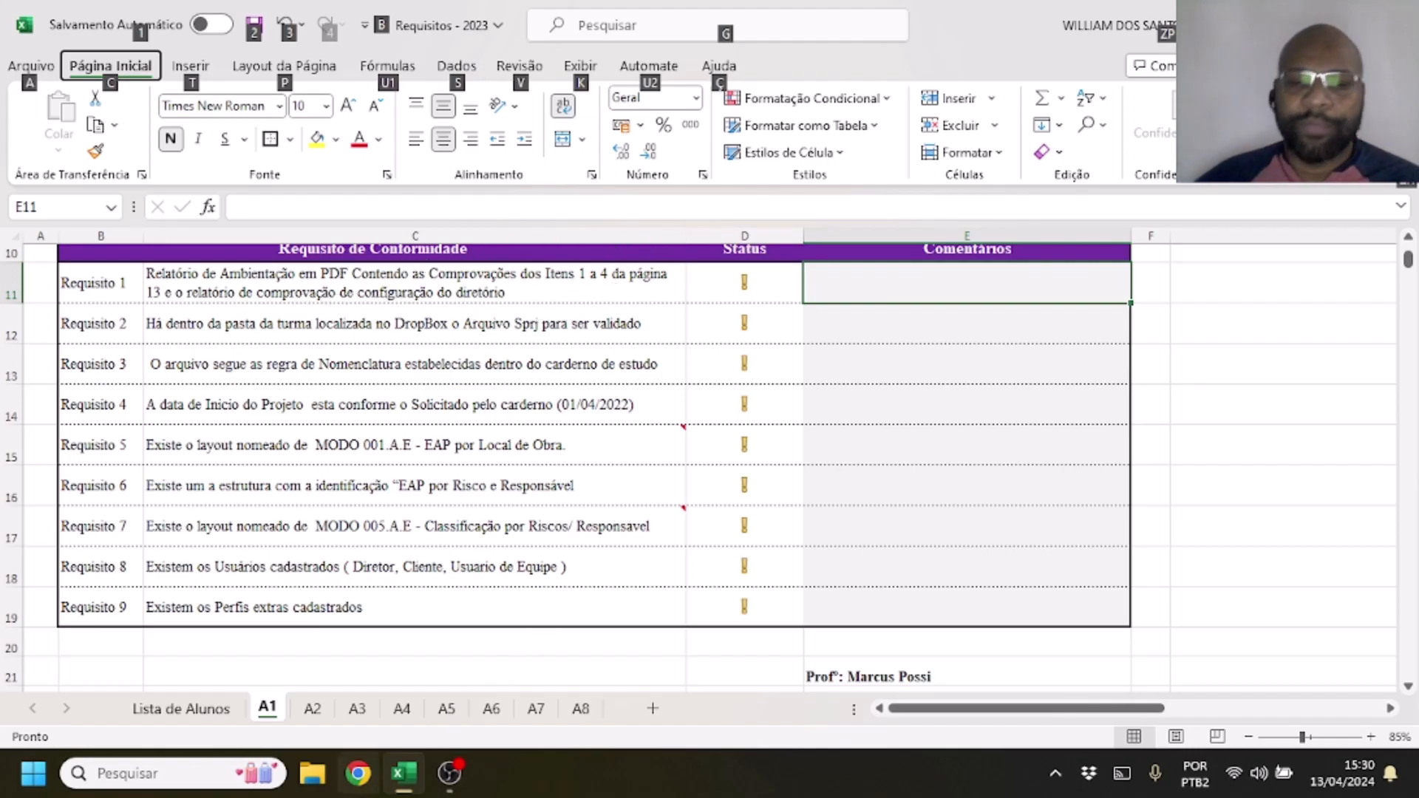
In File Explorer, browse Dropbox to the SPU-4724 class folder and open 001 - student stuff, 000 - tasks
left_click(325, 779)
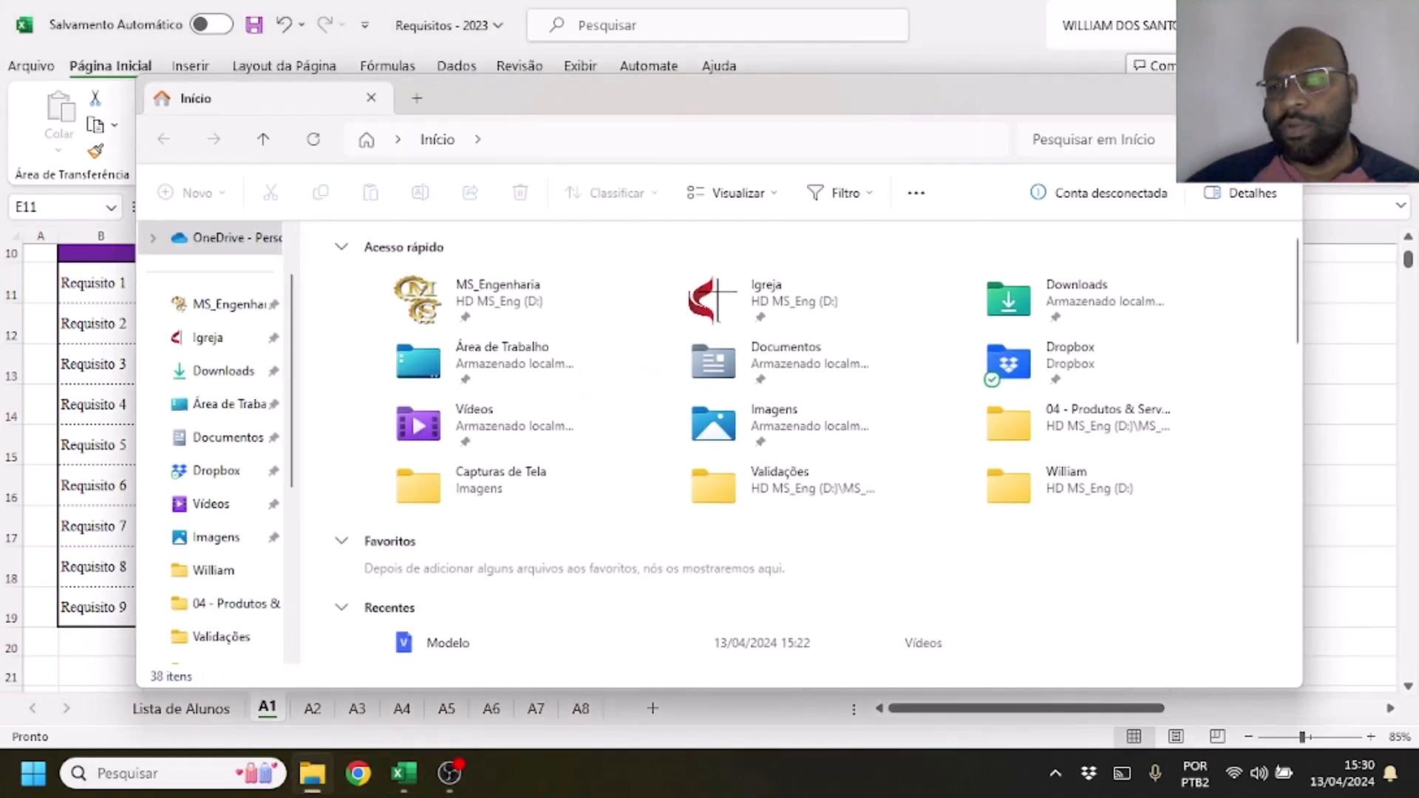
left_click(1230, 92)
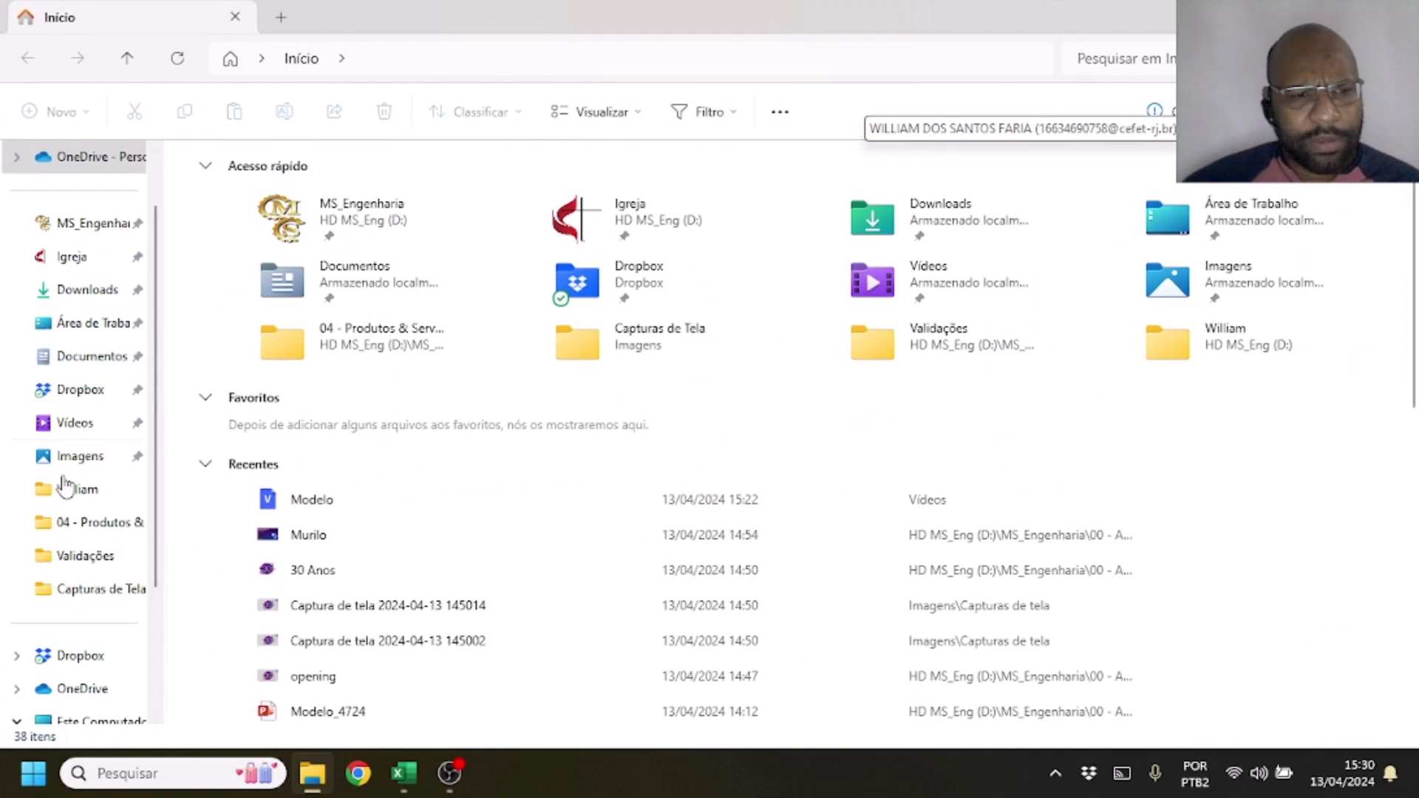
scroll(70, 484, "down", 3)
left_click(89, 493)
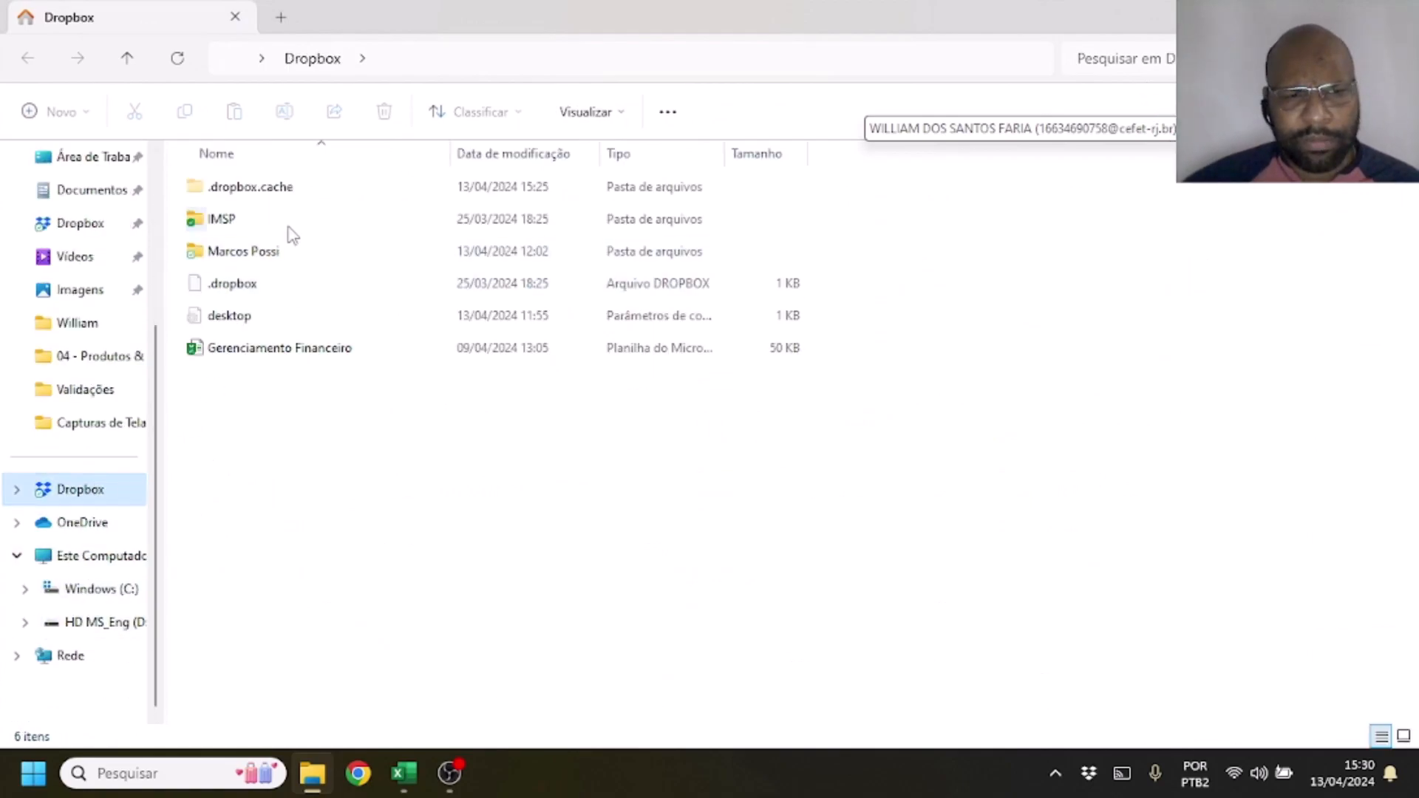
left_click(280, 255)
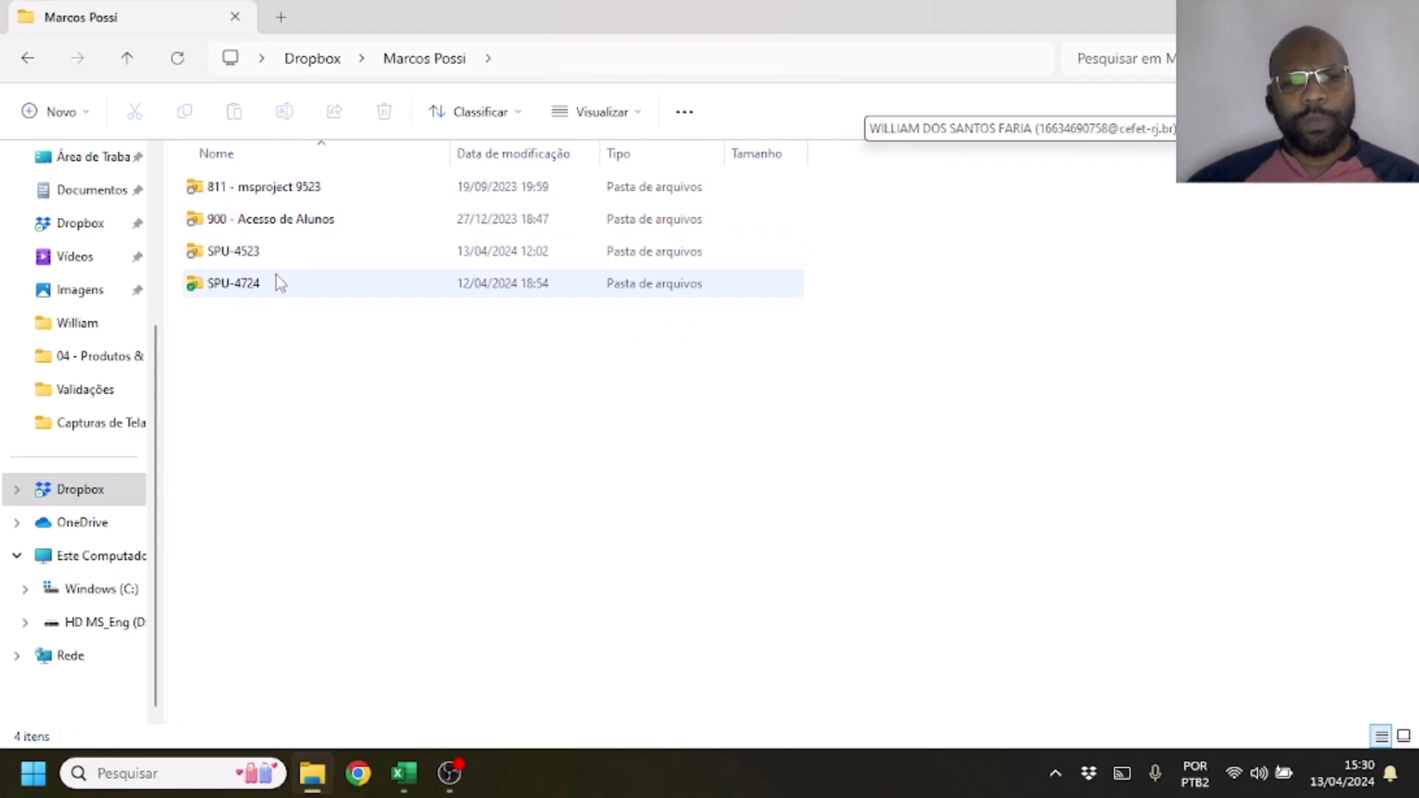
double_click(281, 287)
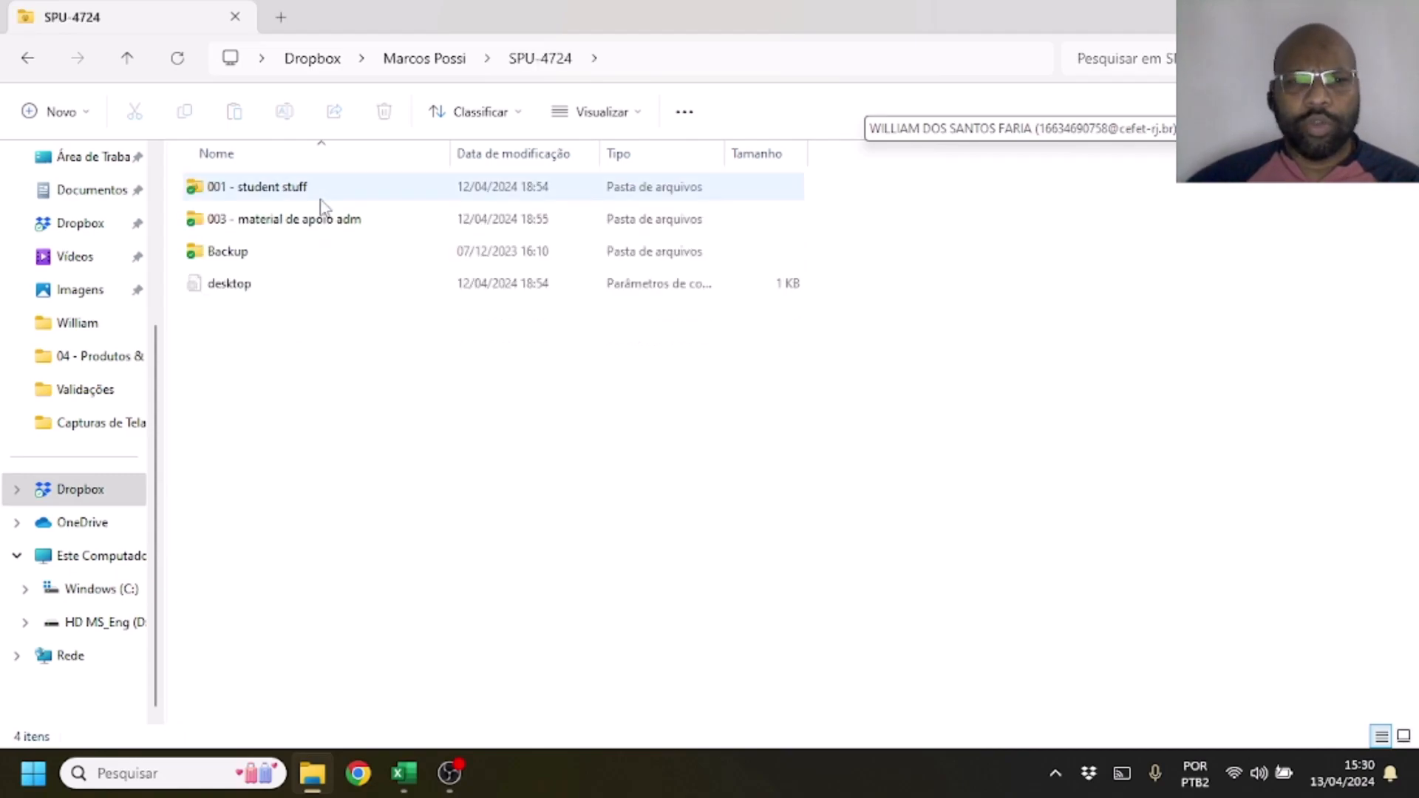
double_click(321, 198)
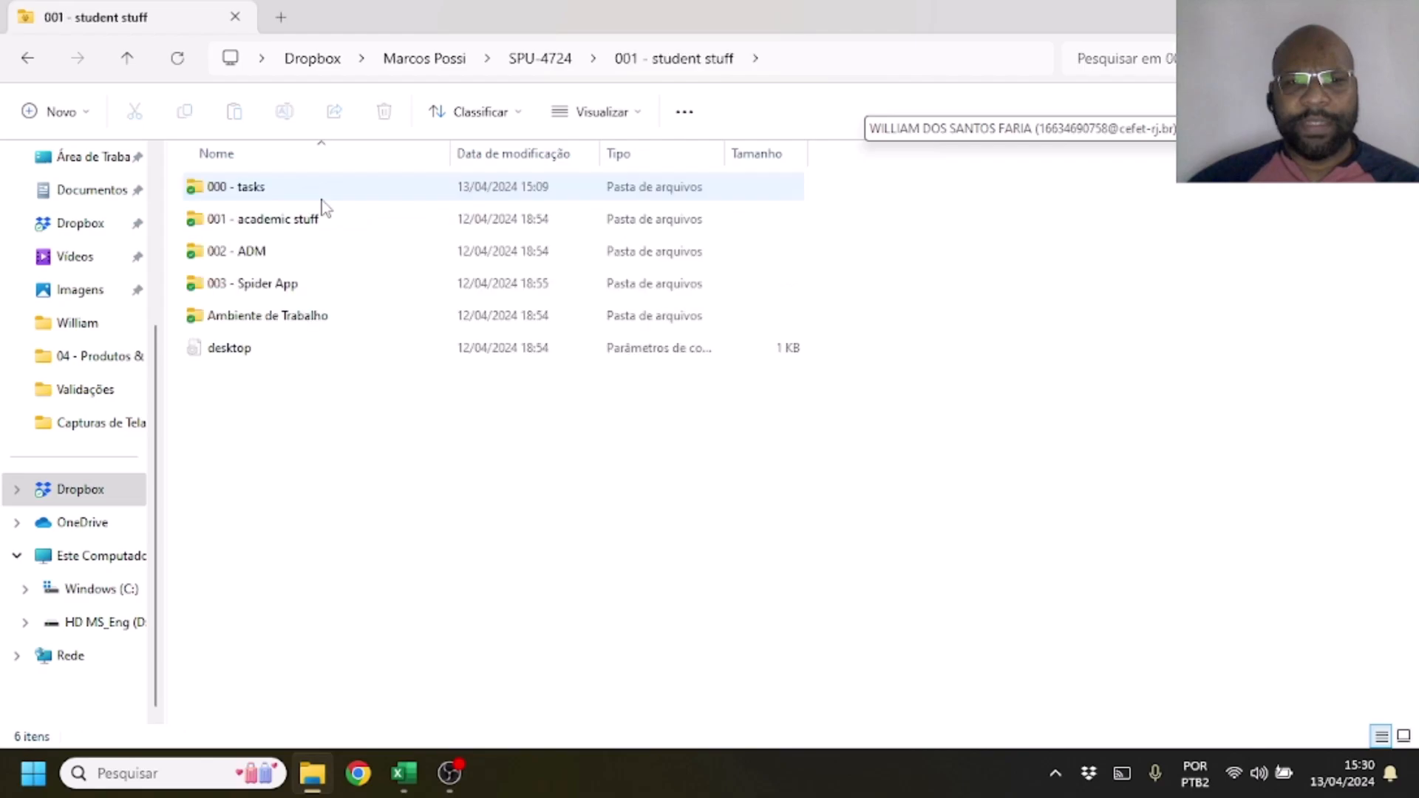
double_click(321, 198)
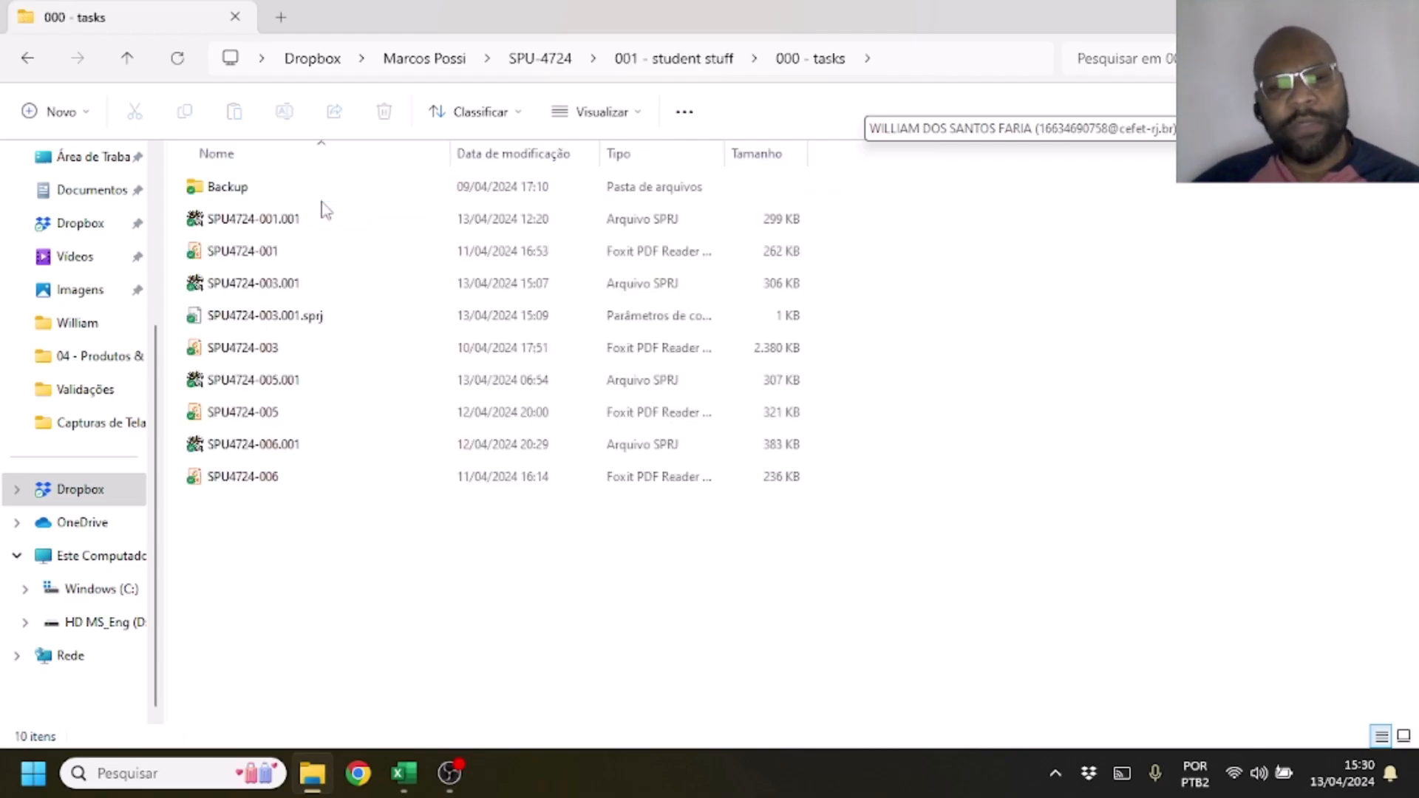
Open the SPU4724-005 PDF report in Foxit PDF Reader and enlarge its window to full screen
left_click(218, 414)
double_click(217, 424)
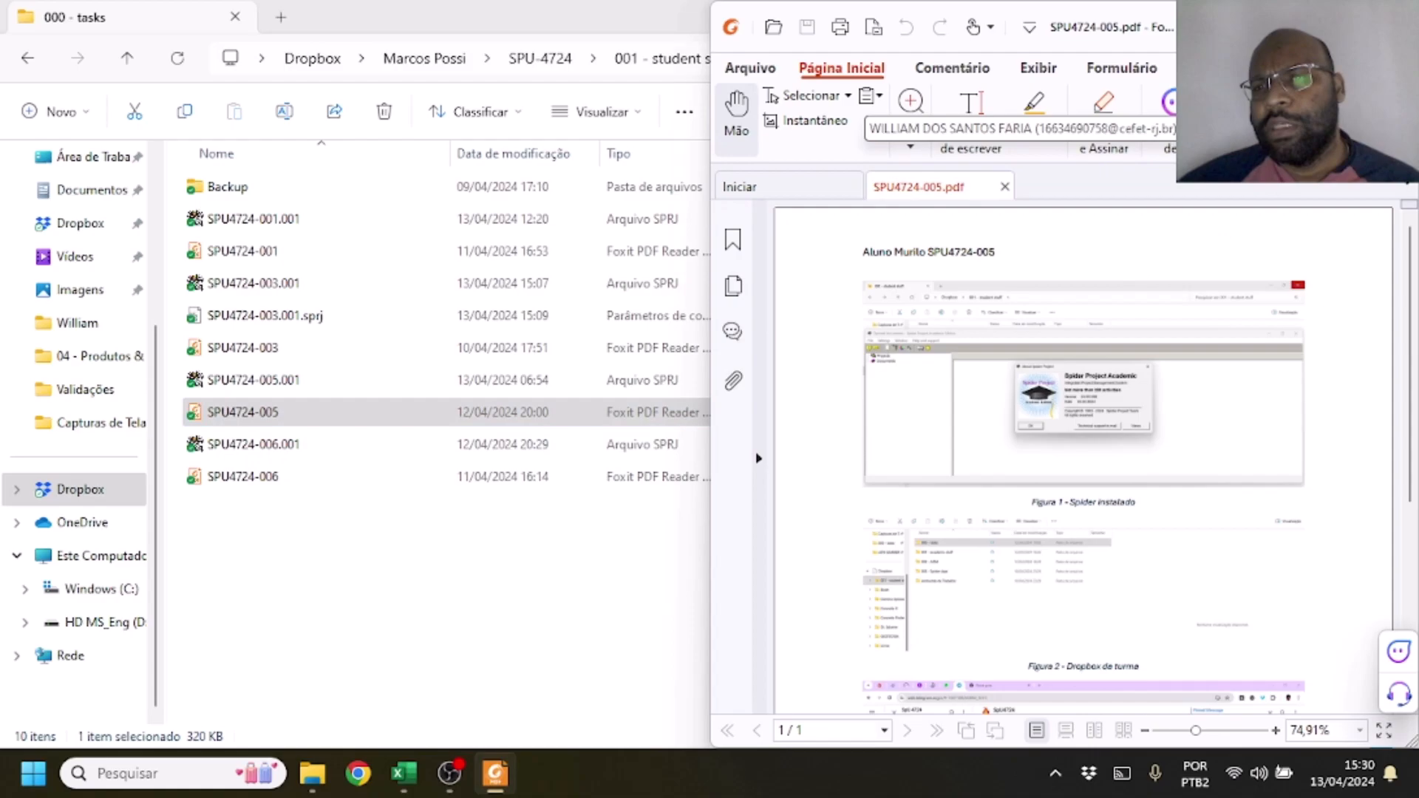
left_click(1364, 26)
Examine the report's evidence of the Spider installation, class Dropbox folder and Telegram group, and close the report
scroll(1100, 392, "down", 2)
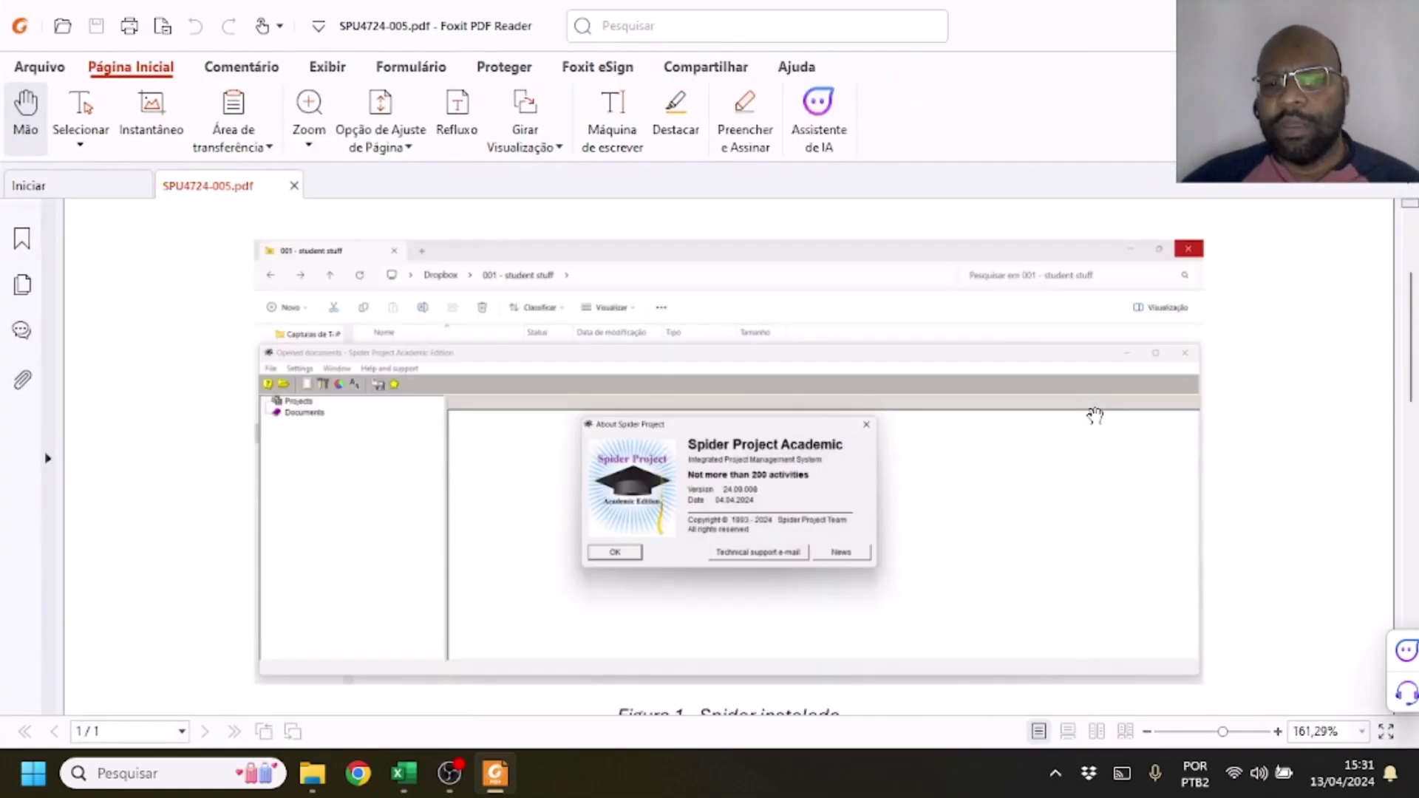
scroll(1039, 497, "down", 15)
scroll(874, 446, "up", 2)
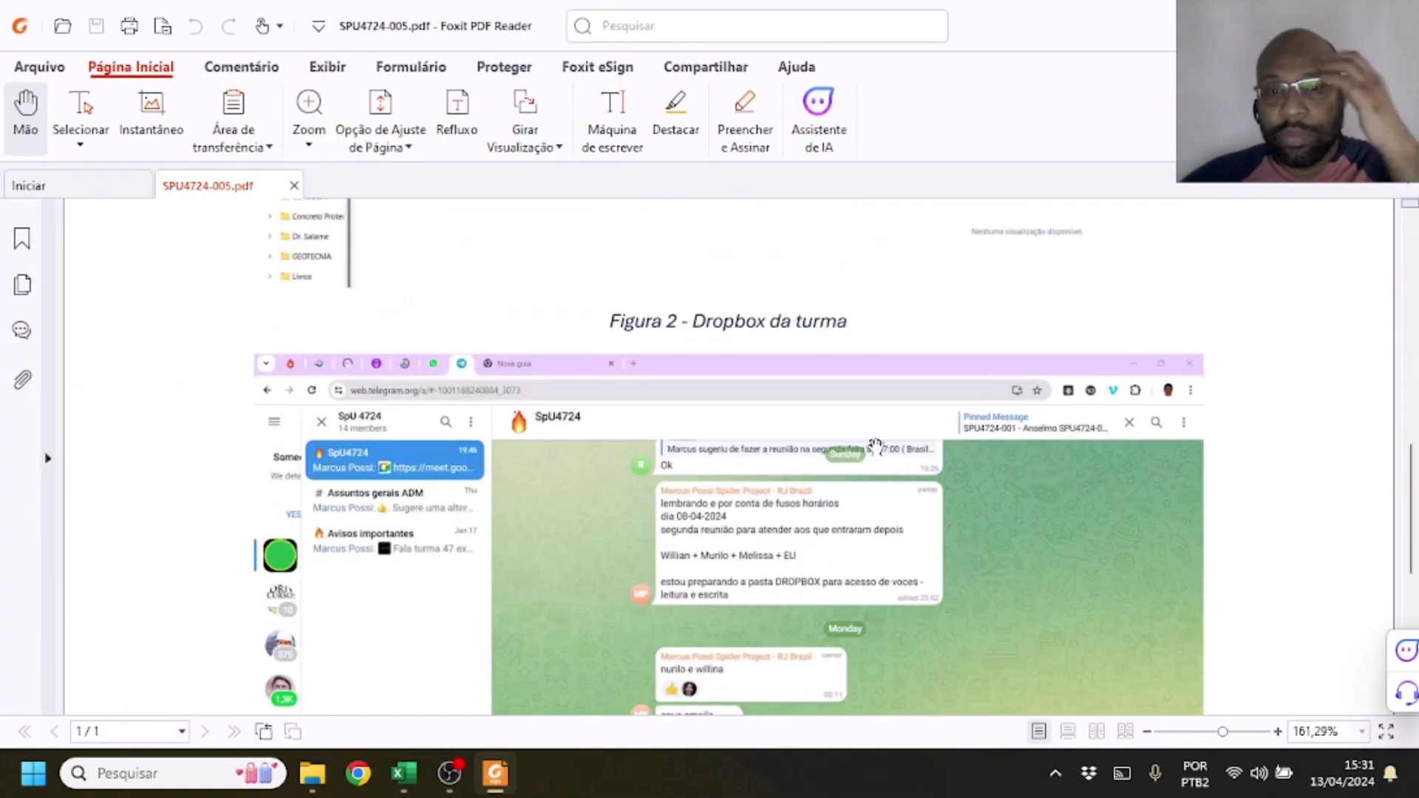
scroll(961, 458, "down", 8)
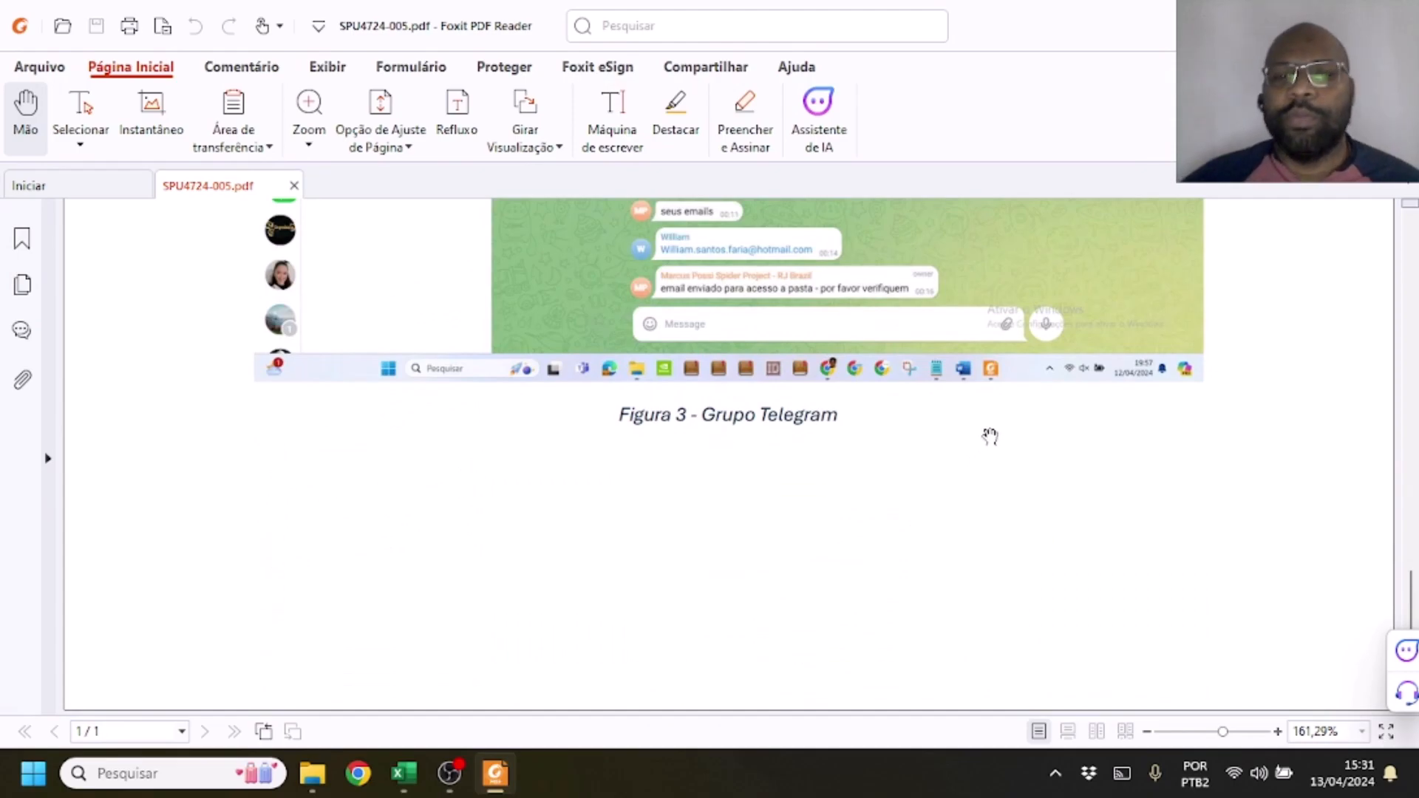
left_click_drag(1408, 602, 1409, 299)
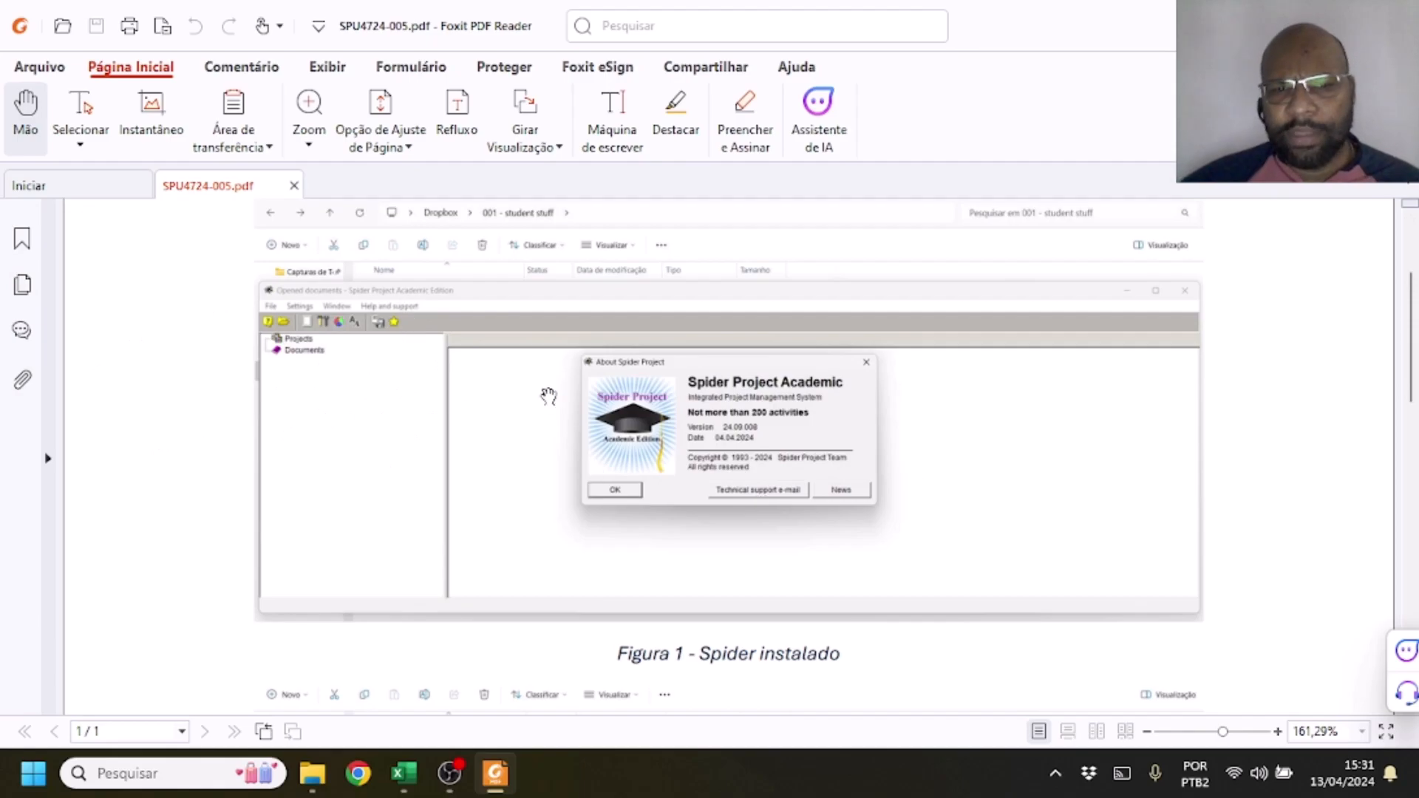
scroll(1345, 370, "down", 10)
scroll(1337, 407, "up", 3)
scroll(1336, 408, "up", 3)
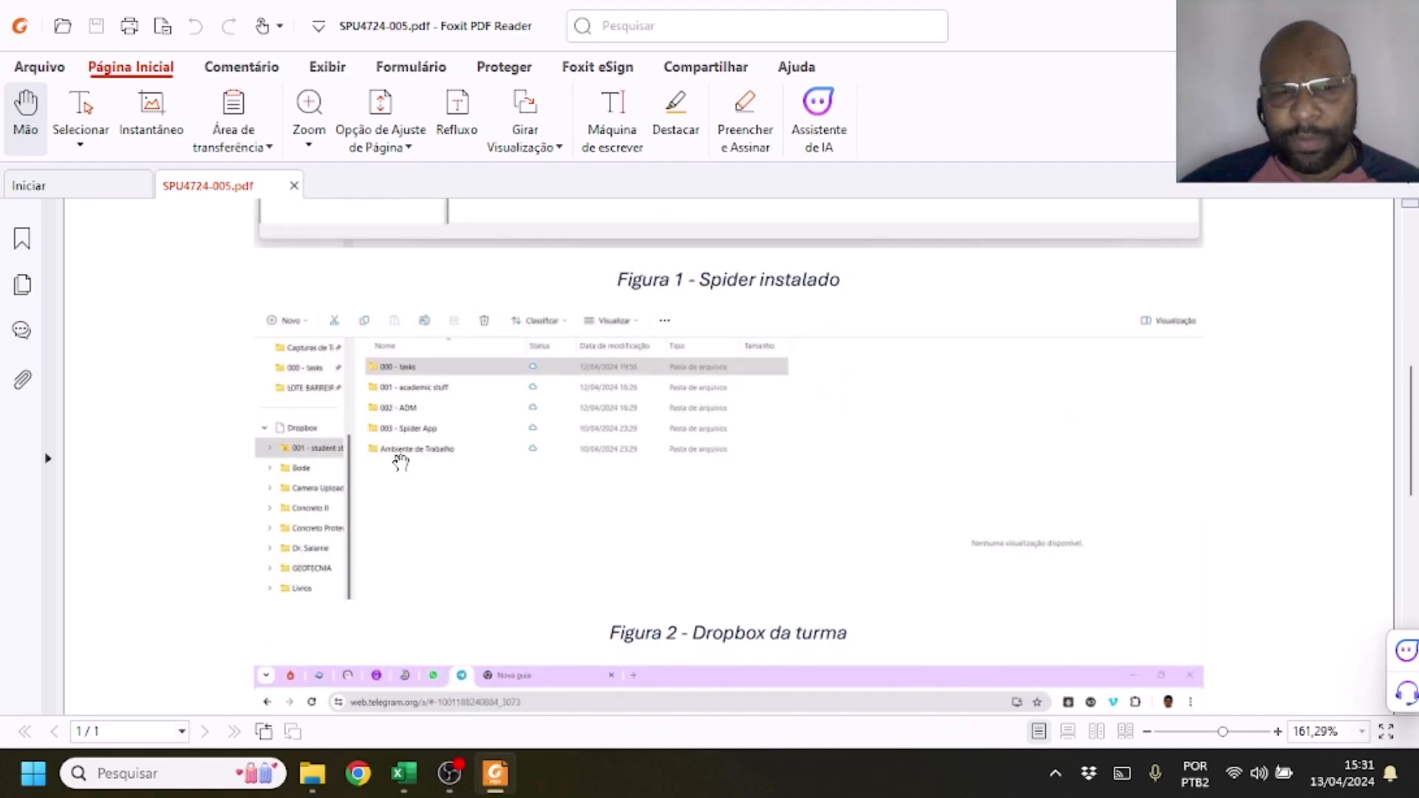
scroll(702, 406, "down", 8)
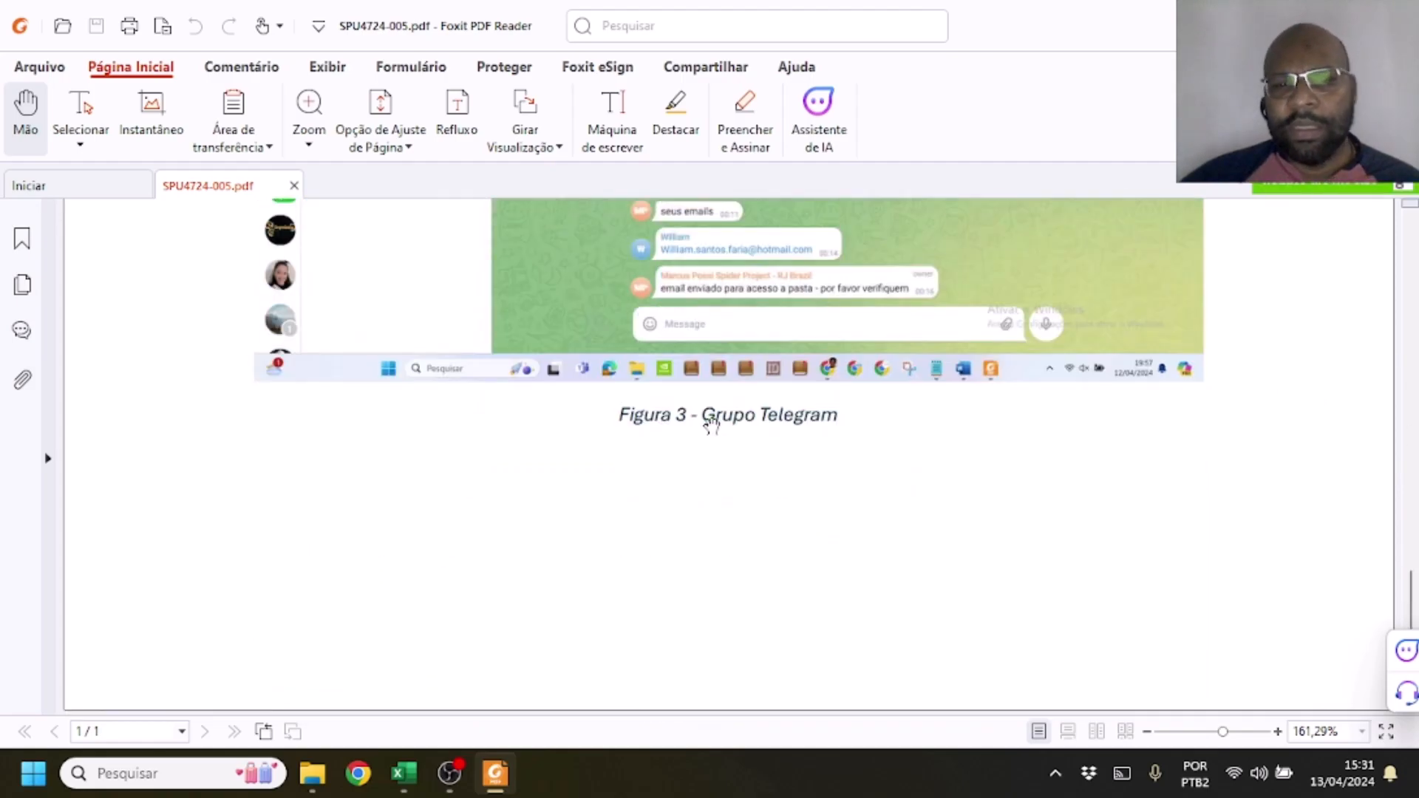
scroll(778, 400, "up", 10)
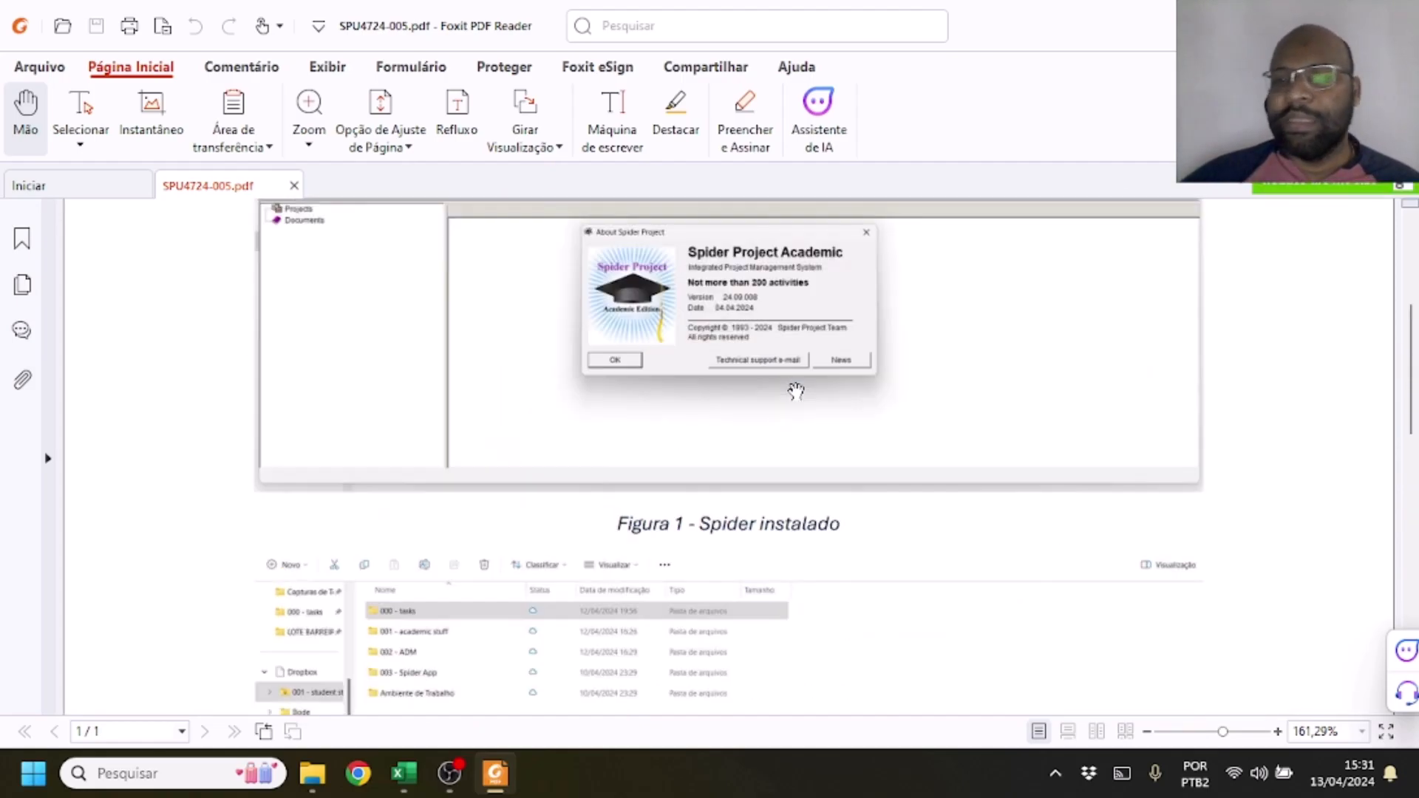
scroll(795, 391, "up", 3)
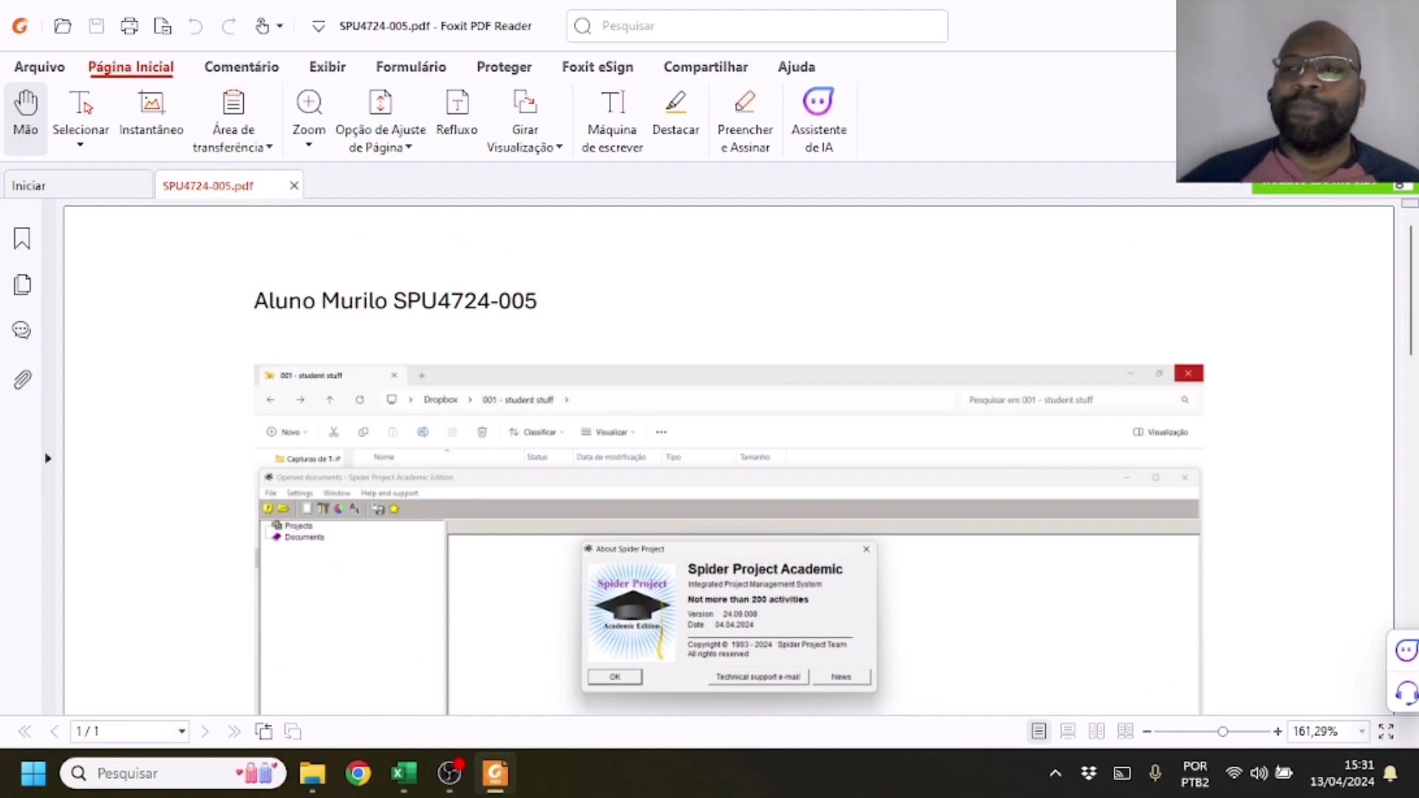
left_click(1398, 21)
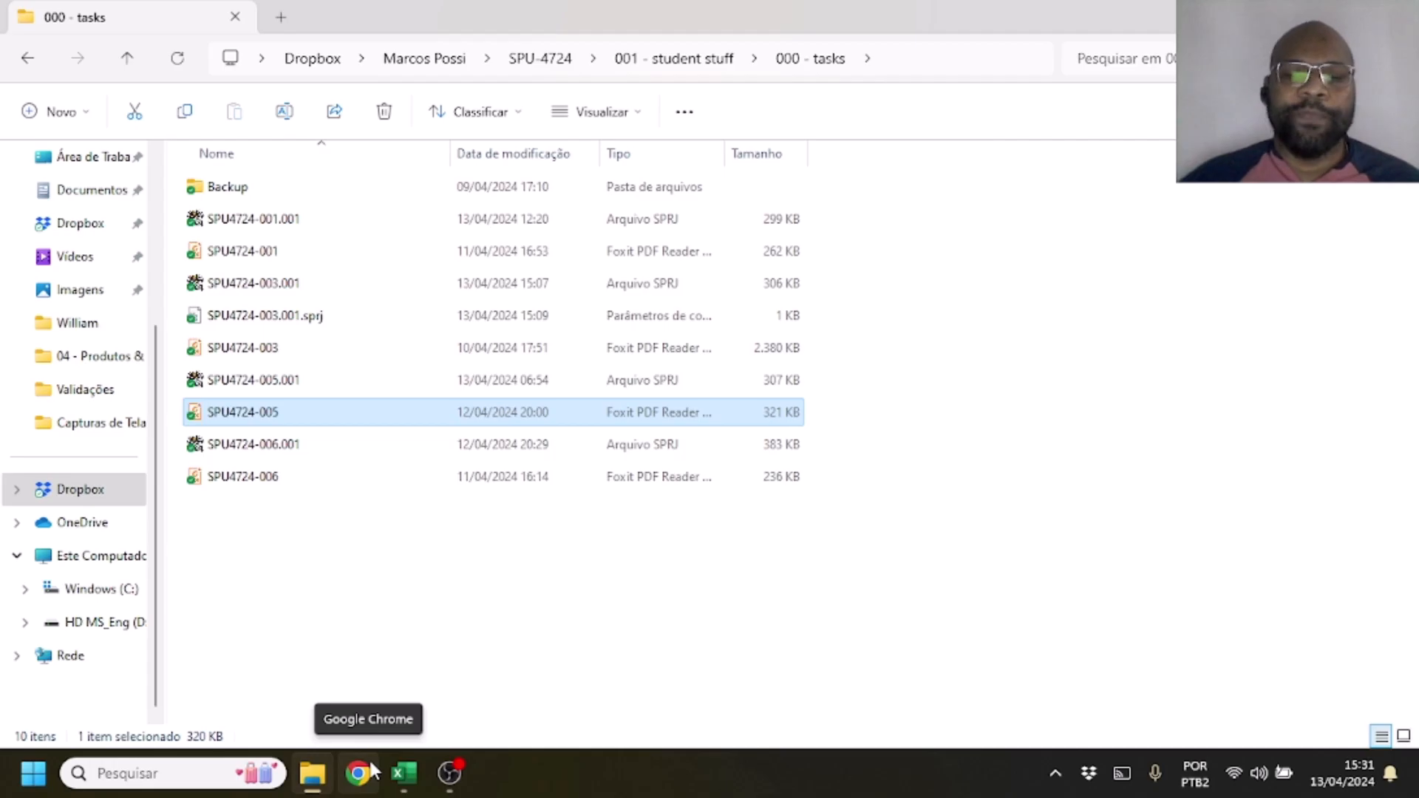
Return to the Excel checklist and set the Status of Requisito 1 to 1
left_click(403, 773)
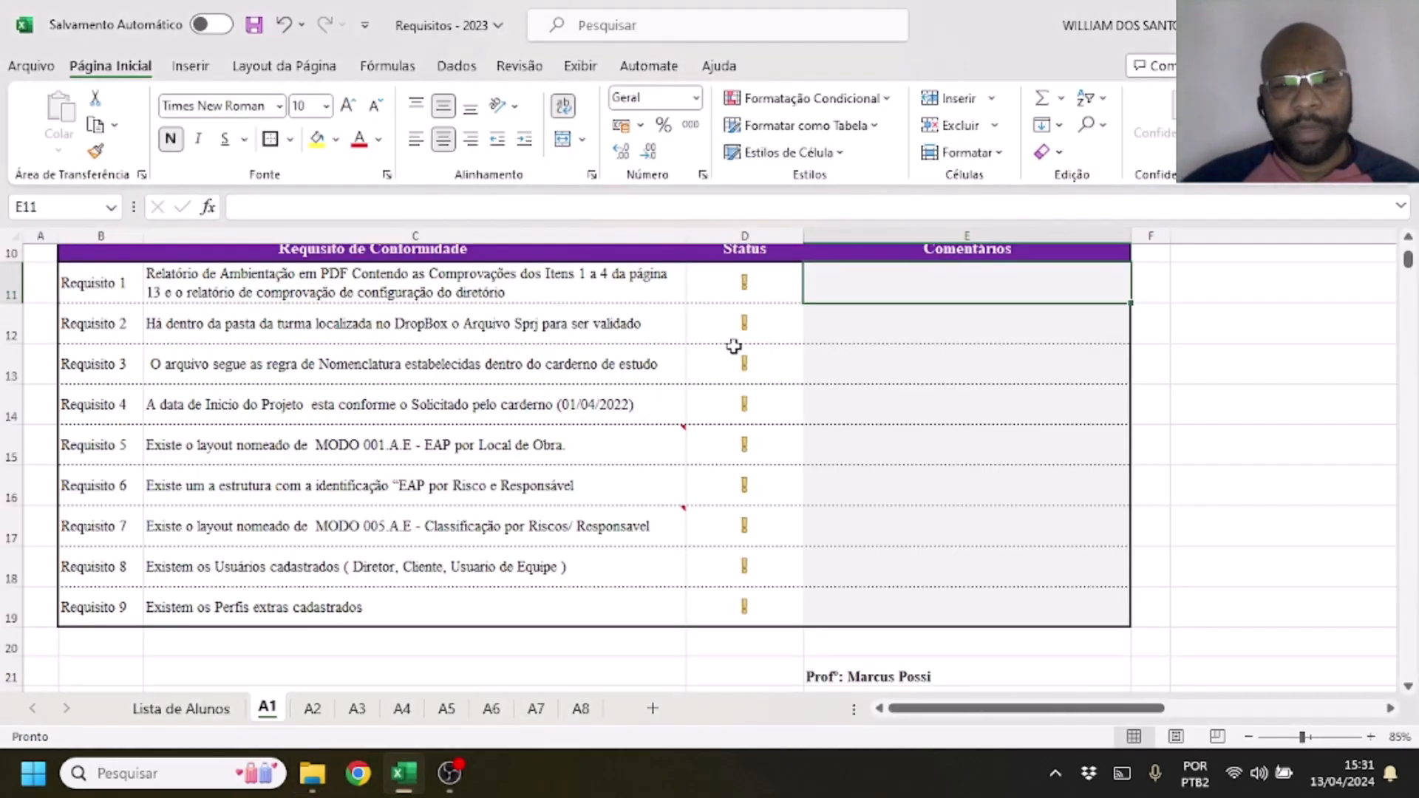
left_click(754, 292)
type("1")
key("Return")
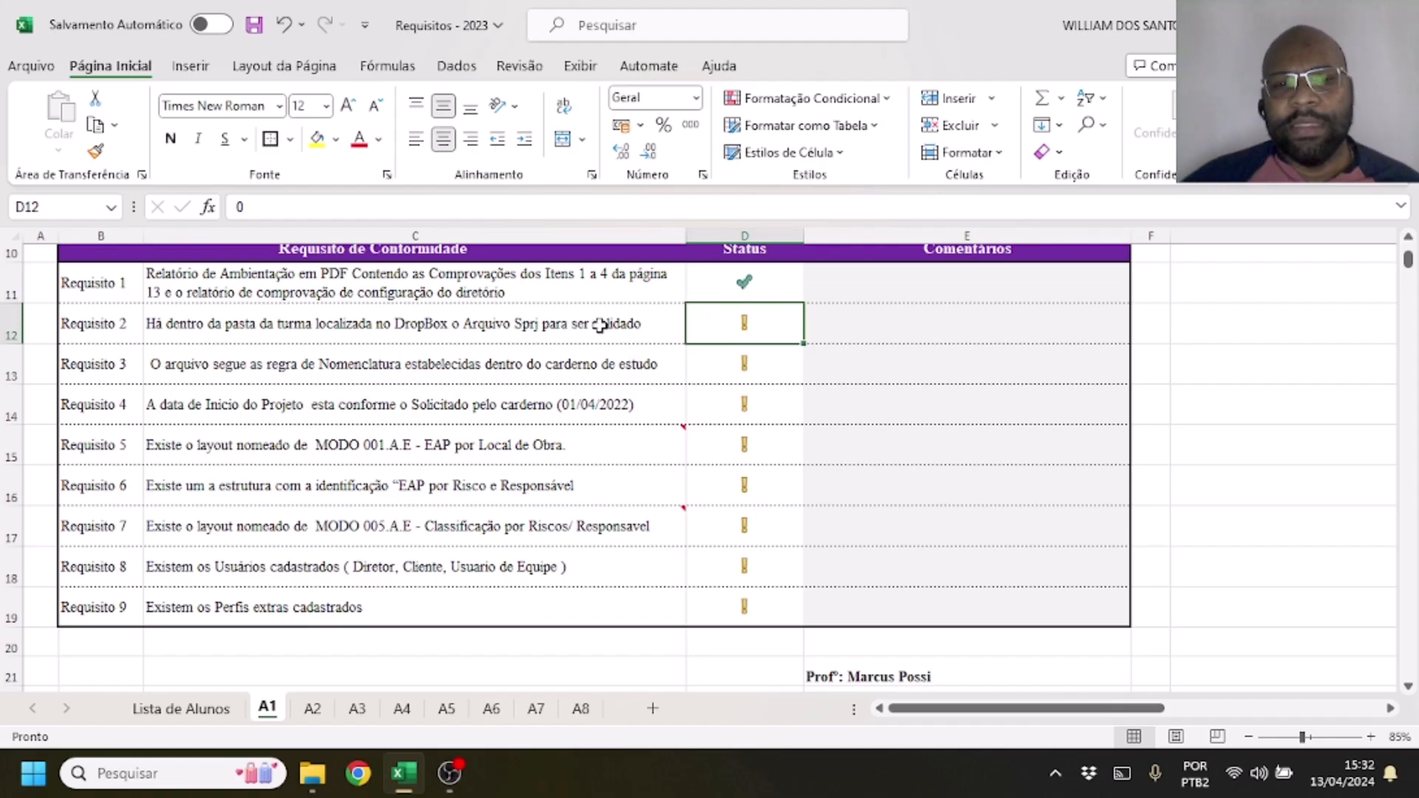
Check the SPU4724-005.001 SPRJ file in the tasks folder and set the Status of Requisito 2 and Requisito 3 to 1 in Excel
left_click(312, 774)
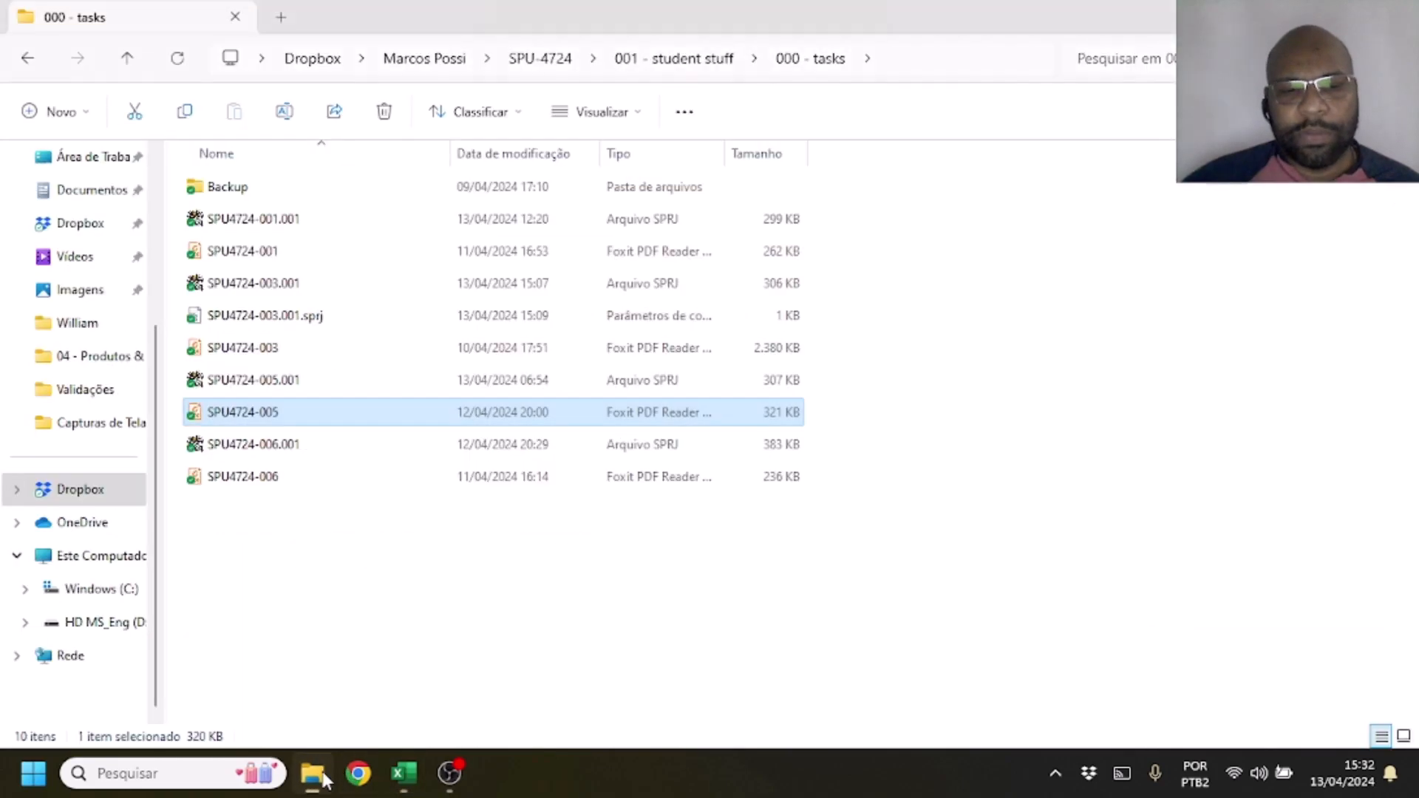
left_click(330, 381)
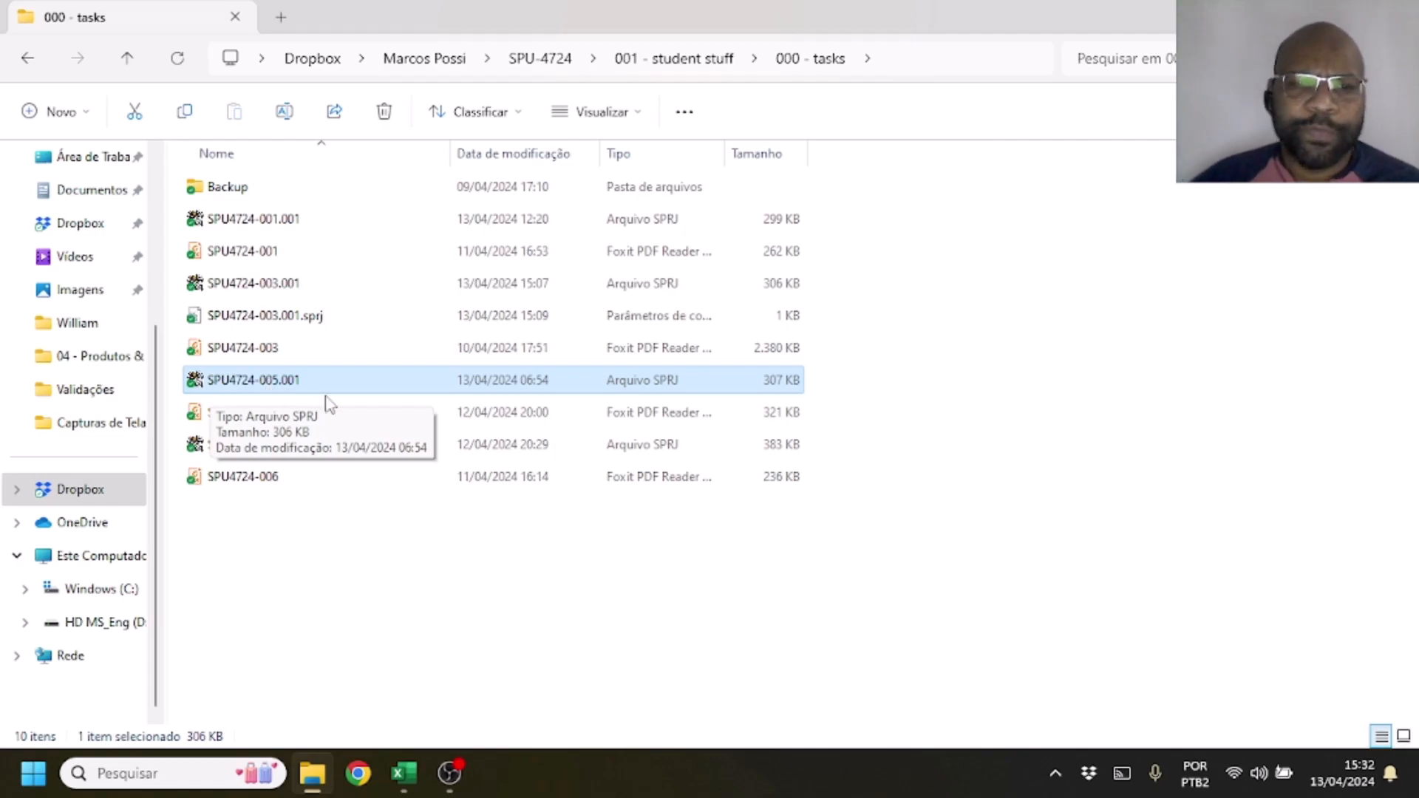
left_click(403, 773)
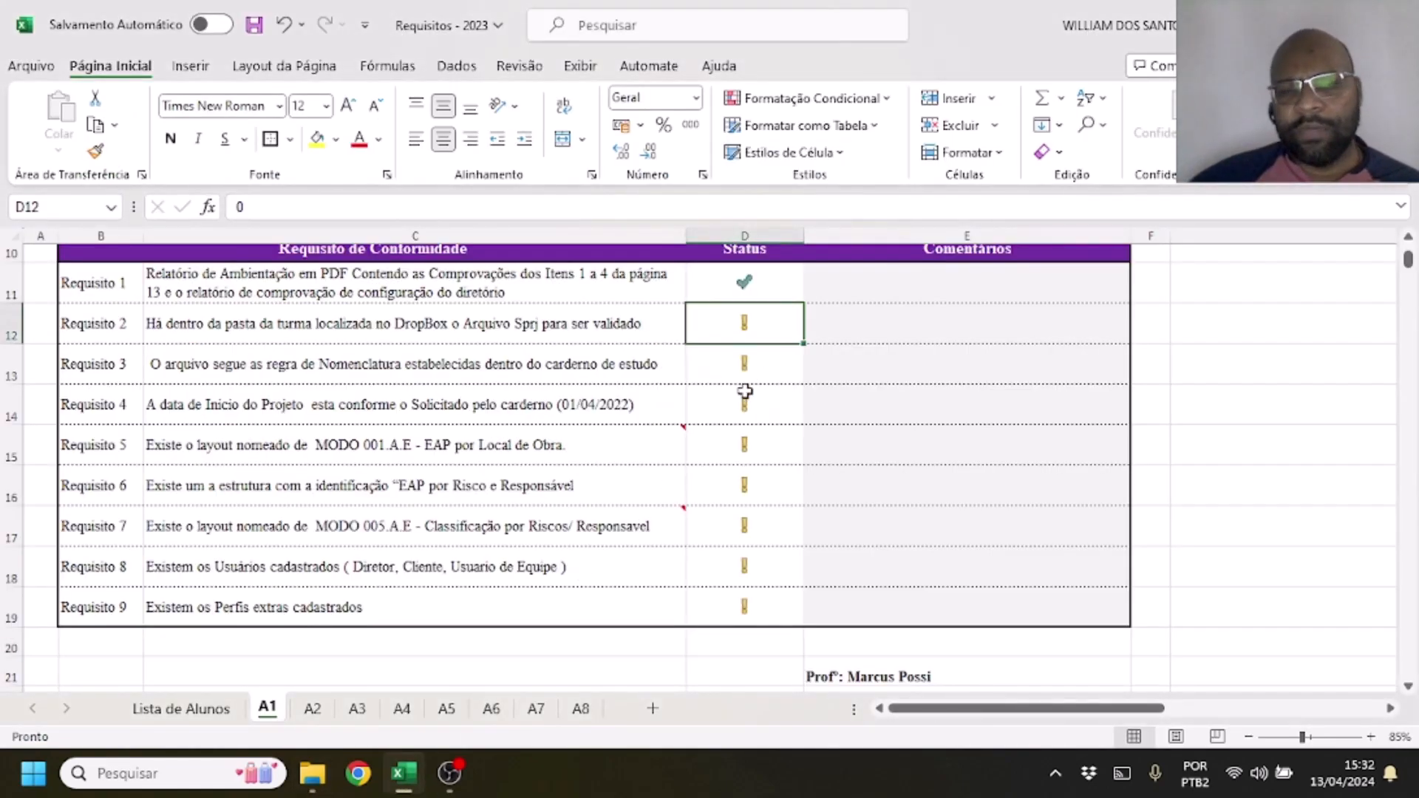
type("1")
key("Return")
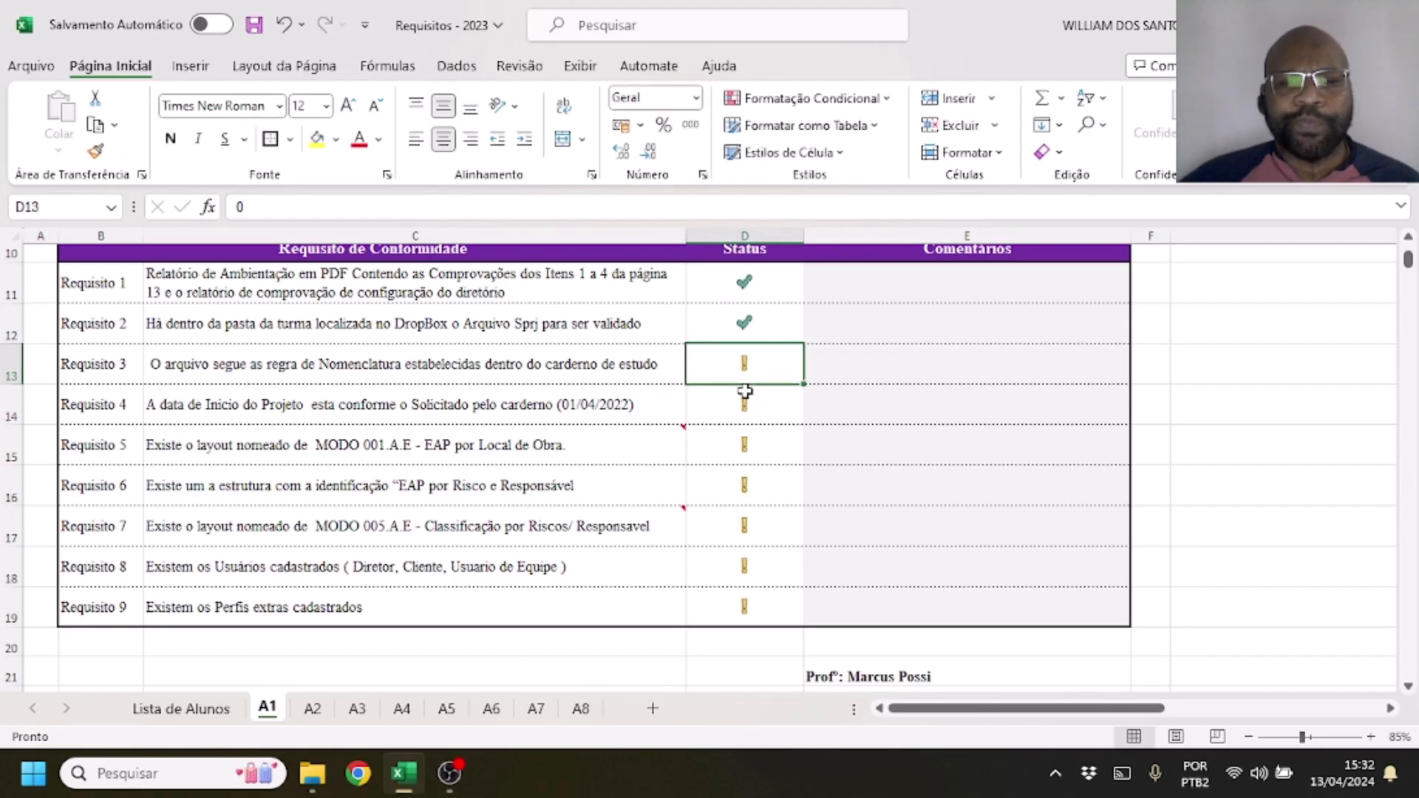
type("1")
key("Return")
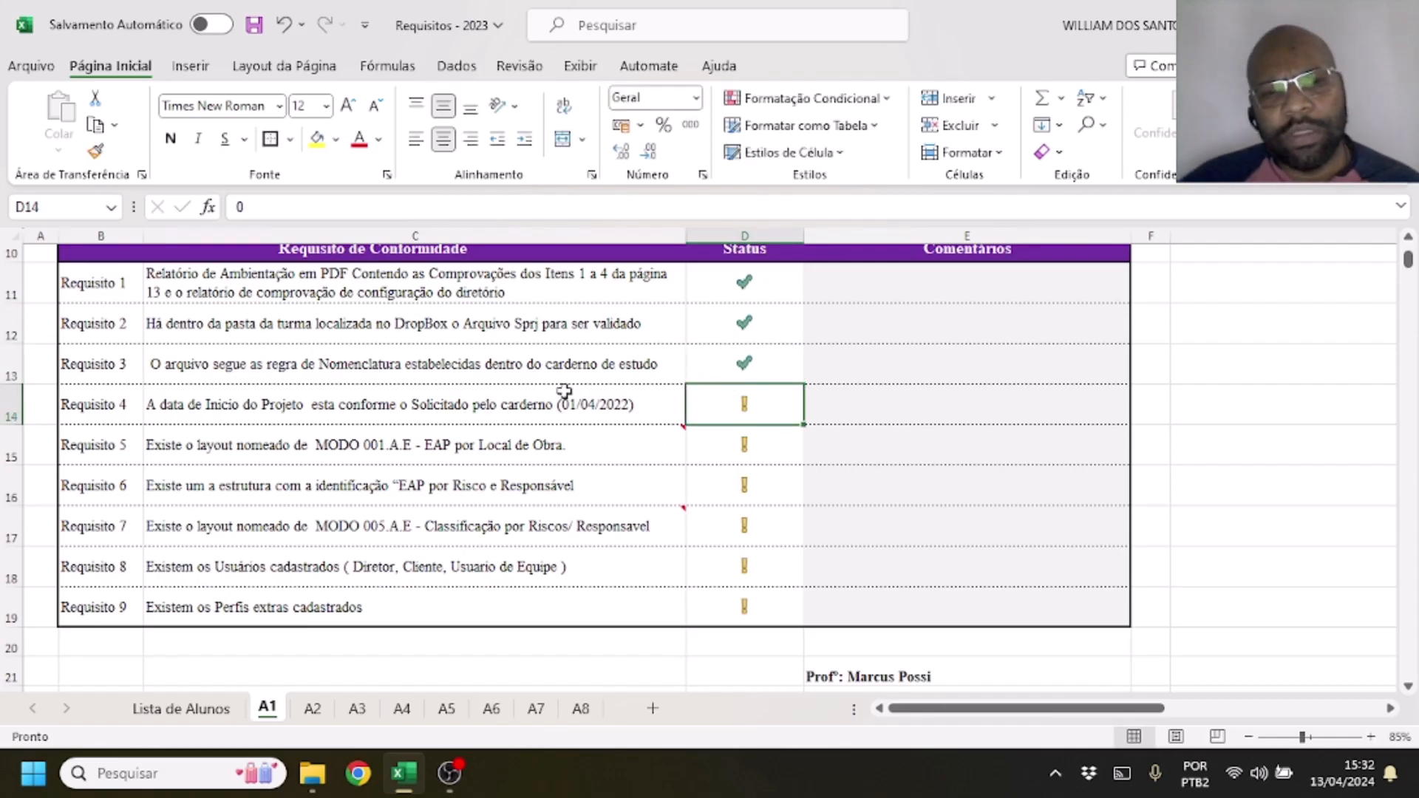
left_click(514, 372)
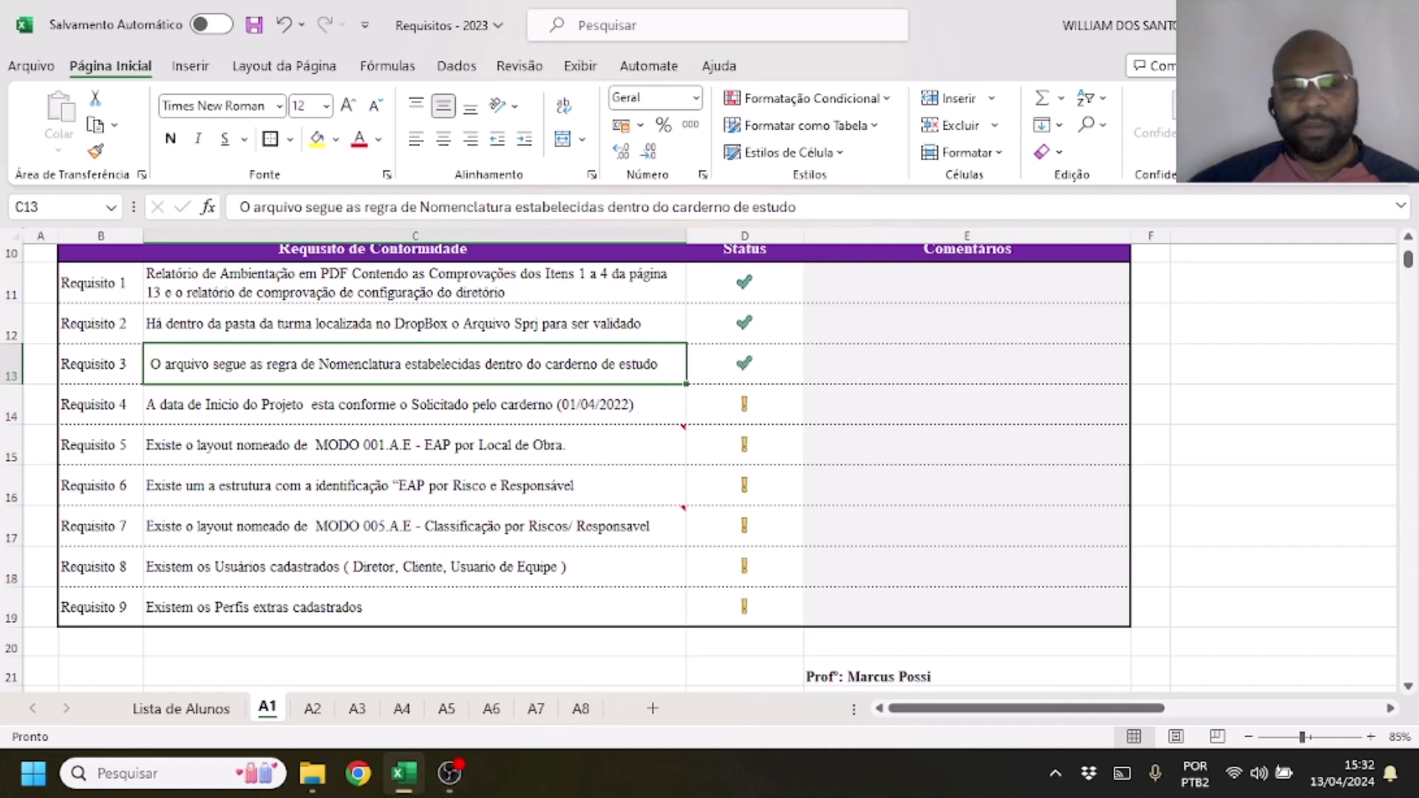
Try to open the SPU4724-005.001 project file directly from the tasks folder
left_click(325, 774)
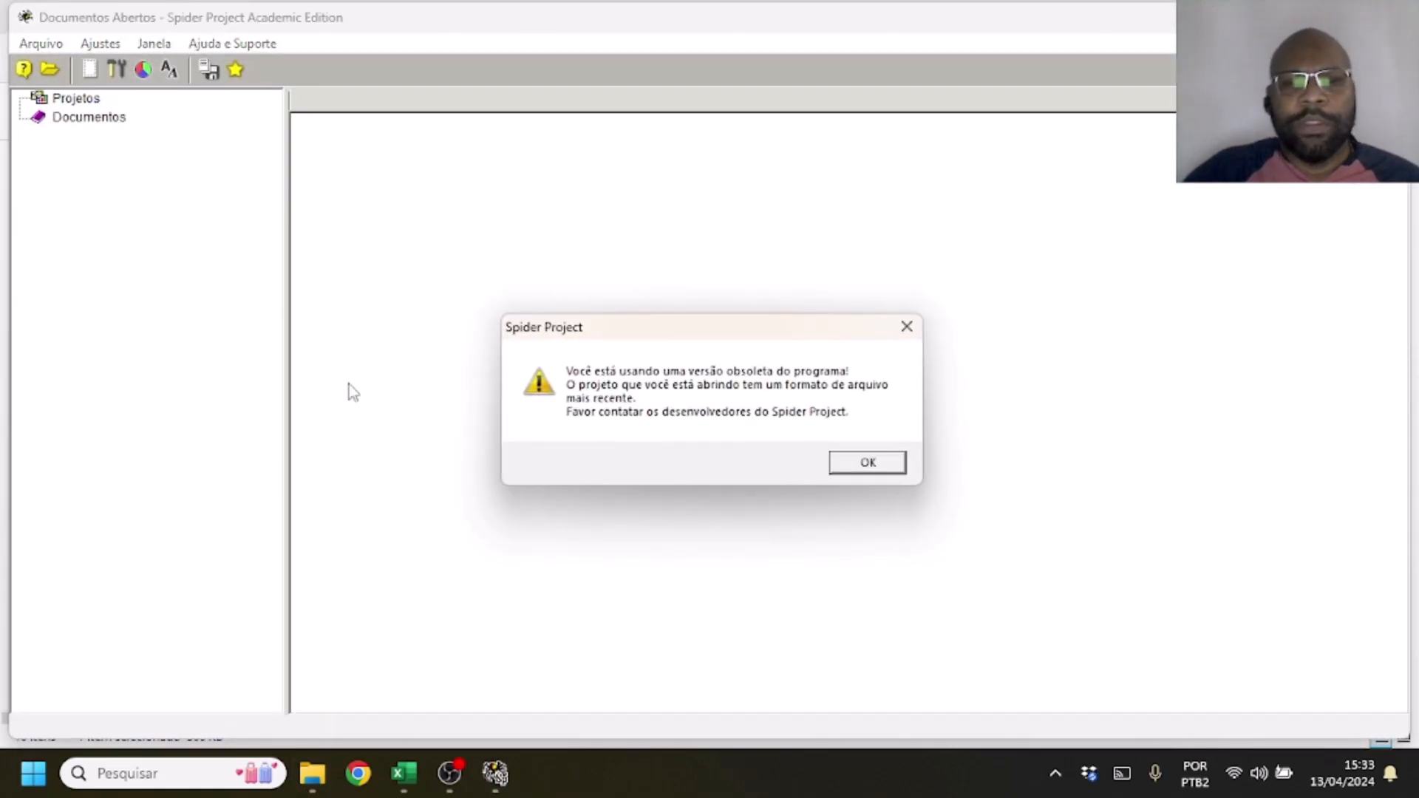
left_click(867, 462)
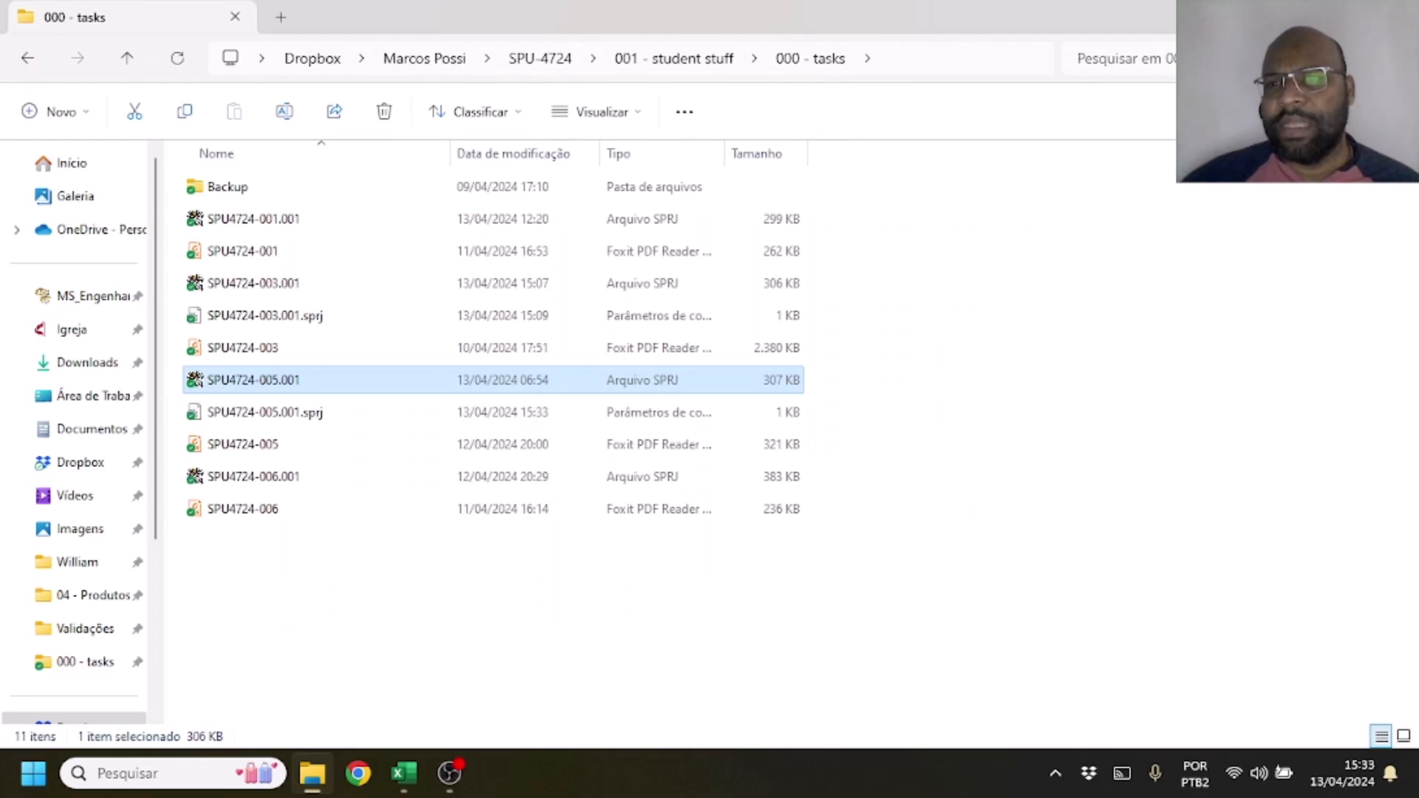
Clear the open windows from the desktop, start Spider Project and select project SPU4724-005 in the list of stored projects
left_click(1299, 15)
left_click(1299, 15)
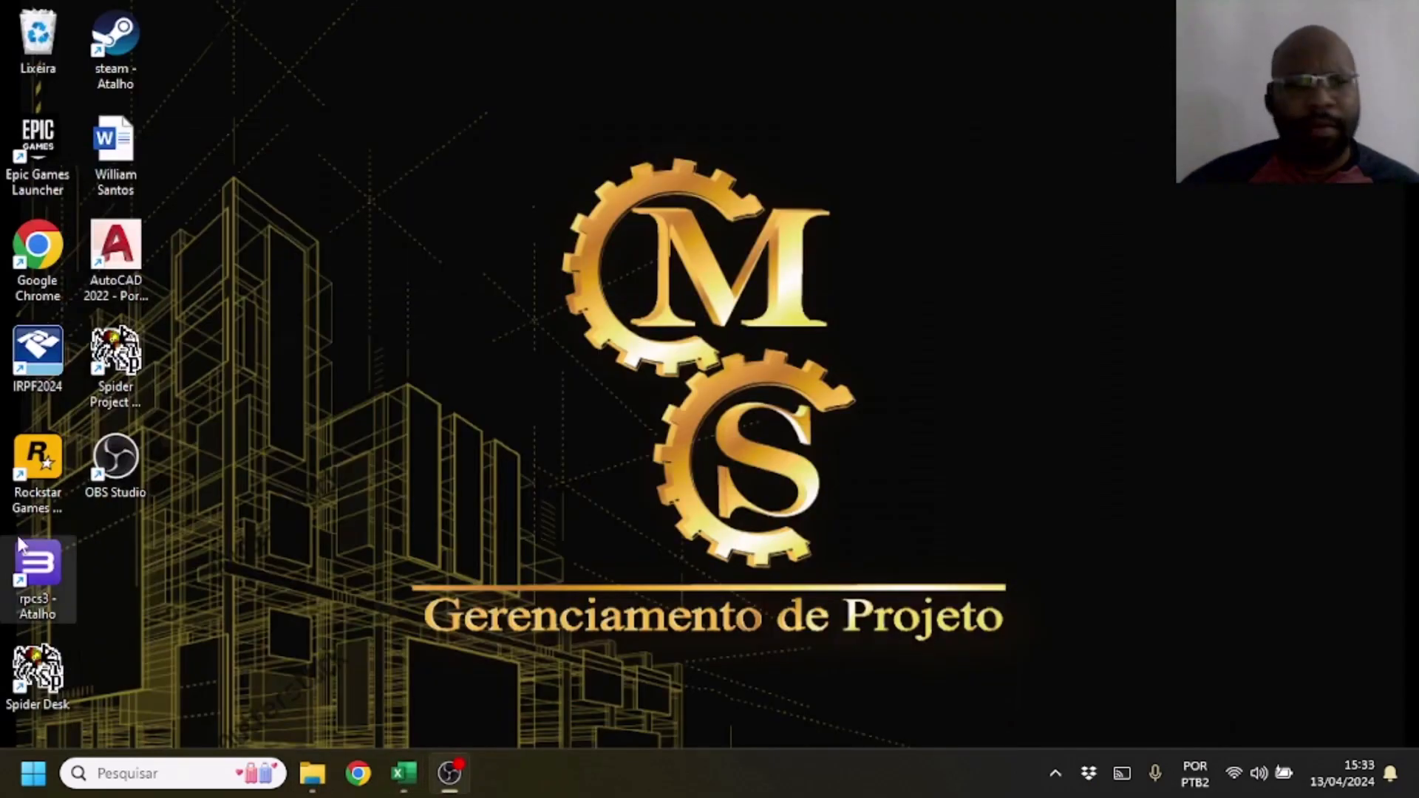
double_click(128, 359)
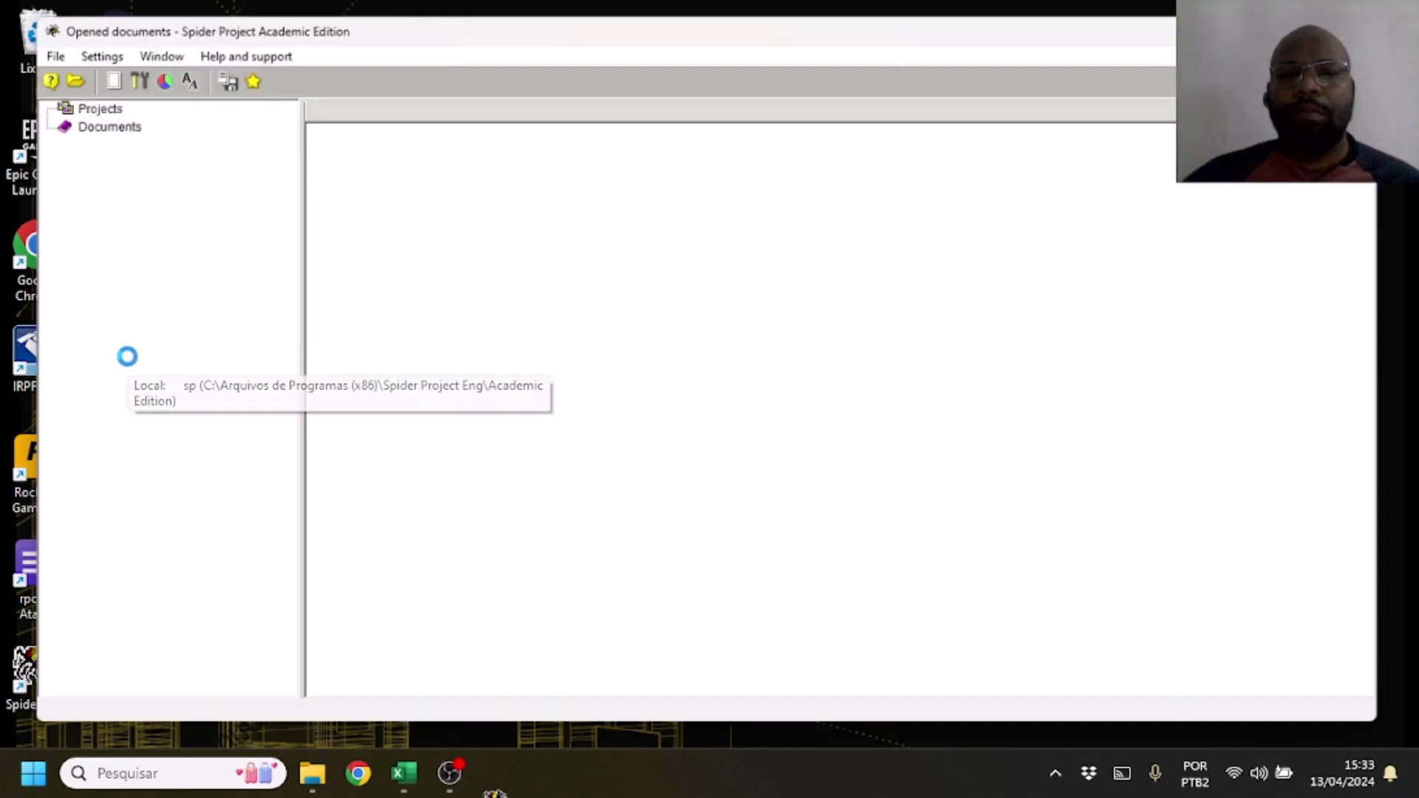
left_click(553, 473)
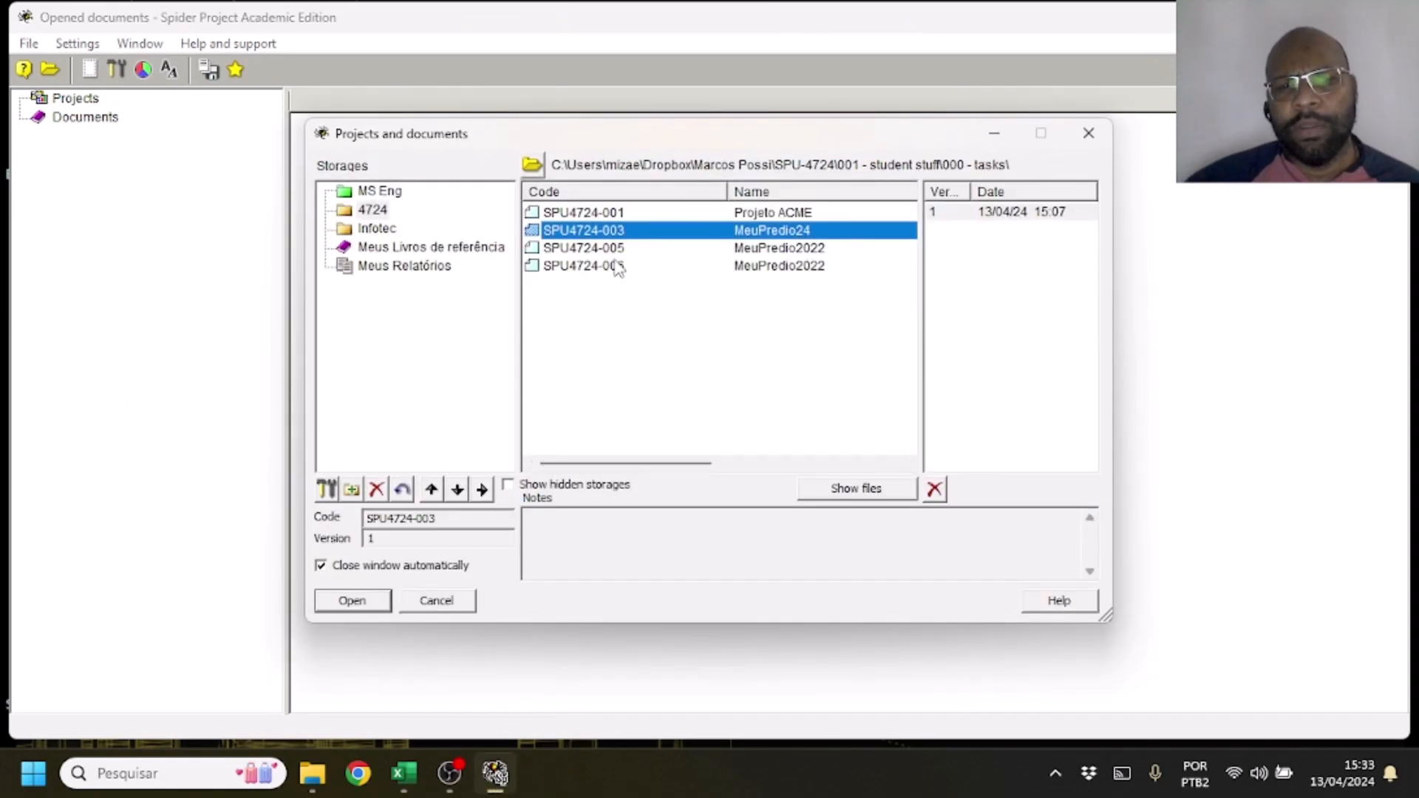
left_click(620, 266)
left_click(619, 251)
Check the properties of storage 4724 to see which Dropbox tasks folder its file path points to, and confirm them
left_click(378, 213)
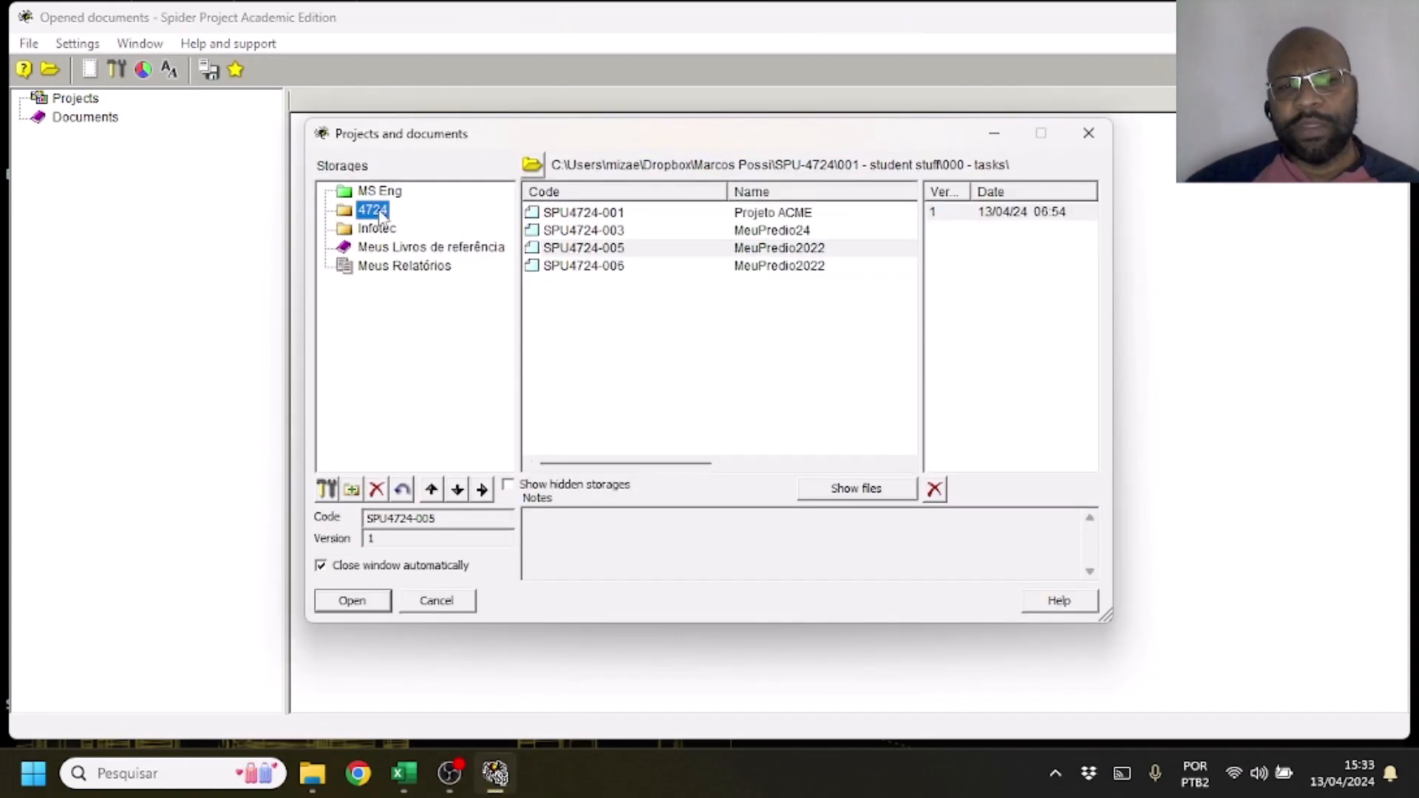
left_click(607, 253)
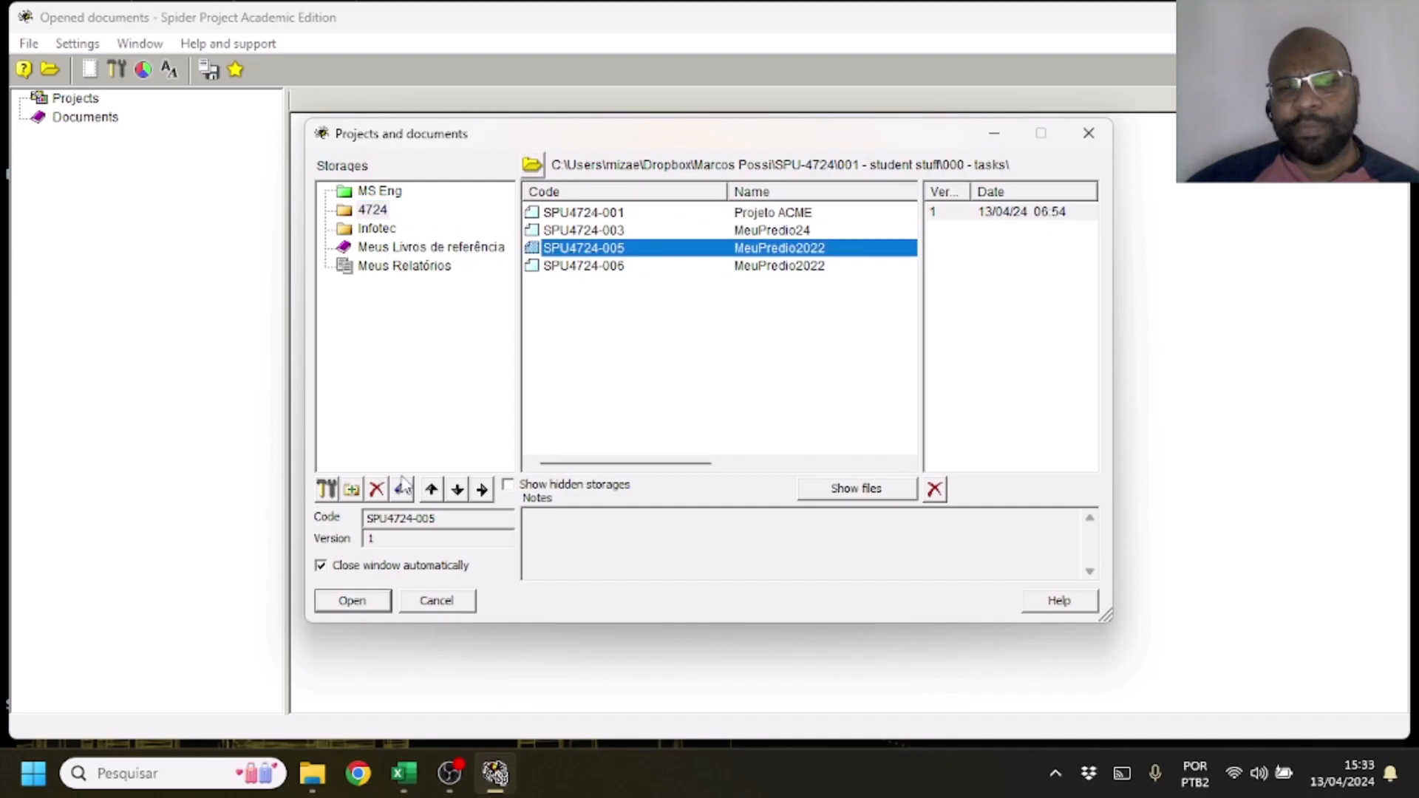
left_click(373, 212)
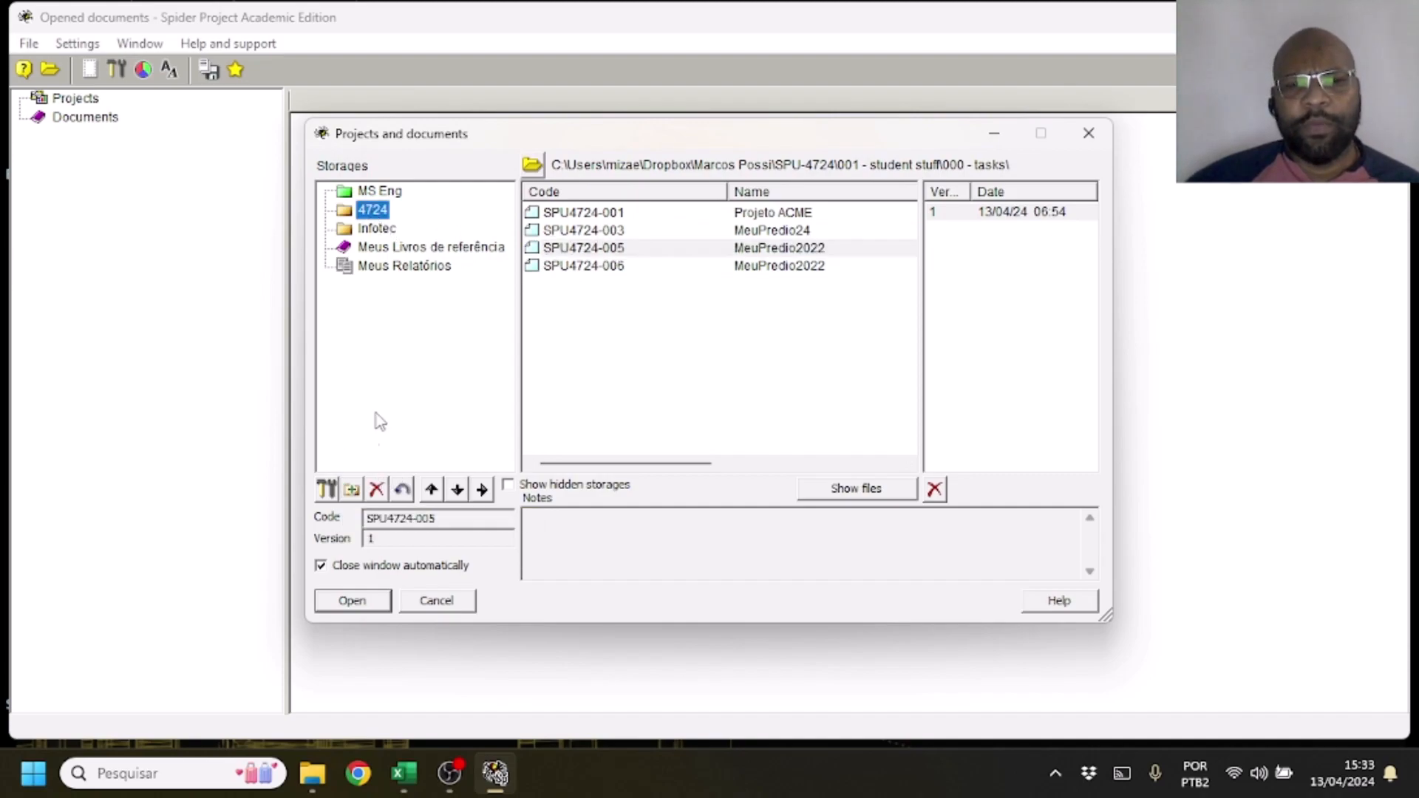
left_click(326, 489)
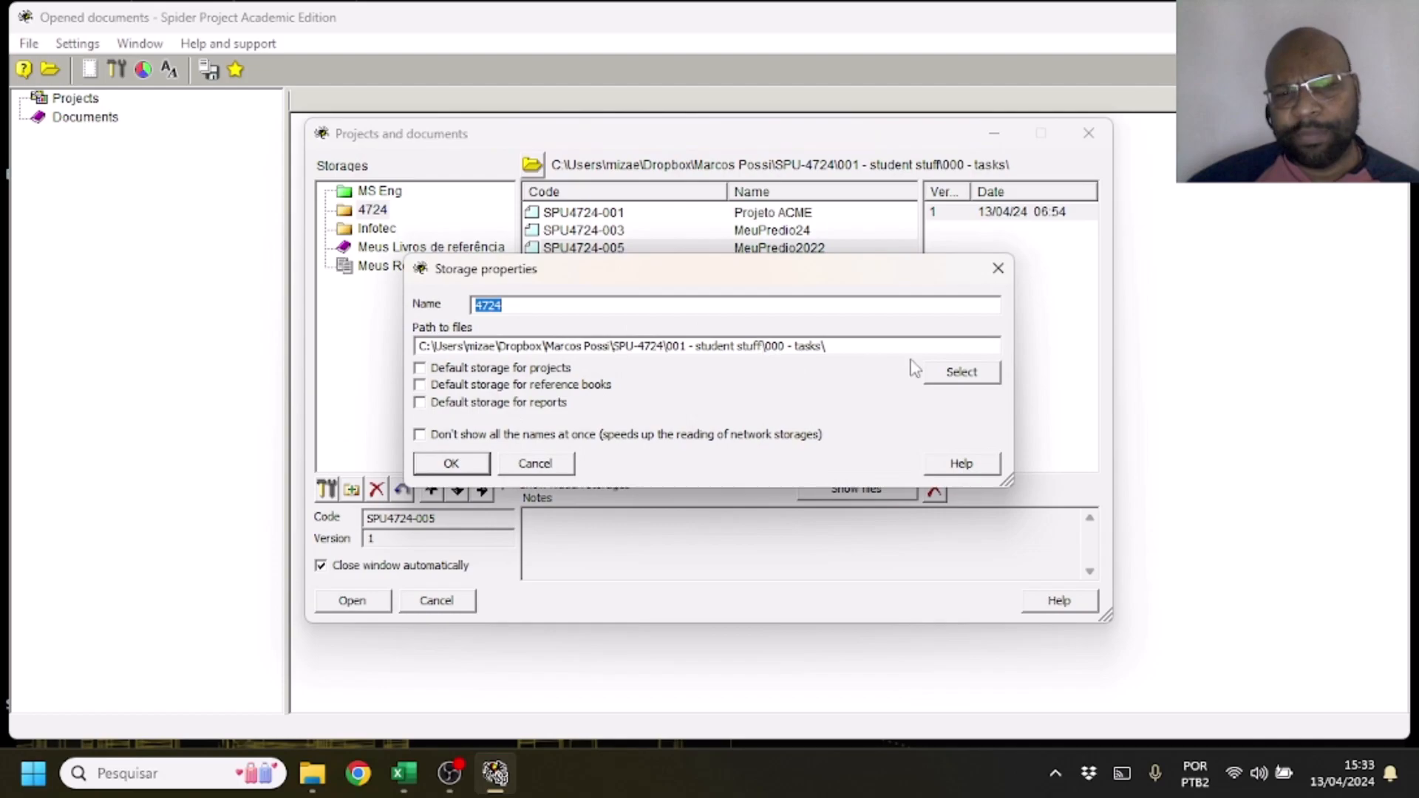
left_click_drag(860, 350, 331, 327)
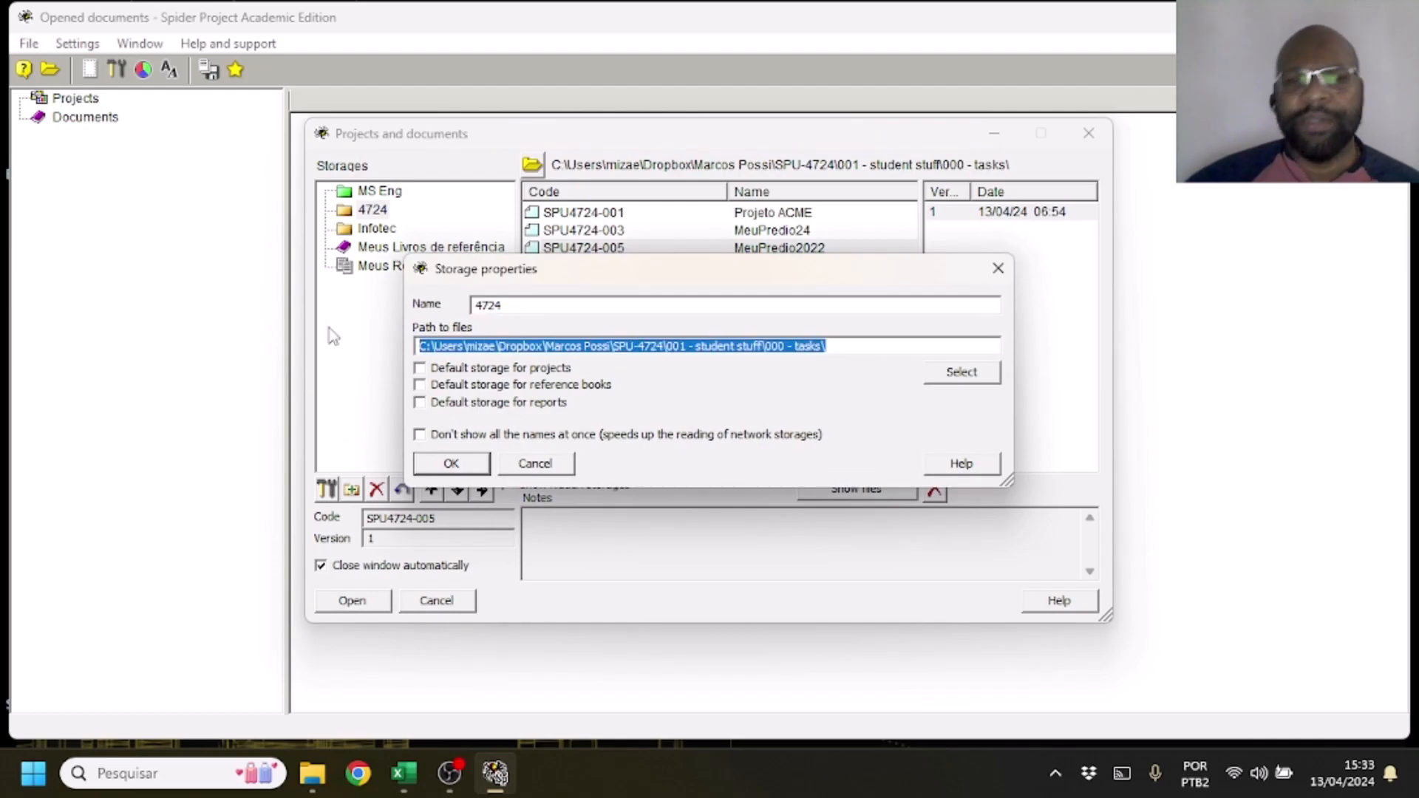
left_click(447, 467)
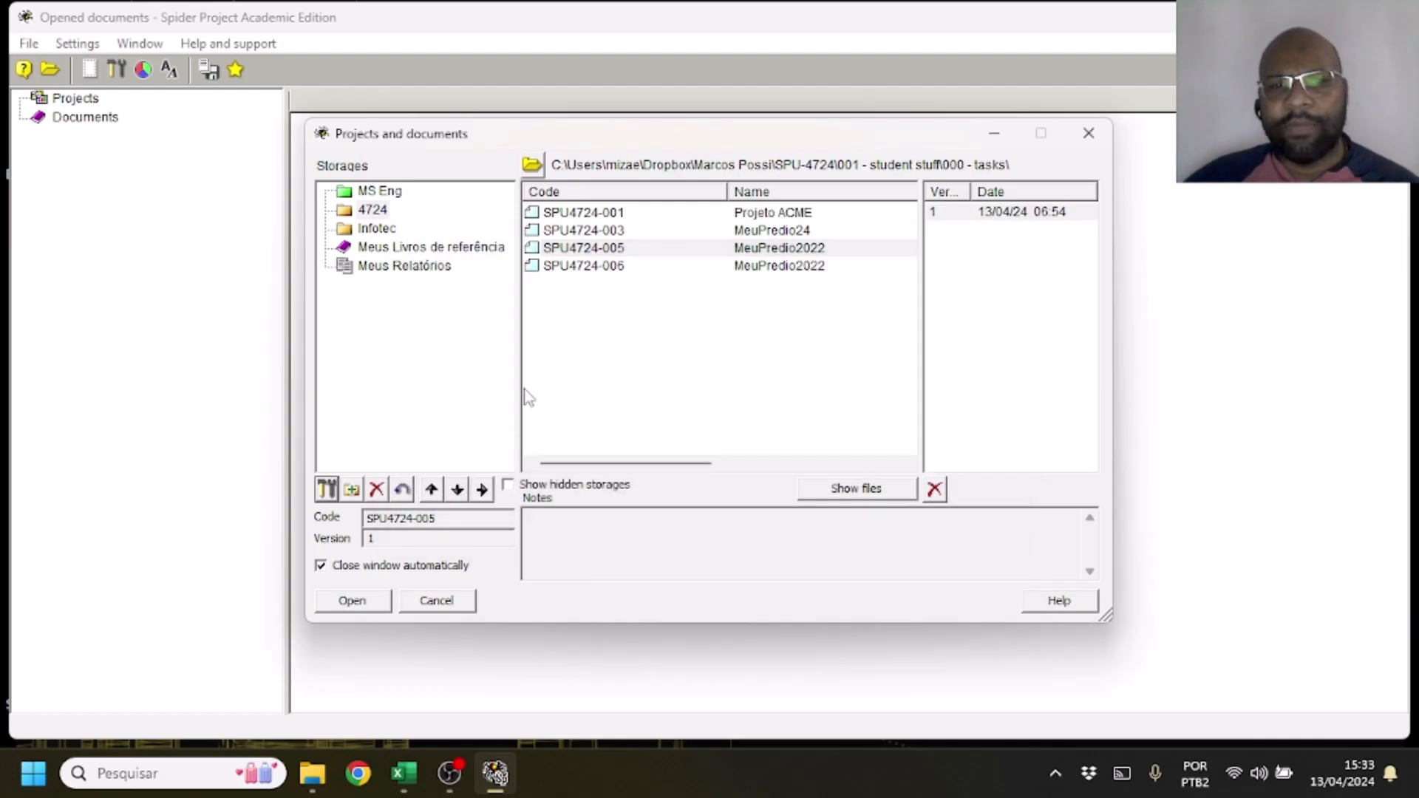
Open project SPU4724-005 from storage 4724, logging in as Diretor with the account password
double_click(618, 249)
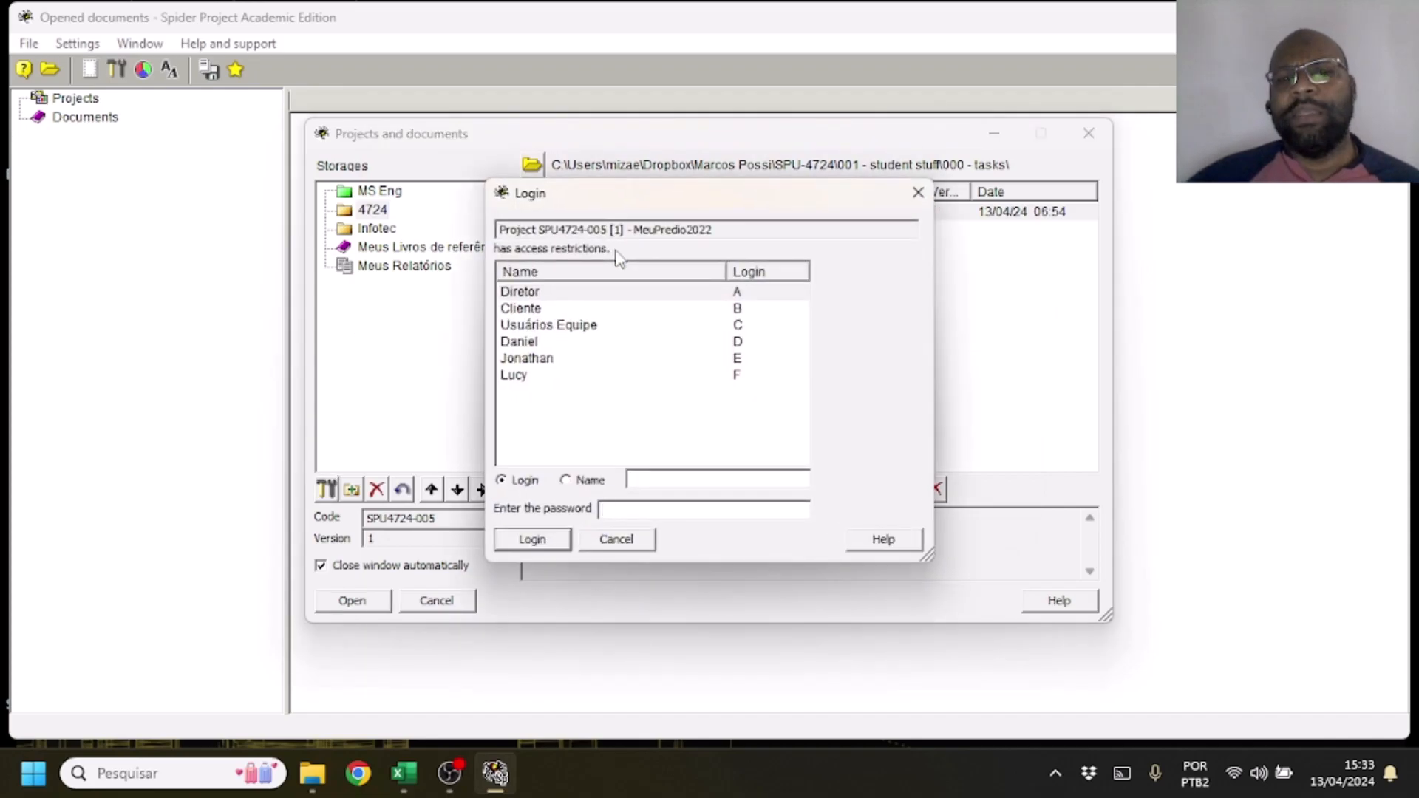
left_click(538, 295)
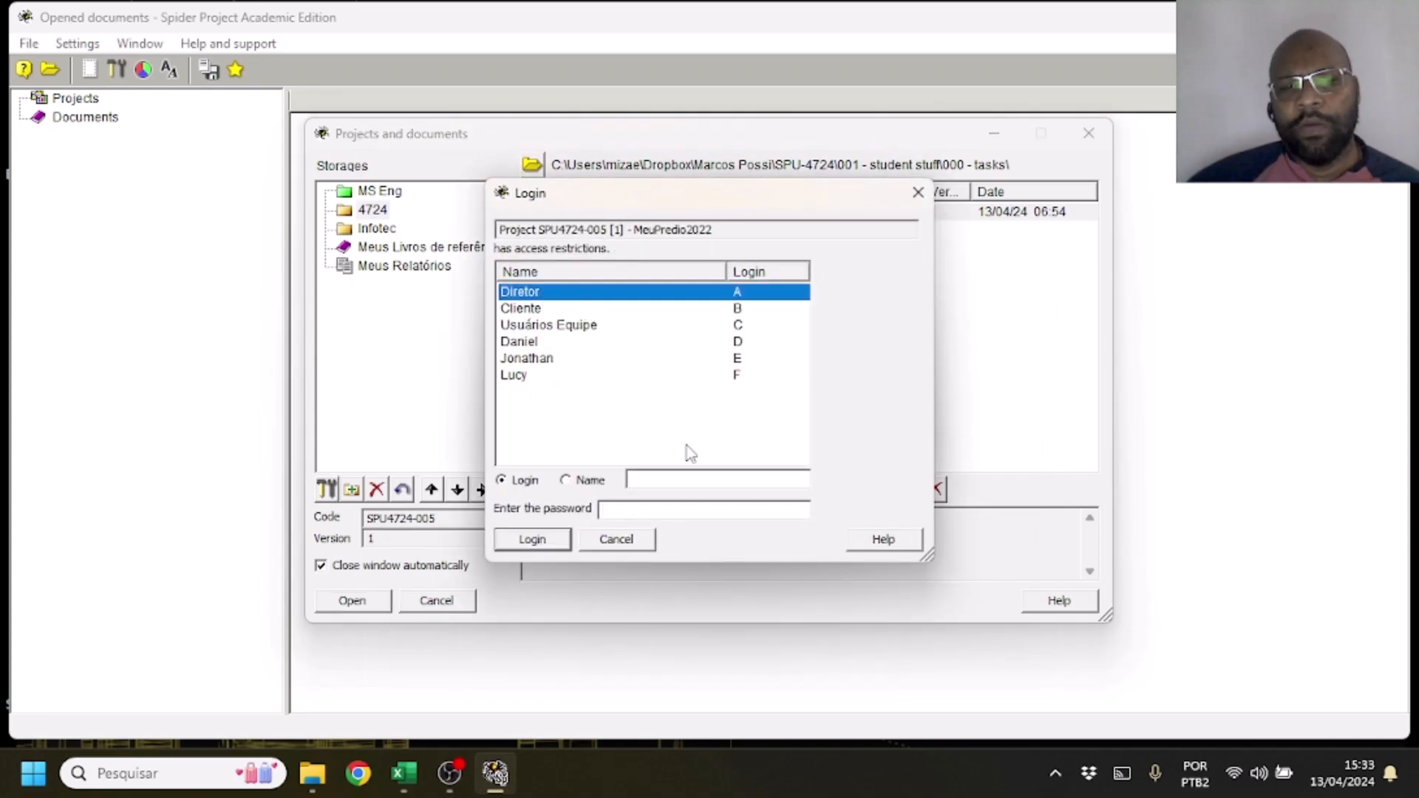
left_click(663, 510)
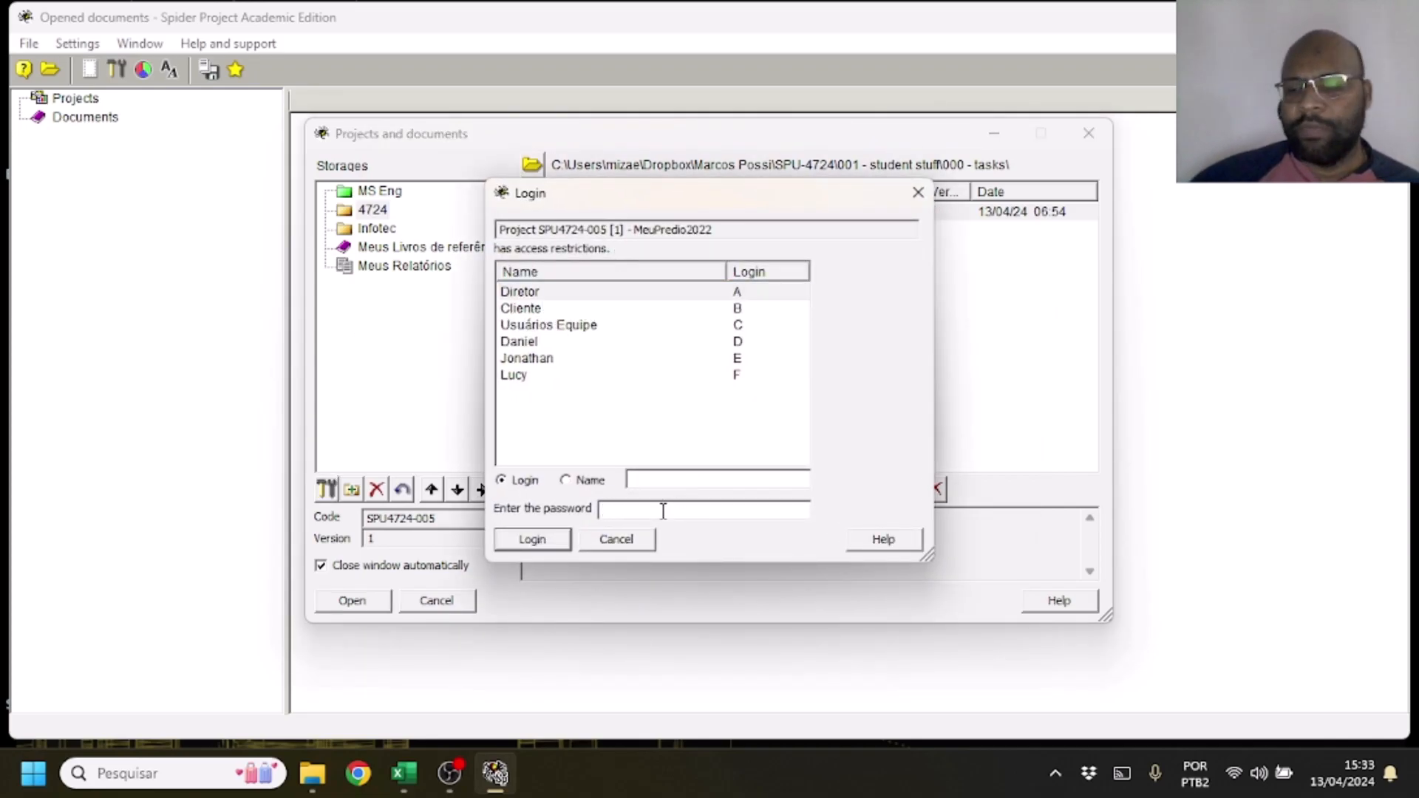
type("*****")
key("Return")
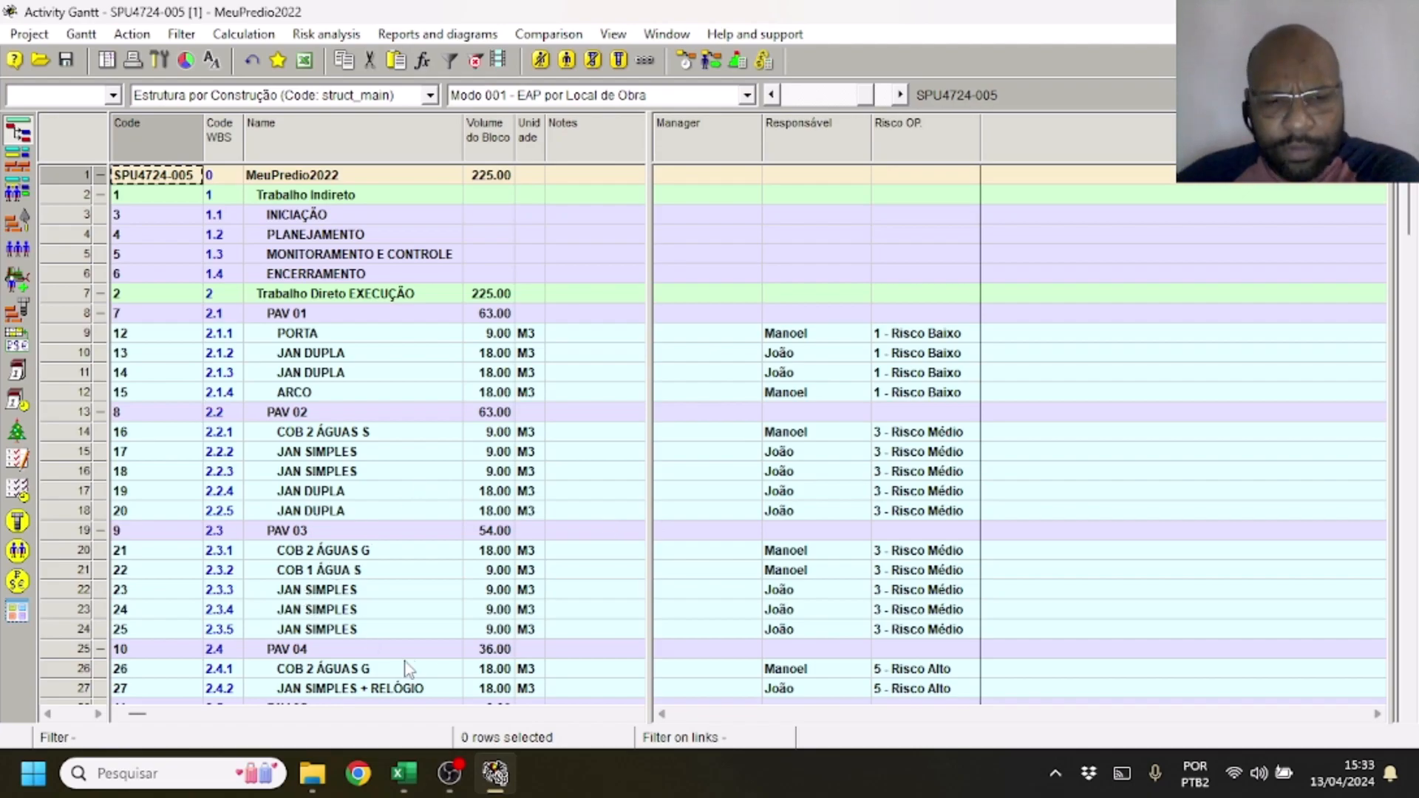
Read Requisito 4 in the Excel checklist and check the data date in the Spider project's properties against 01/04/2022
left_click(403, 773)
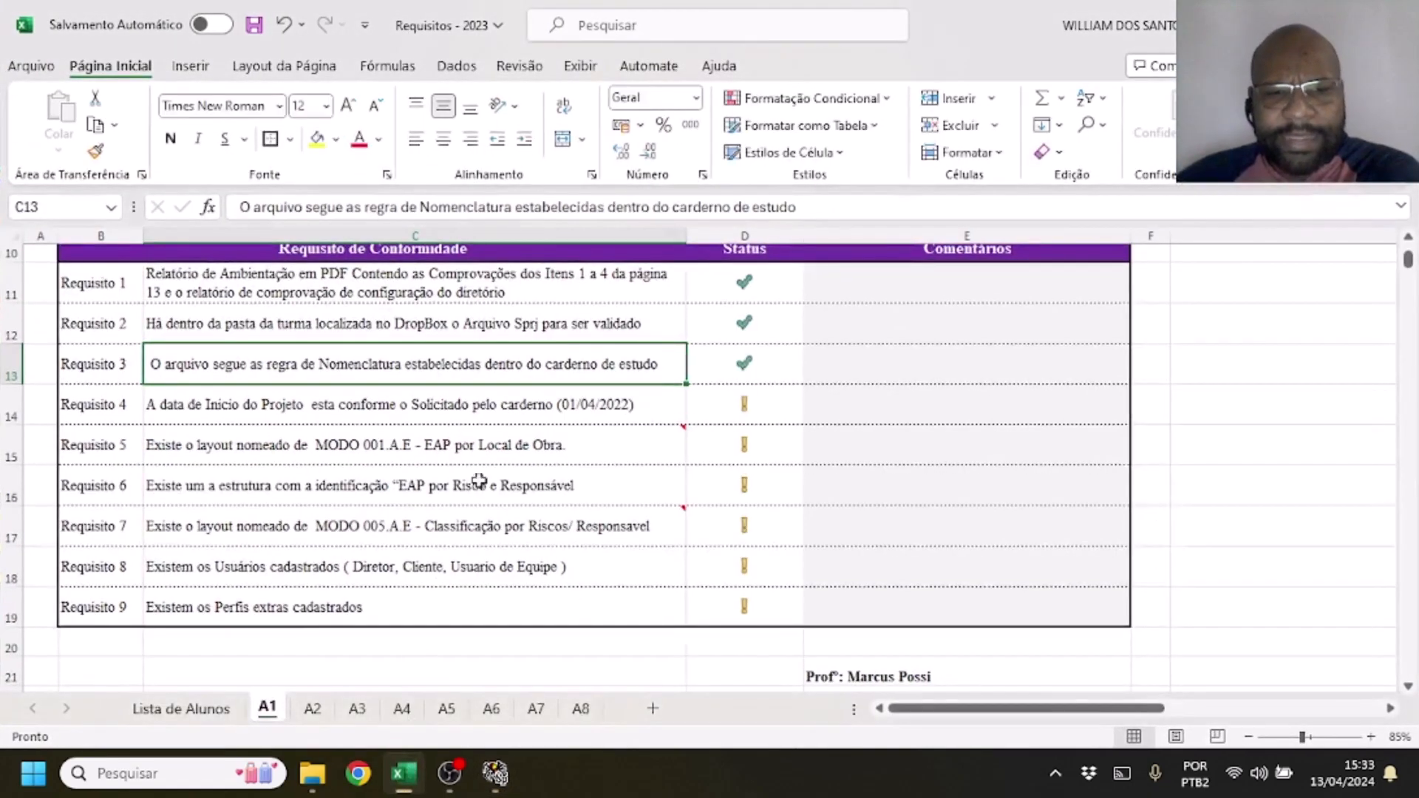
left_click(621, 401)
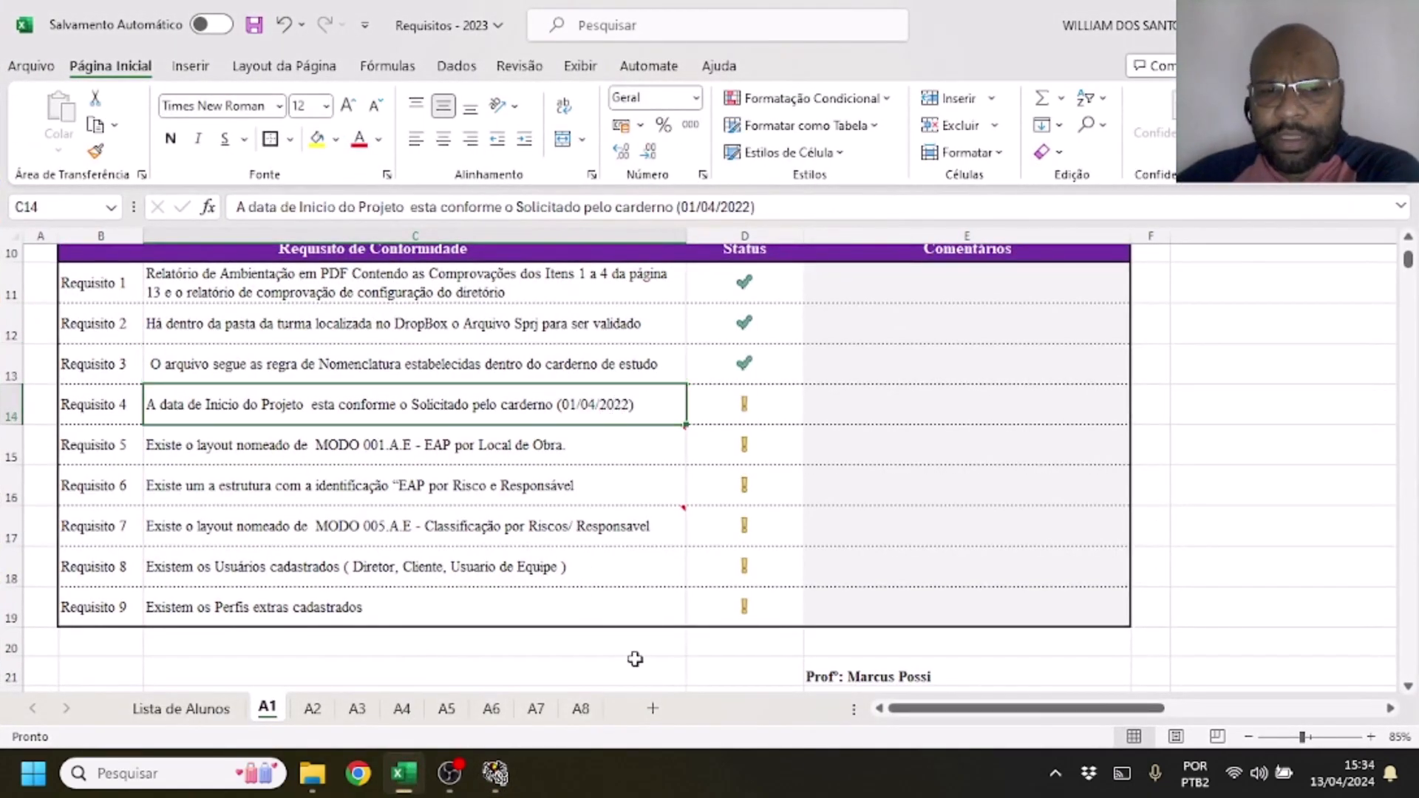
left_click(495, 773)
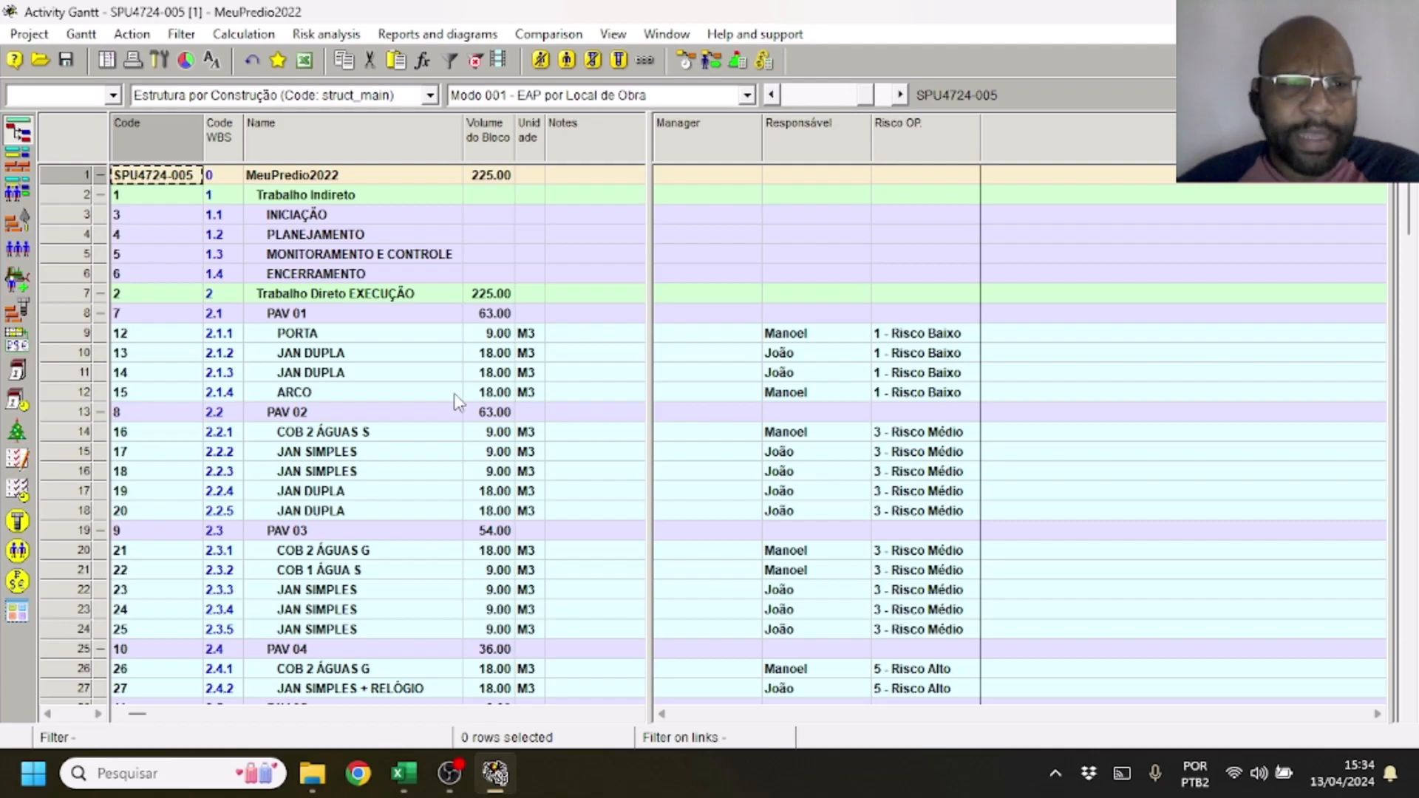
left_click(29, 34)
left_click(69, 90)
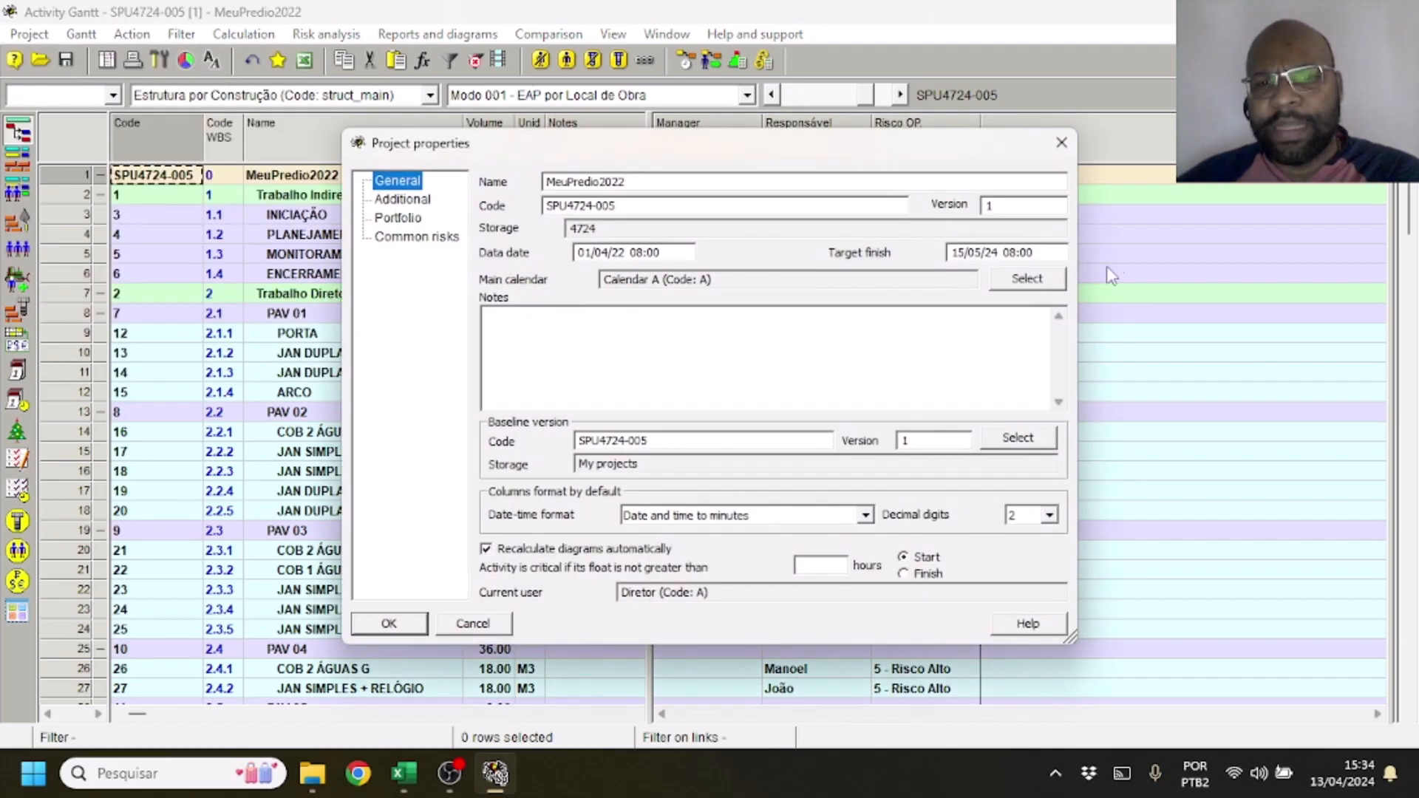
double_click(664, 253)
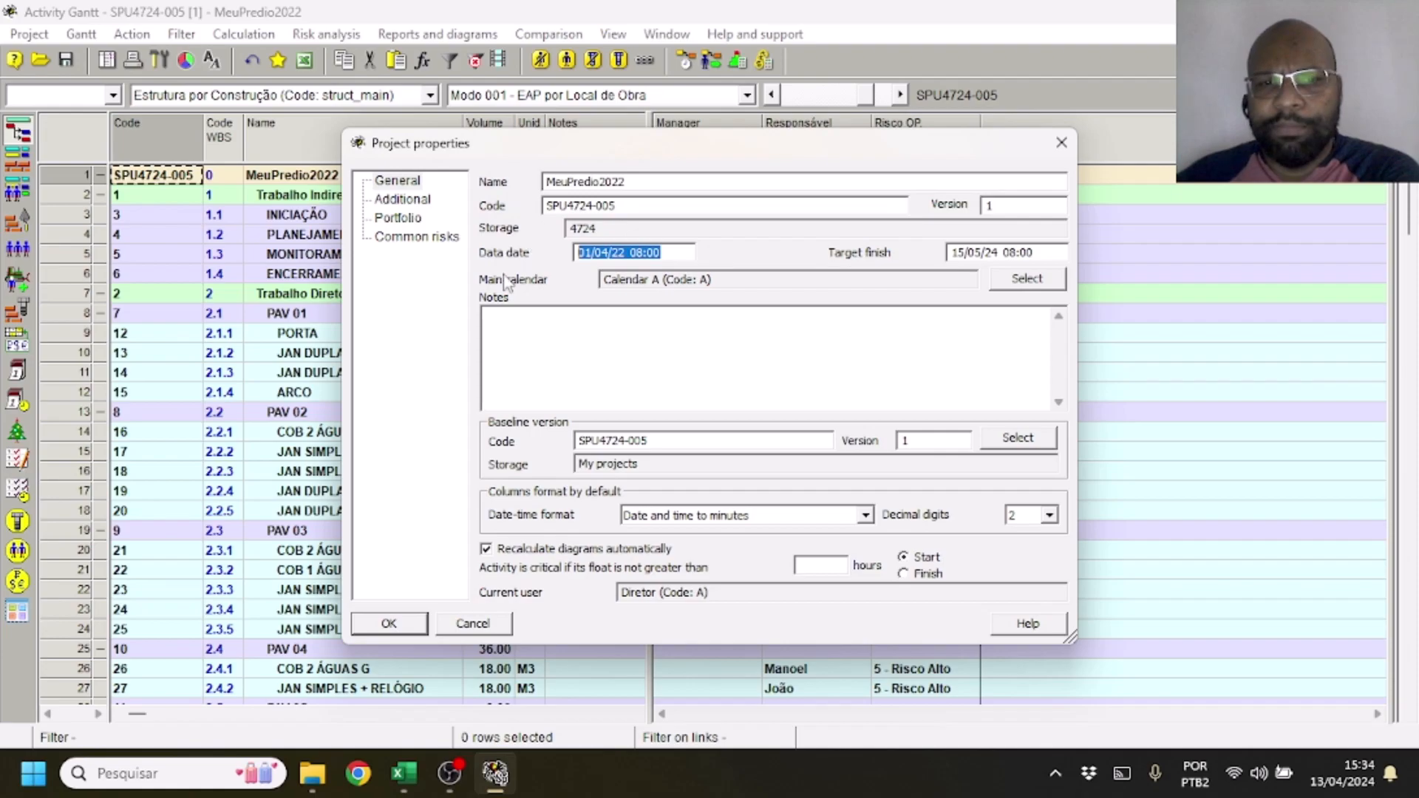
left_click(412, 623)
Return to the Excel checklist and set the Status of Requisito 4 to 1
mouse_move(502, 783)
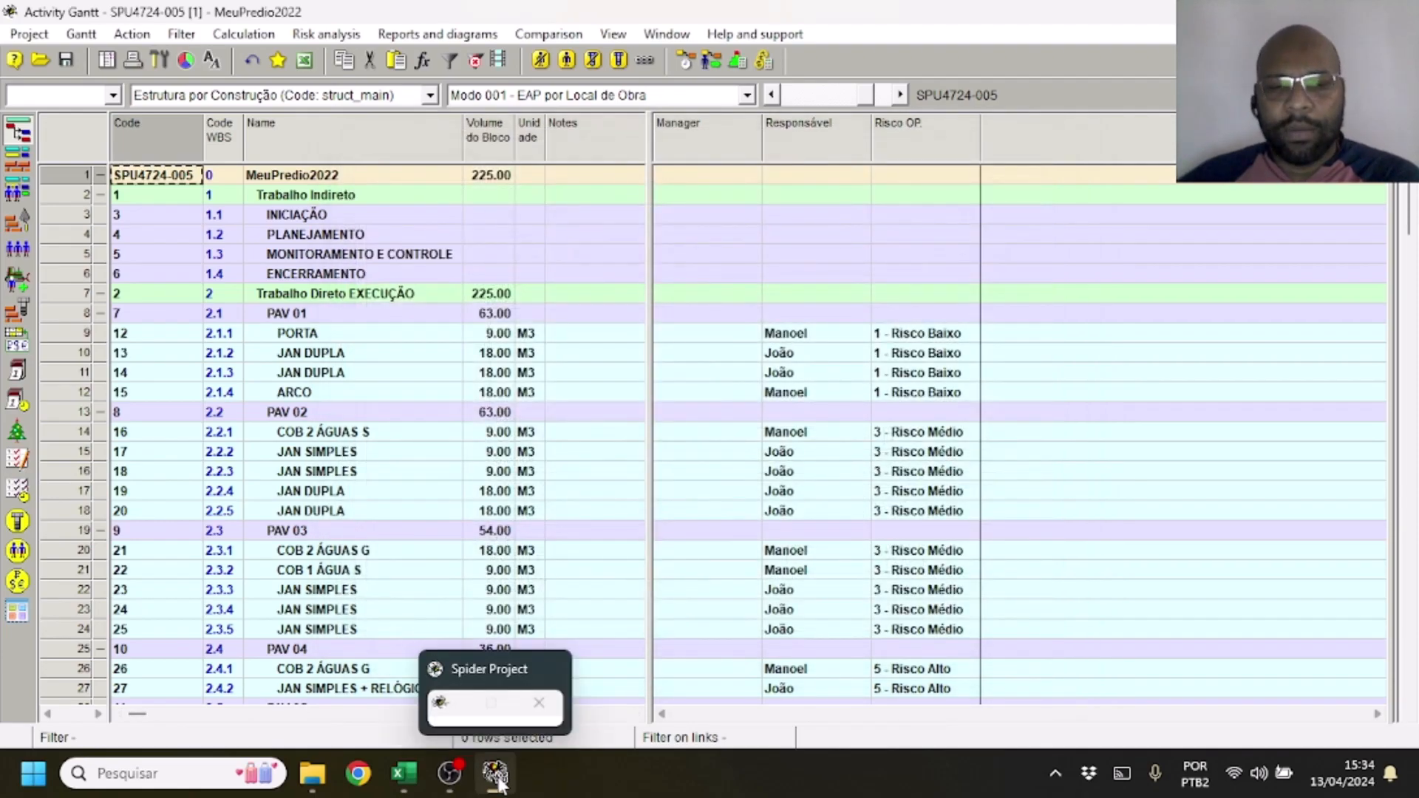
left_click(403, 773)
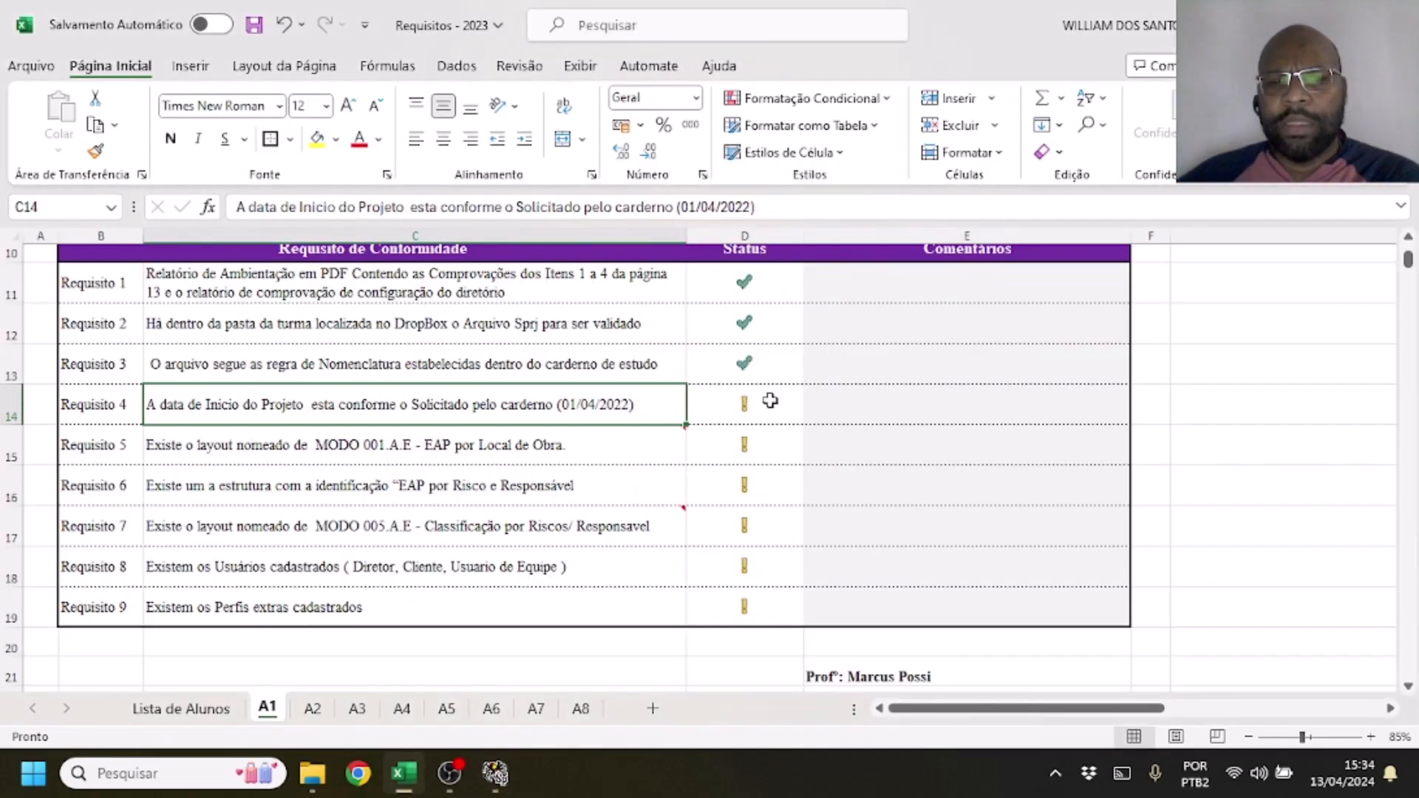
left_click(742, 388)
type("1")
key("Return")
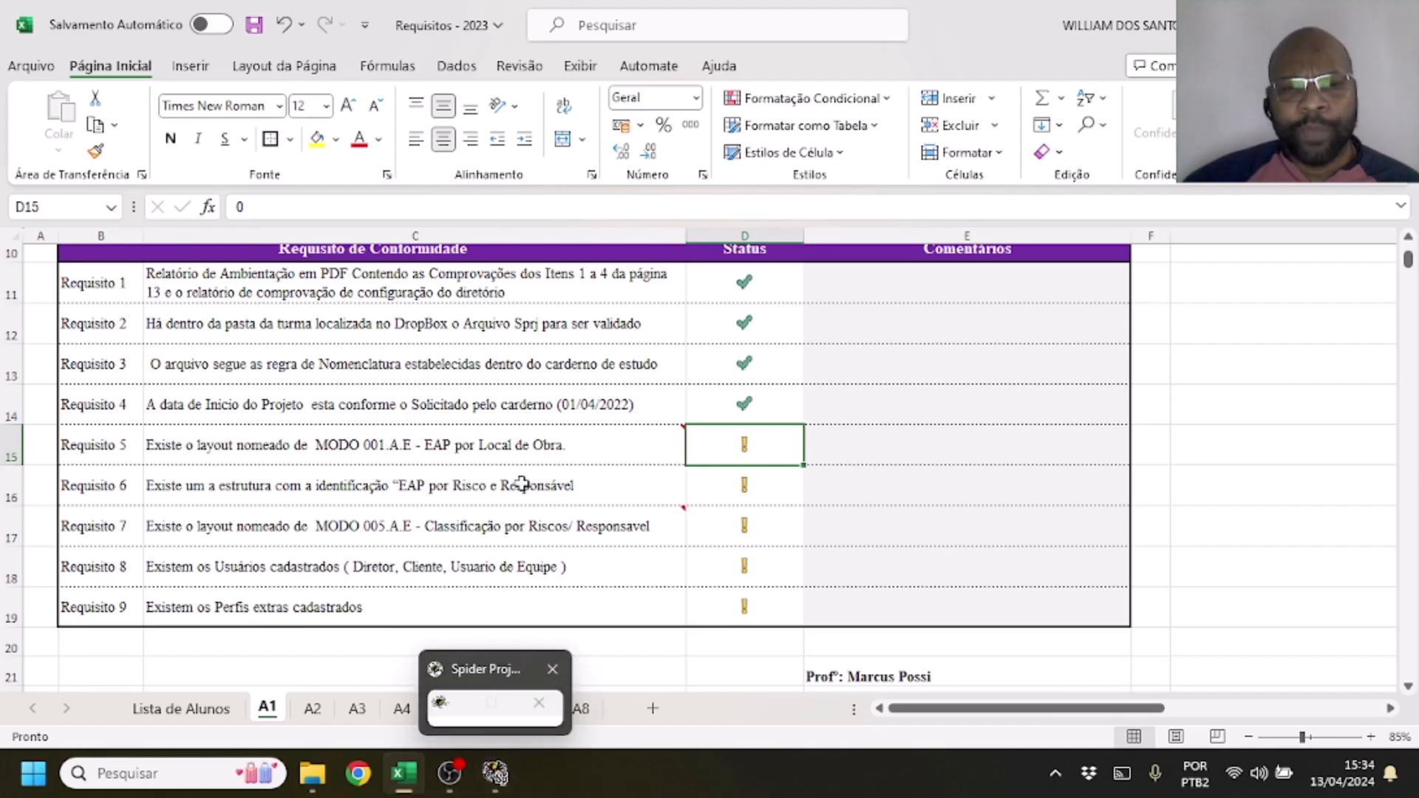
Read Requisito 5 and check the Spider project's layouts for Modo 001 - EAP por Local de Obra, keeping that layout selected
left_click(589, 440)
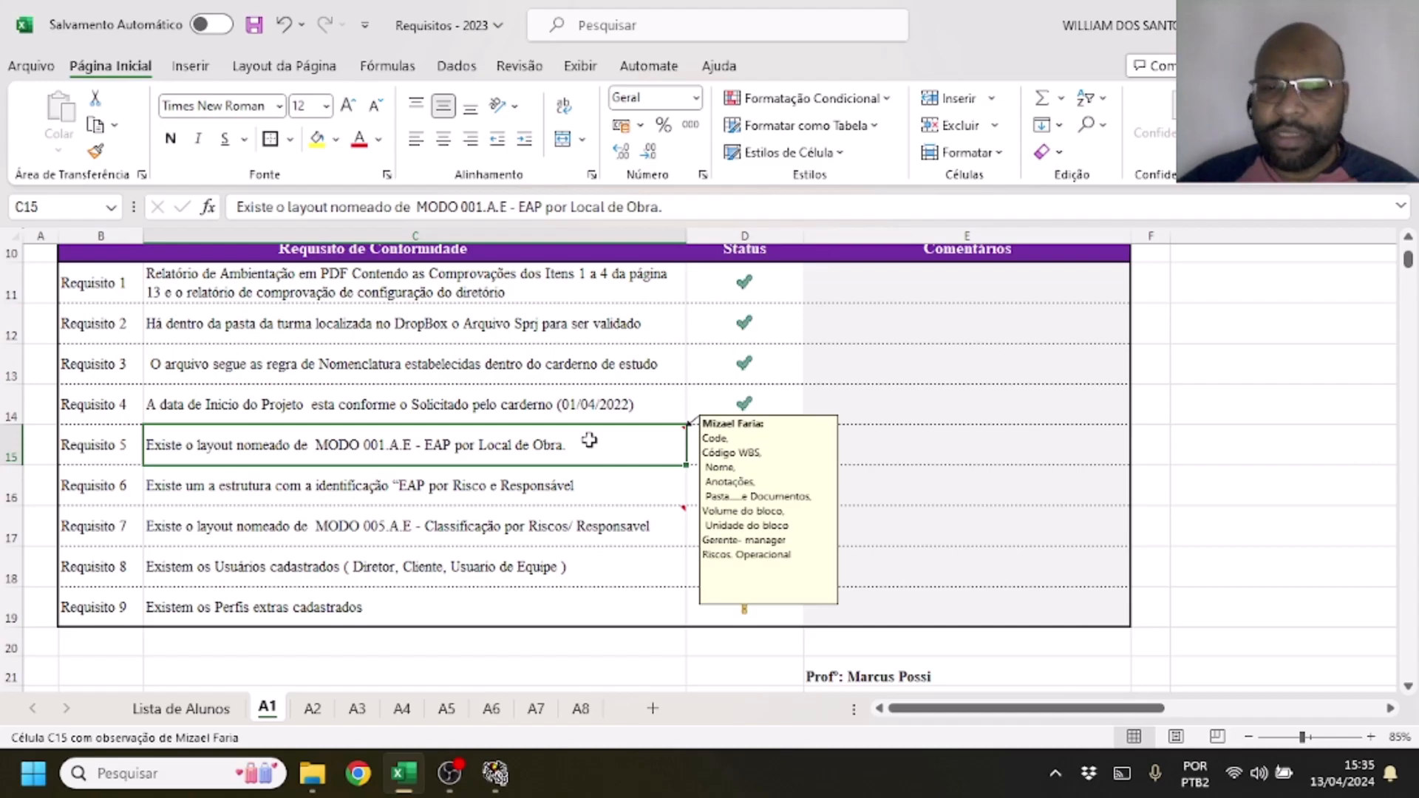
left_click(495, 773)
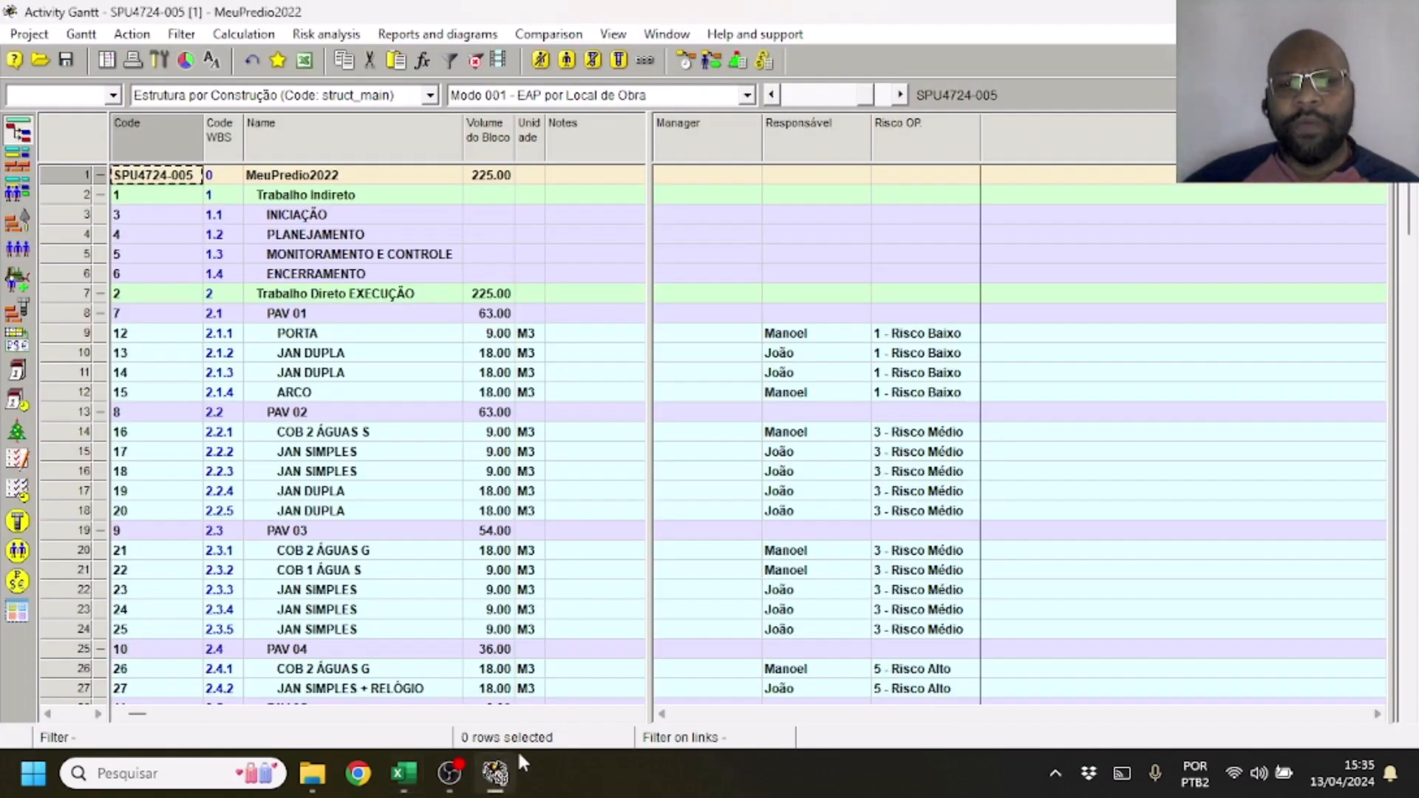
left_click(632, 96)
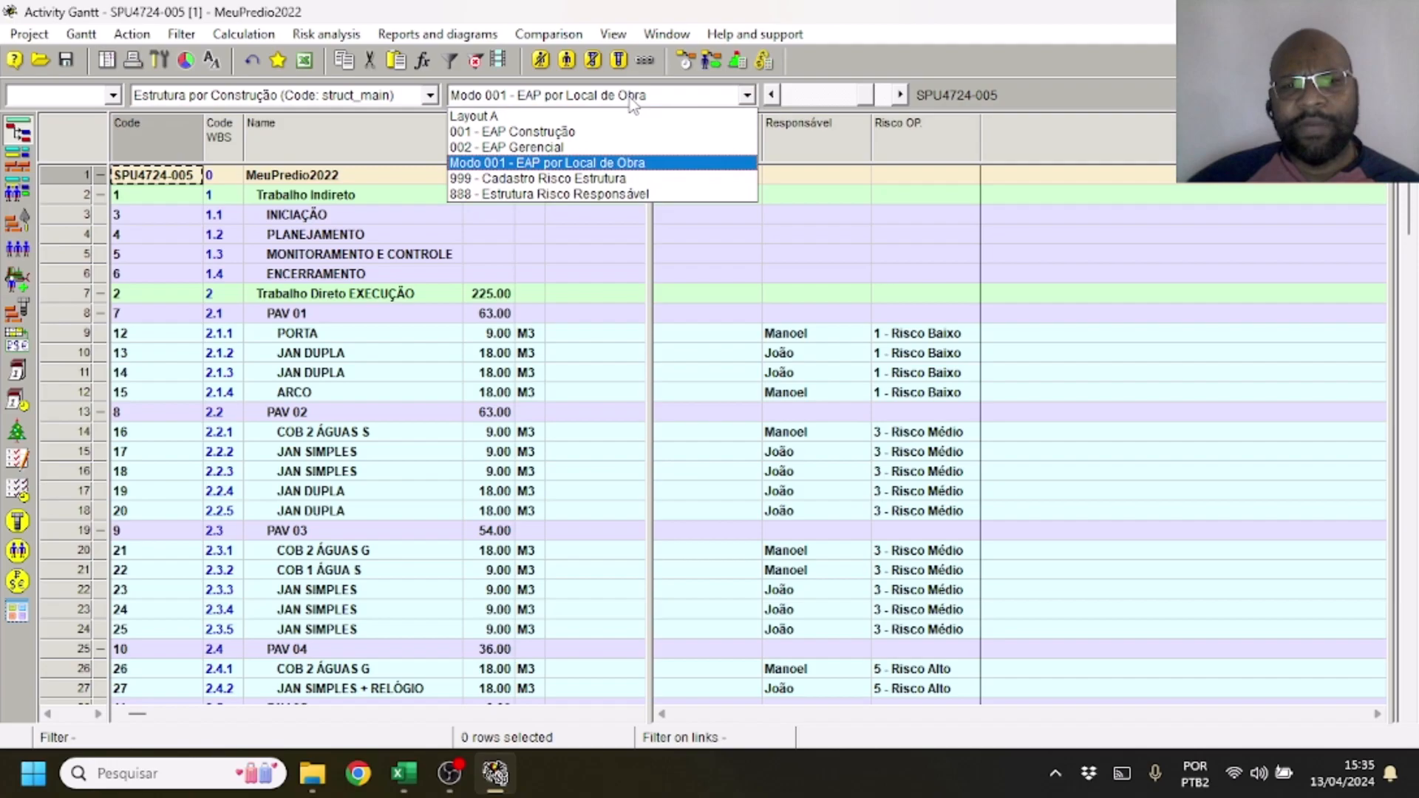
left_click(592, 166)
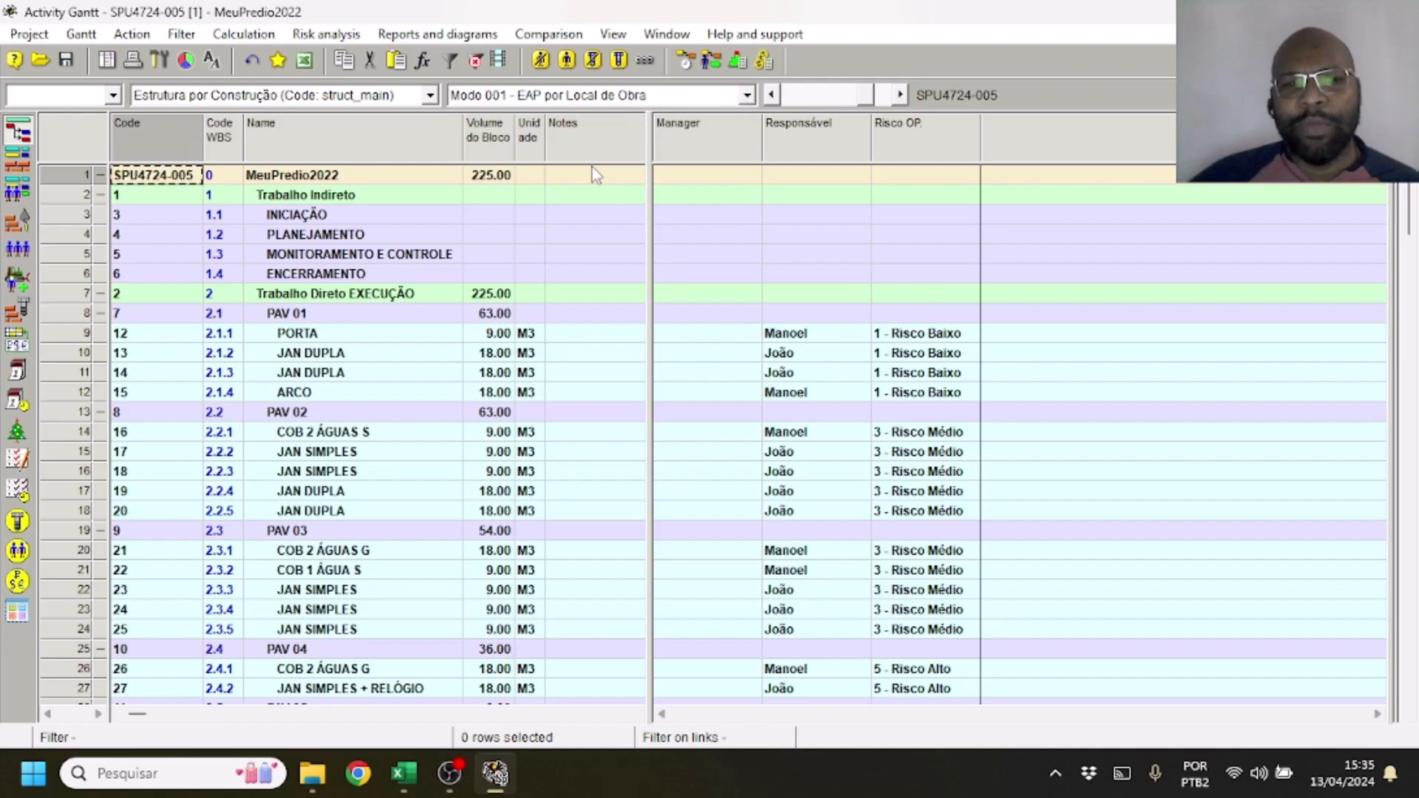
Widen the activity table to show the references column, slightly widen the Code column, and compare the PAV 01 JAN DUPLA rows' codes
left_click_drag(650, 149, 763, 170)
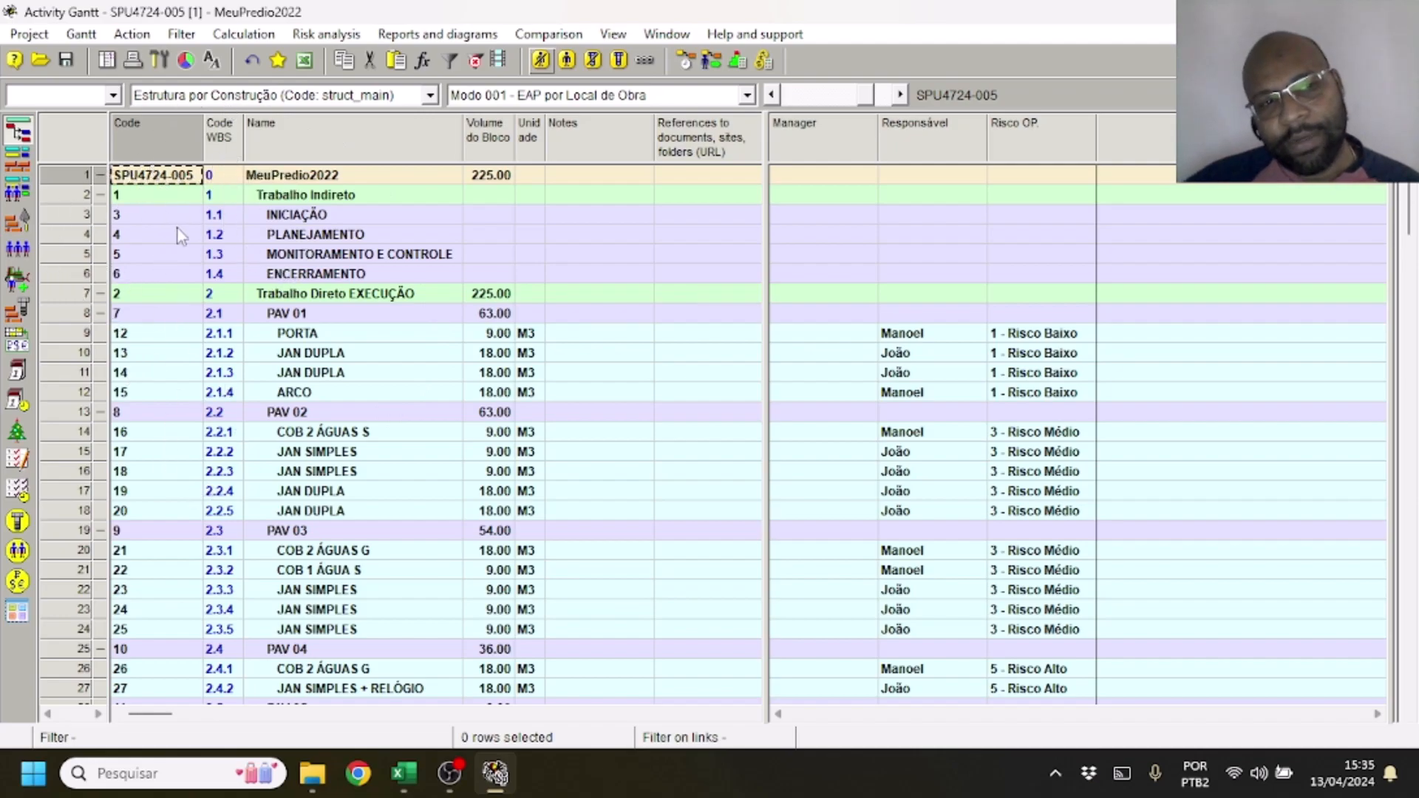
left_click_drag(204, 139, 213, 140)
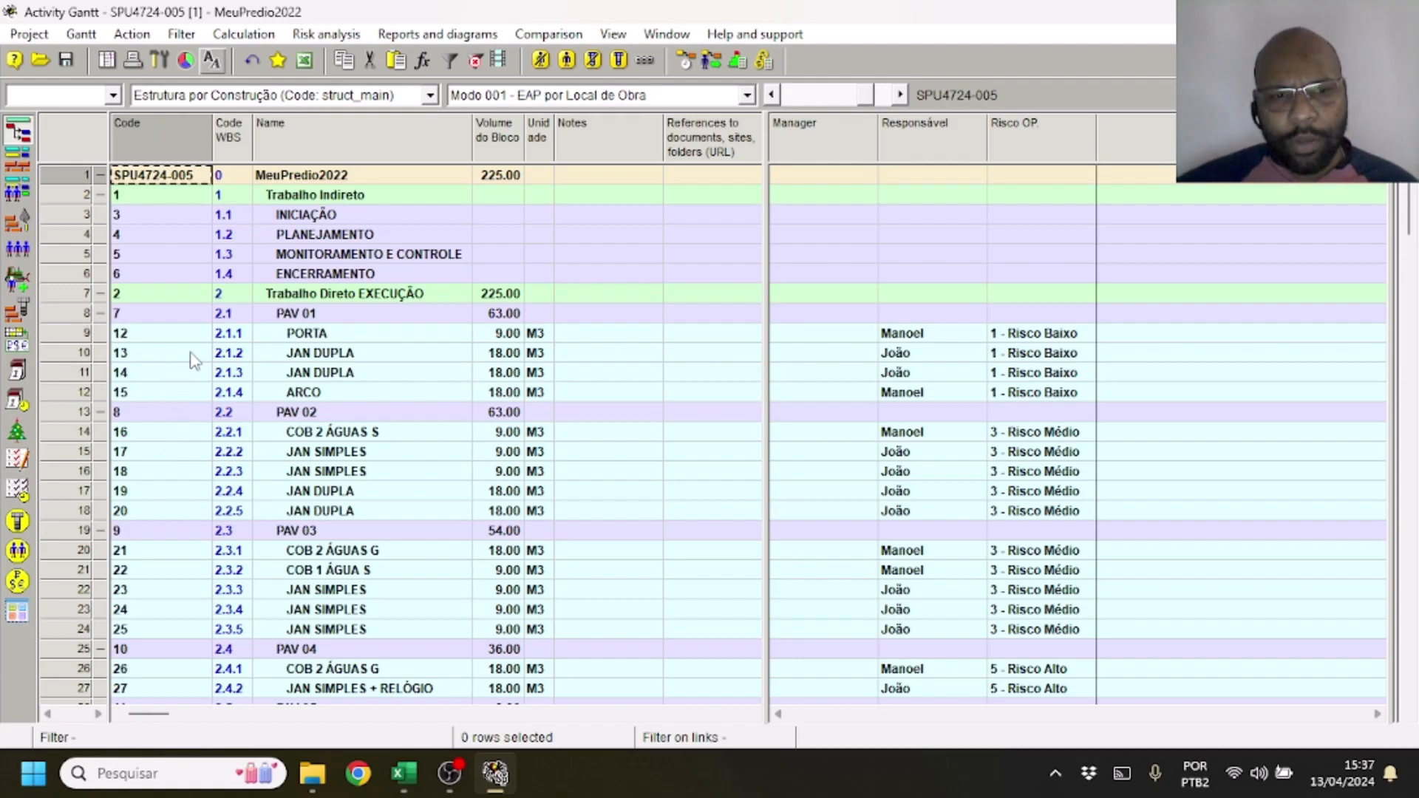
left_click(306, 359)
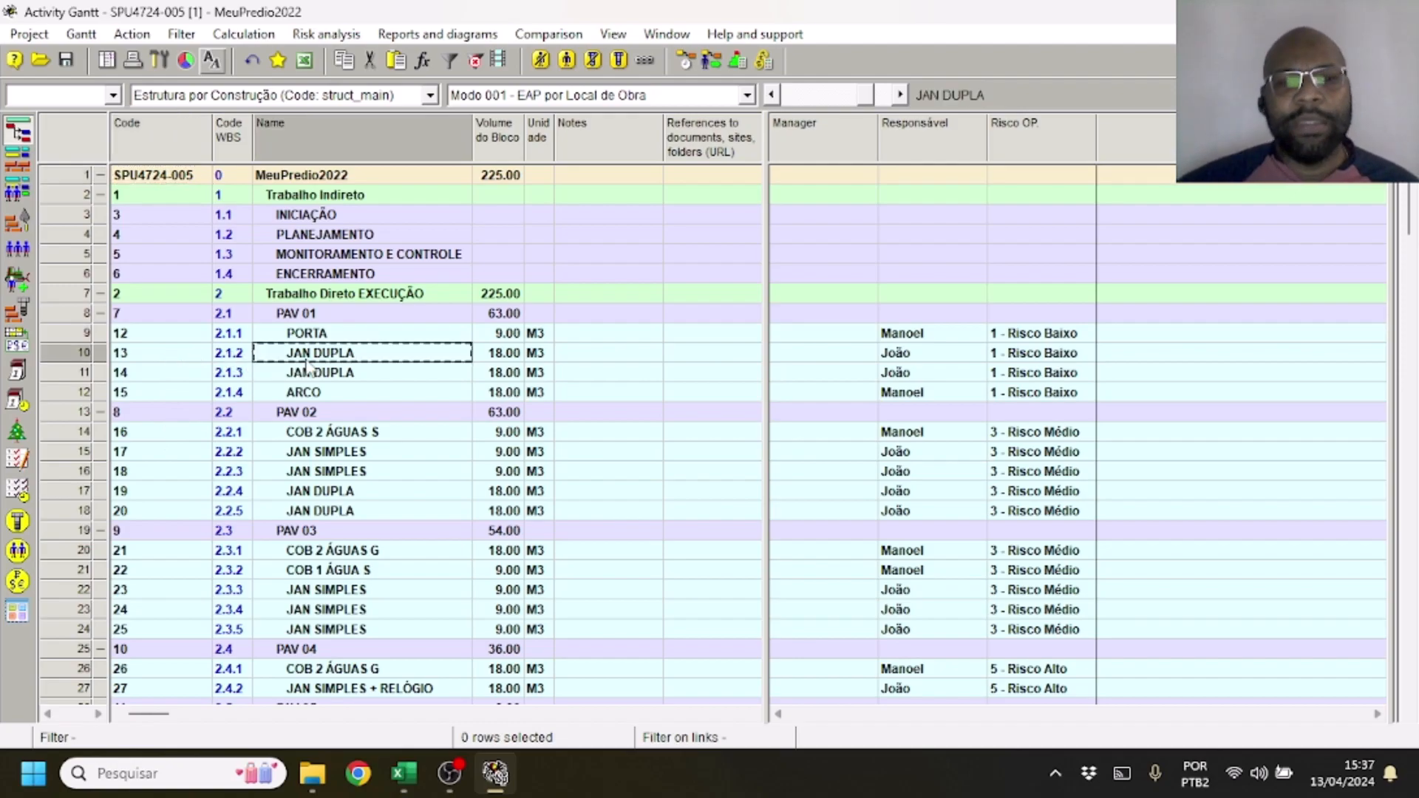
left_click(180, 355)
left_click(167, 378)
left_click(172, 361)
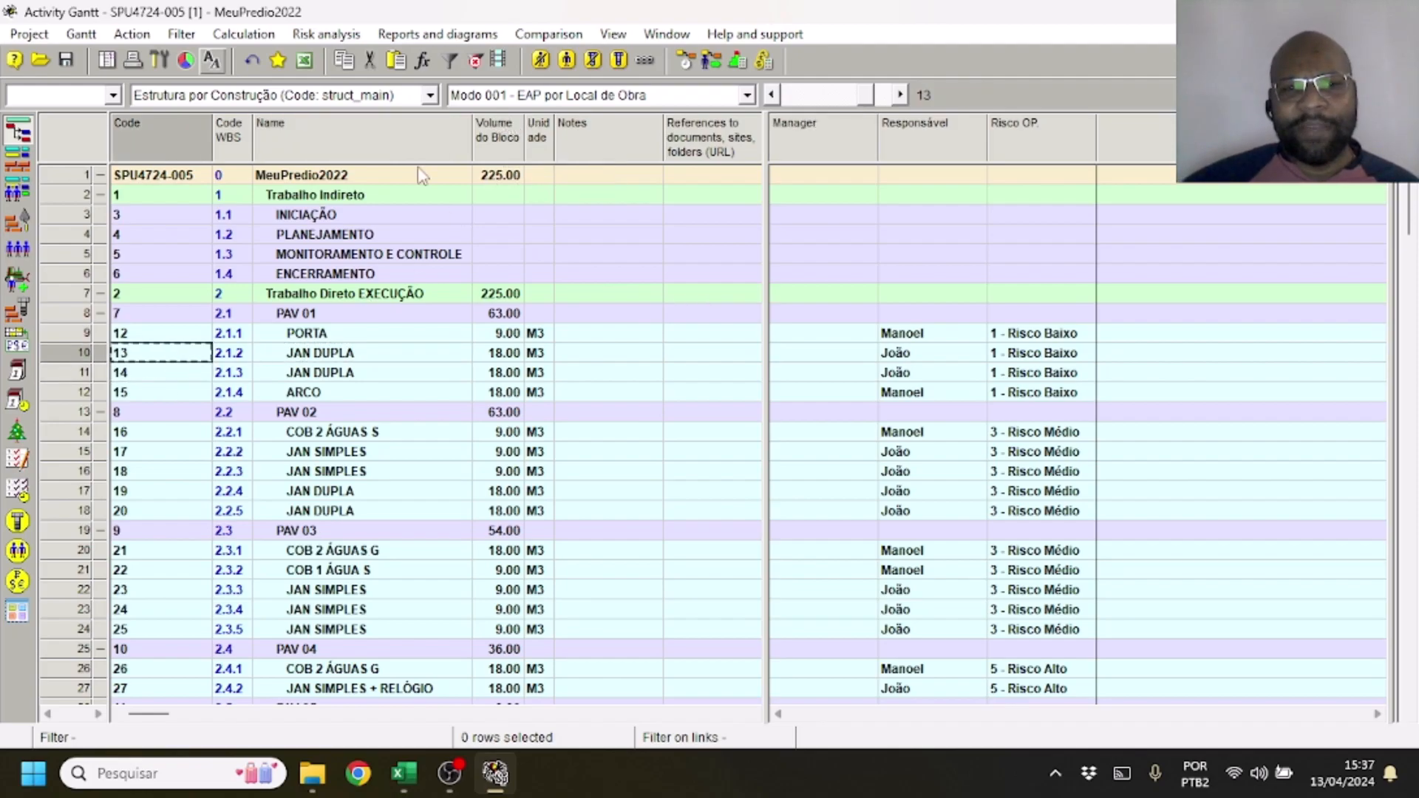
Filter the activity table by value, limiting the phases to names that contain JAN
right_click(409, 334)
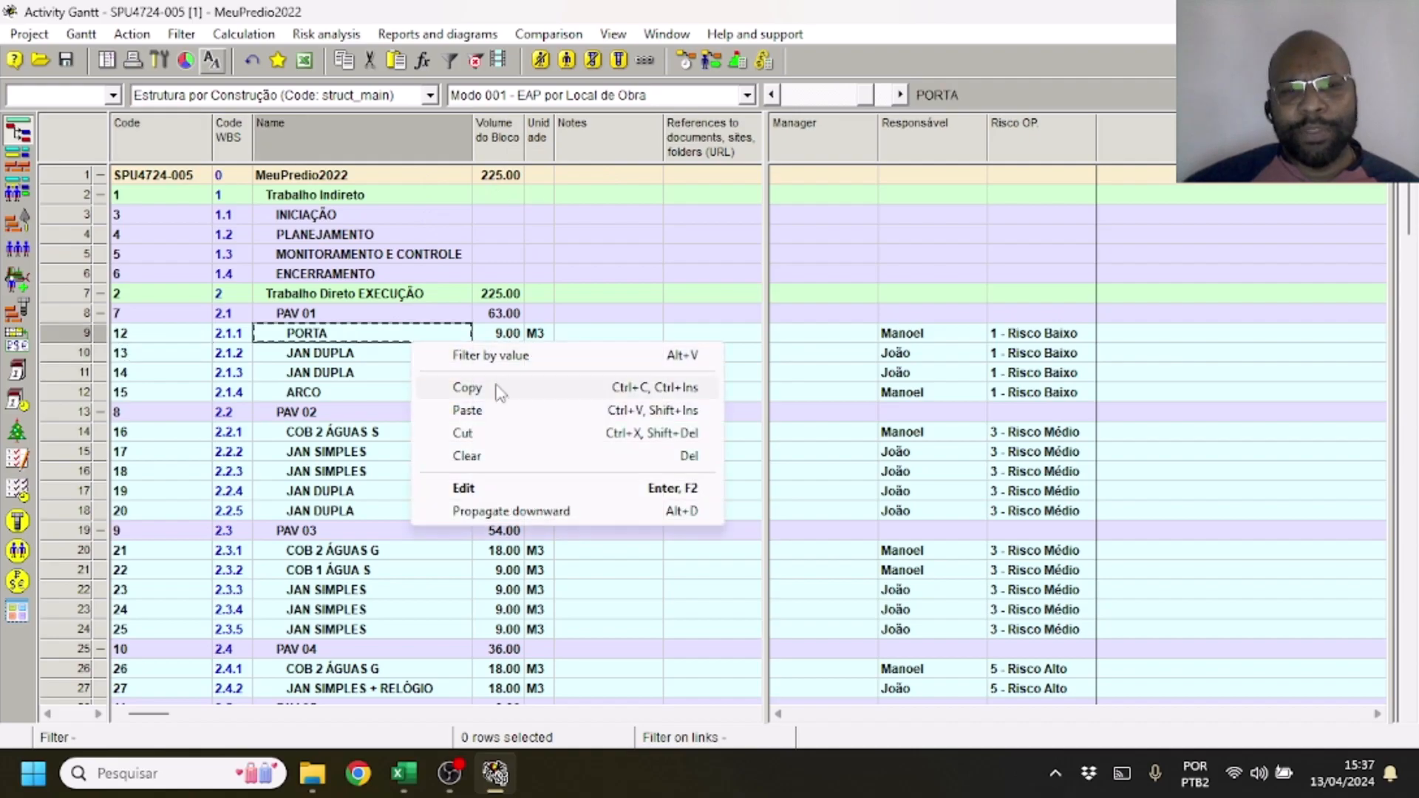
left_click(506, 355)
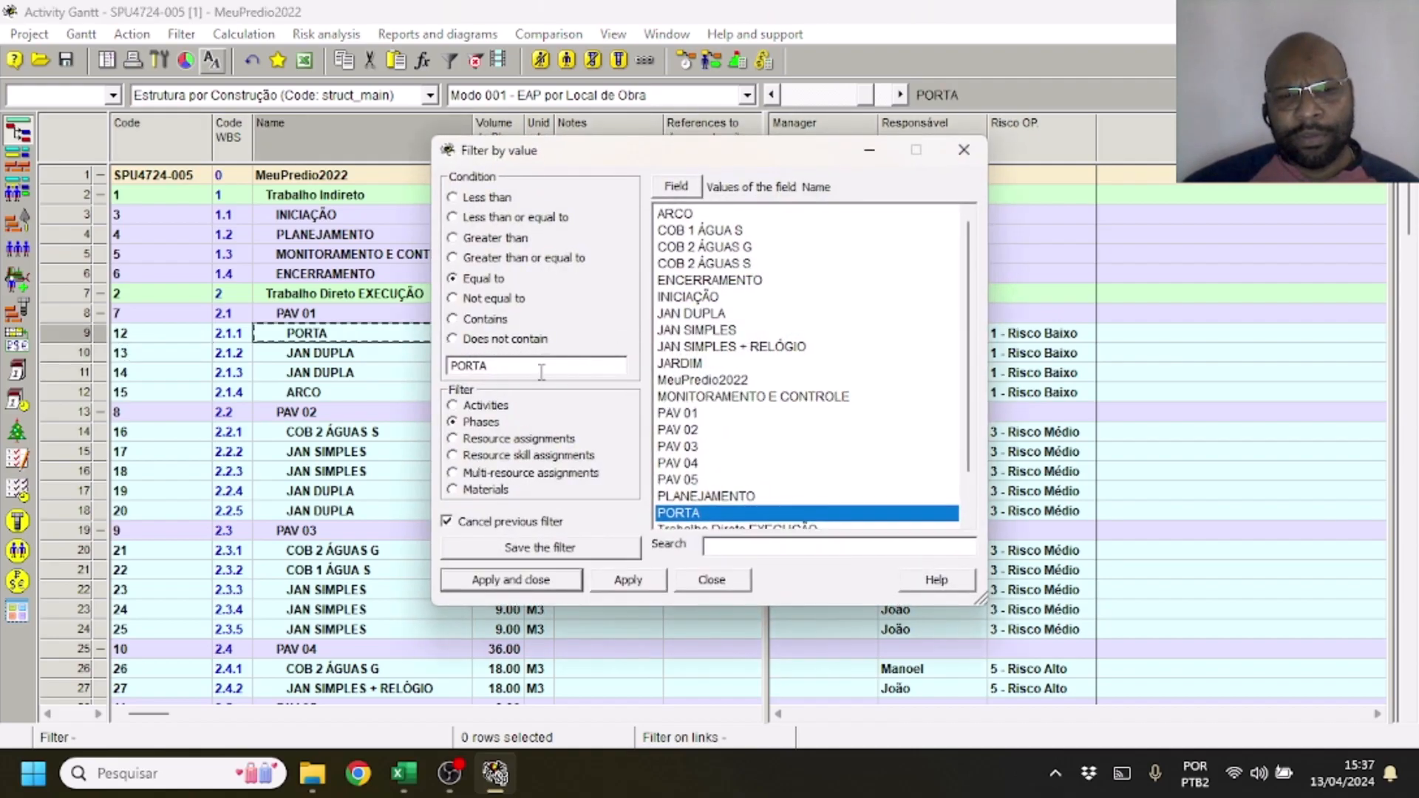
double_click(541, 365)
type("JAn")
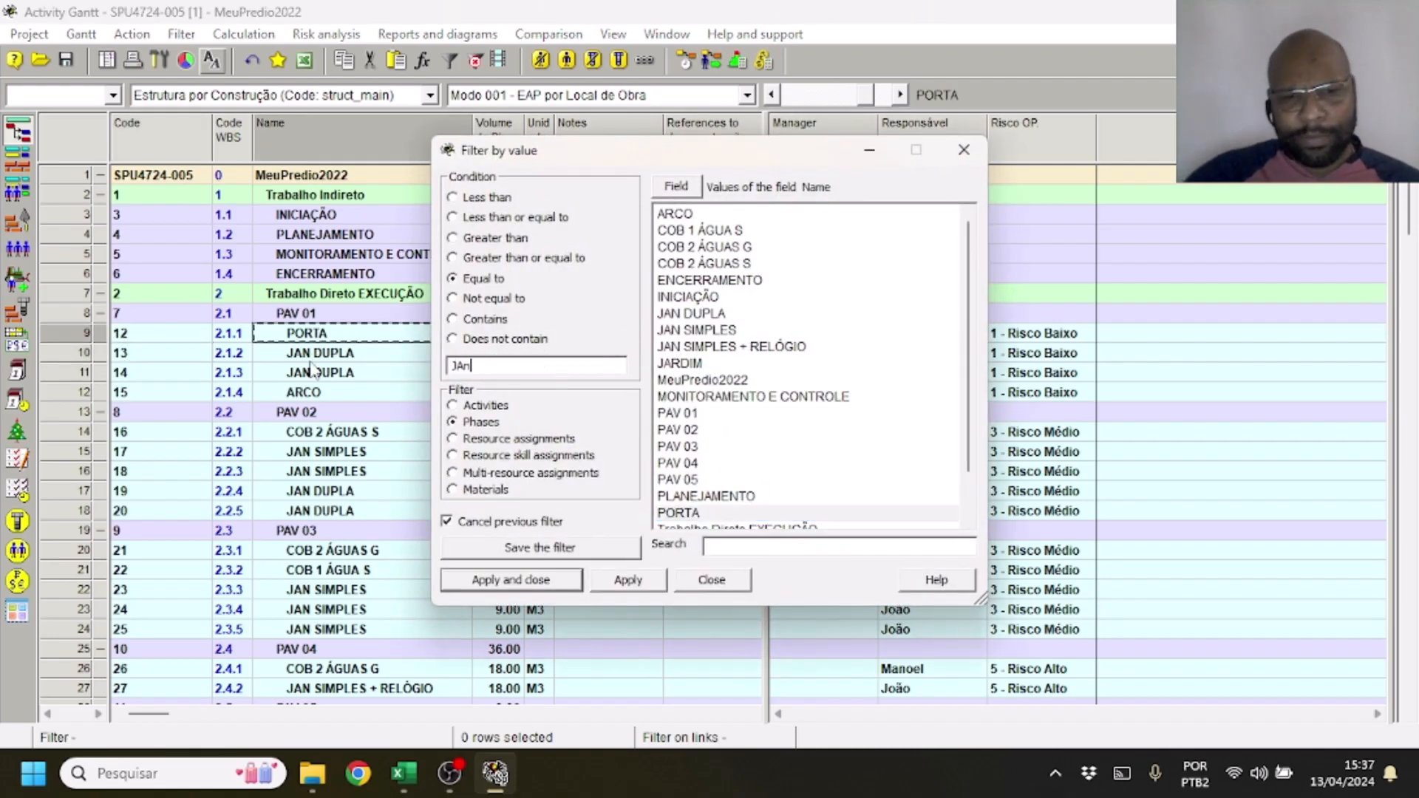
type("N")
key("BackSpace")
type("N")
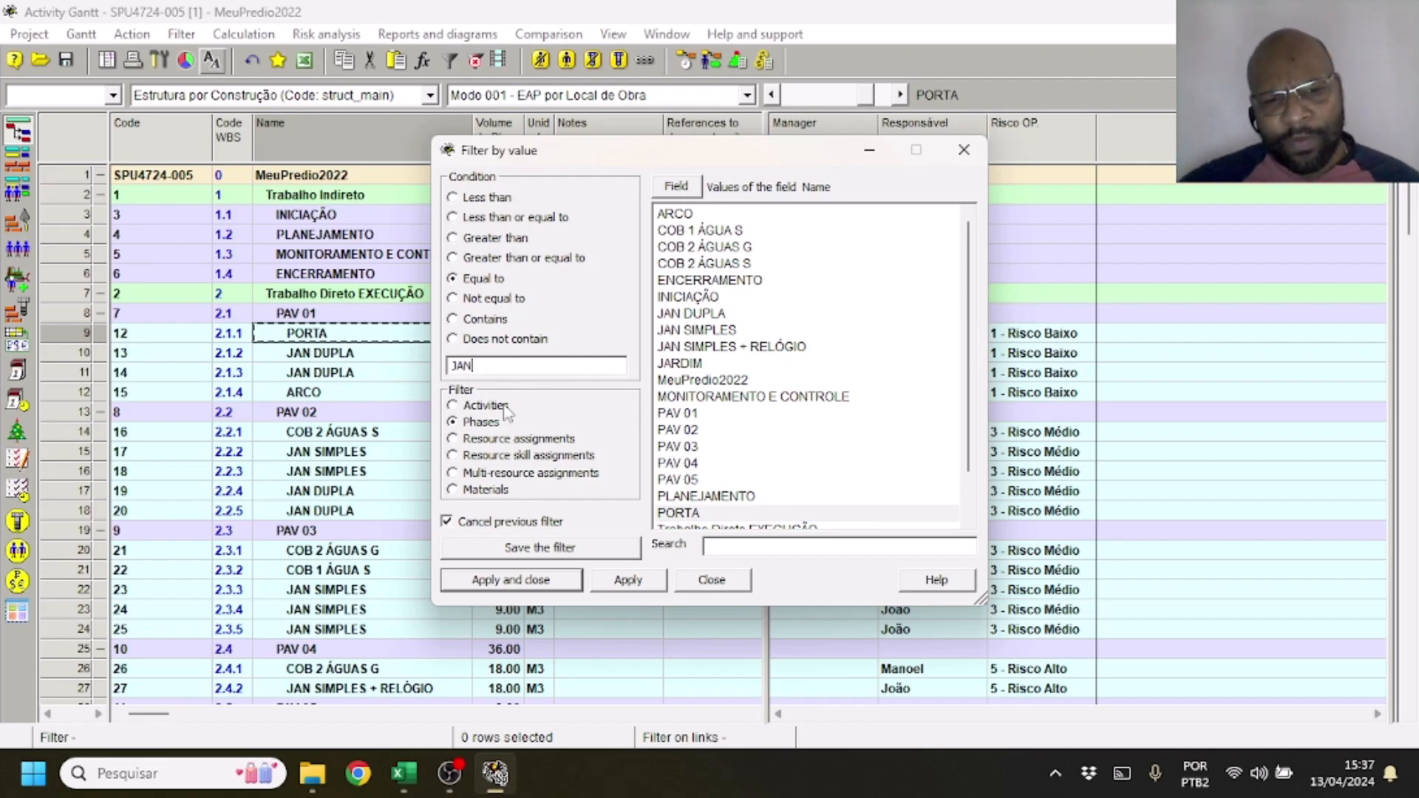
left_click(632, 583)
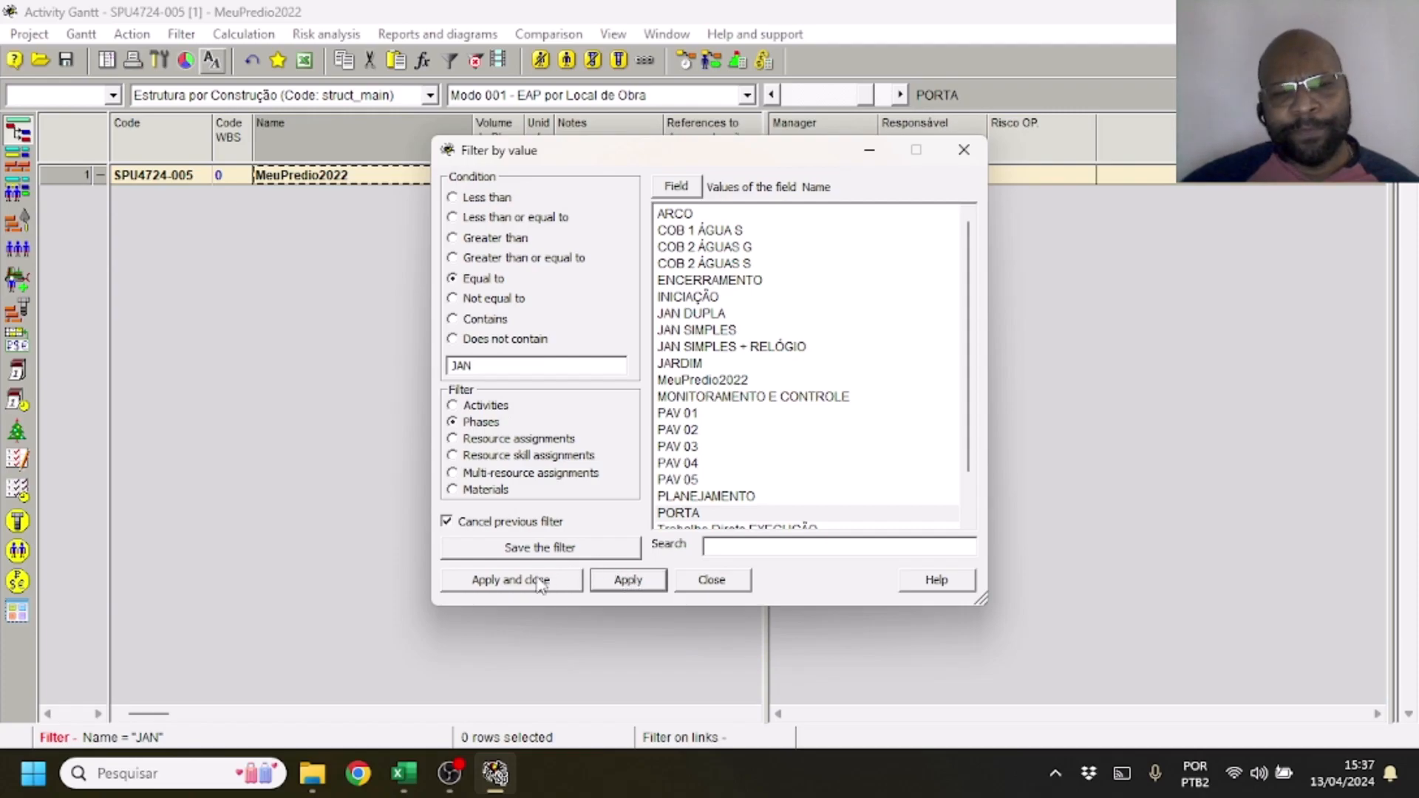
left_click(486, 320)
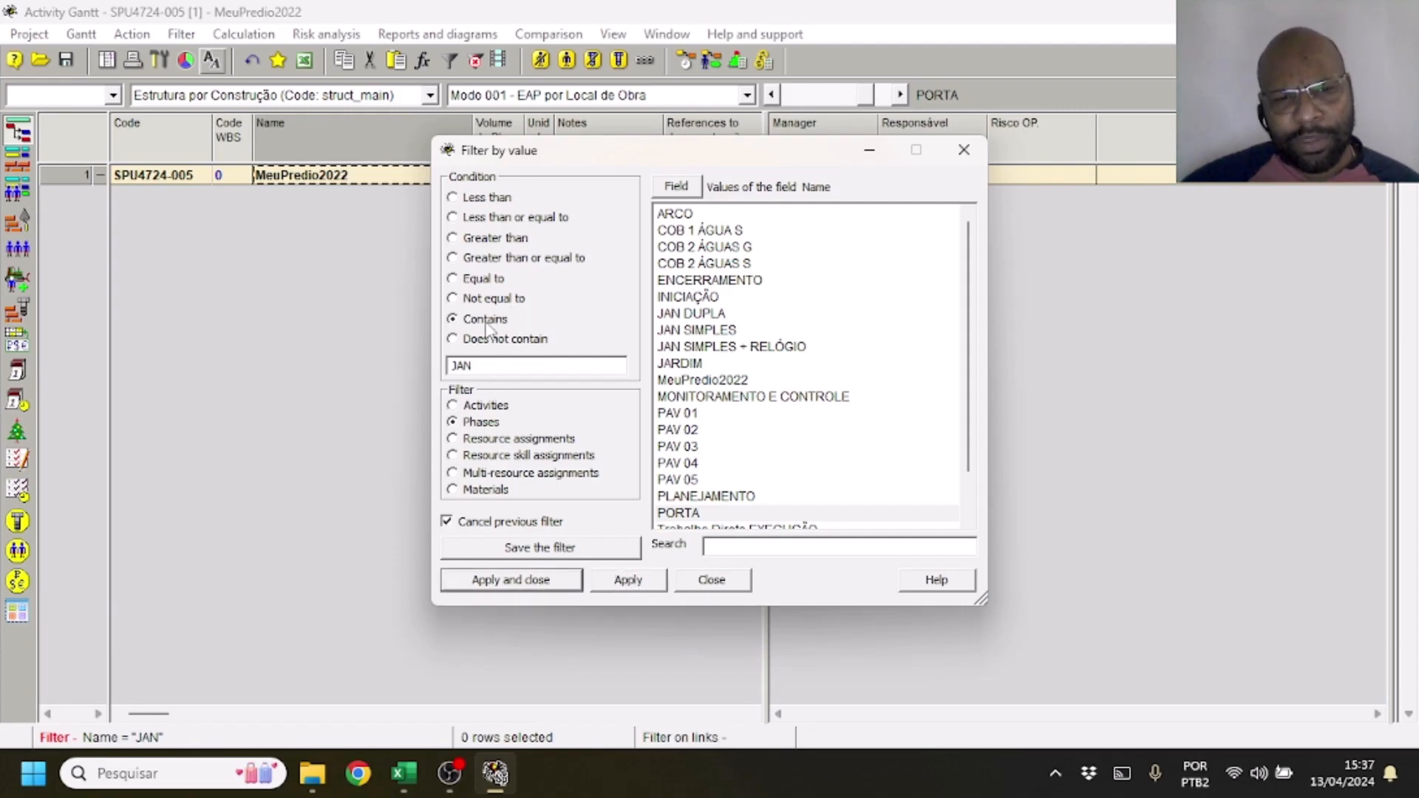
left_click(648, 589)
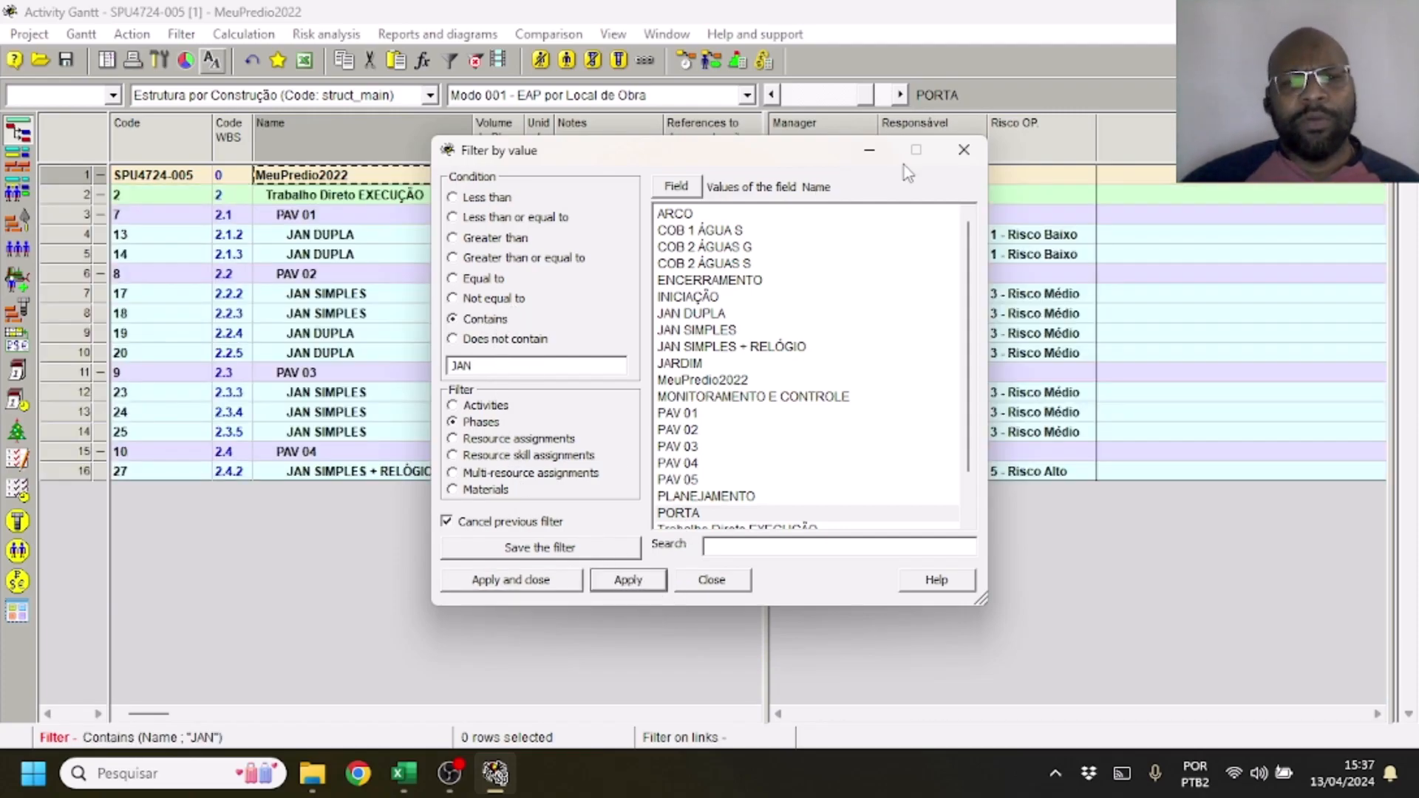
left_click(974, 151)
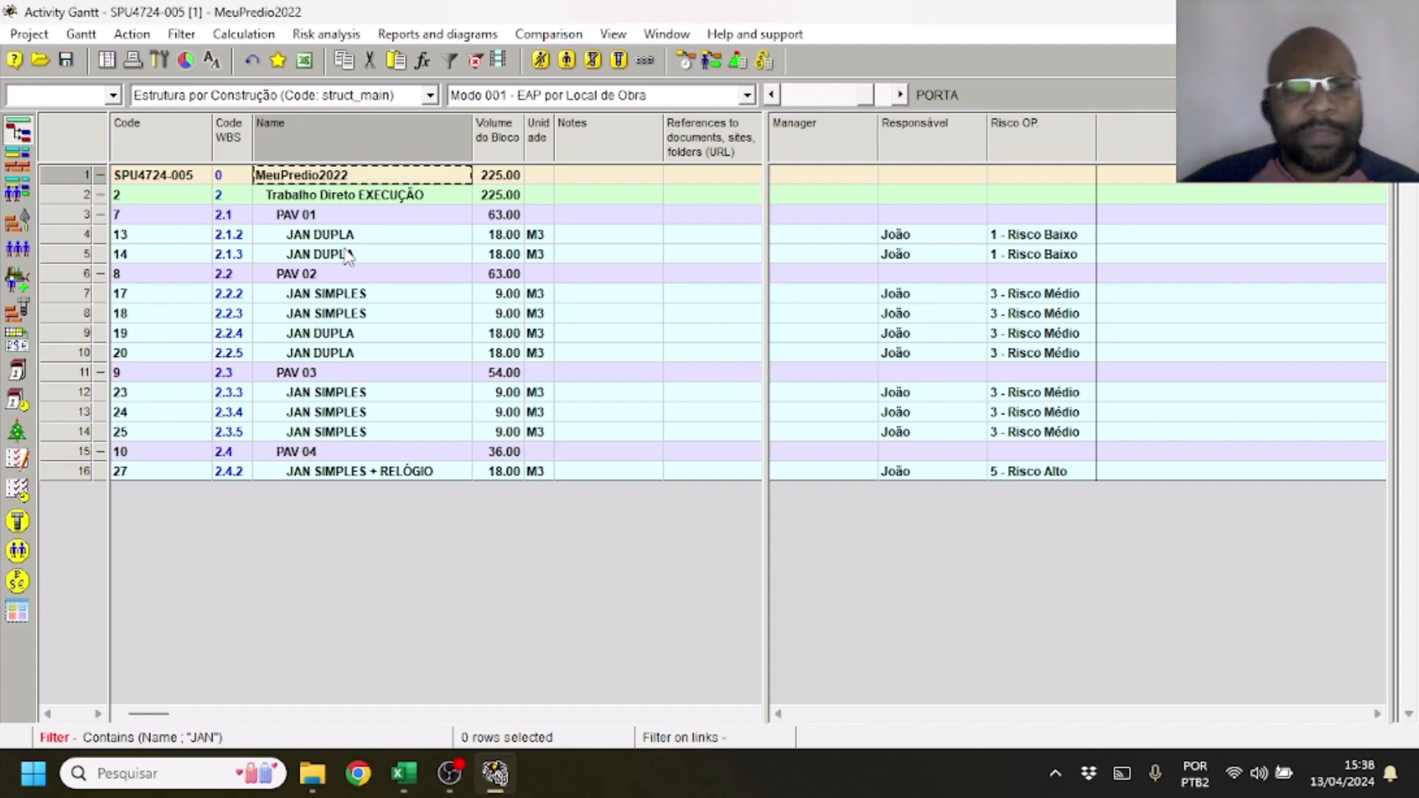
Examine the codes of the filtered JAN rows in the Activity Gantt, and cancel the filter
left_click(20, 317)
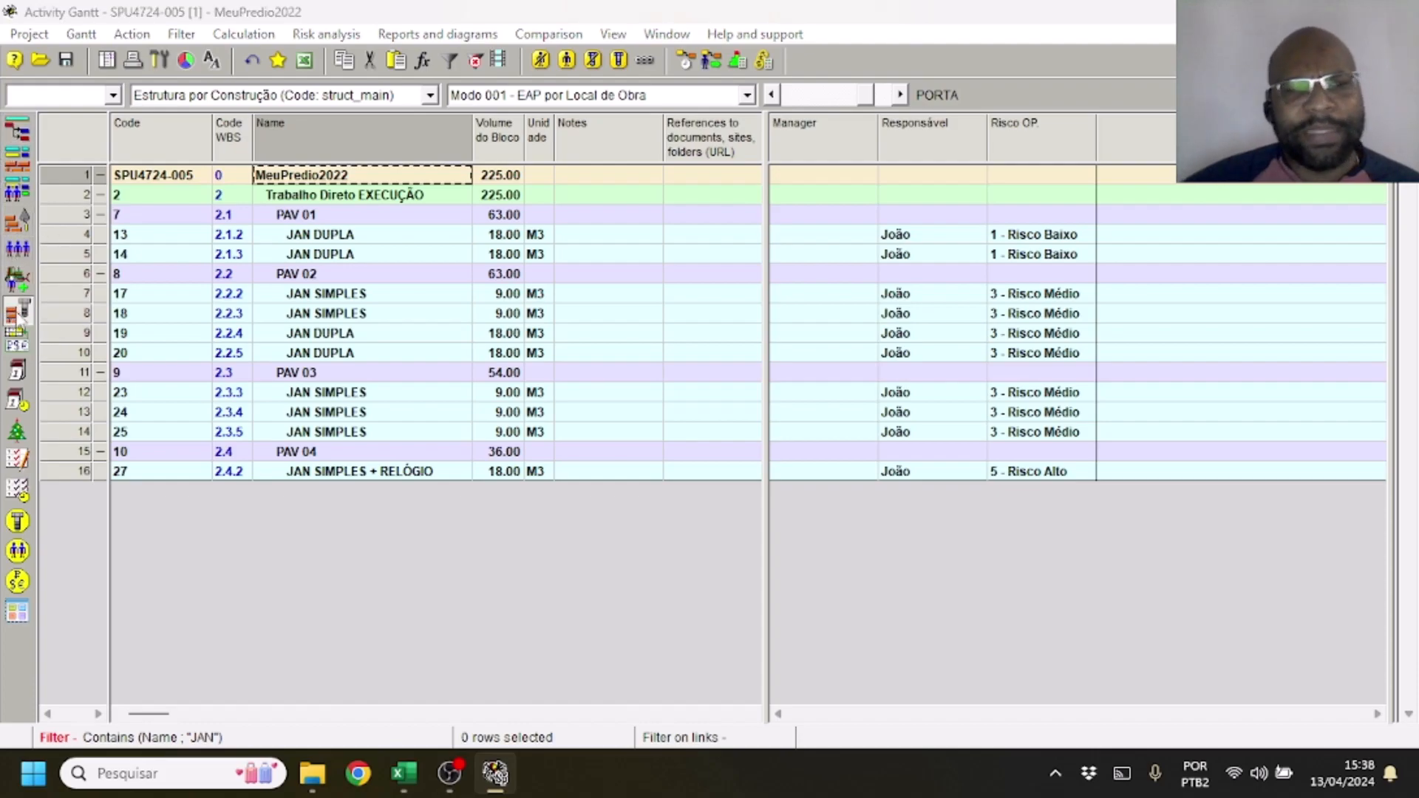
left_click(18, 133)
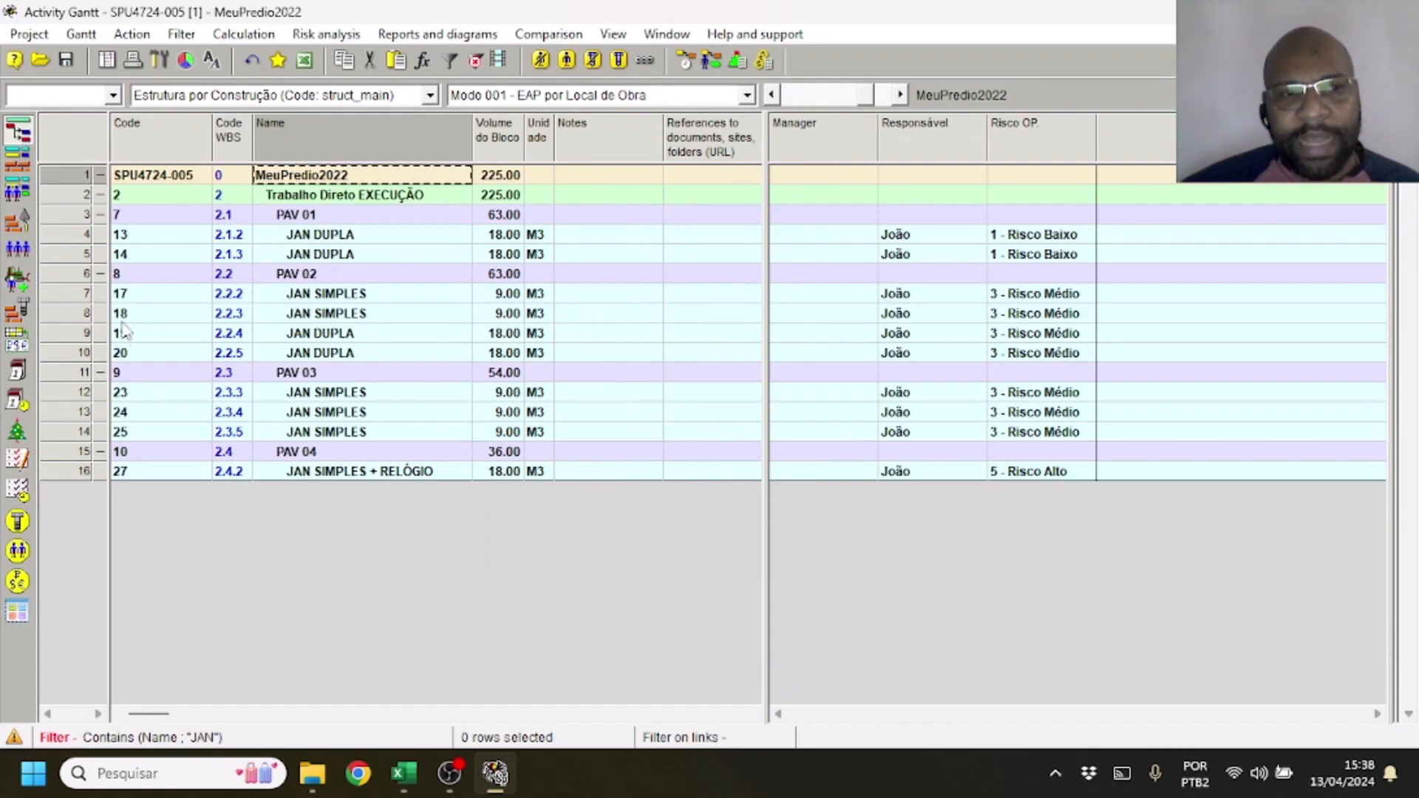
left_click(172, 240)
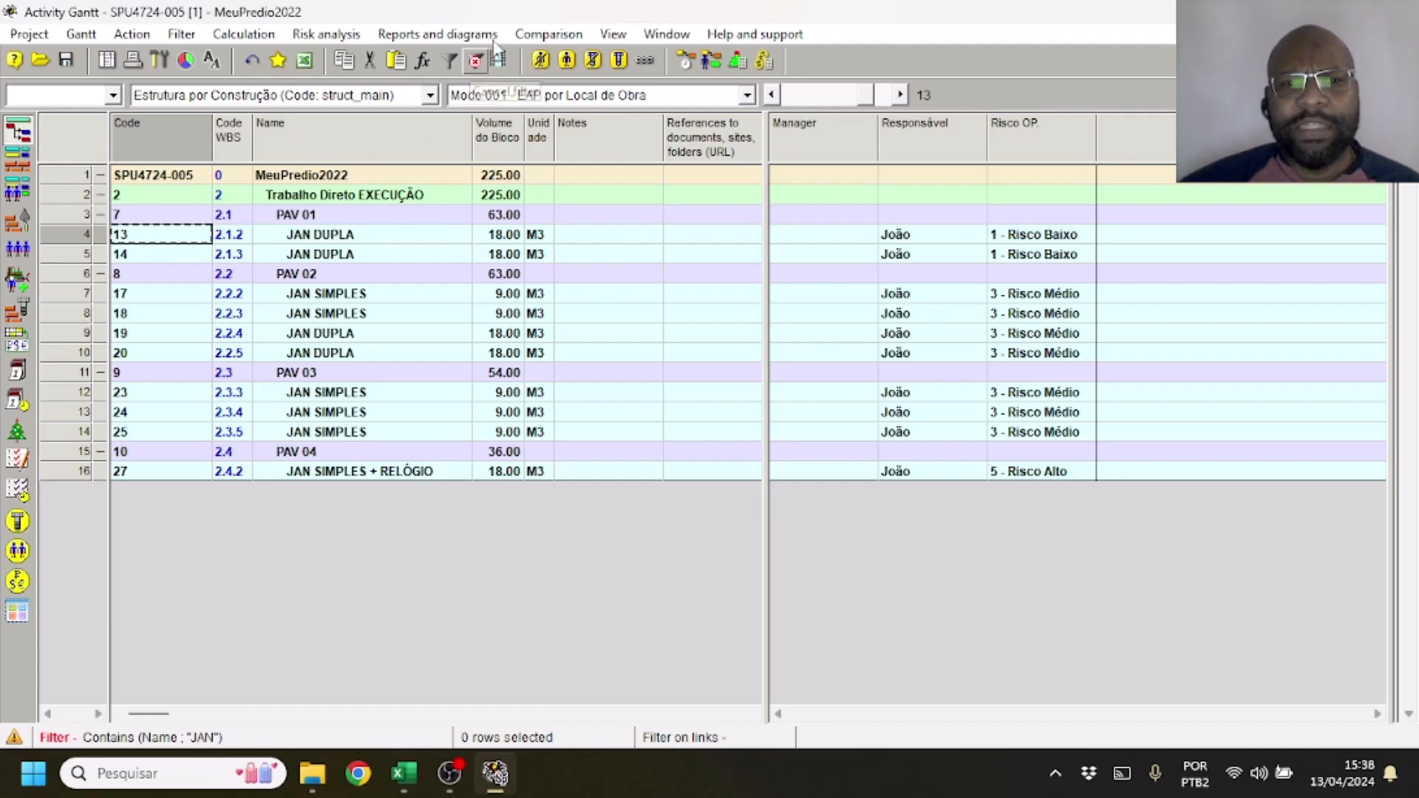
left_click(476, 61)
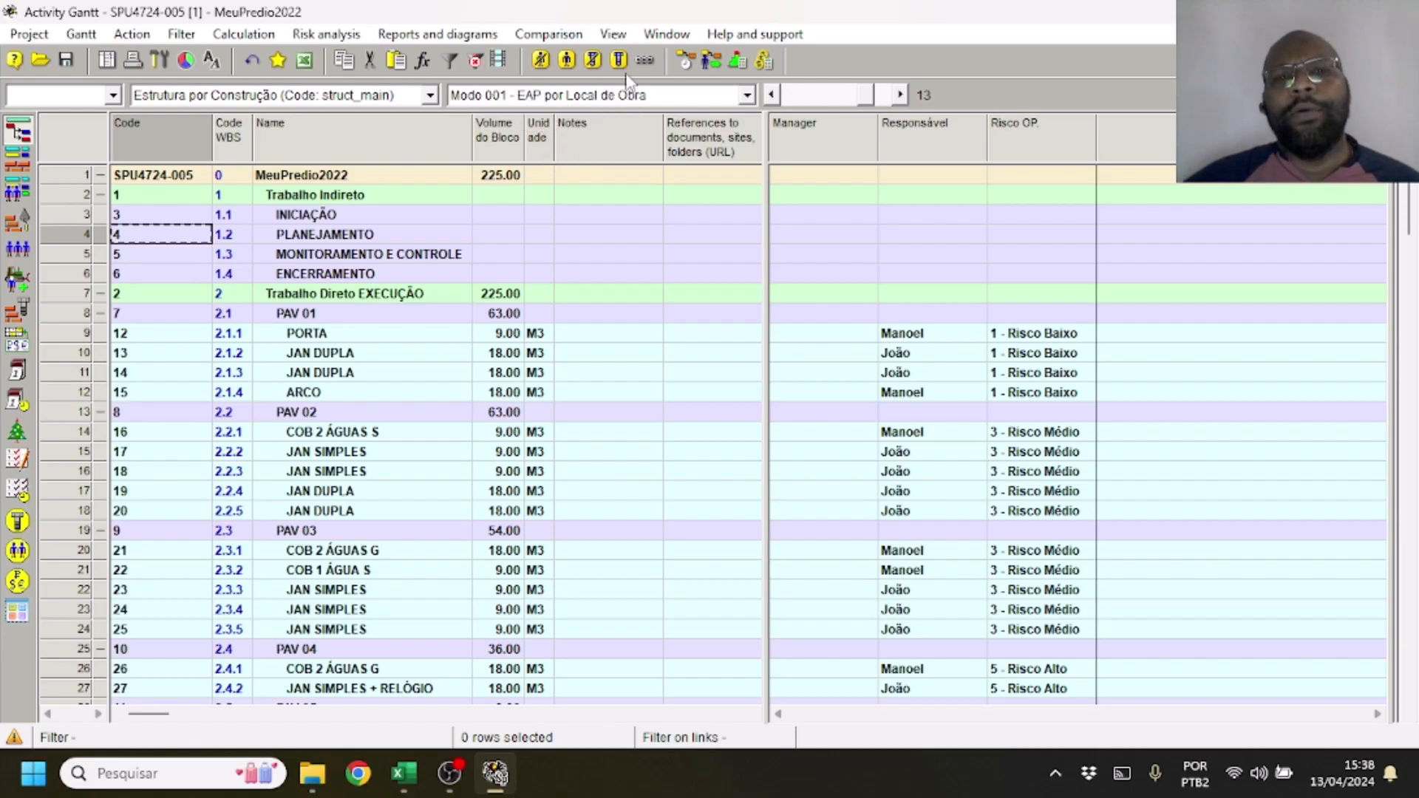
Reload the Modo 001 - EAP por Local de Obra layout, widen the table to show the references column, and save the layout in the project as current
left_click(645, 100)
left_click(618, 170)
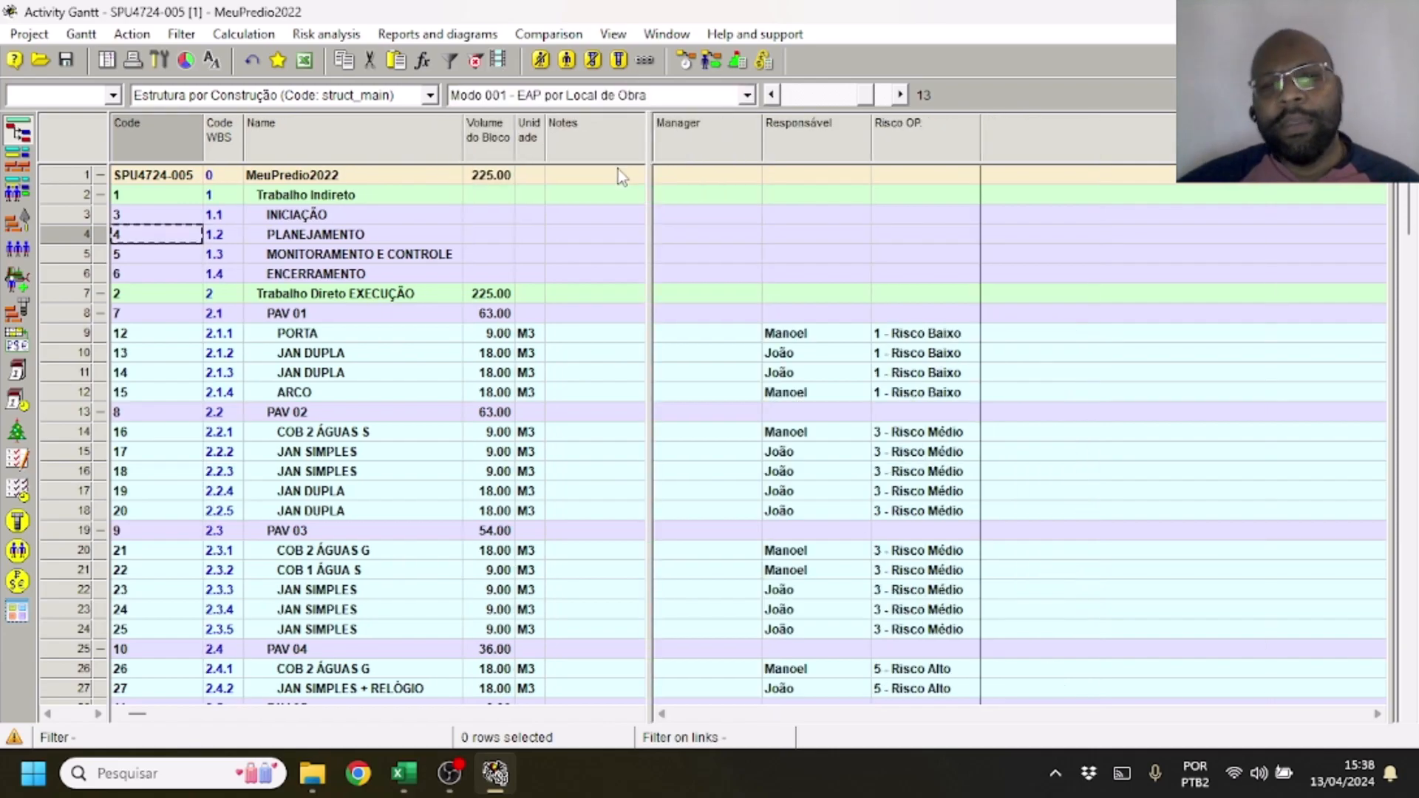
left_click_drag(657, 161, 765, 175)
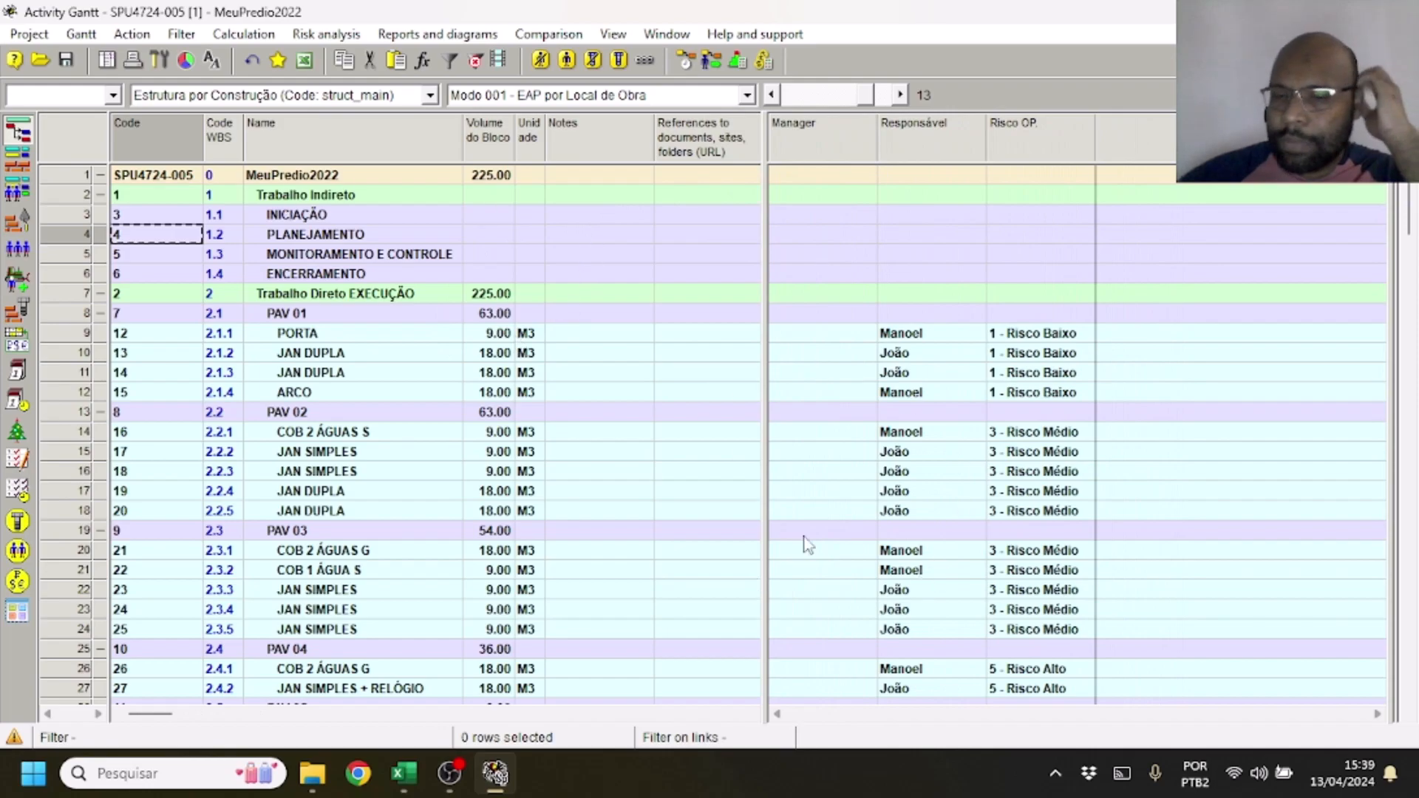
left_click(81, 35)
mouse_move(185, 103)
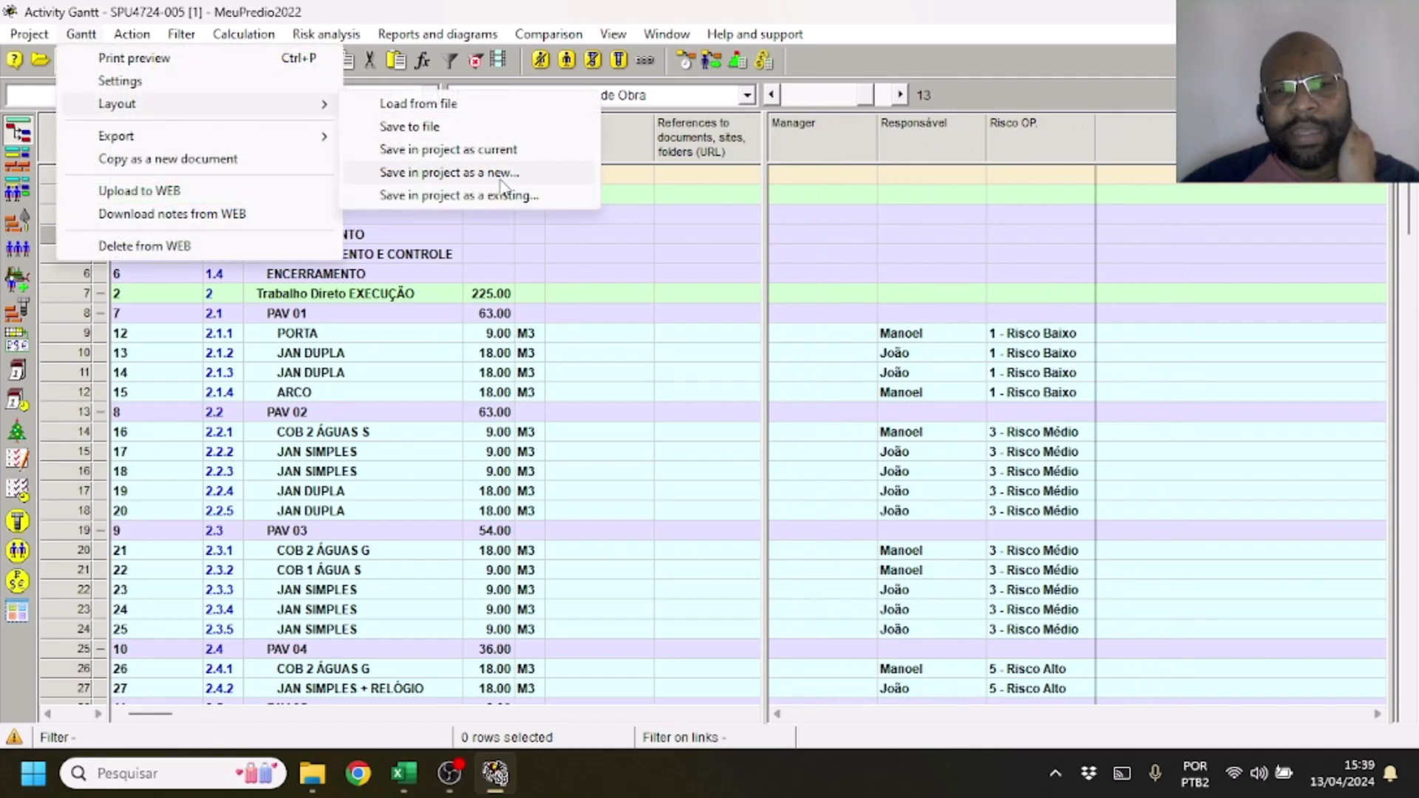
left_click(448, 149)
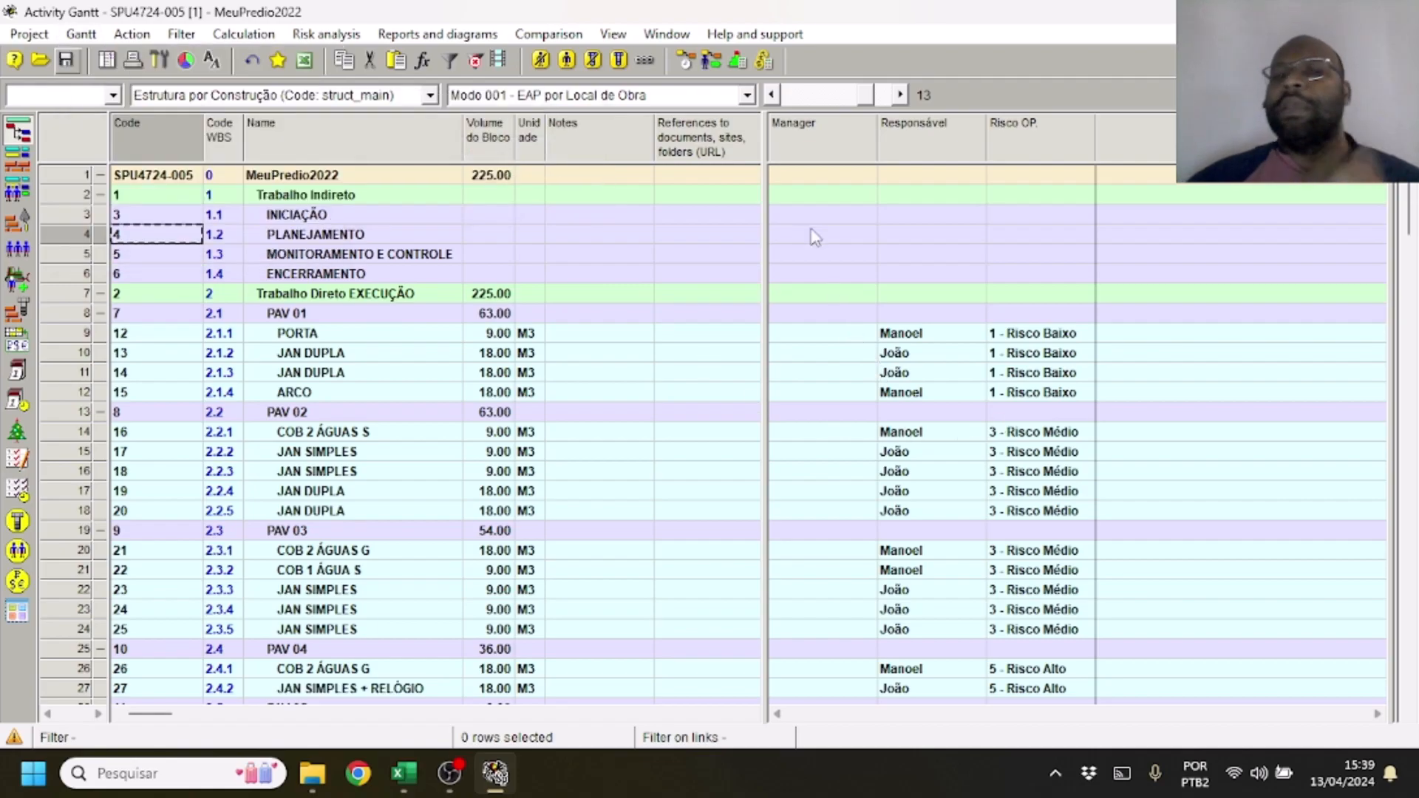
Preview the 002 - EAP Gerencial layout and return the Gantt to Modo 001 - EAP por Local de Obra
left_click(747, 94)
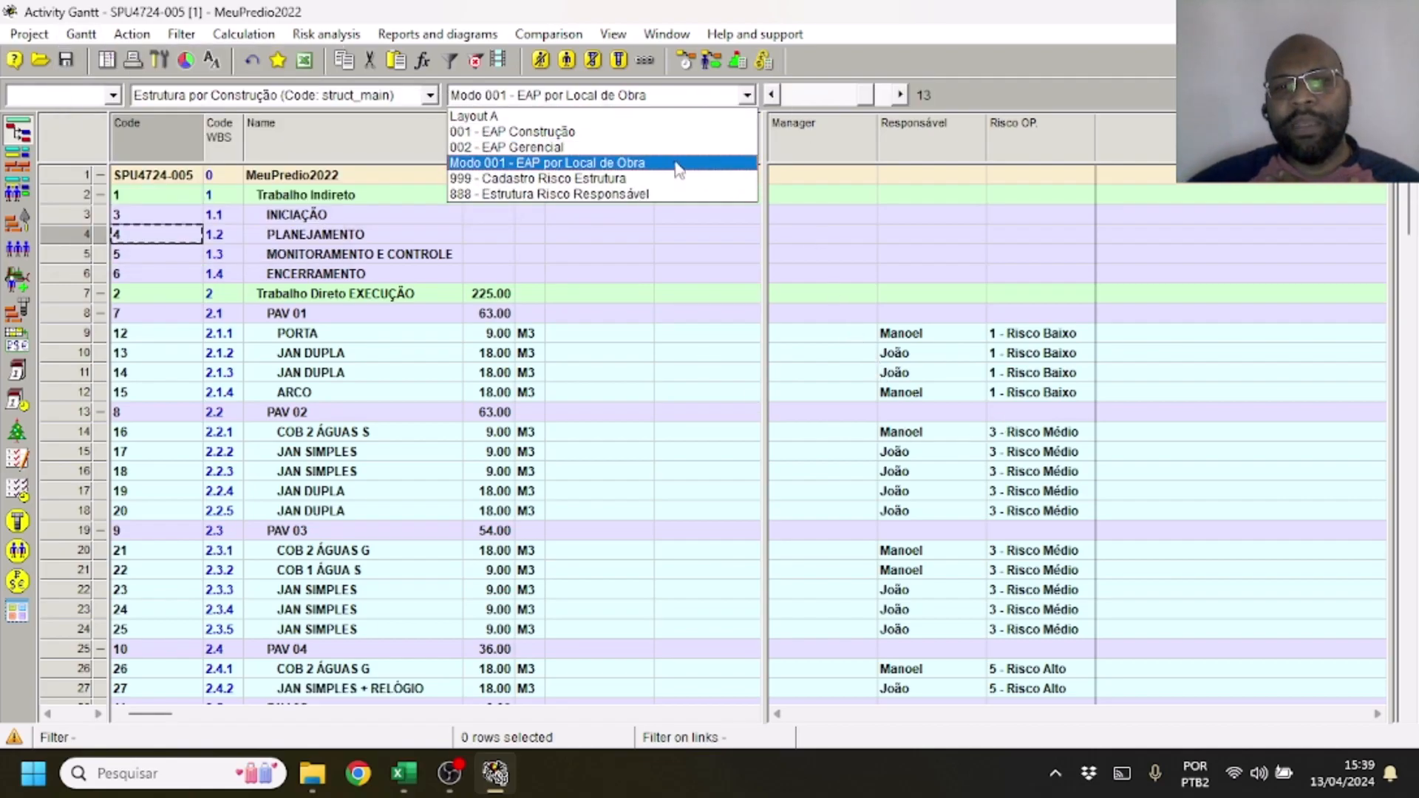
left_click(687, 147)
left_click(747, 95)
left_click(736, 163)
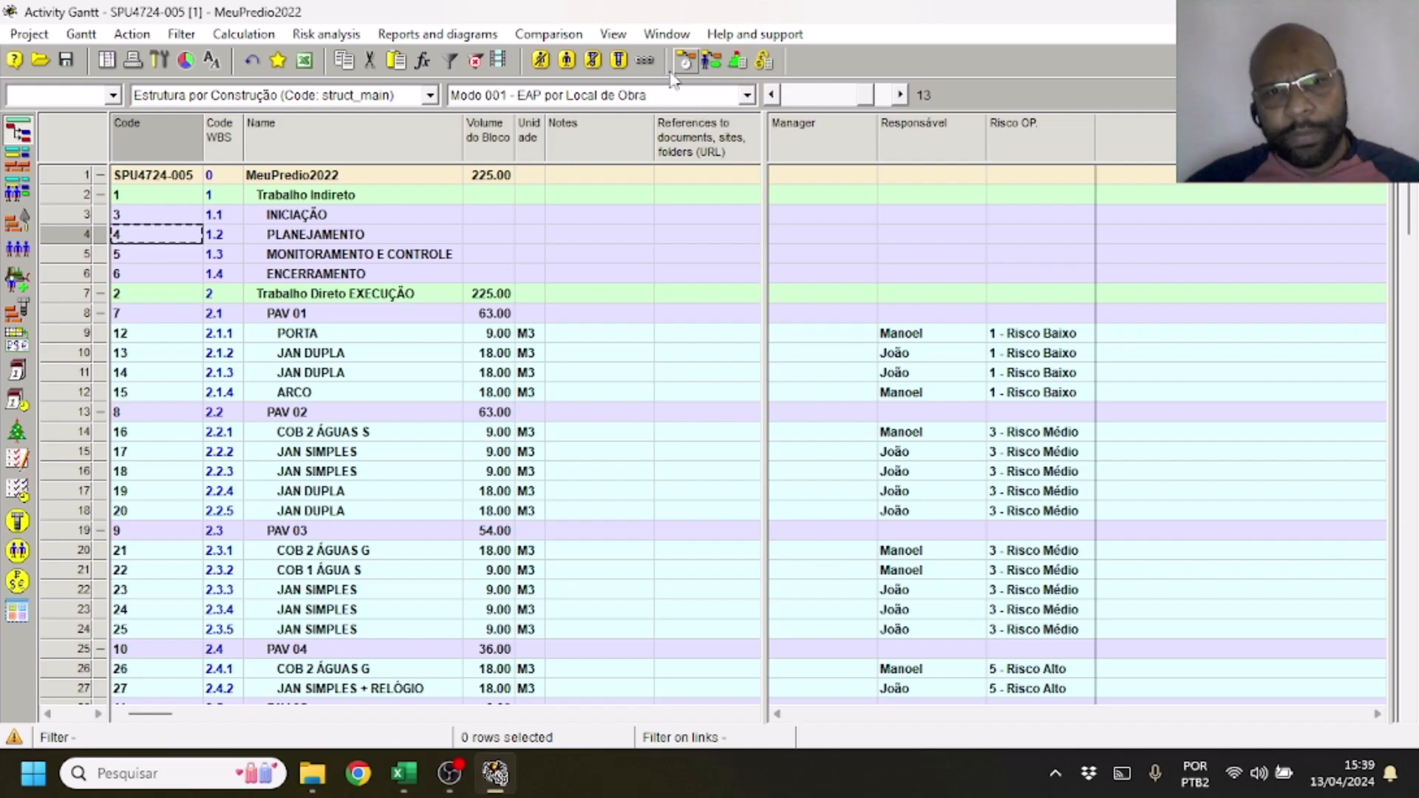
Open the project's table of layouts, widen it to show the references and Notes columns, and go through the layout rows
left_click(674, 34)
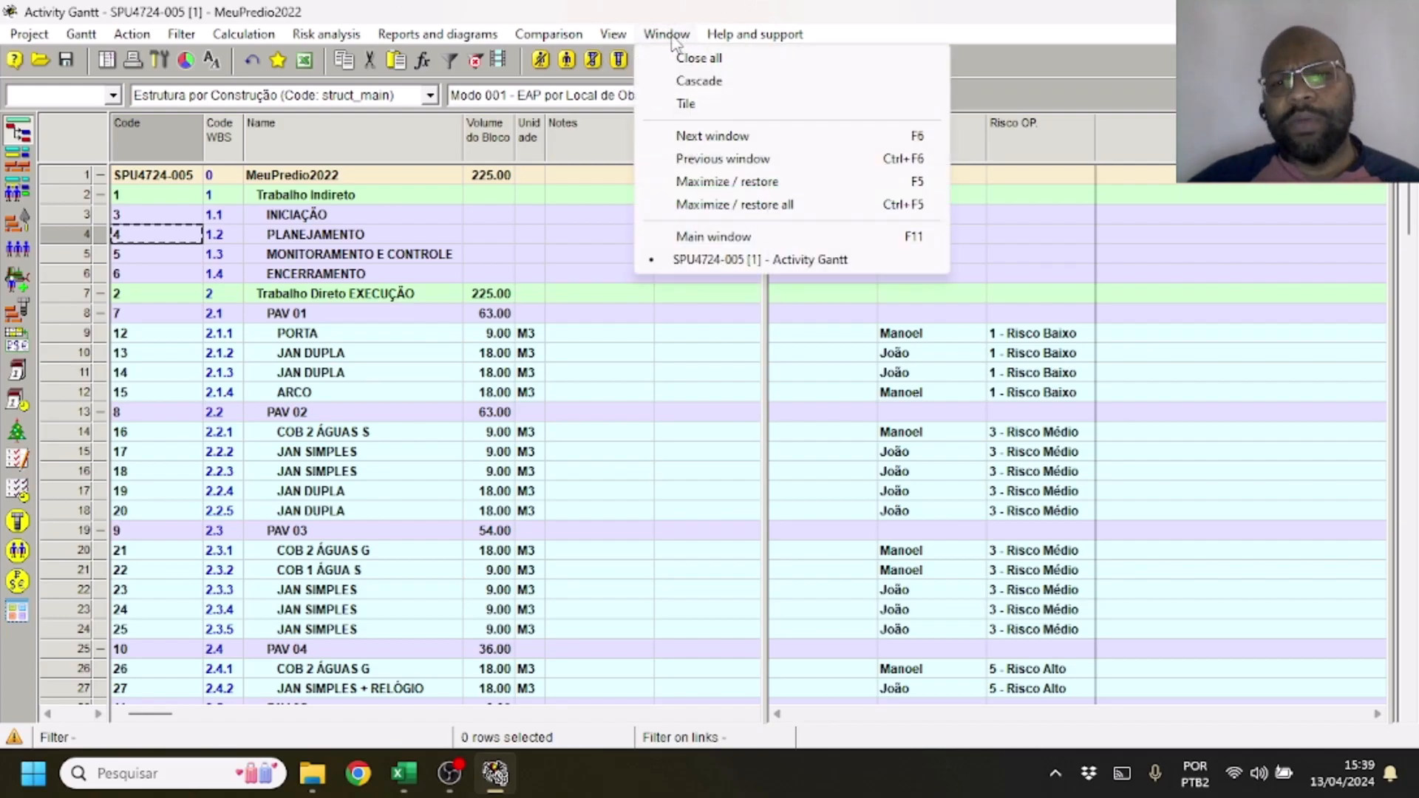
mouse_move(612, 34)
mouse_move(689, 342)
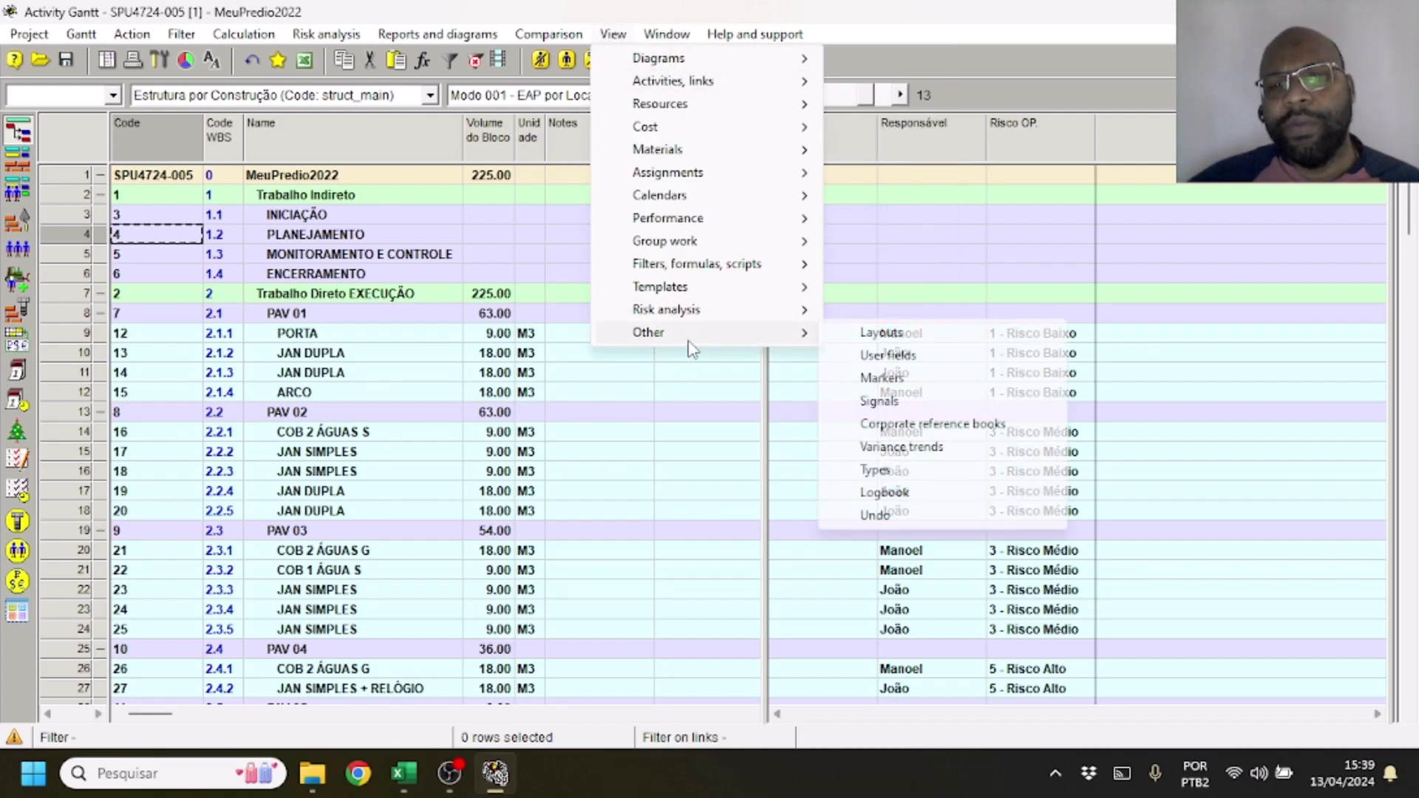
left_click(981, 334)
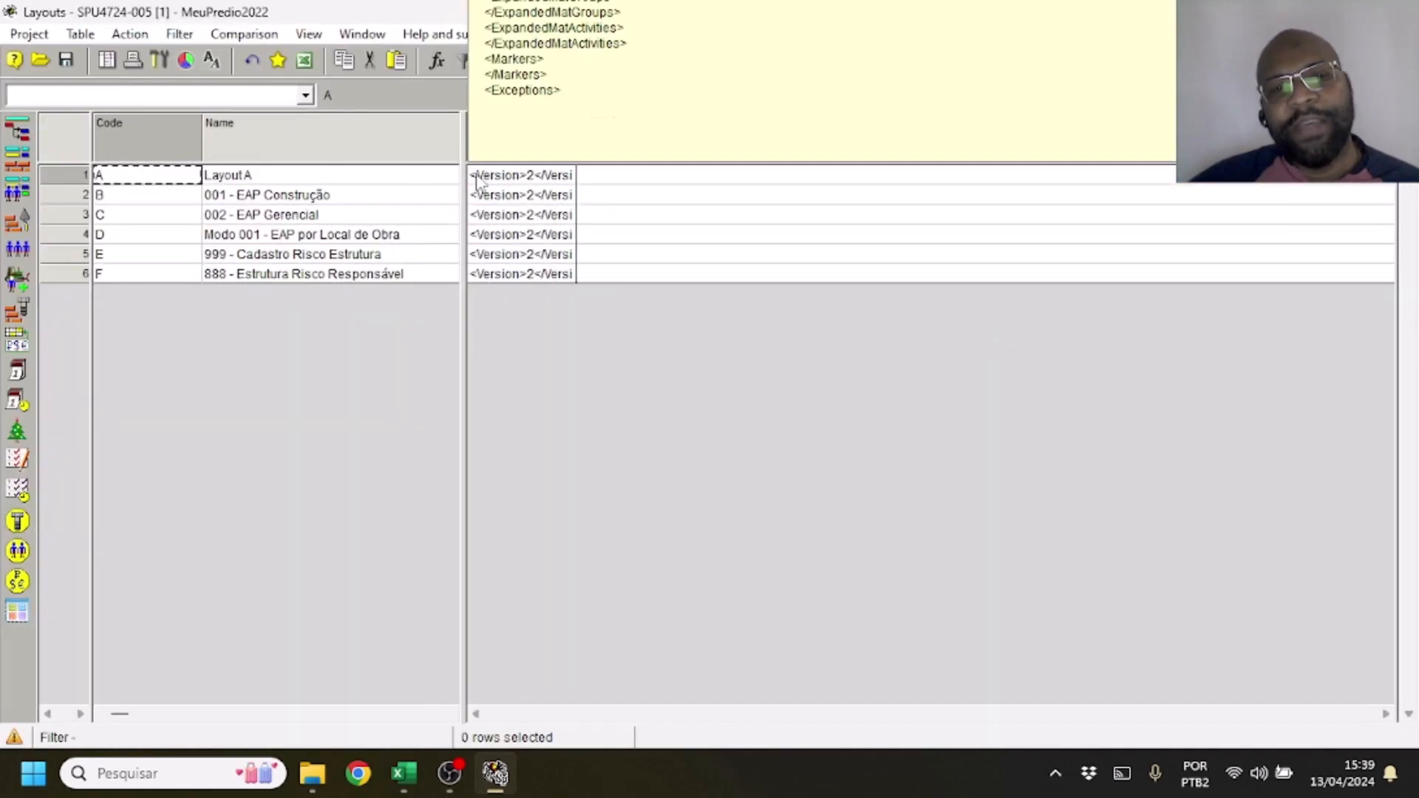
left_click_drag(462, 180, 725, 179)
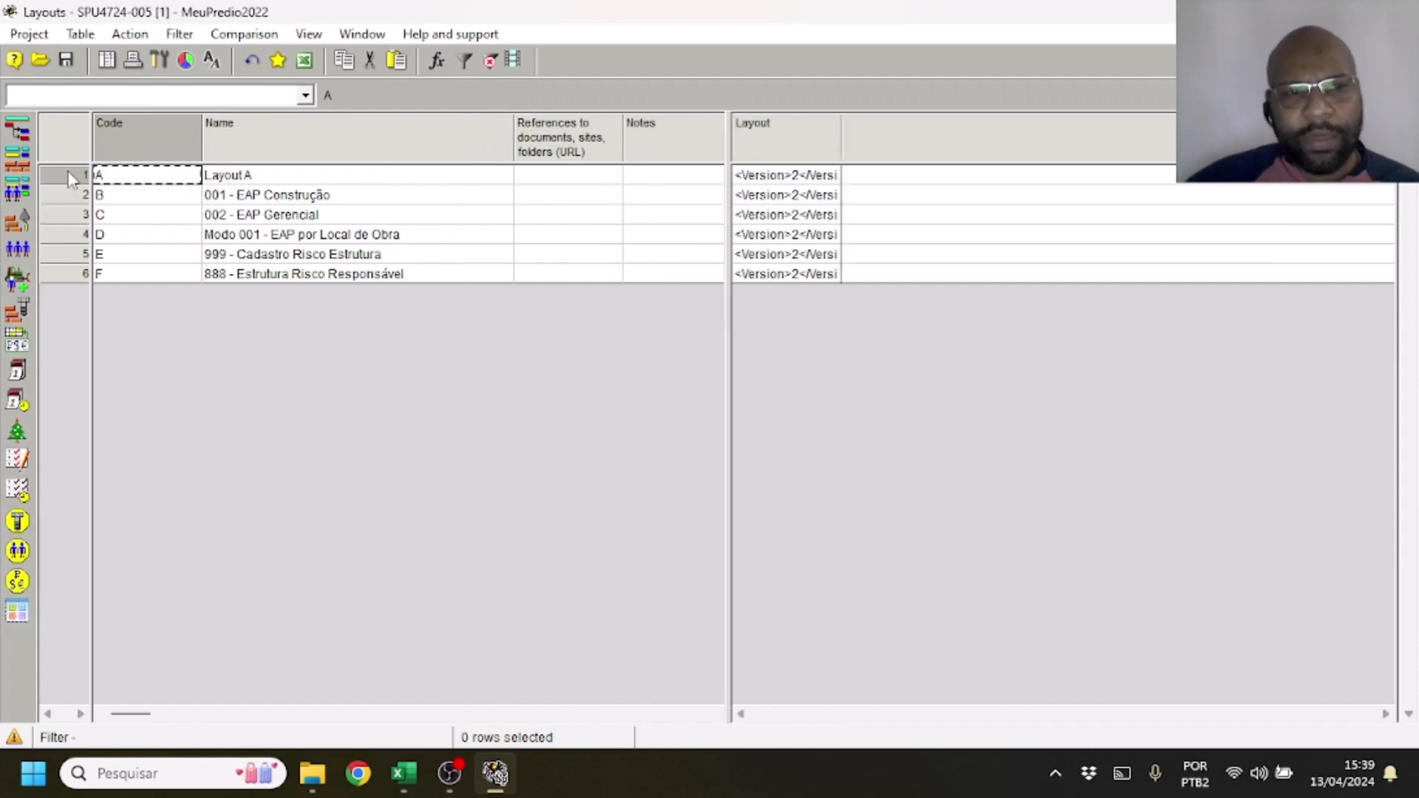
left_click(58, 195)
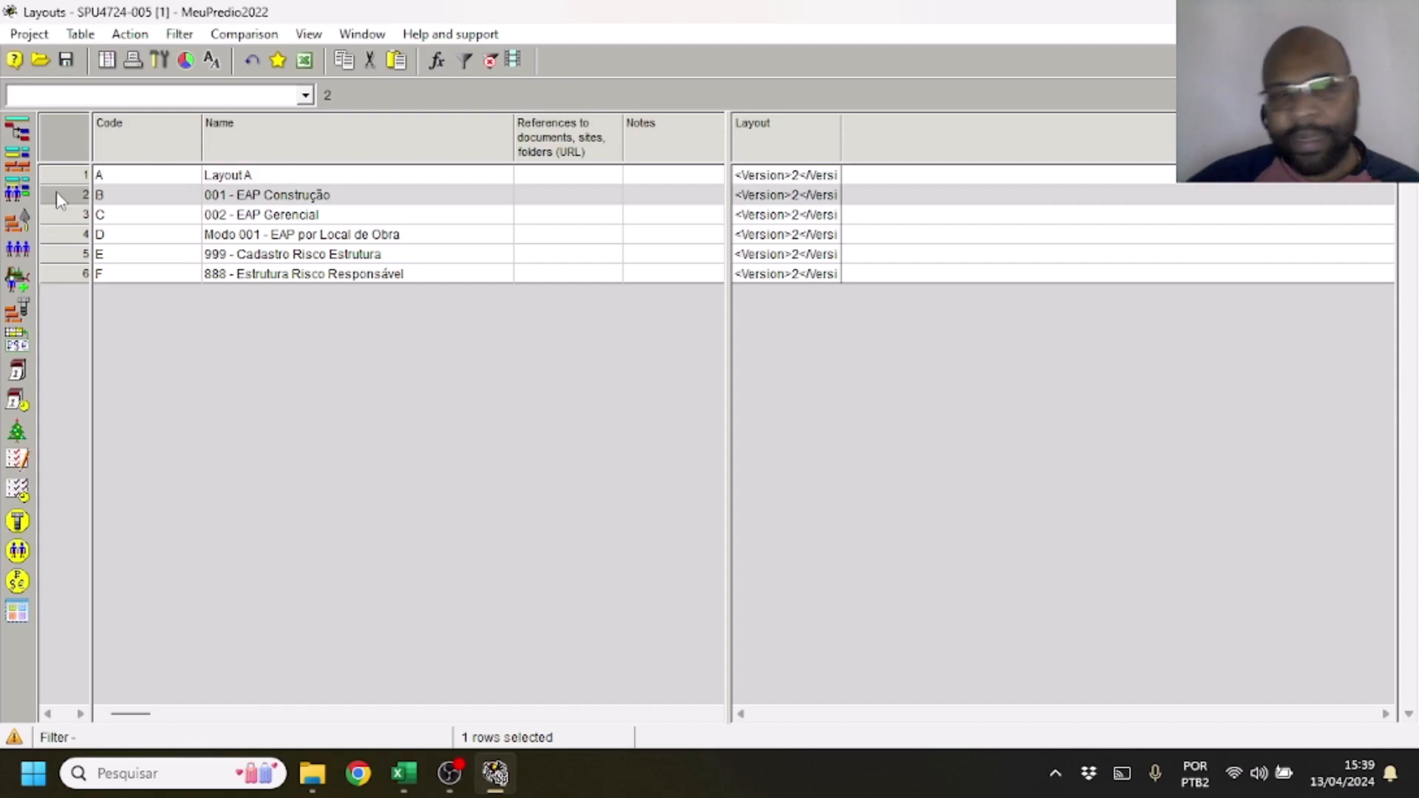
left_click(62, 216)
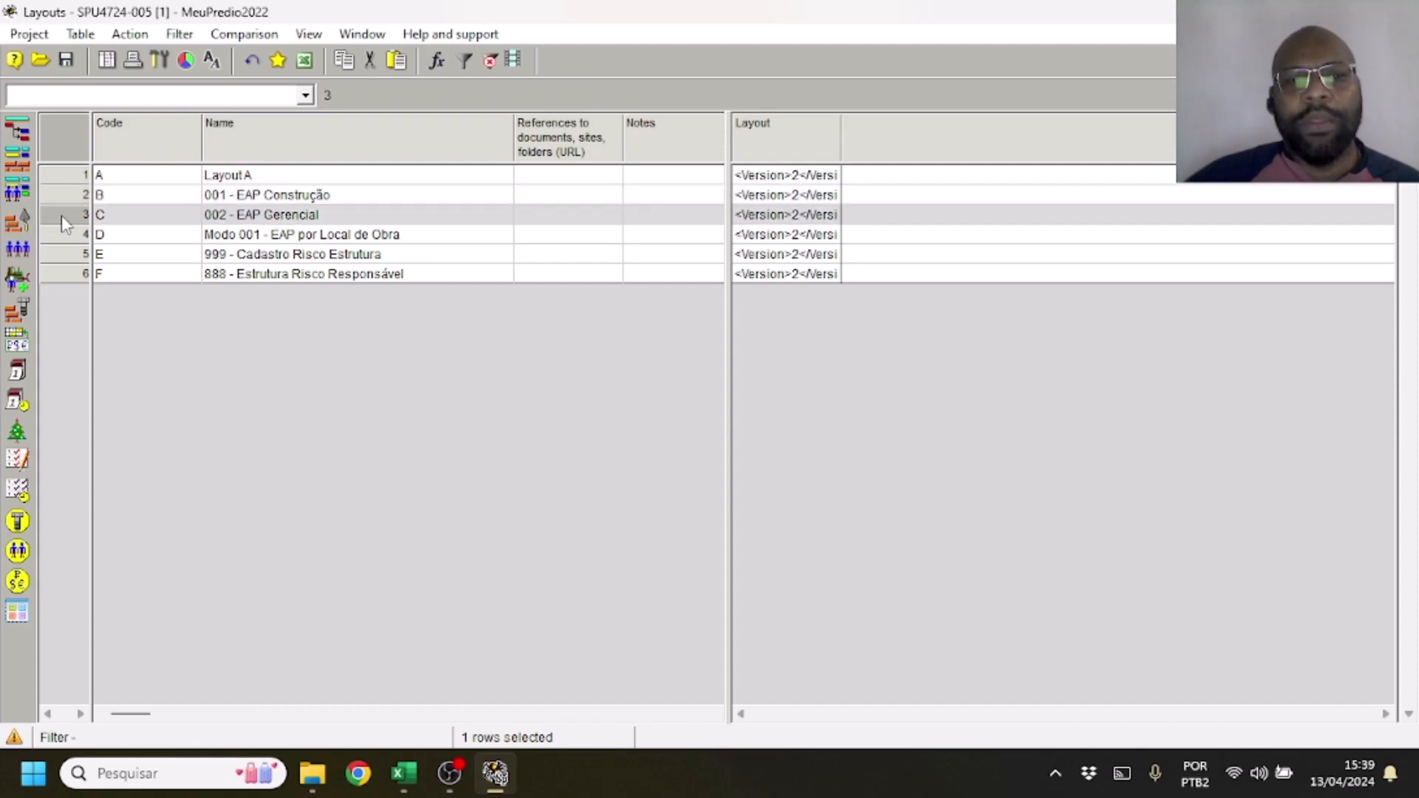
left_click(60, 234)
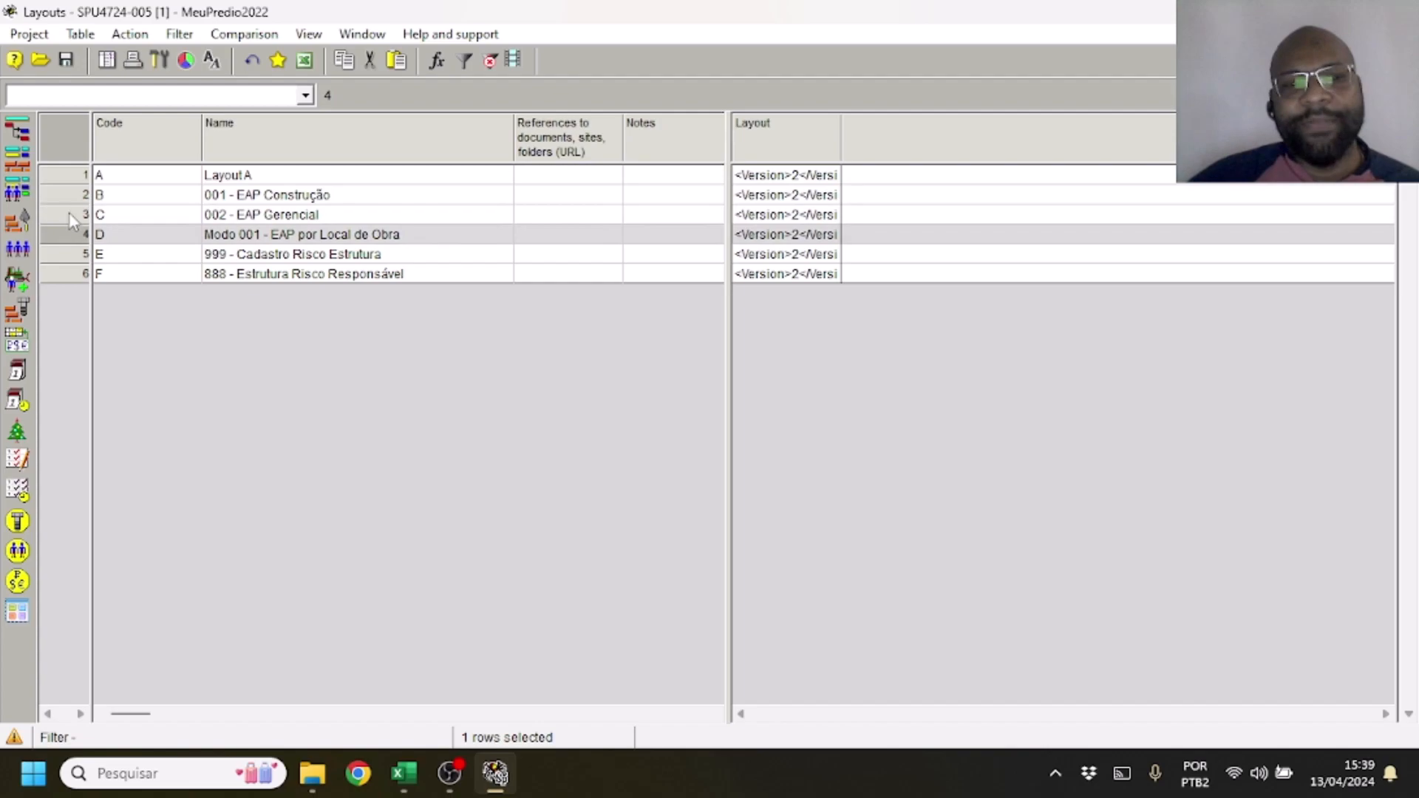
left_click(66, 197)
left_click(74, 218)
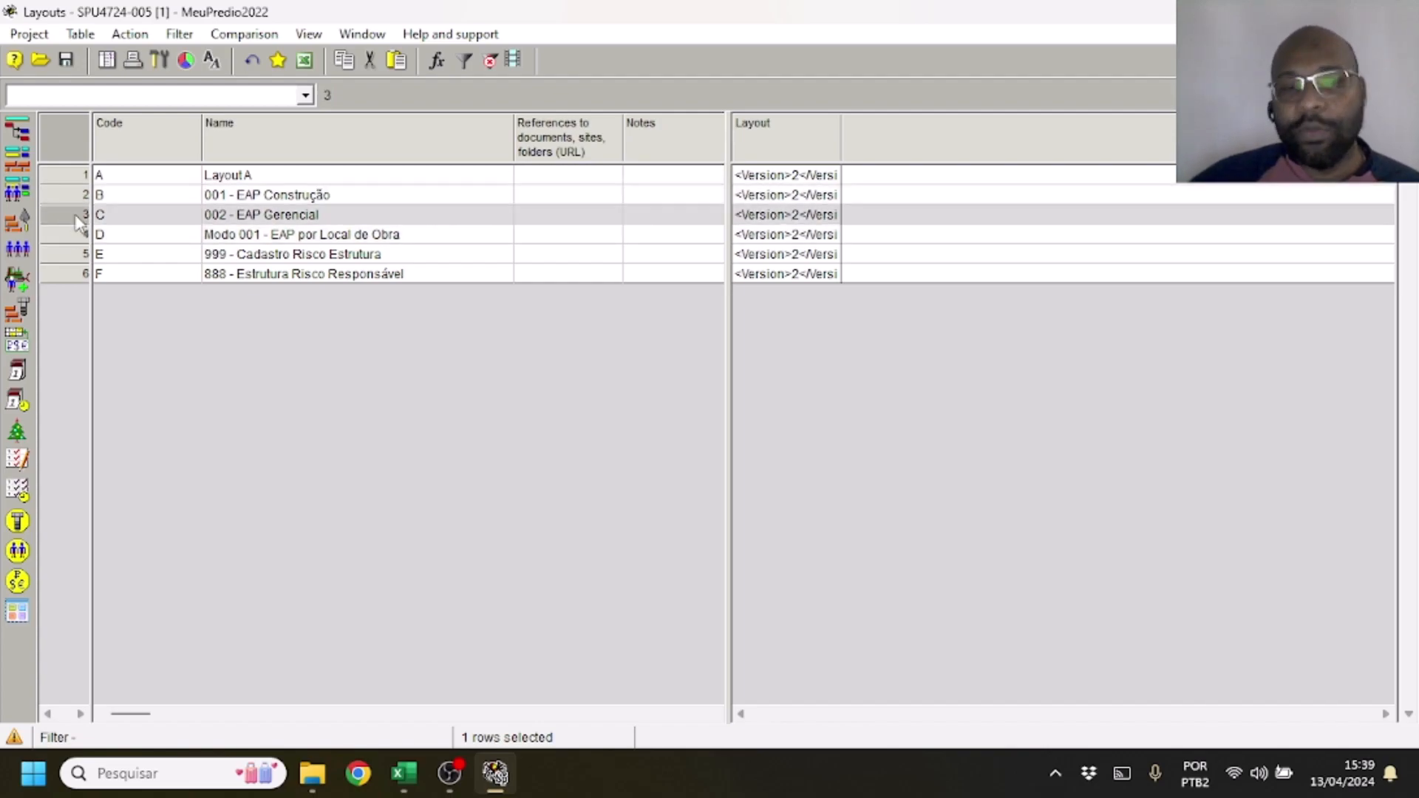
Rename the 001 - EAP Construção layout to 001 - EAP Construção Civil and apply it to the Activity Gantt
left_click(370, 195)
left_click(370, 195)
type("C")
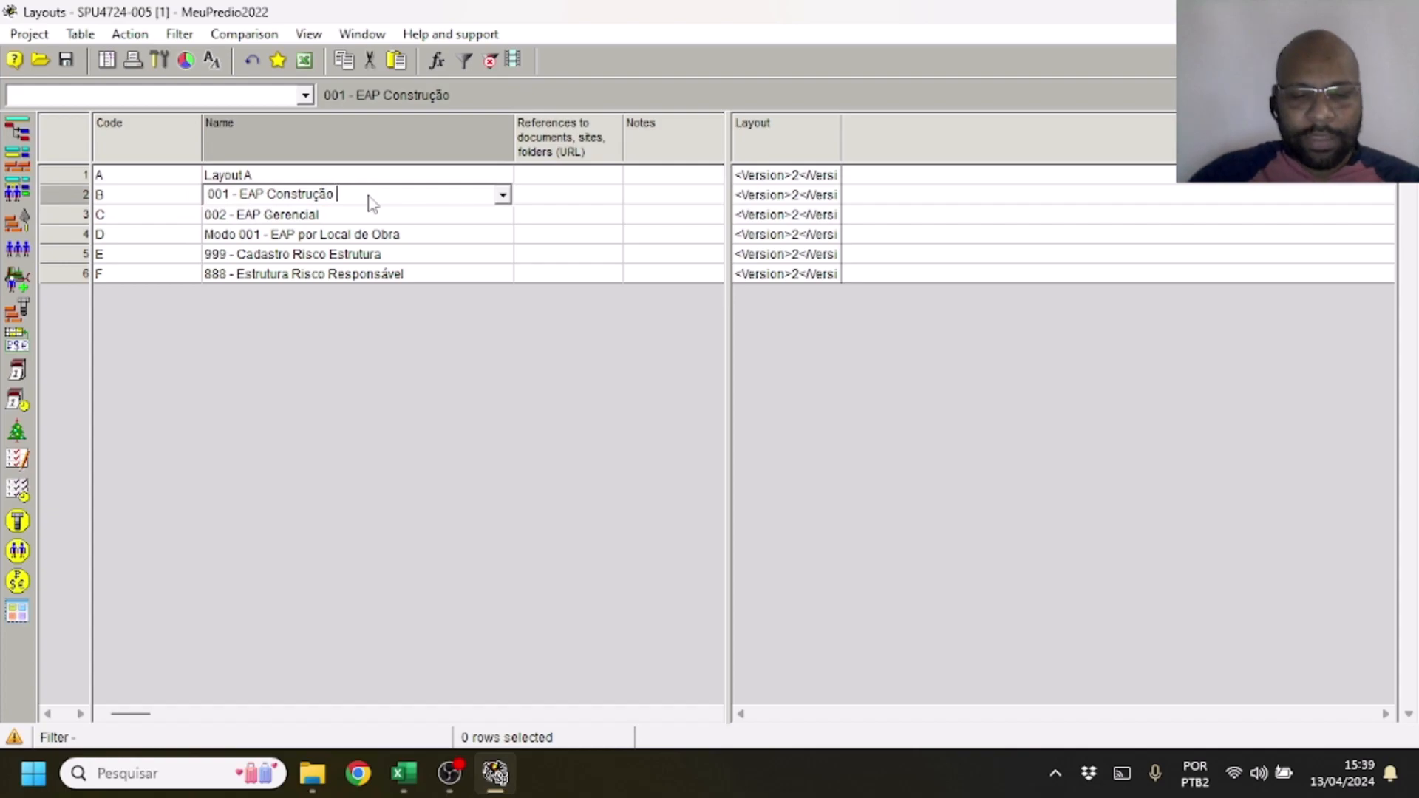
type("ivel")
key("BackSpace")
key("BackSpace")
key("BackSpace")
type("i")
key("Return")
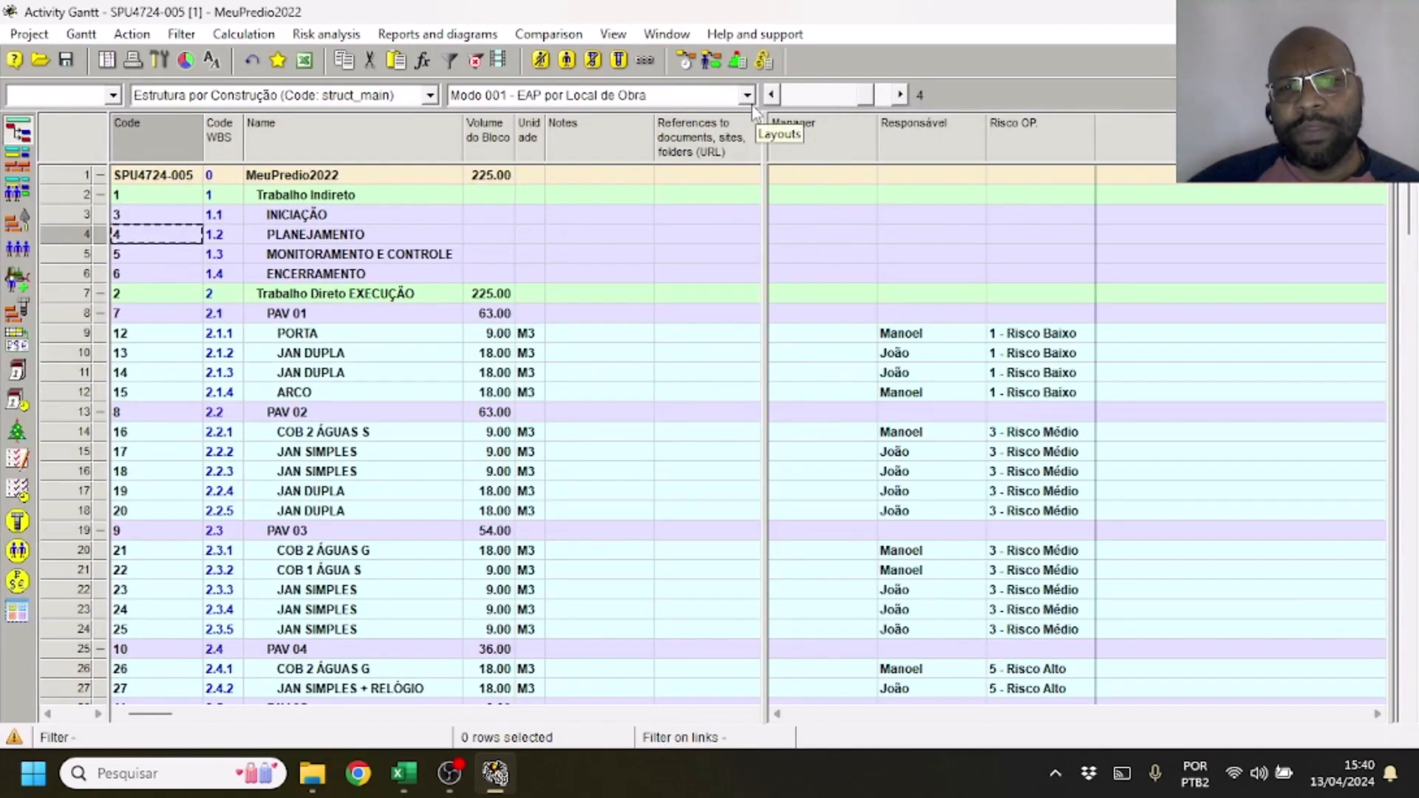
left_click(748, 102)
left_click(695, 117)
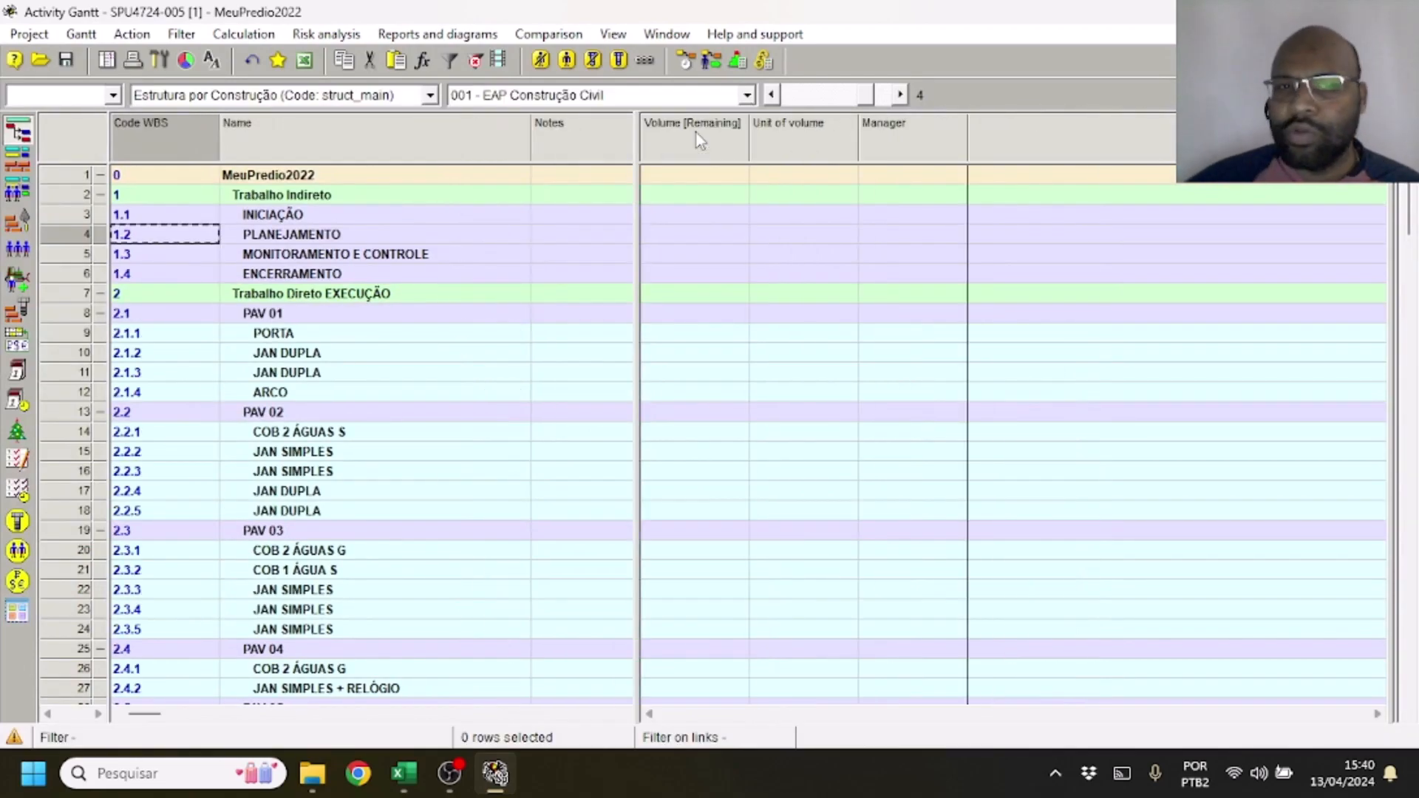
Reopen the table of layouts and delete the 001 - EAP Construção Civil layout from the project
left_click(664, 35)
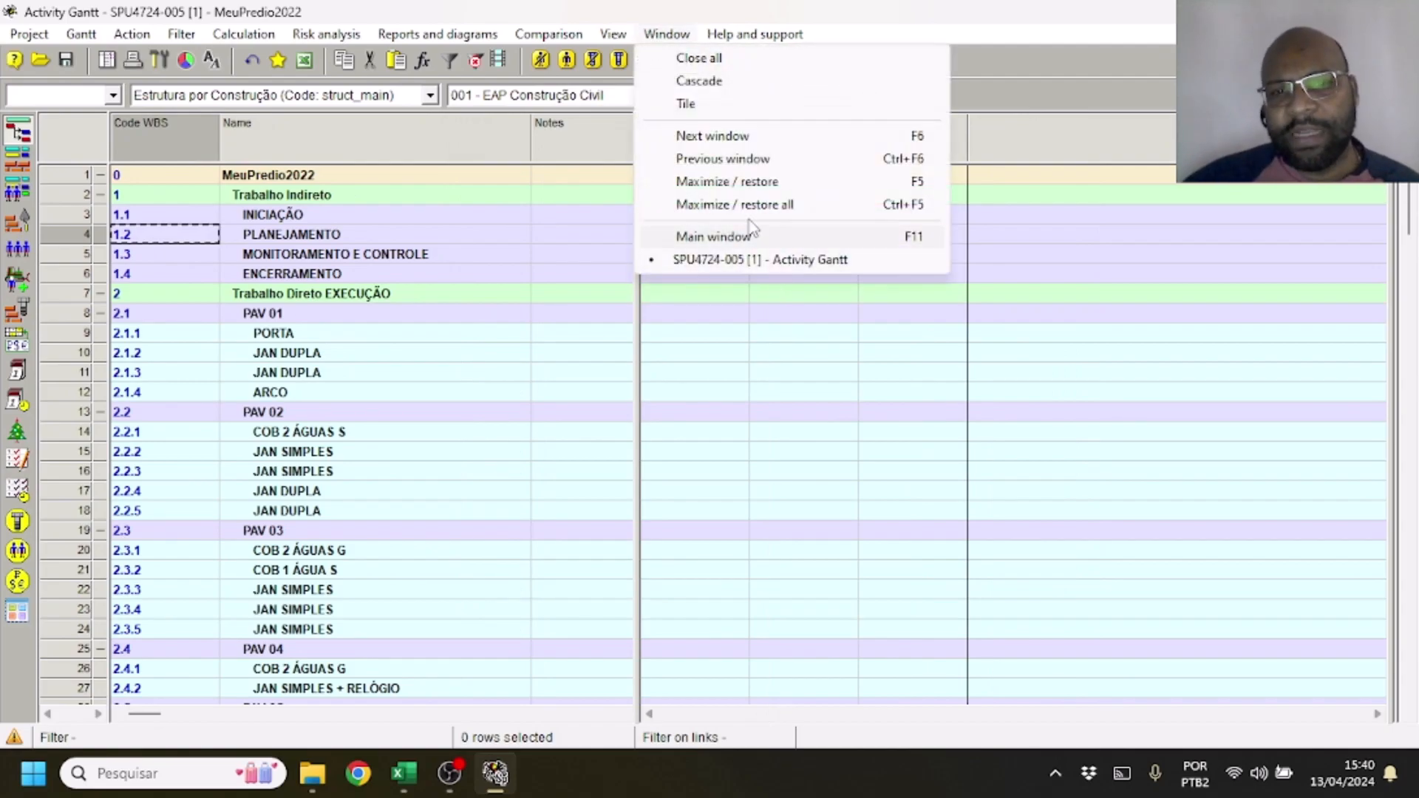
mouse_move(612, 34)
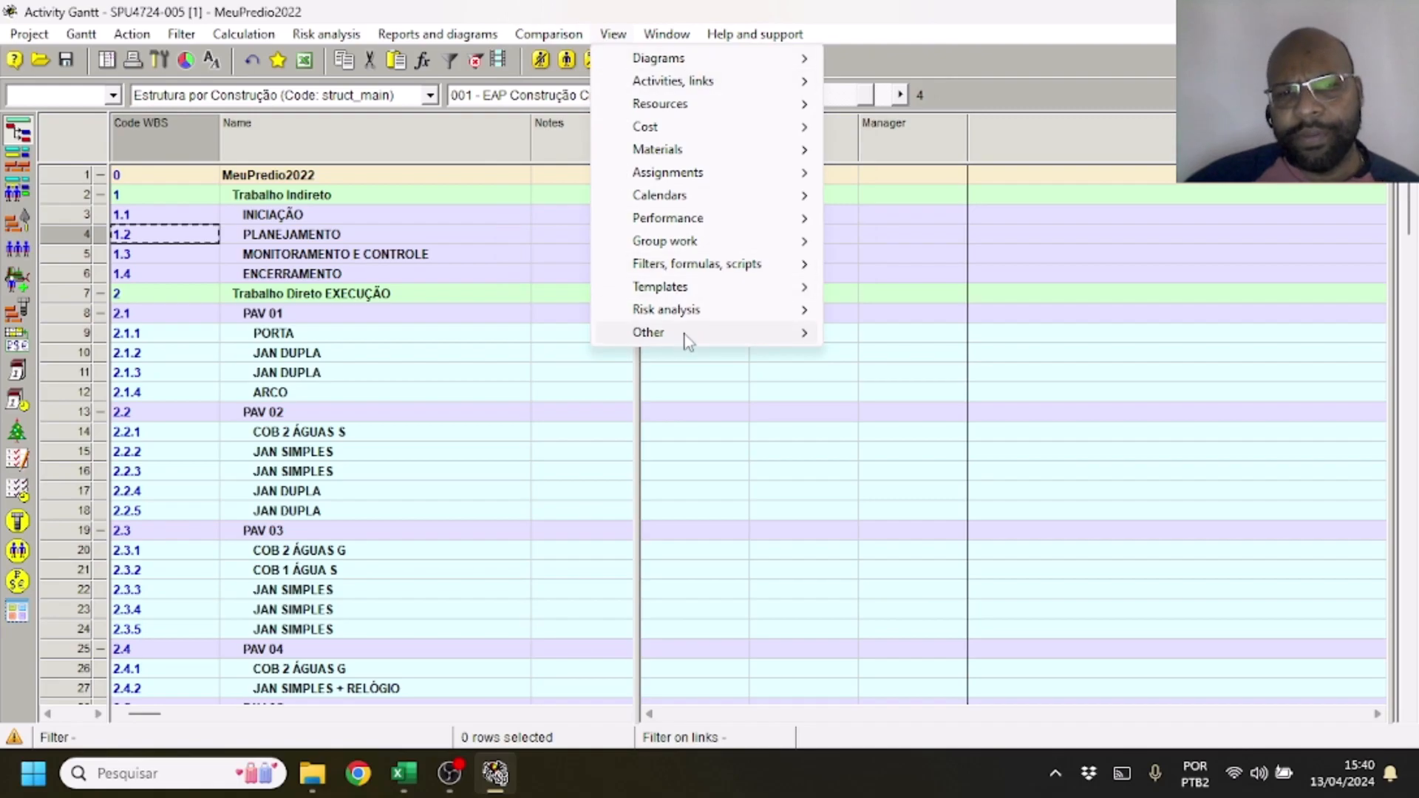
mouse_move(684, 334)
left_click(927, 337)
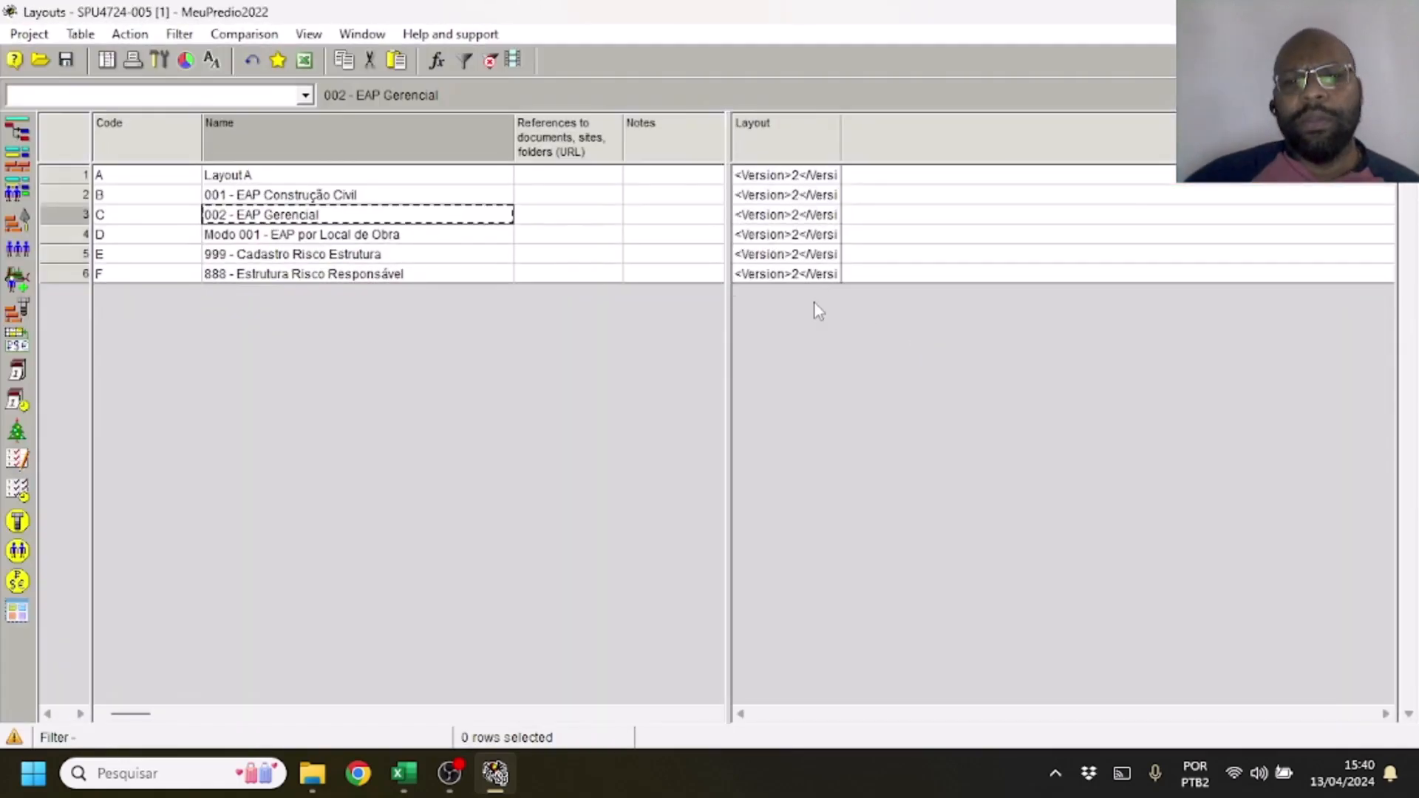
left_click(65, 196)
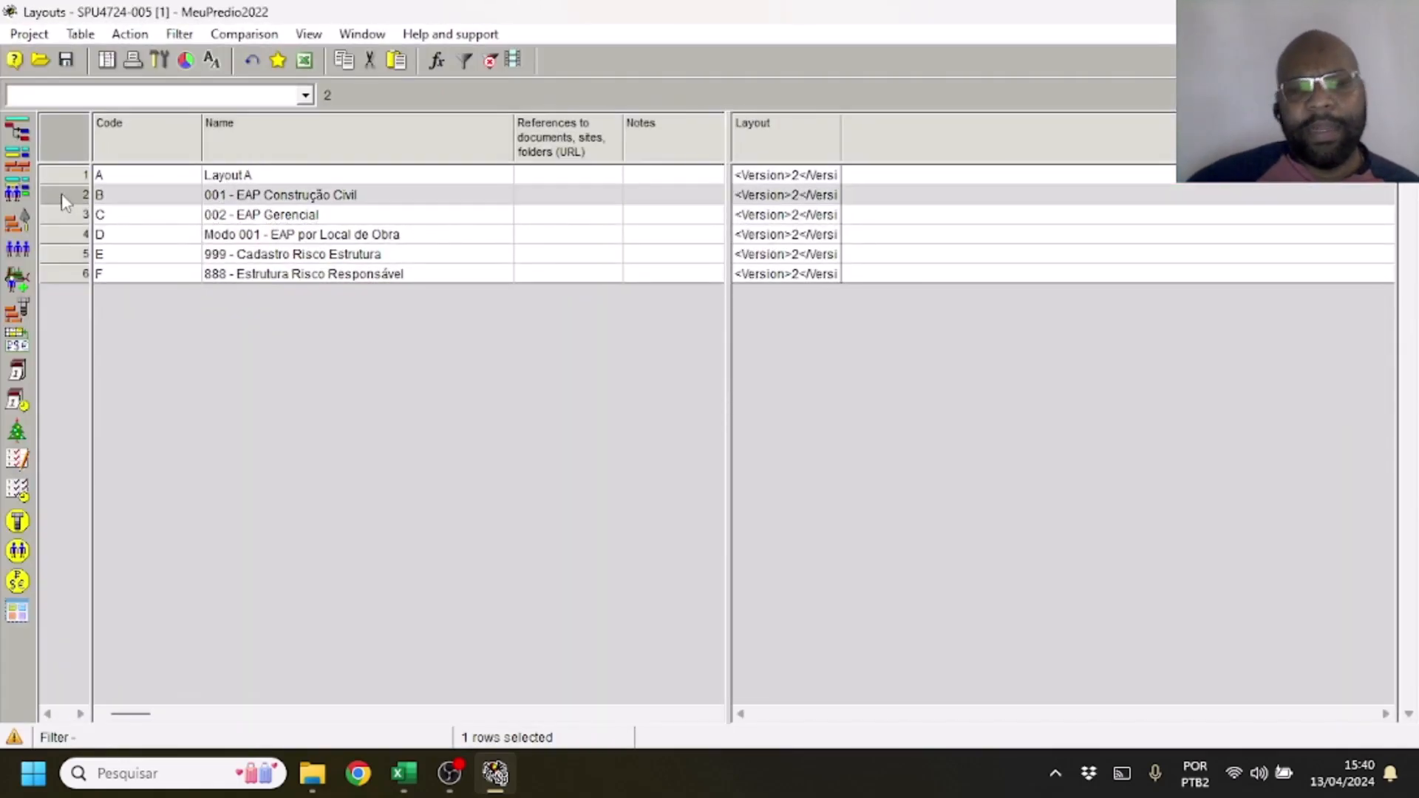
key("Delete")
key("Return")
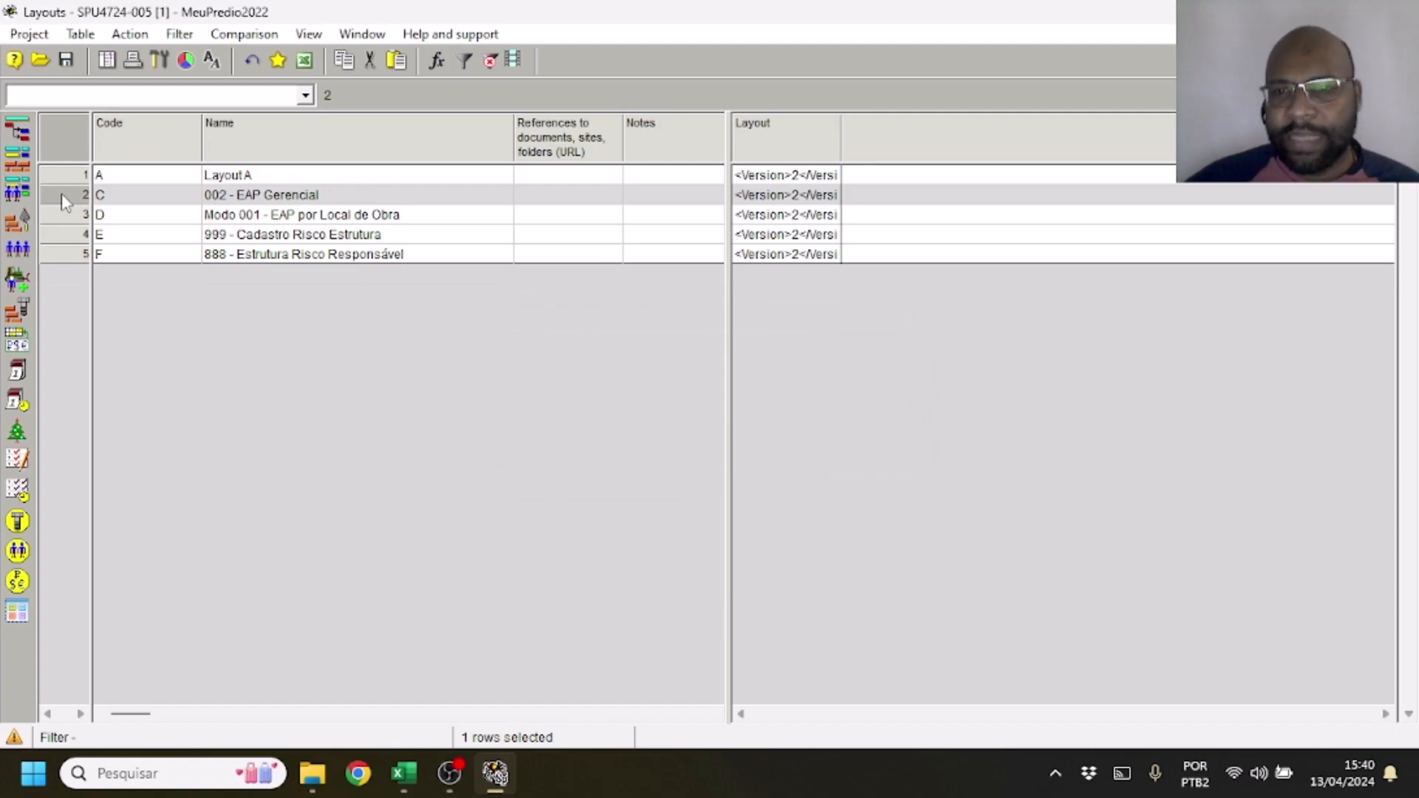
Open the properties of the 002 - EAP Gerencial layout and stop showing it in the Activity Gantt table
right_click(64, 201)
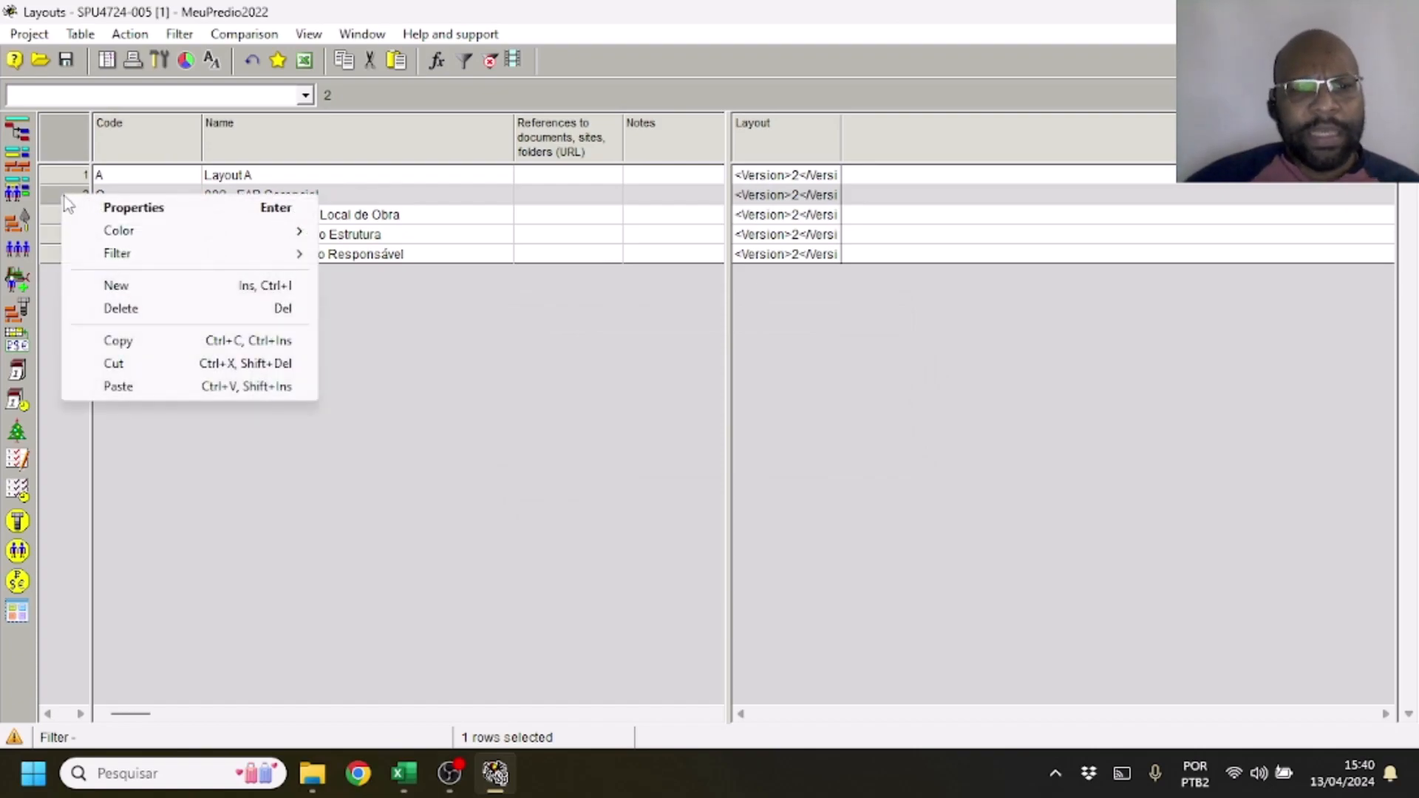
left_click(100, 209)
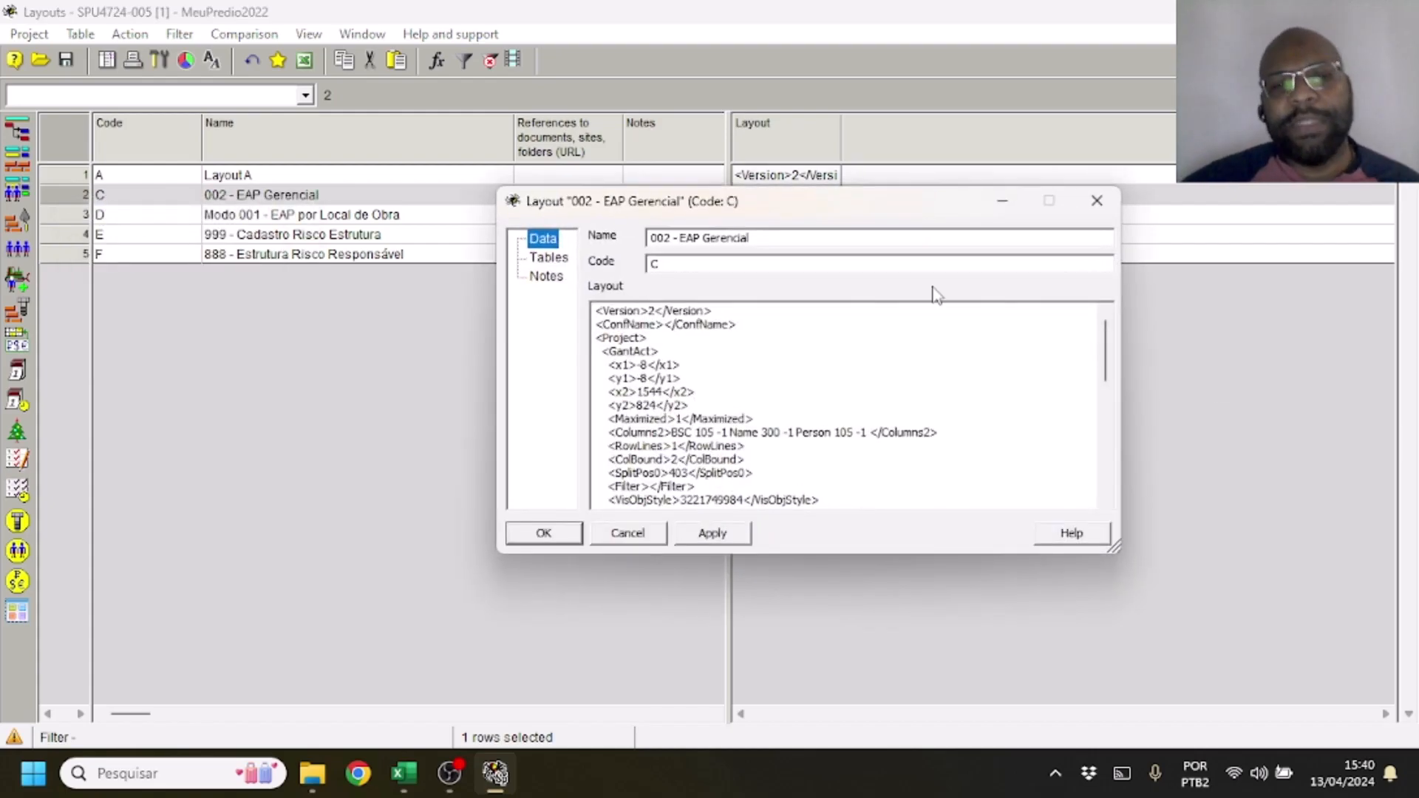
left_click(550, 258)
left_click(1058, 324)
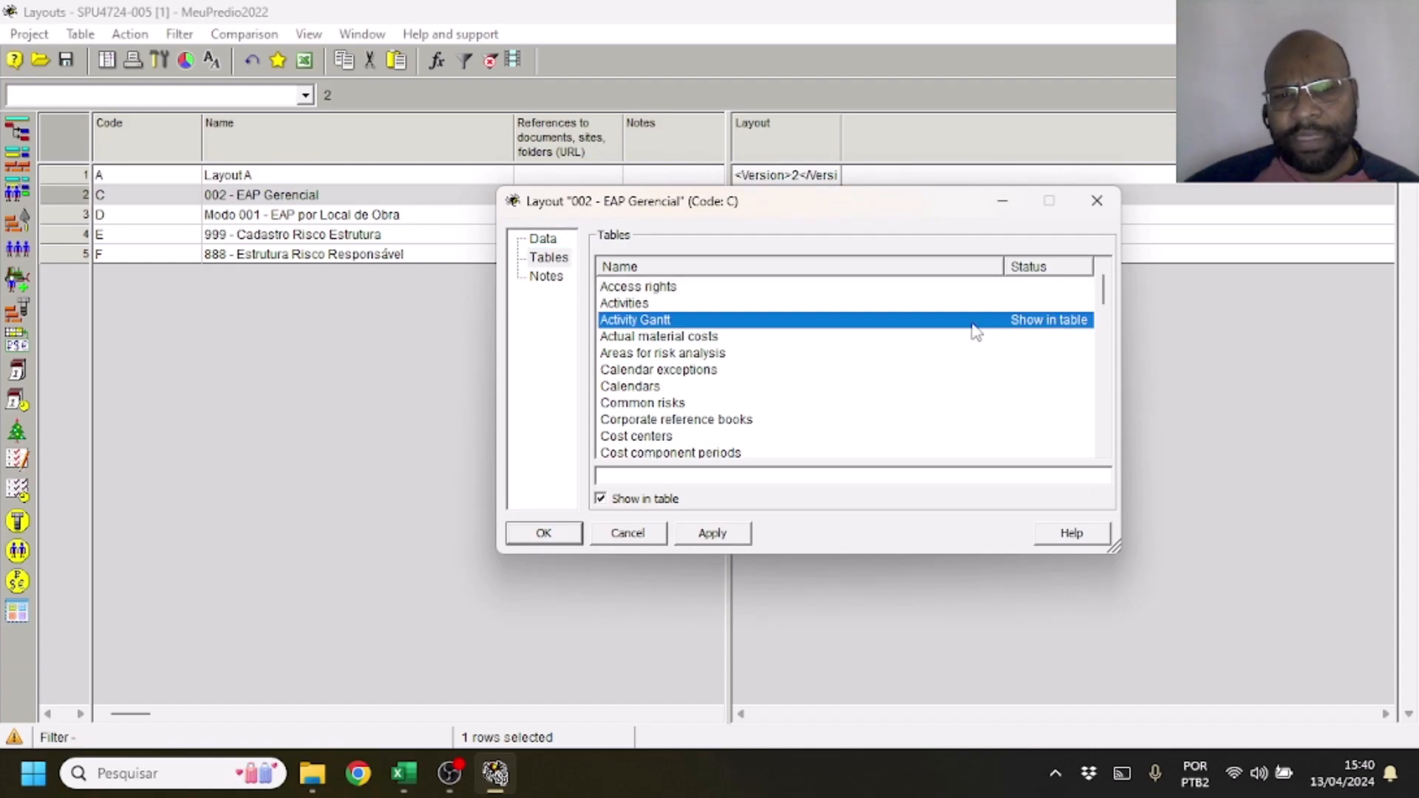
left_click(671, 502)
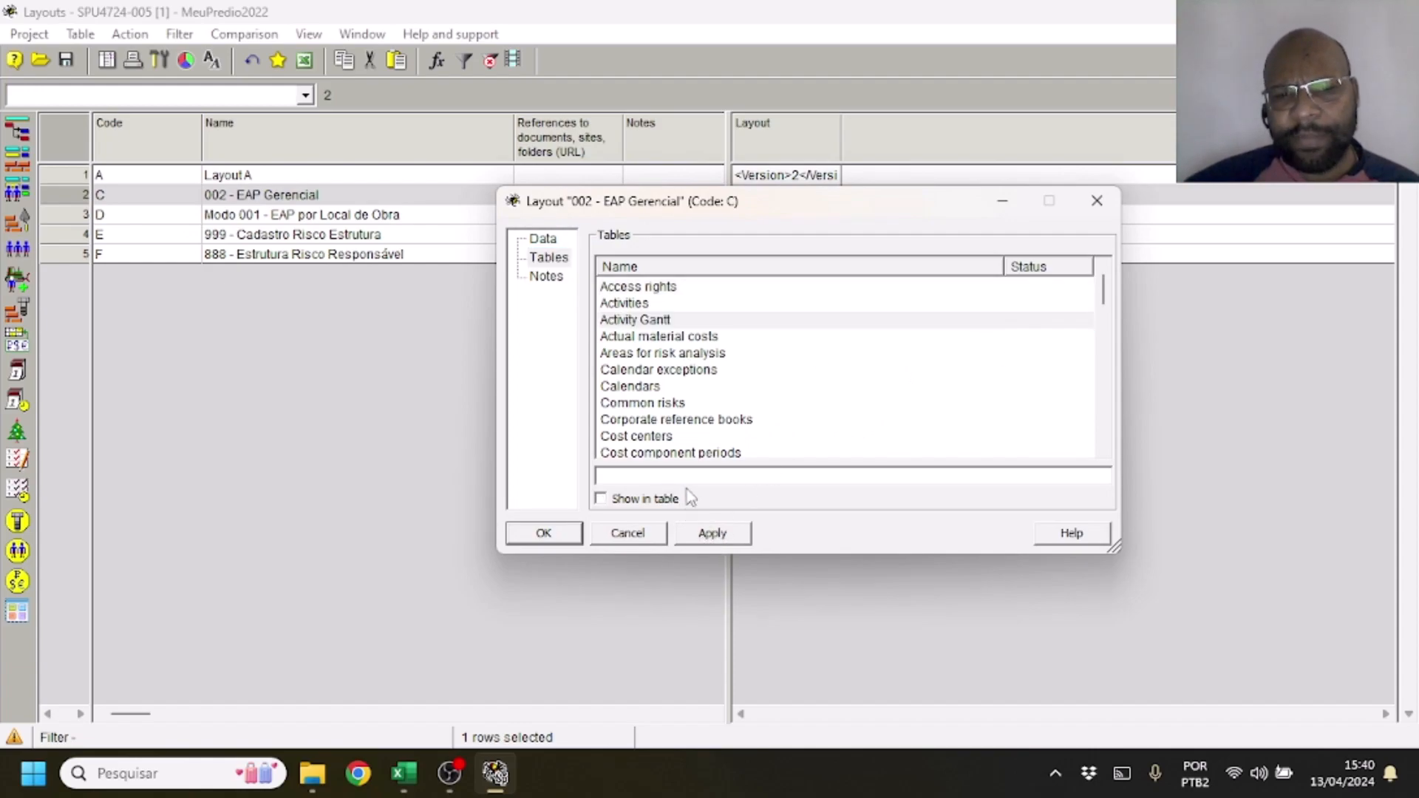
Set the 002 - EAP Gerencial layout to show in the Material Gantt table and save its properties
scroll(792, 377, "down", 3)
scroll(789, 378, "down", 2)
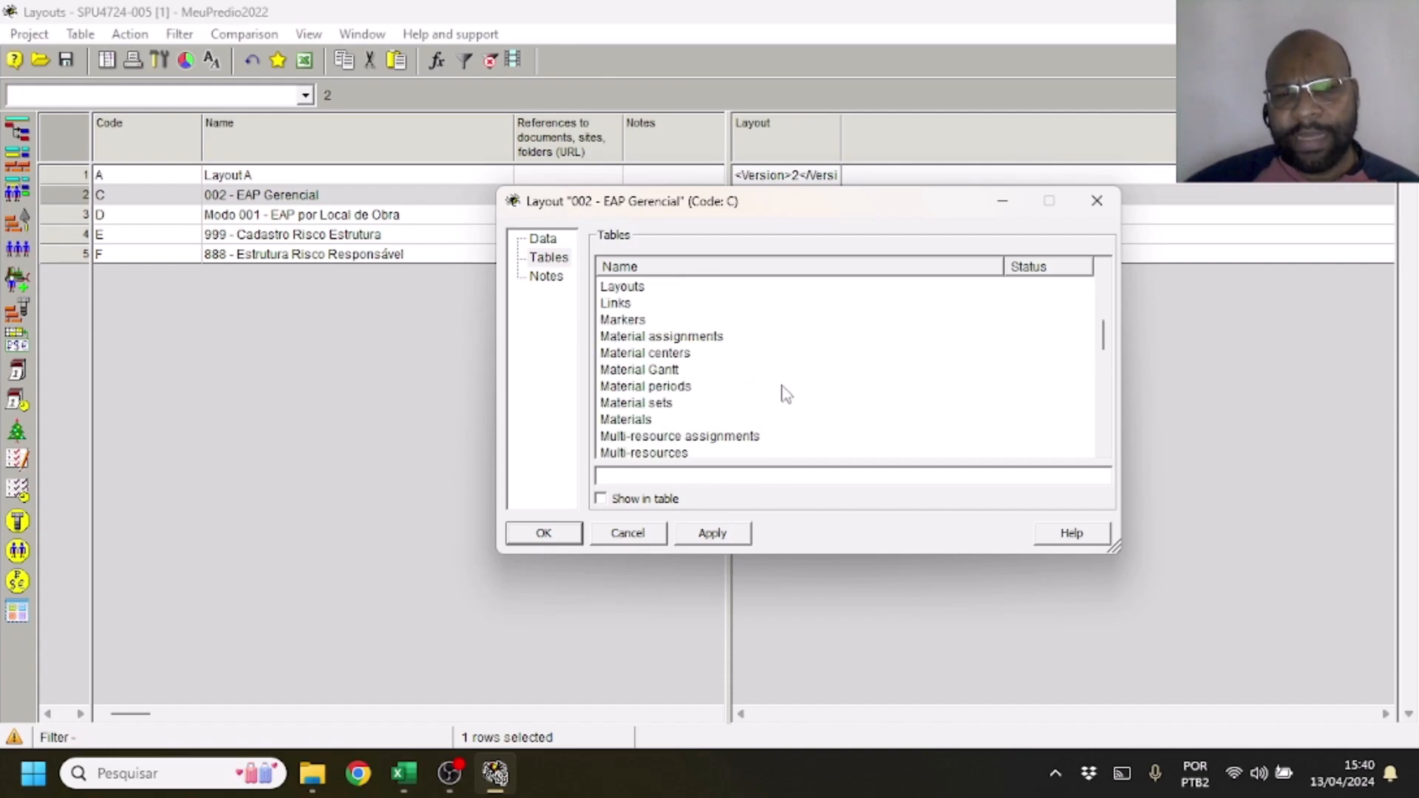
left_click(674, 369)
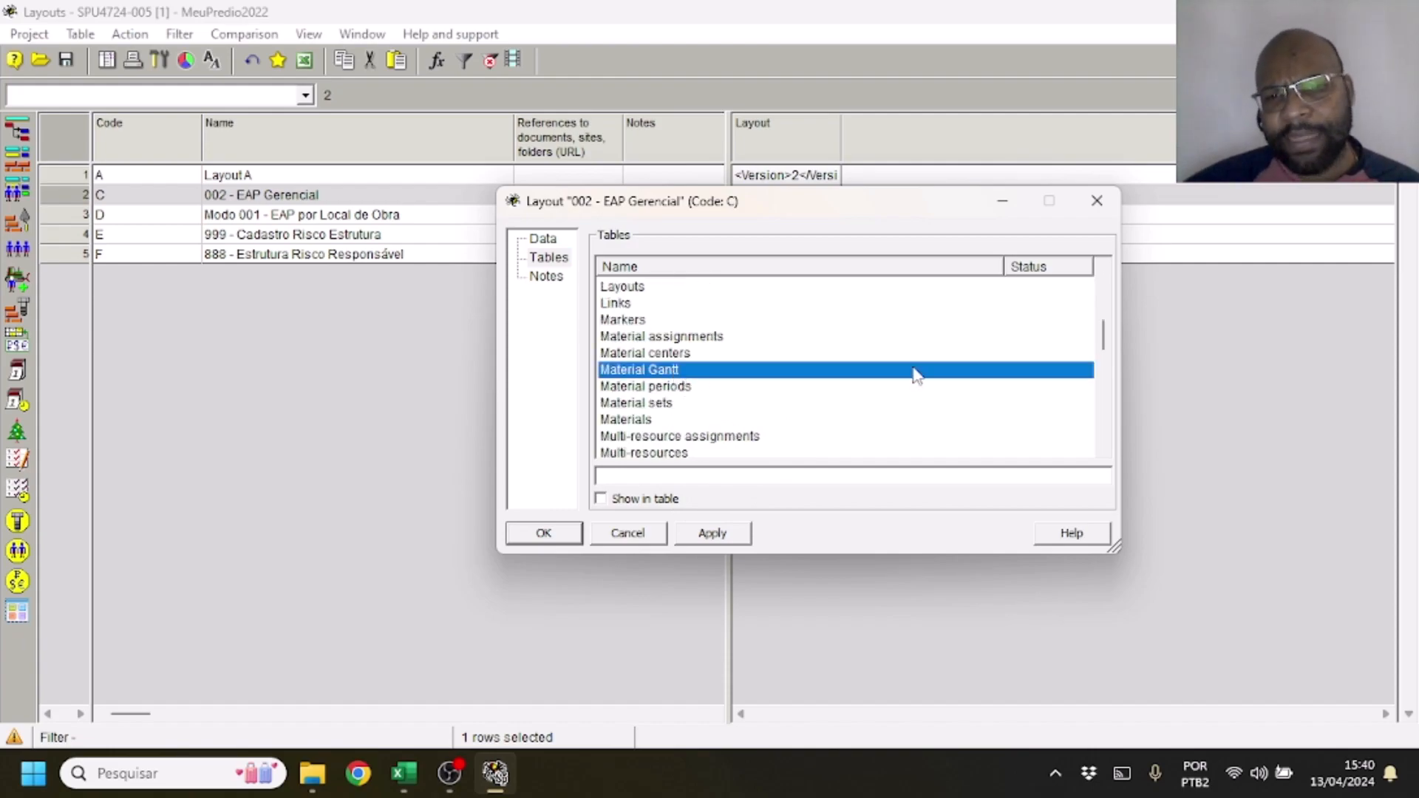
left_click(638, 504)
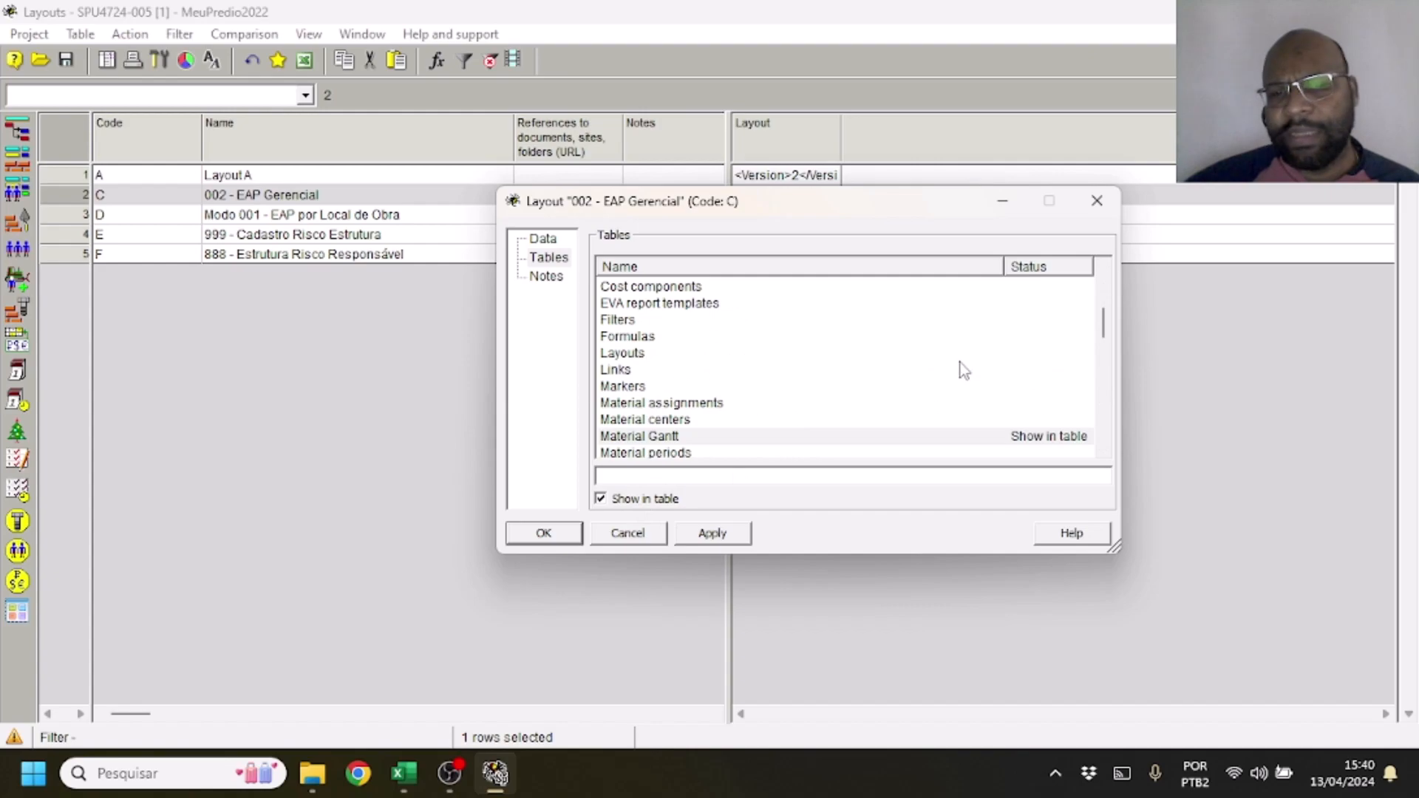
scroll(965, 373, "down", 1)
scroll(961, 384, "down", 12)
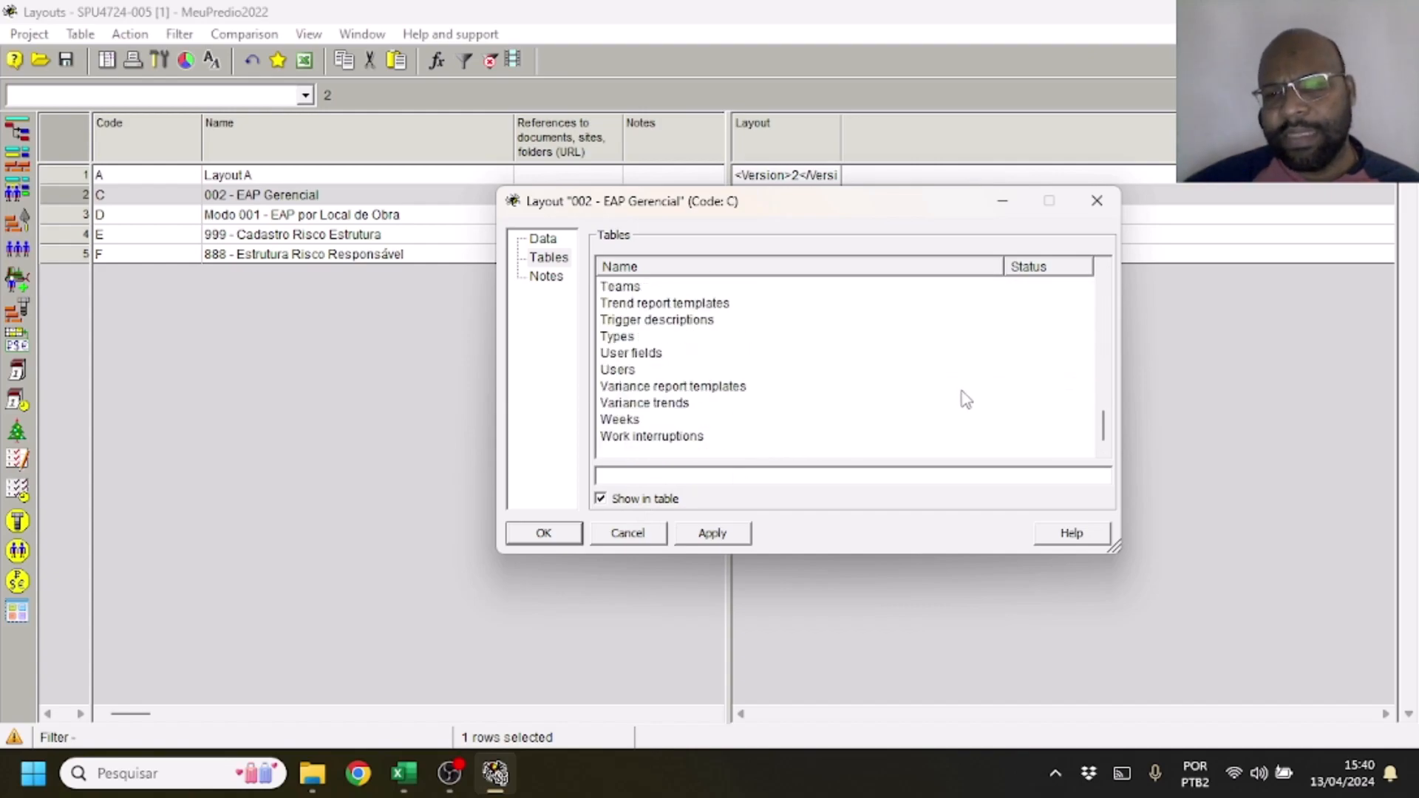
scroll(968, 362, "up", 12)
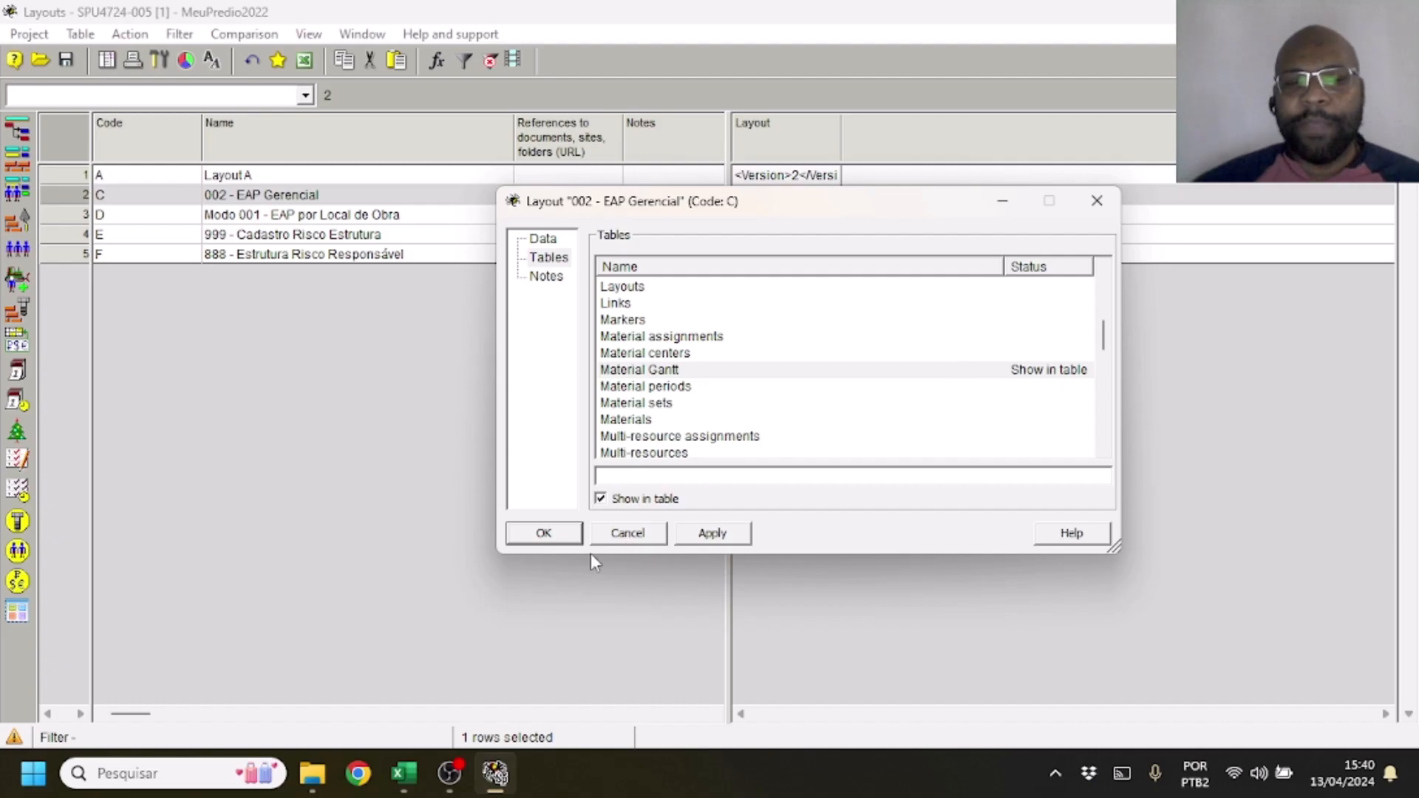
left_click(543, 533)
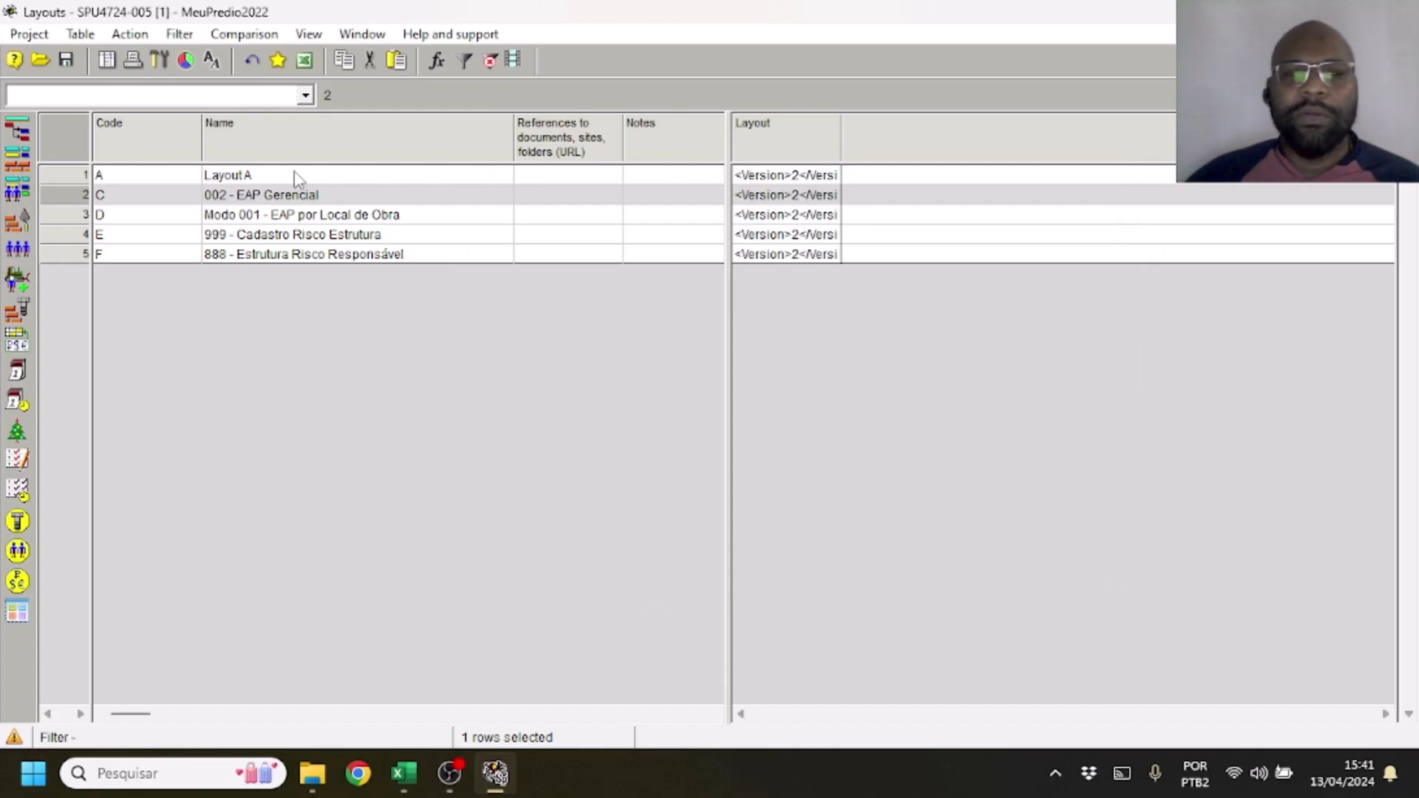
Return to the Activity Gantt and check which layouts it offers
left_click(18, 133)
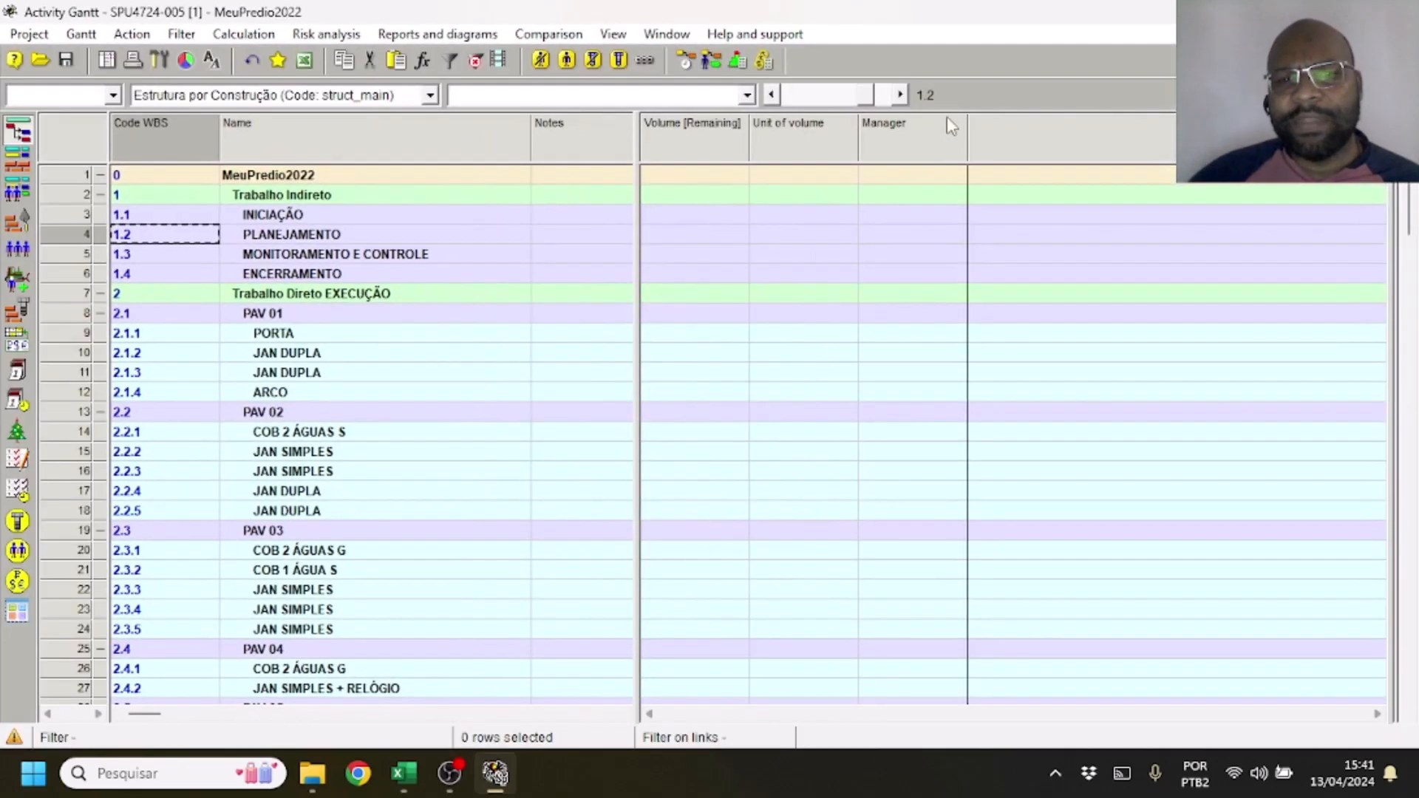
left_click(746, 95)
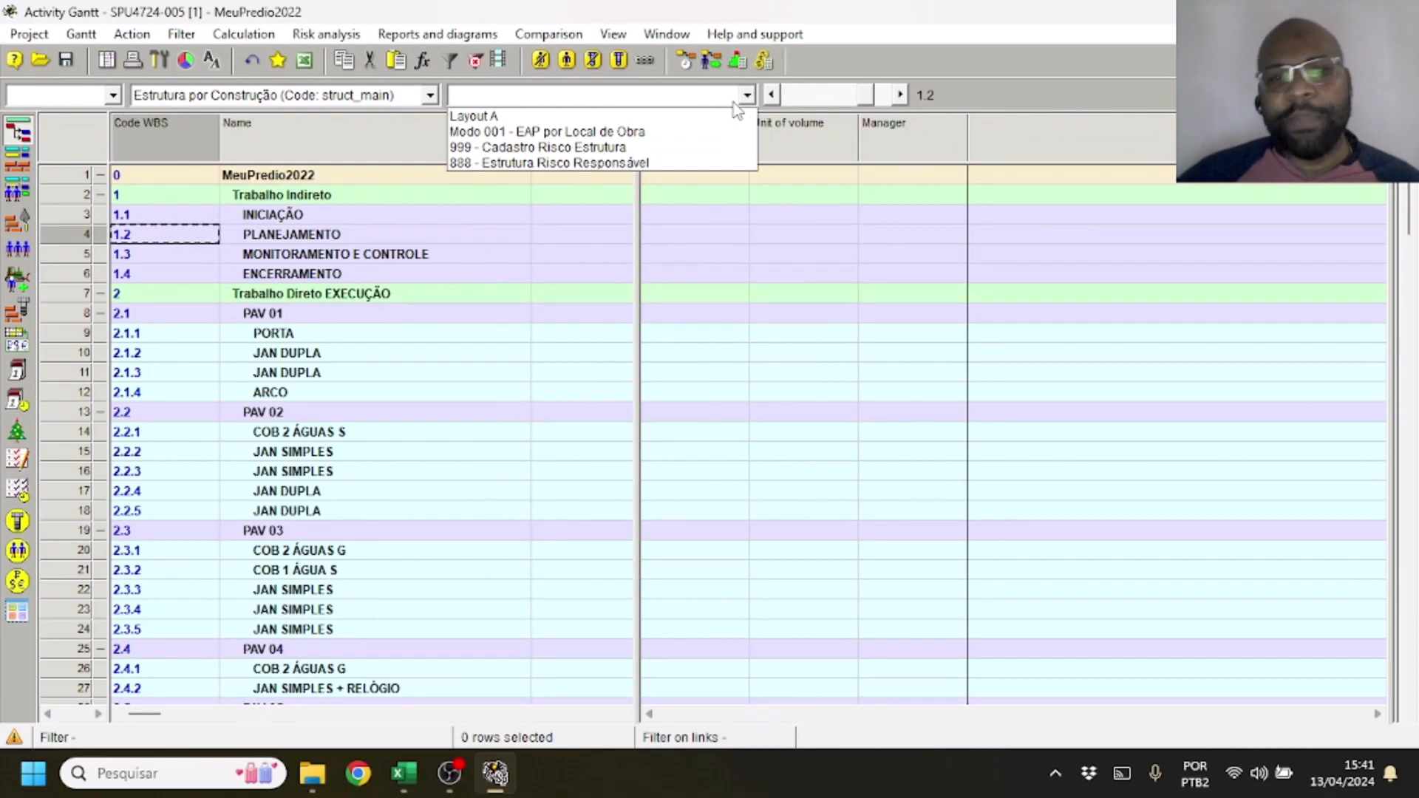
left_click(111, 60)
Open the project's Material Gantt full screen and apply the 002 - EAP Gerencial layout to it
left_click(108, 60)
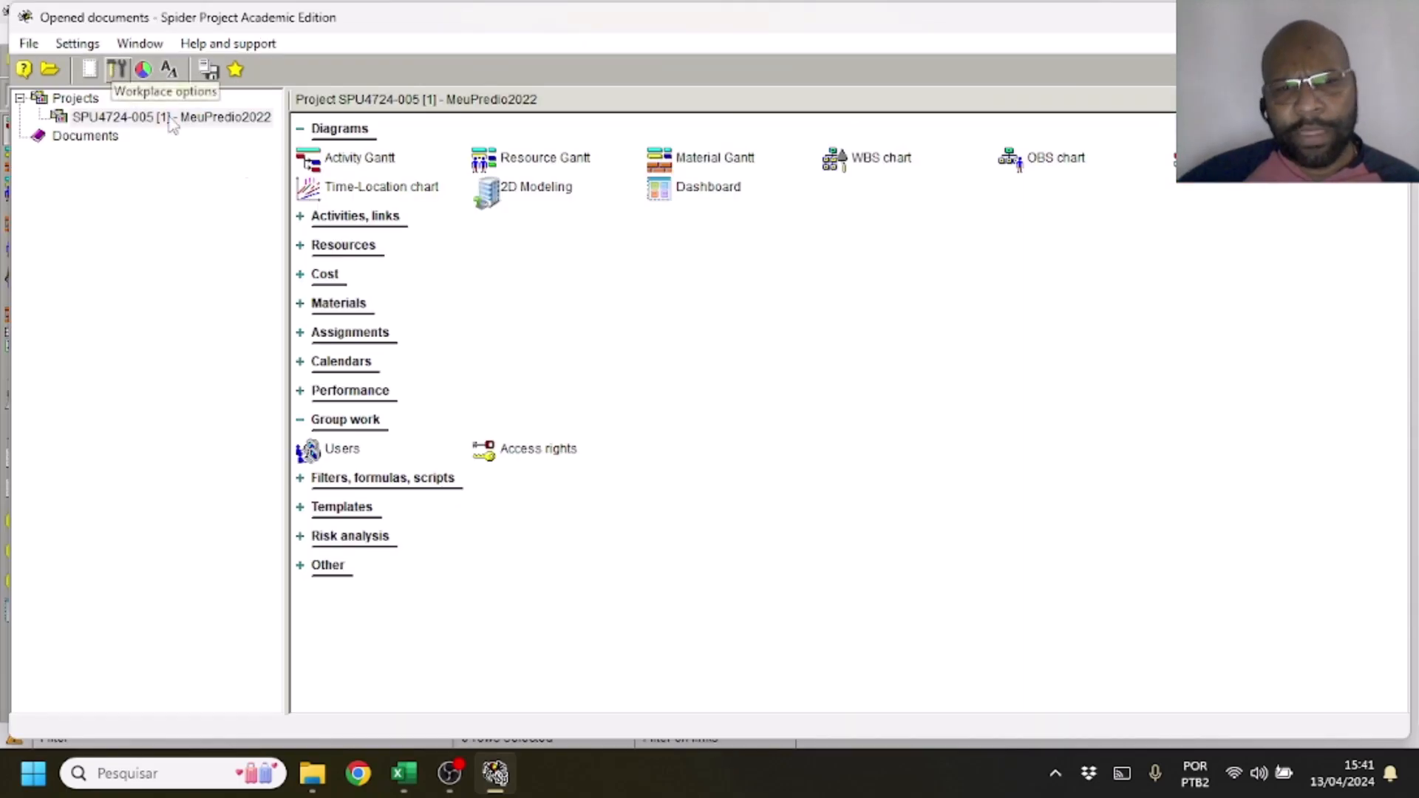
left_click(718, 168)
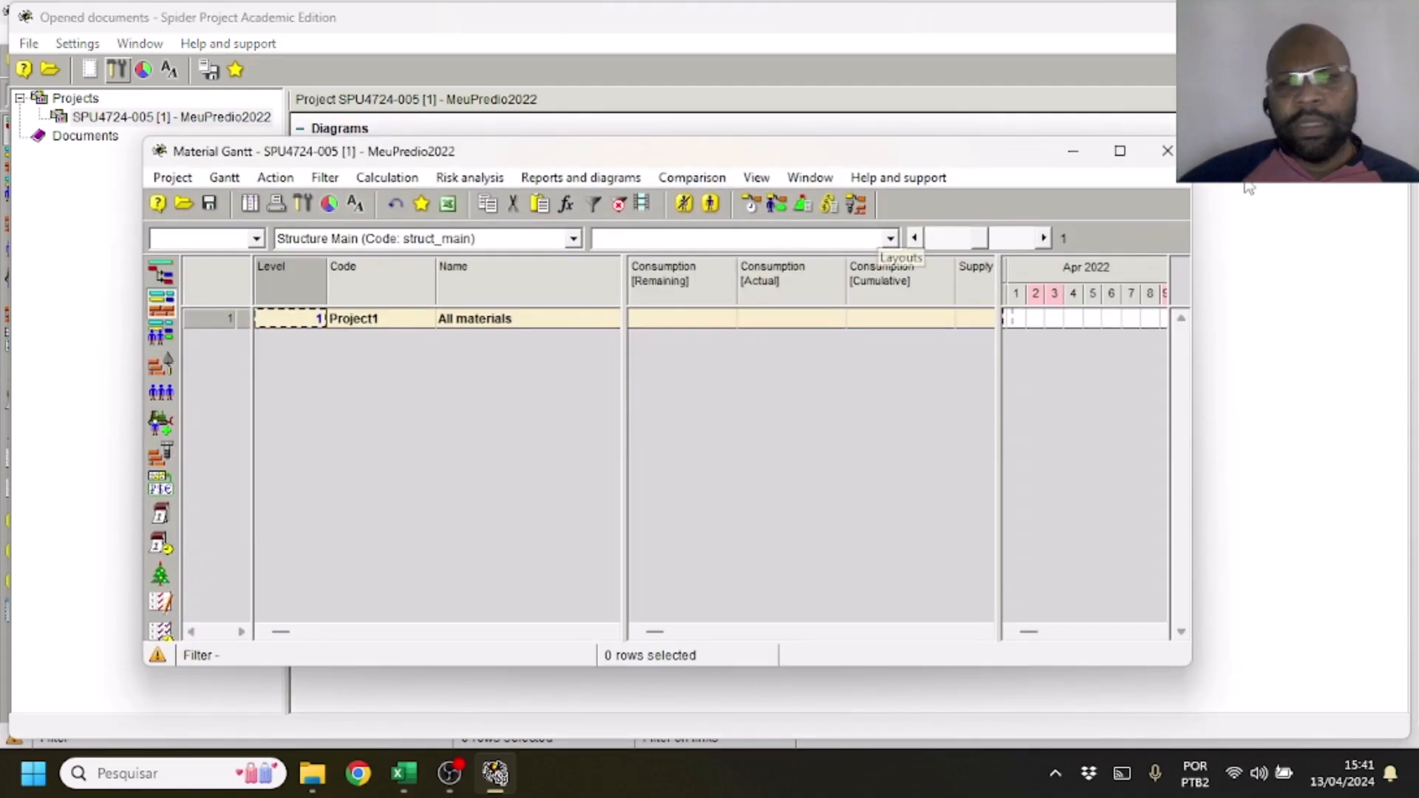
left_click(1120, 152)
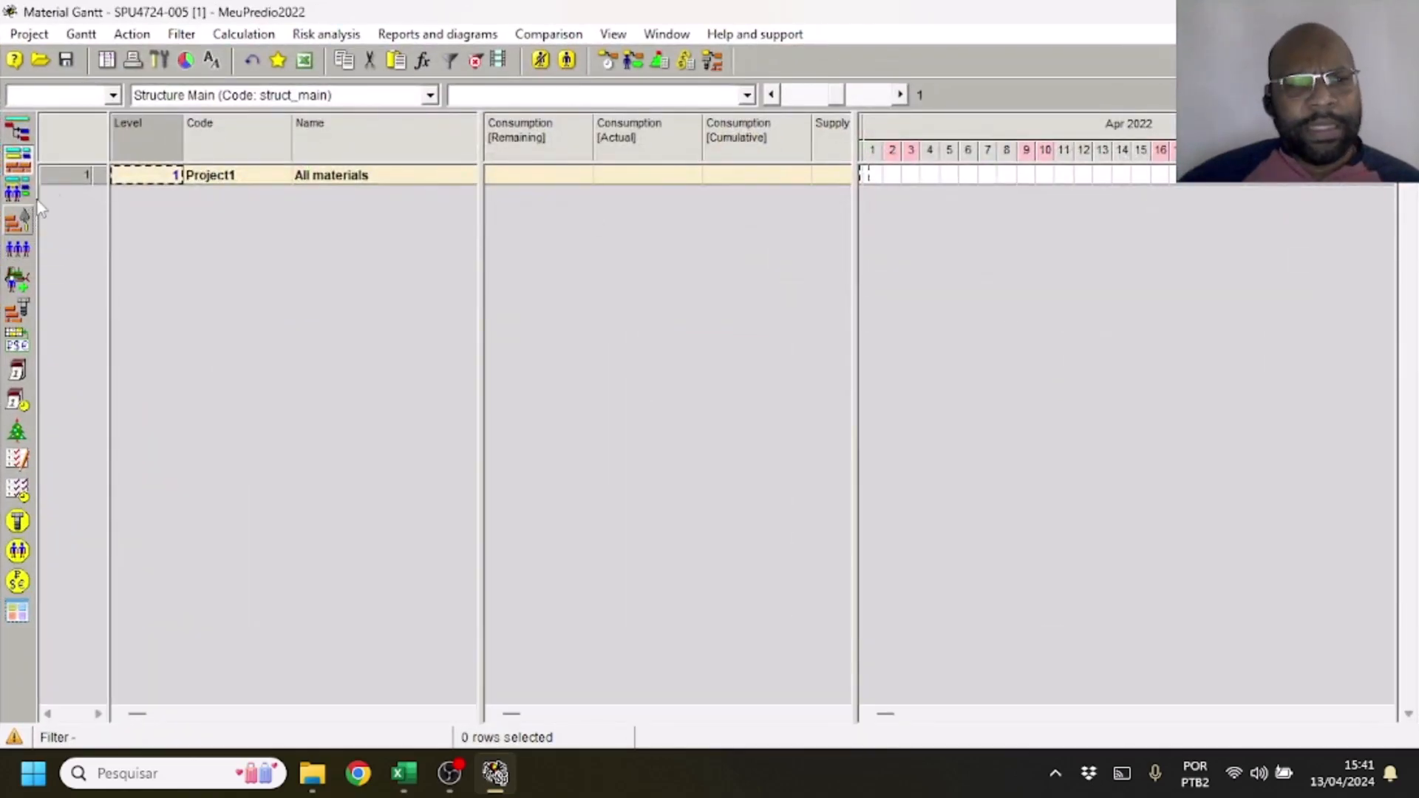
left_click(579, 96)
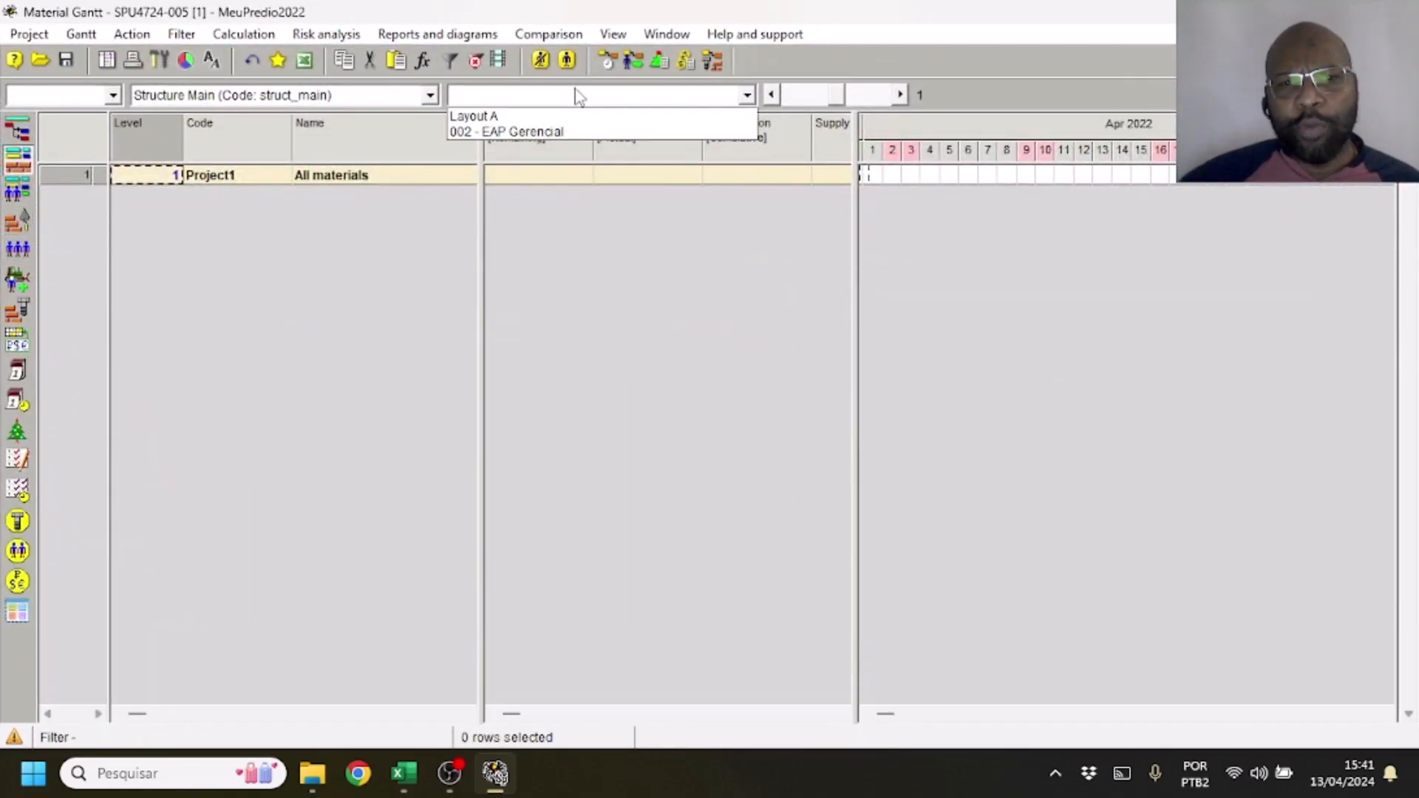
left_click(565, 132)
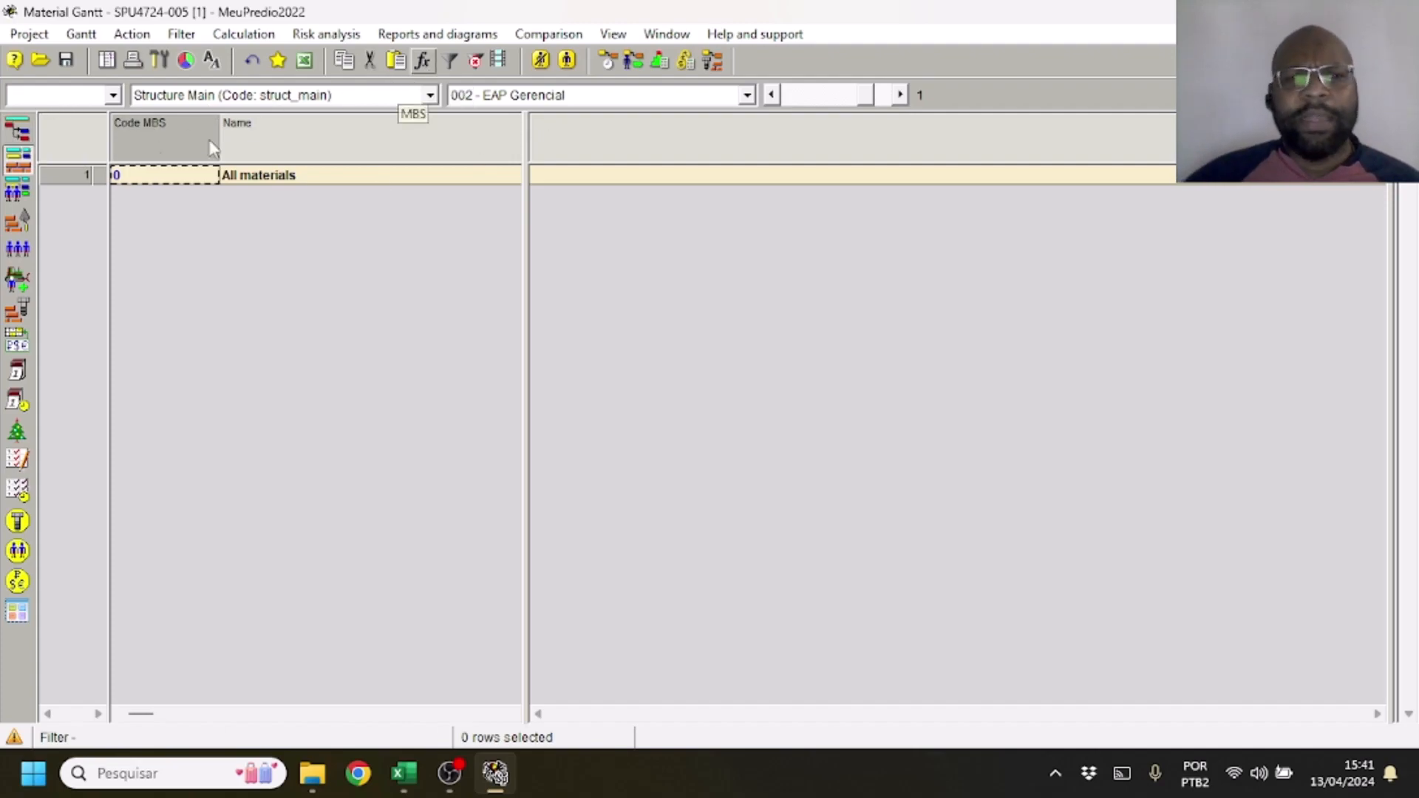
Reopen the table of layouts and look through the tables available in the 002 - EAP Gerencial layout's properties
left_click(615, 36)
mouse_move(668, 331)
left_click(903, 336)
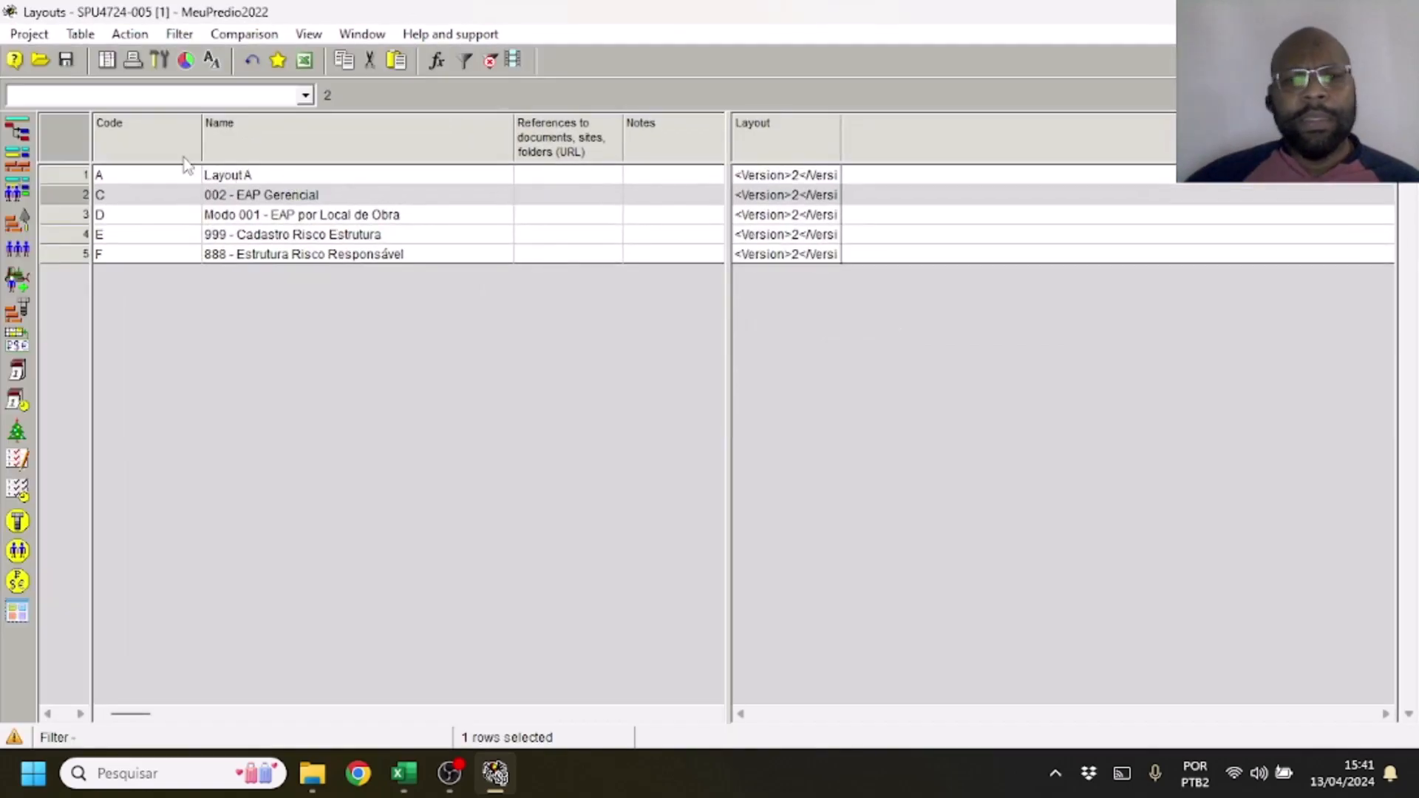
double_click(63, 197)
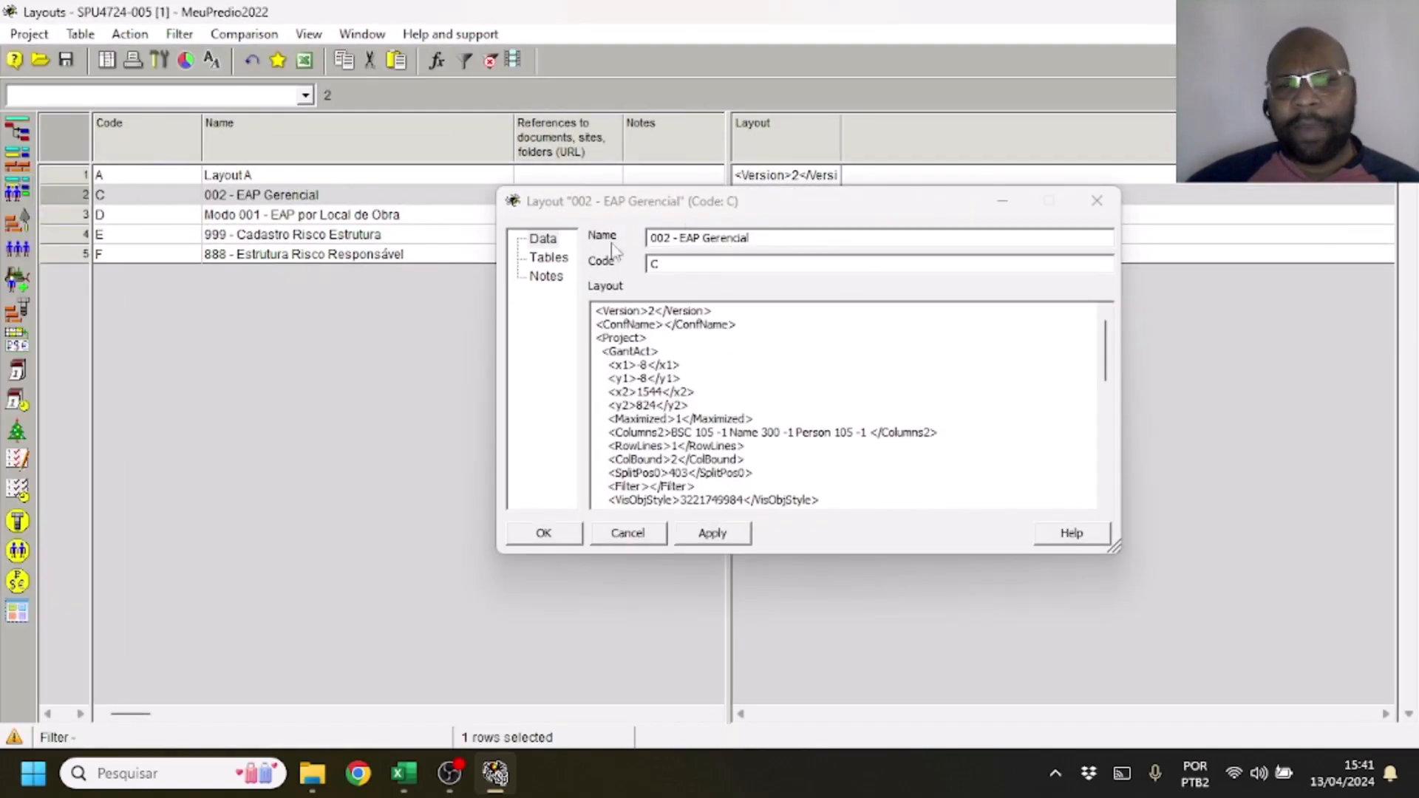
left_click(563, 259)
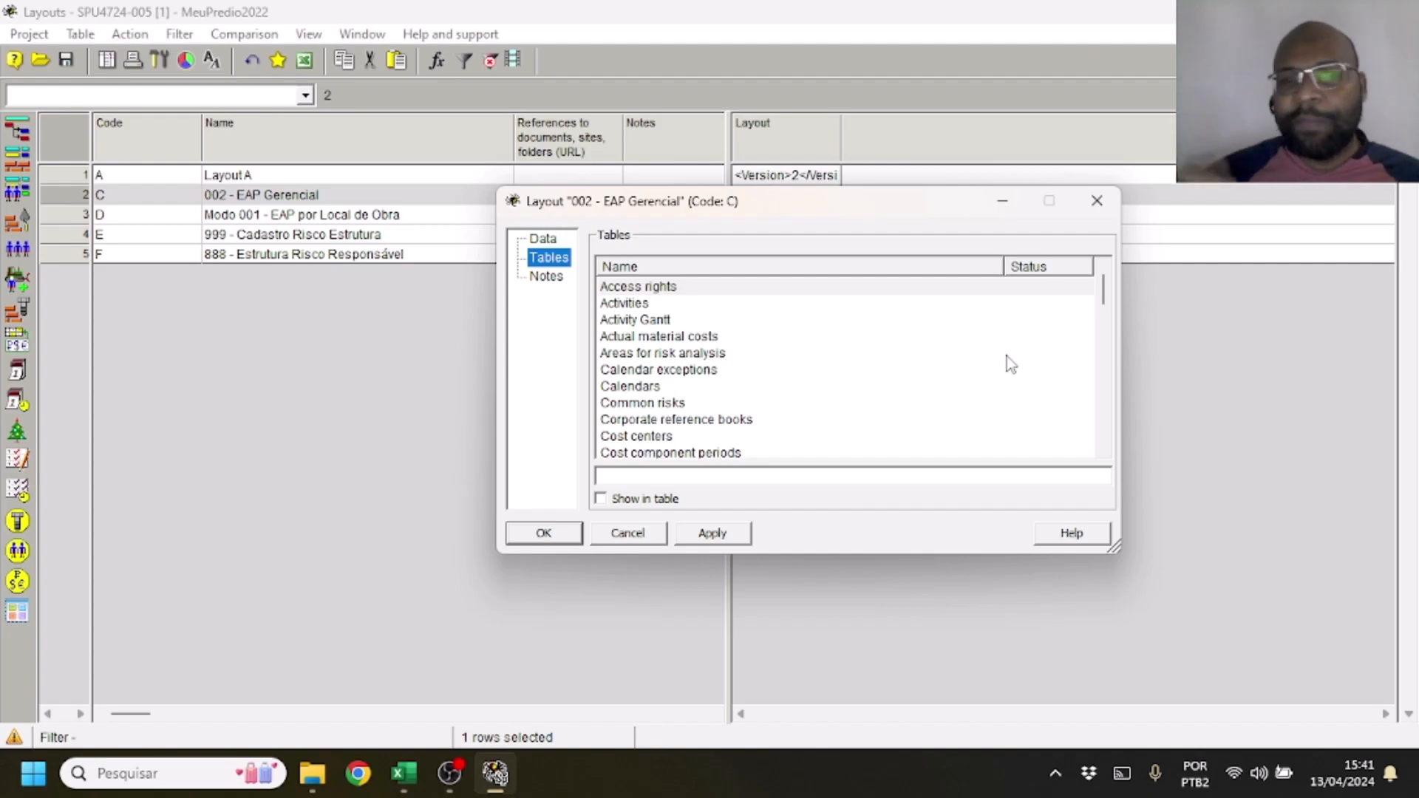
scroll(665, 399, "down", 3)
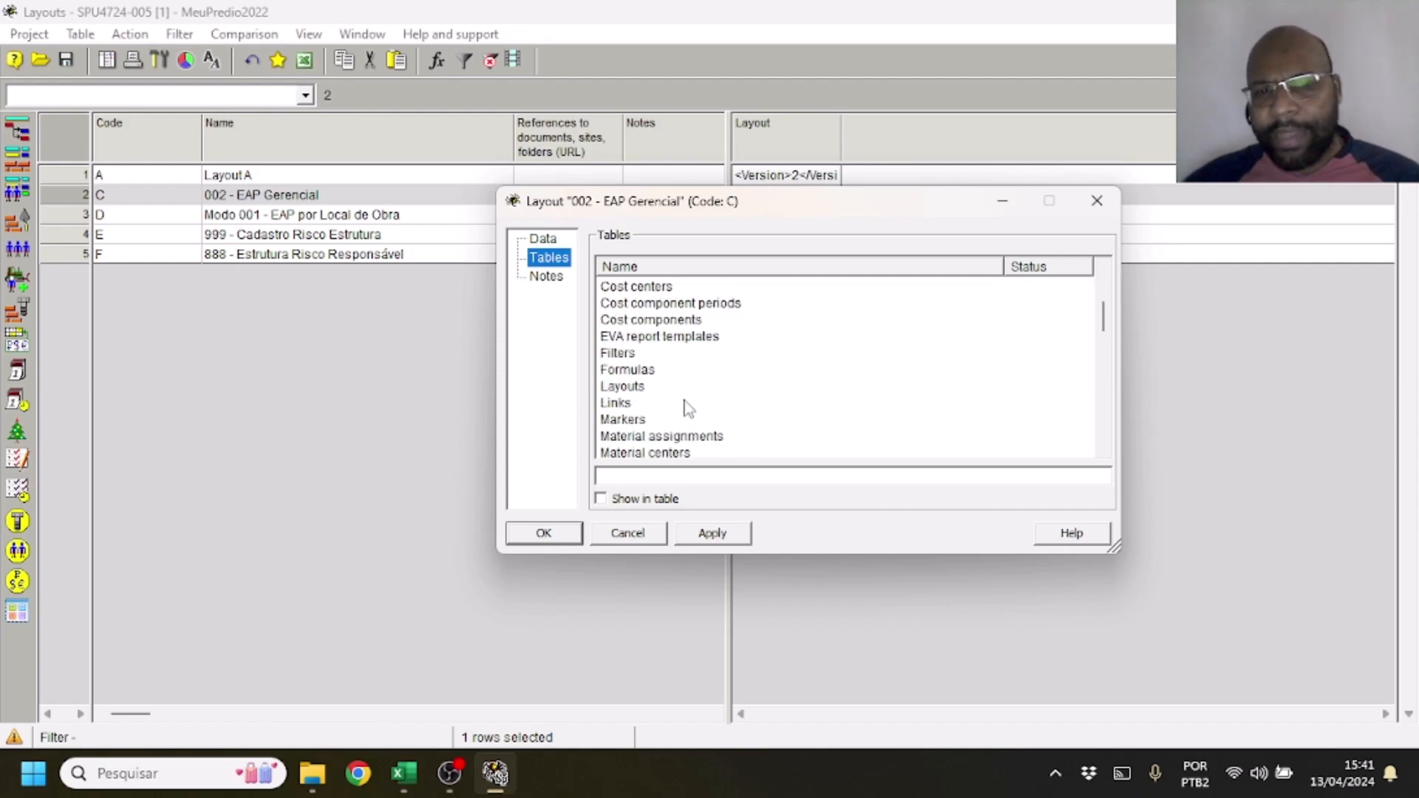
scroll(653, 443, "up", 2)
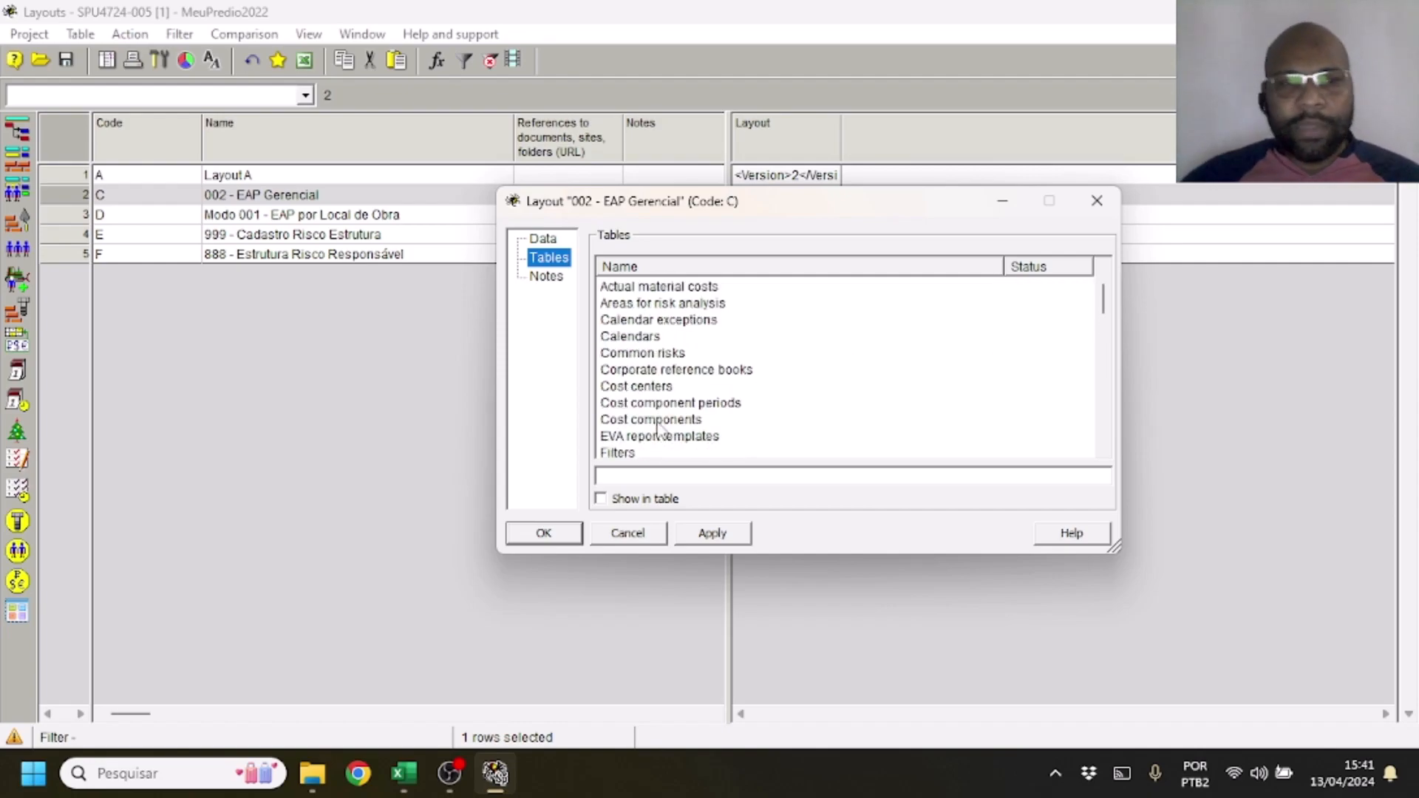
scroll(658, 430, "down", 15)
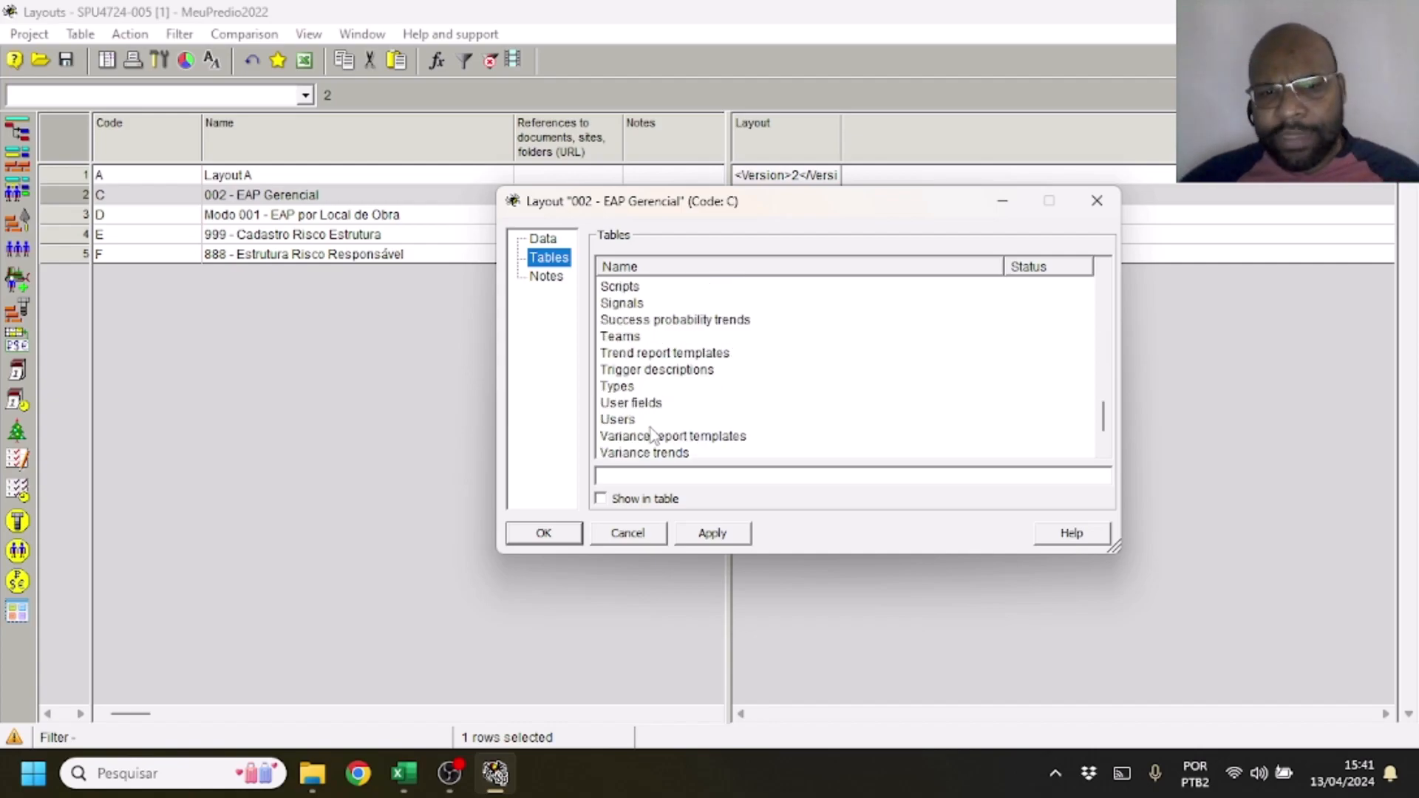
scroll(669, 408, "up", 3)
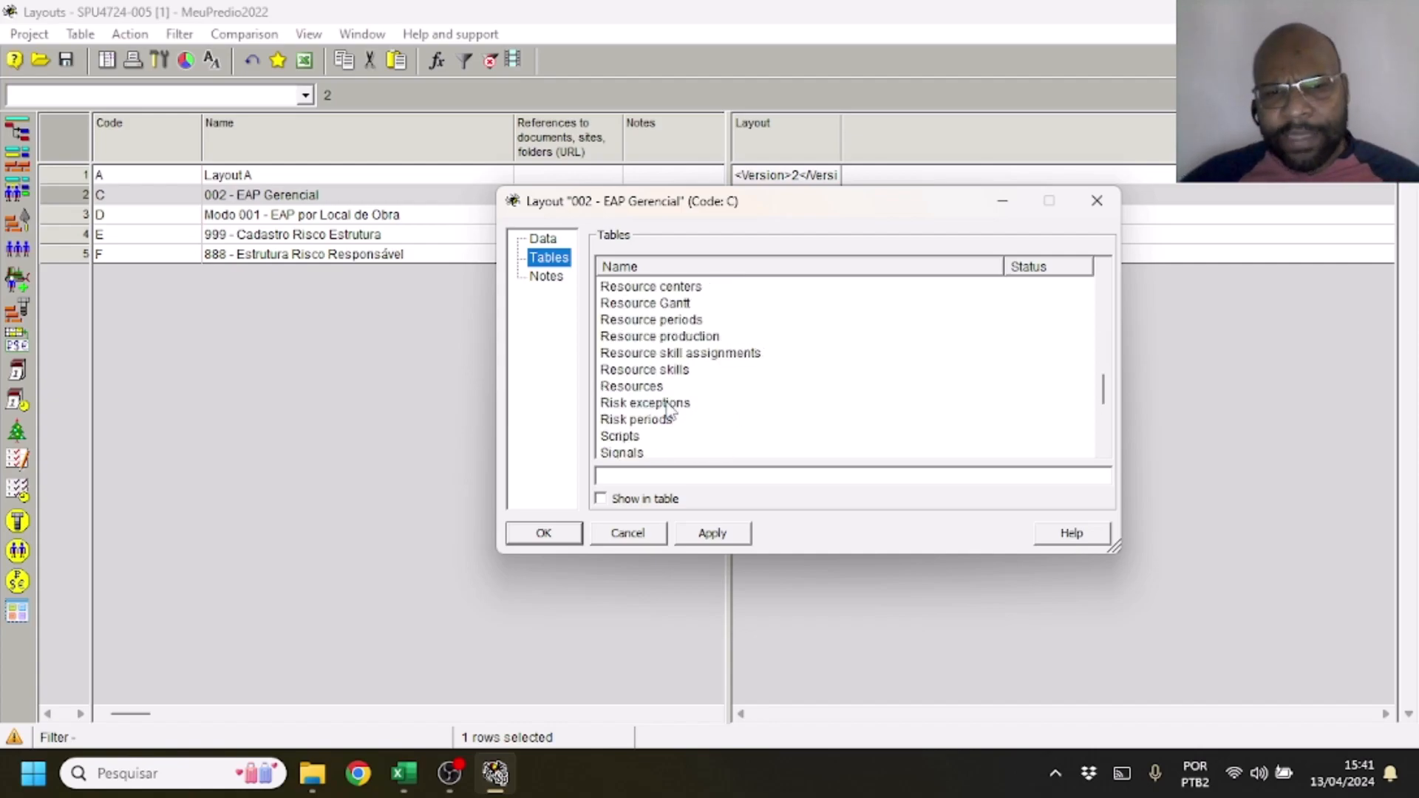
Go through the resource tables, from Resource assignments to Resource production, and close the layout's properties without changes
left_click(697, 322)
scroll(699, 331, "up", 2)
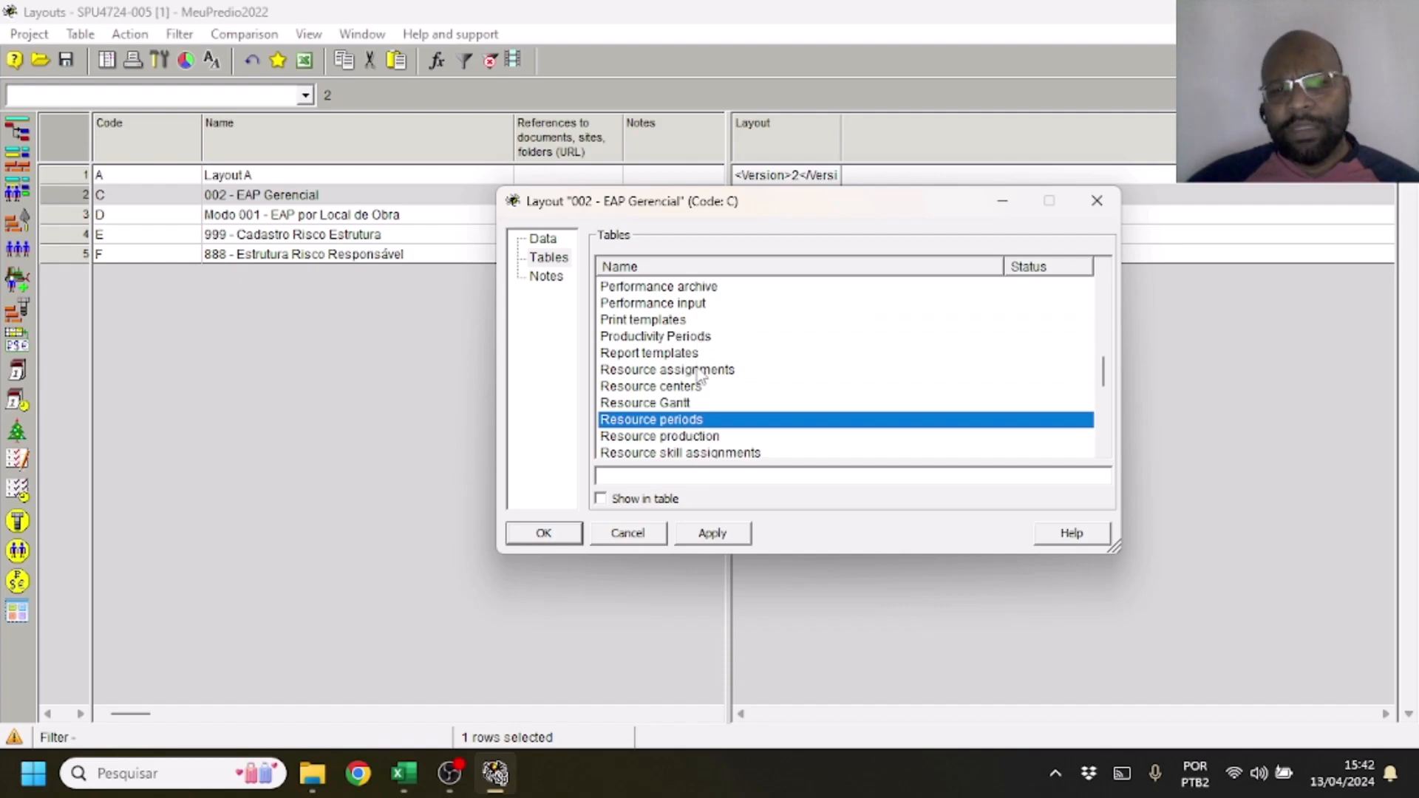
scroll(699, 385, "down", 1)
left_click(698, 338)
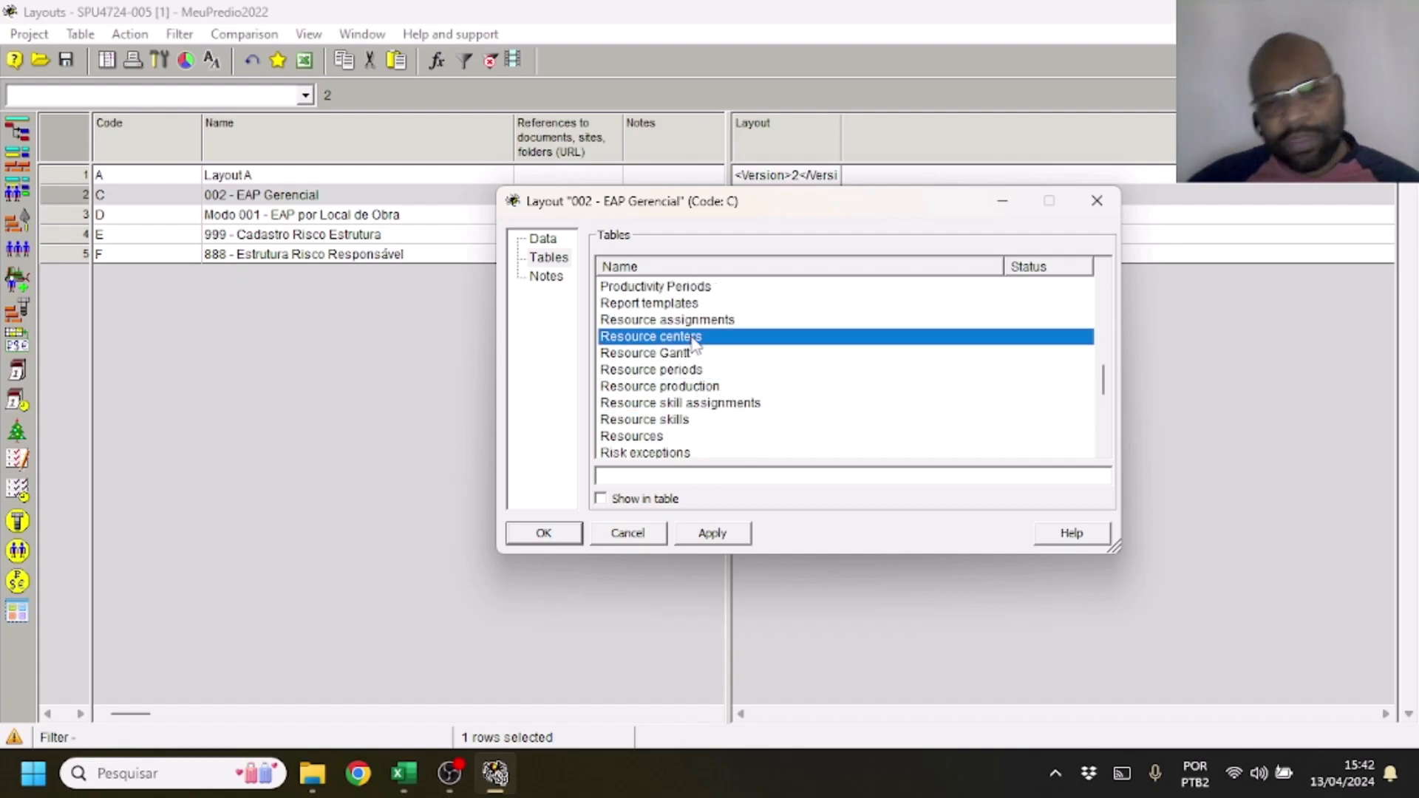
left_click(699, 357)
left_click(703, 372)
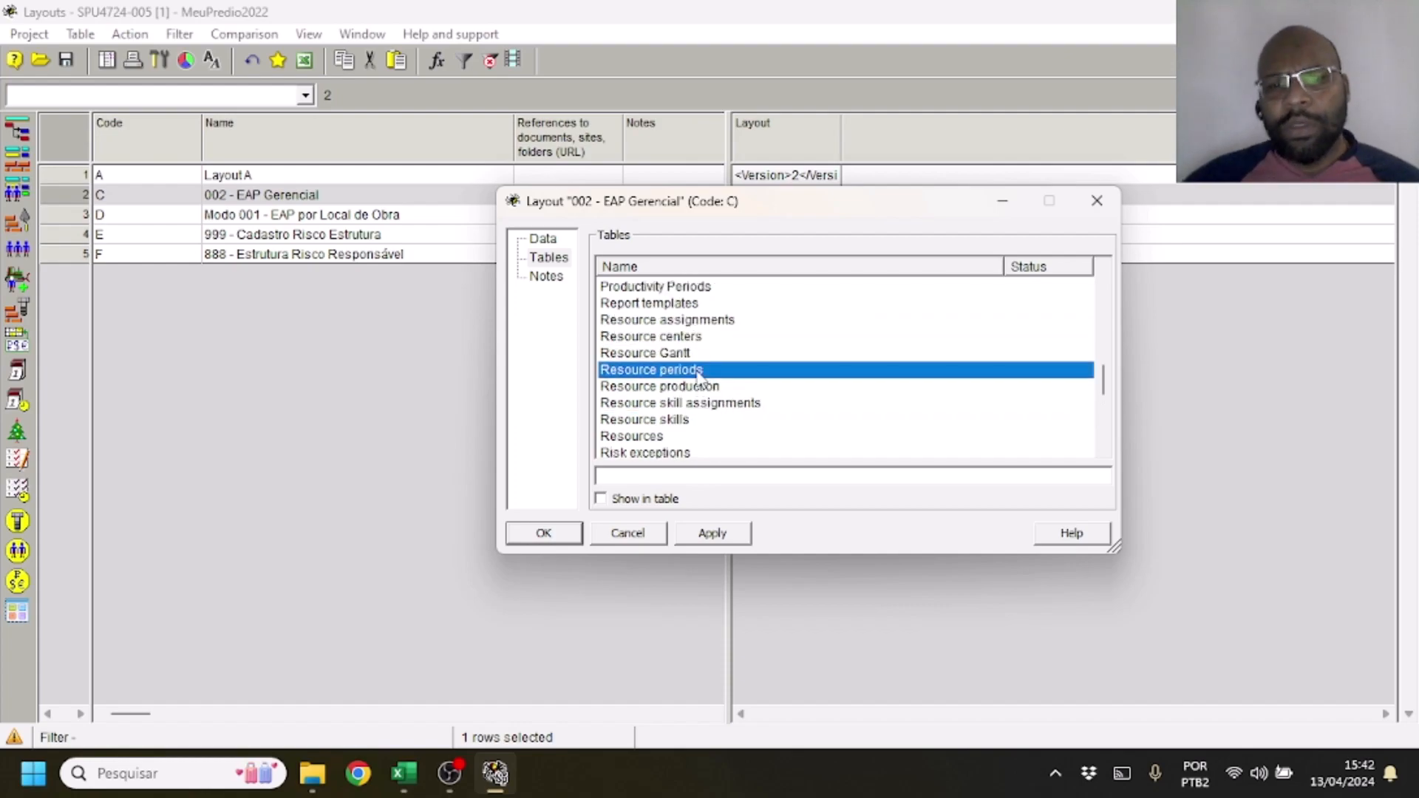
left_click(711, 387)
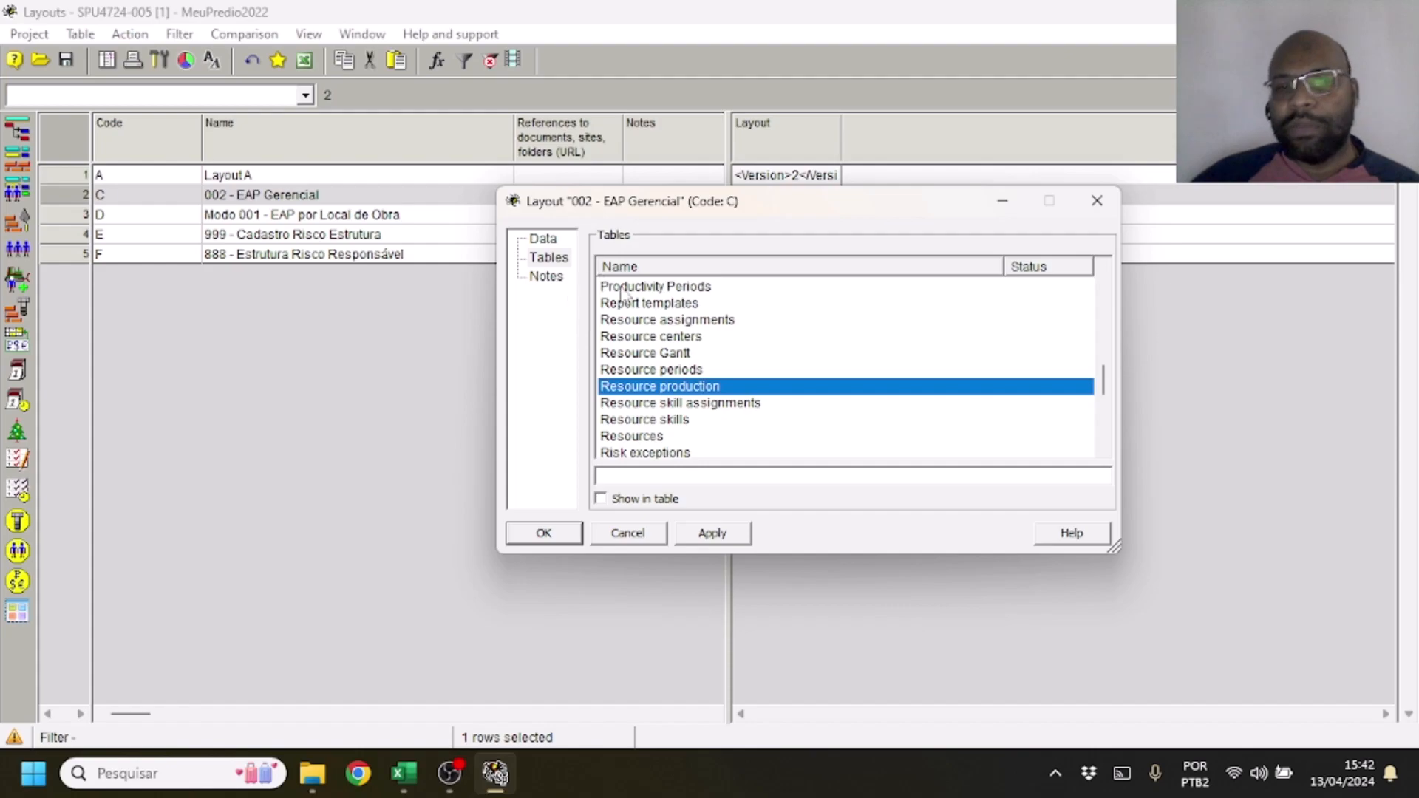
left_click(696, 319)
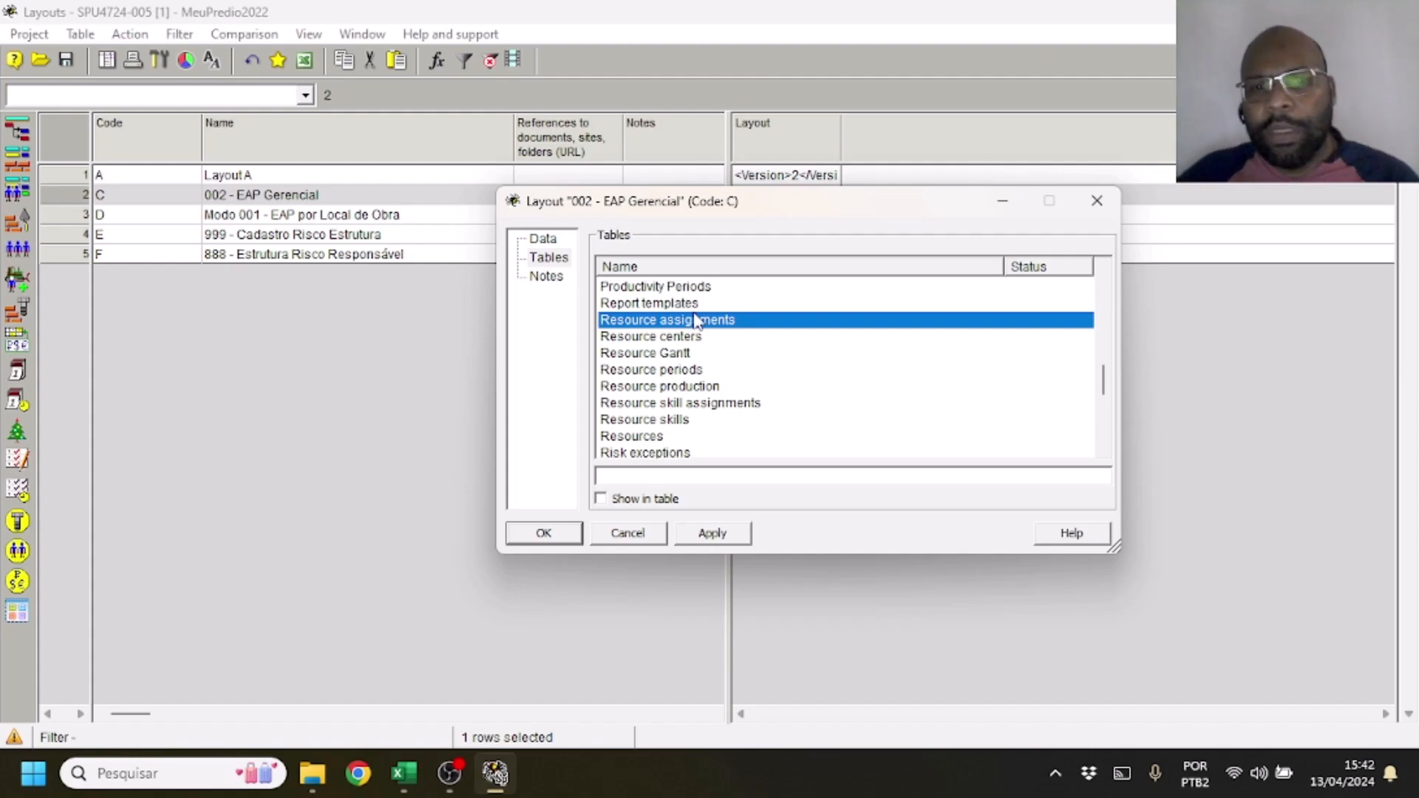
left_click(1096, 200)
Return to the Activity Gantt and apply the Modo 001 - EAP por Local de Obra layout
left_click(17, 132)
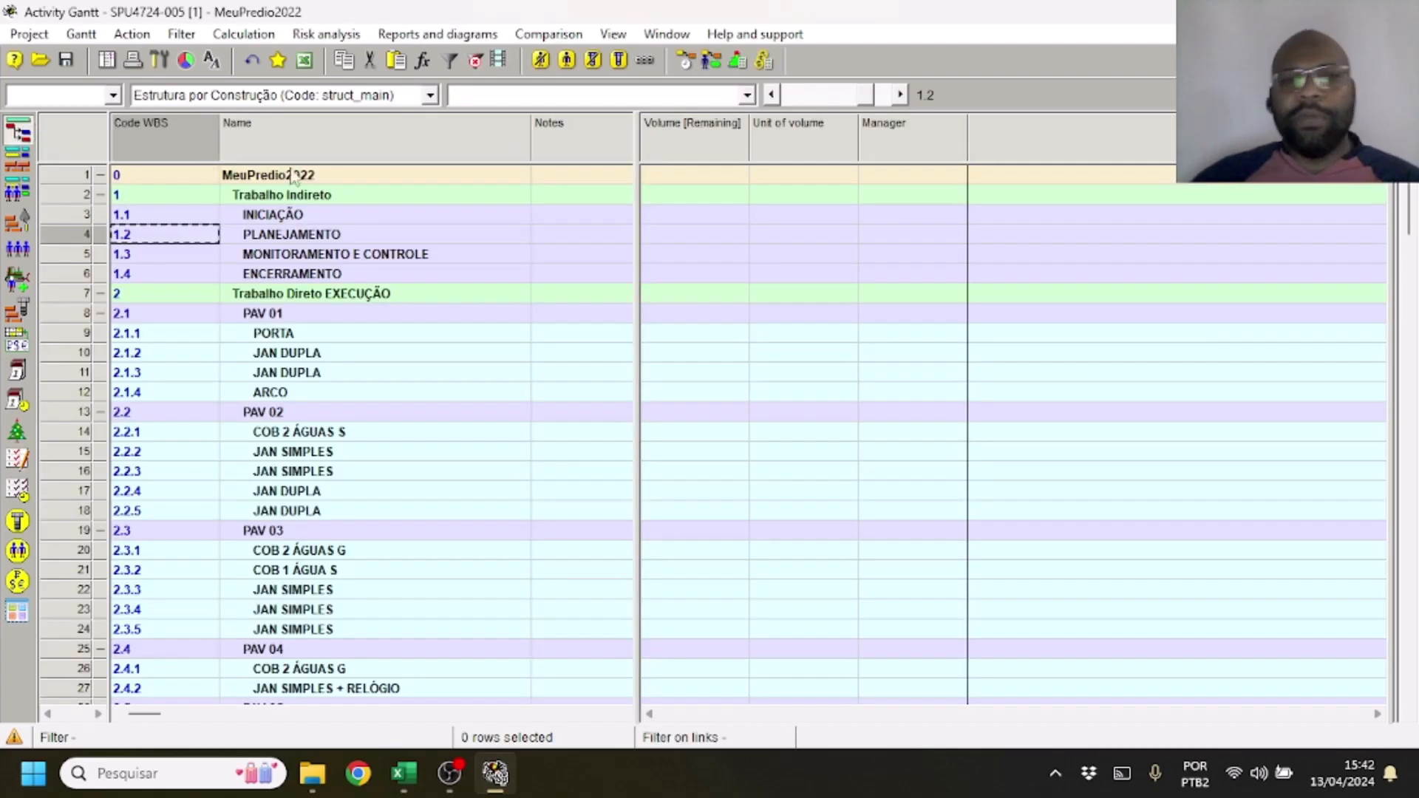
left_click(694, 99)
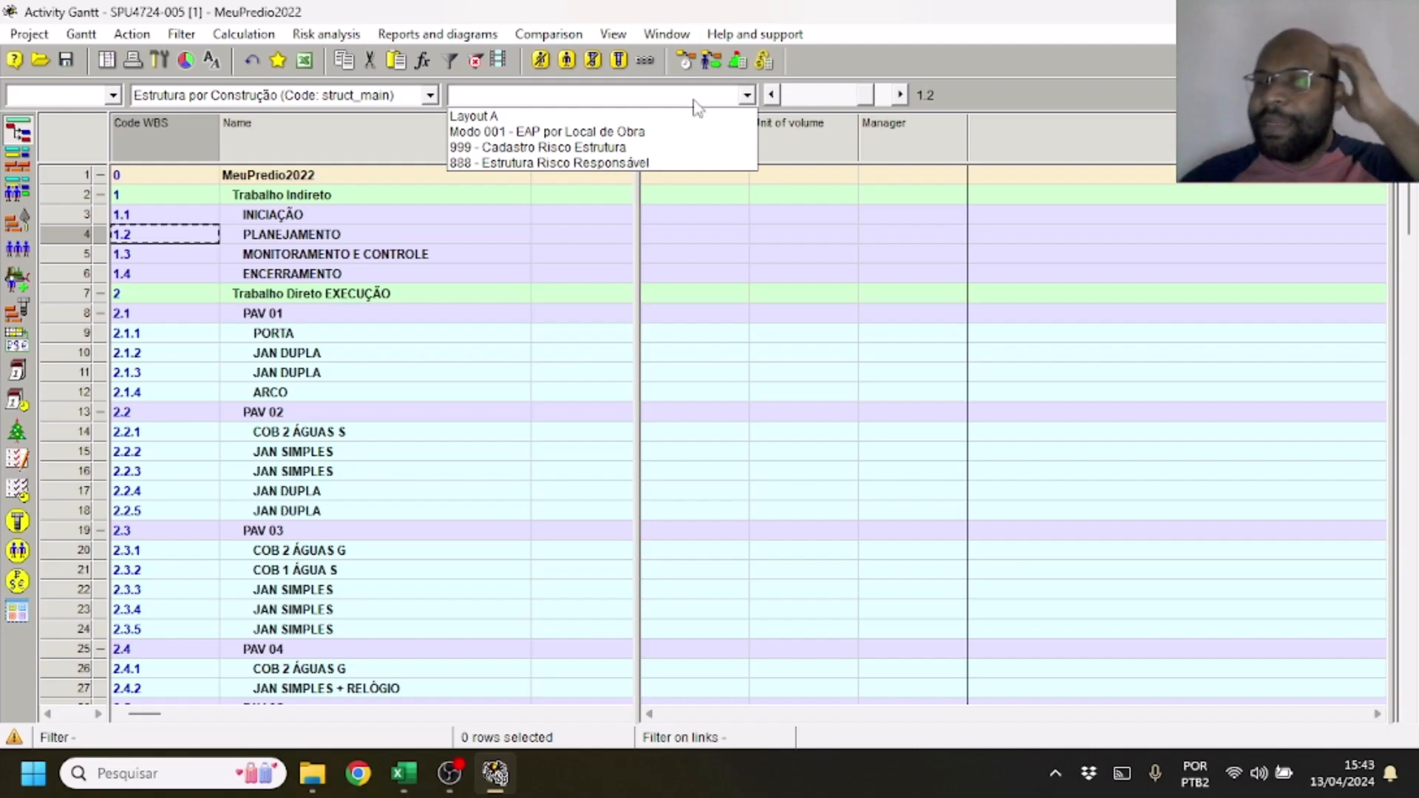
left_click(695, 102)
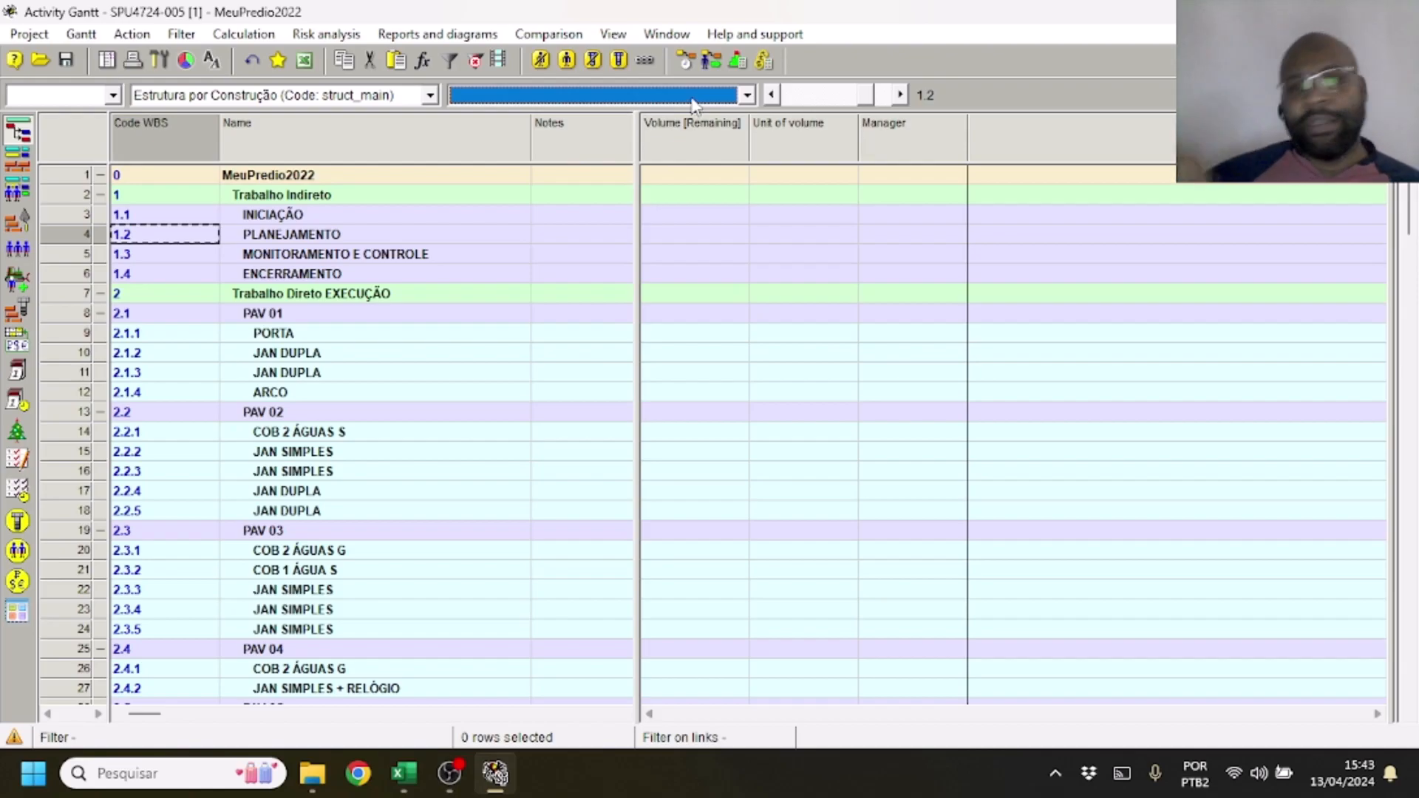
left_click(695, 102)
left_click(637, 133)
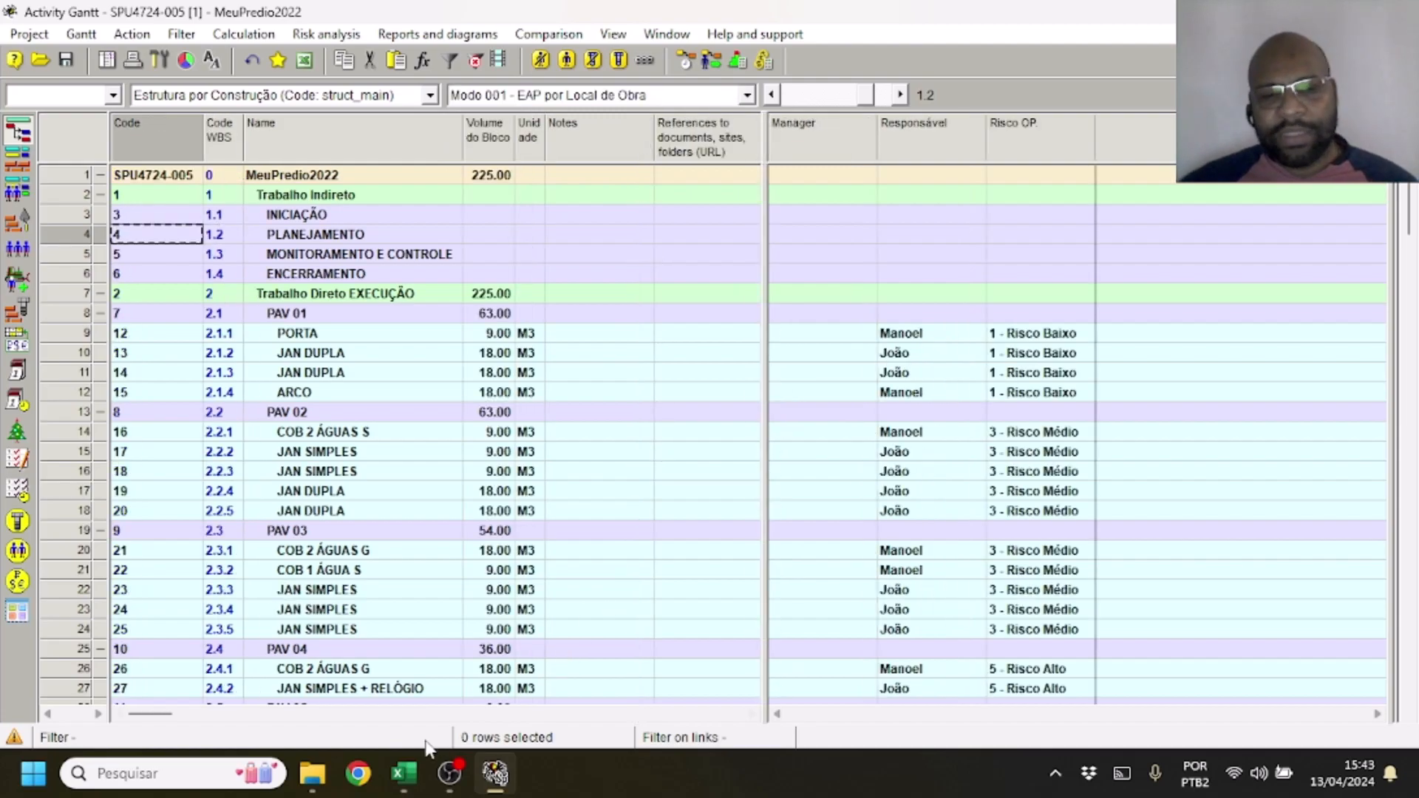
Switch to the Excel requirements sheet and set the status of Requisito 5 to 1
left_click(405, 773)
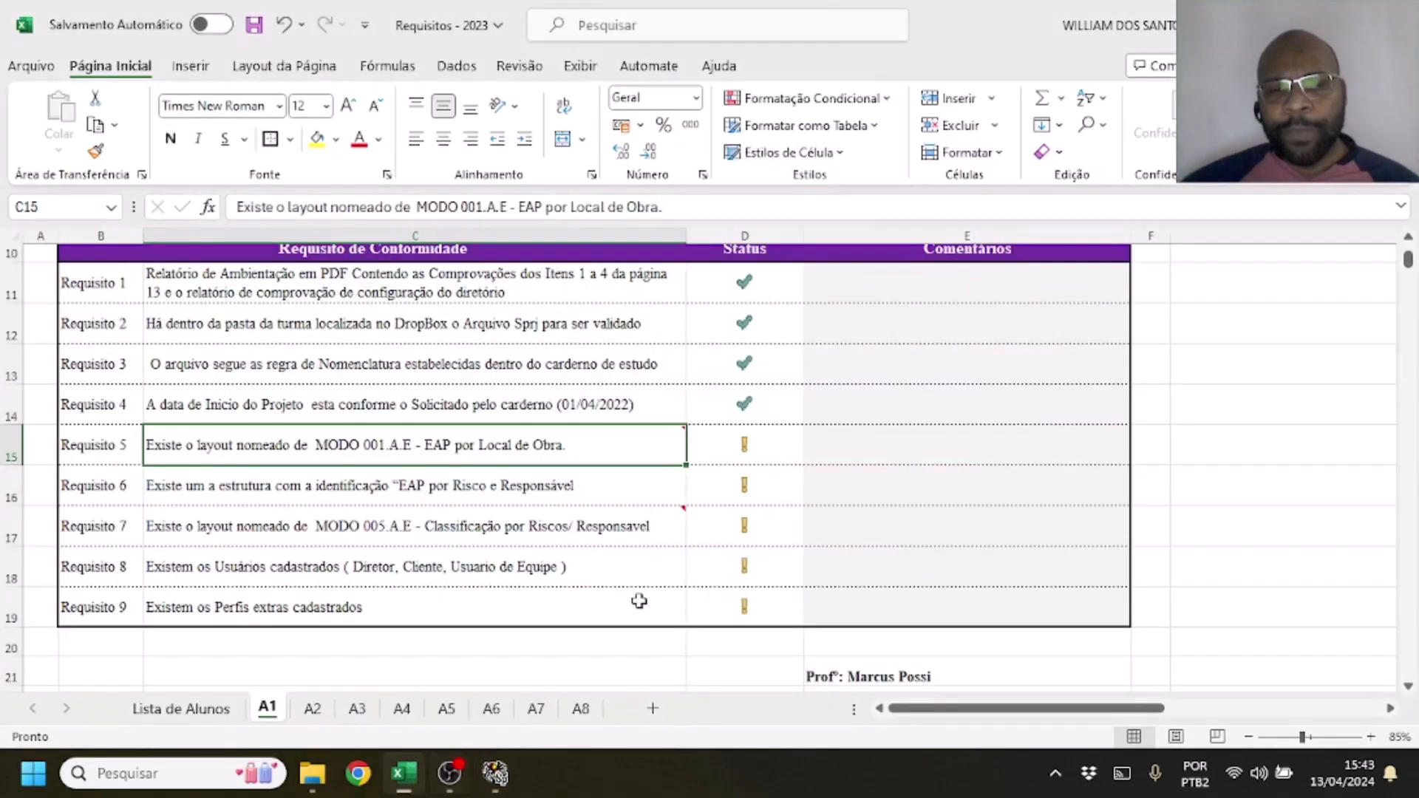
left_click(728, 448)
type("1")
key("Return")
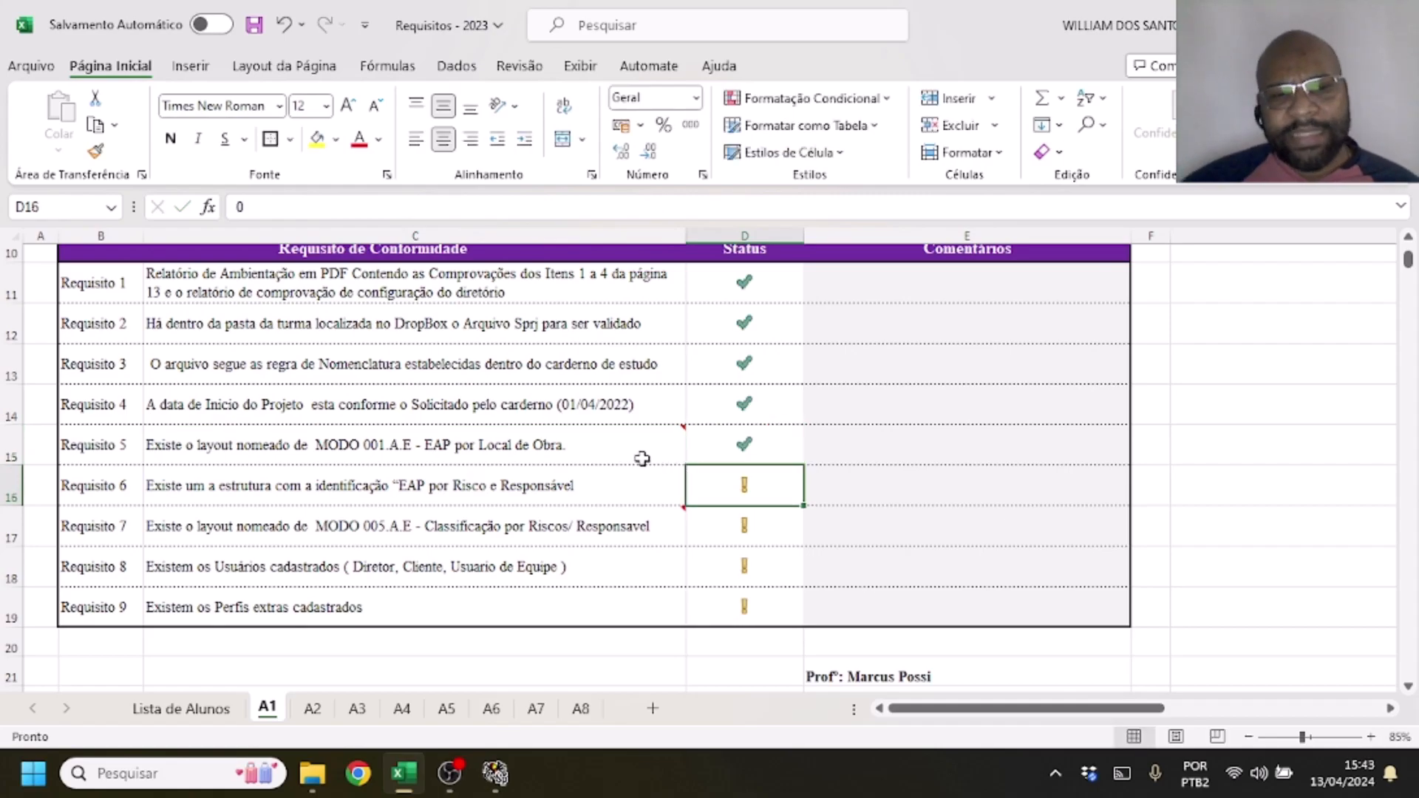
Switch from the Requisito 6 row to Spider Project, show the Estrutura Analítica Riscos / Responsaveis structure and review its rows
left_click(560, 488)
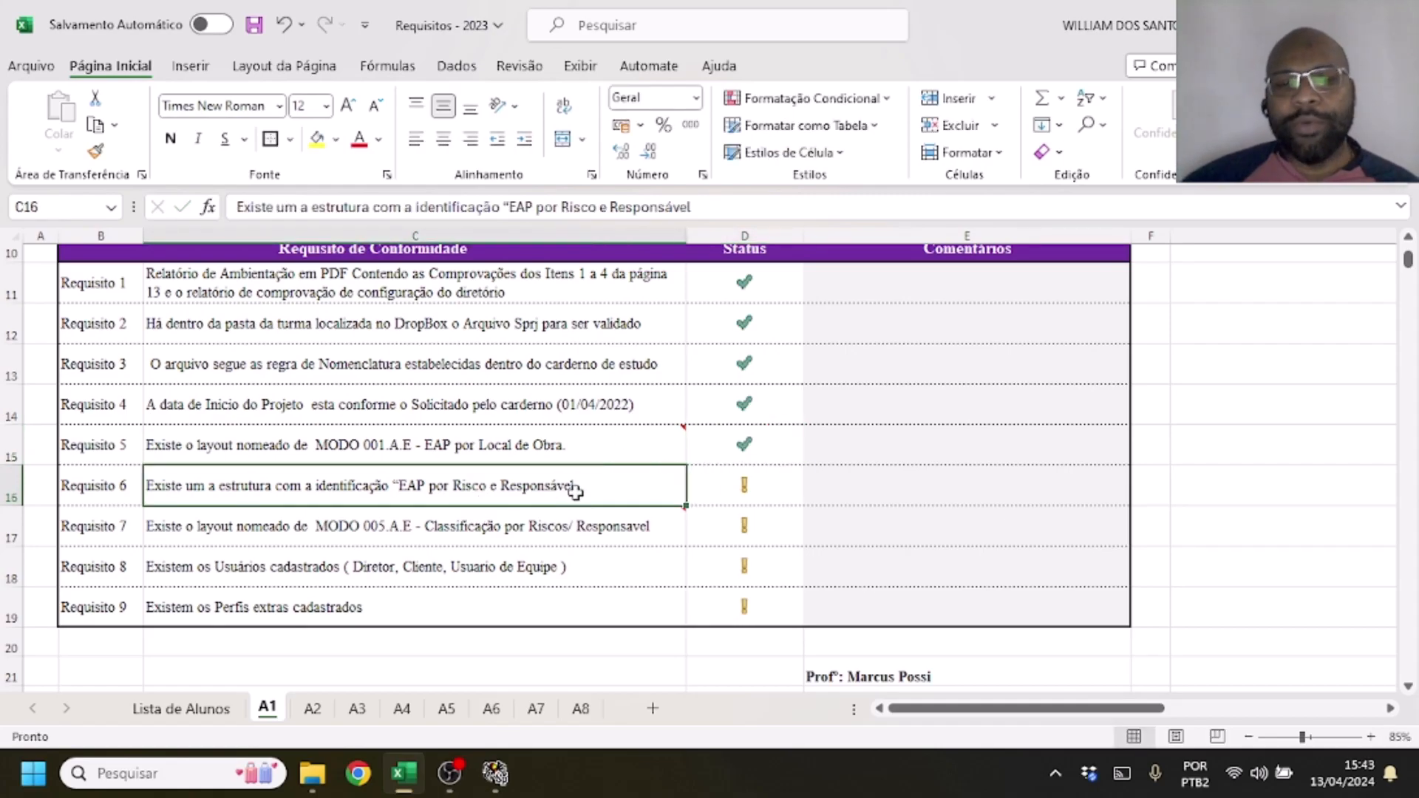
left_click(493, 785)
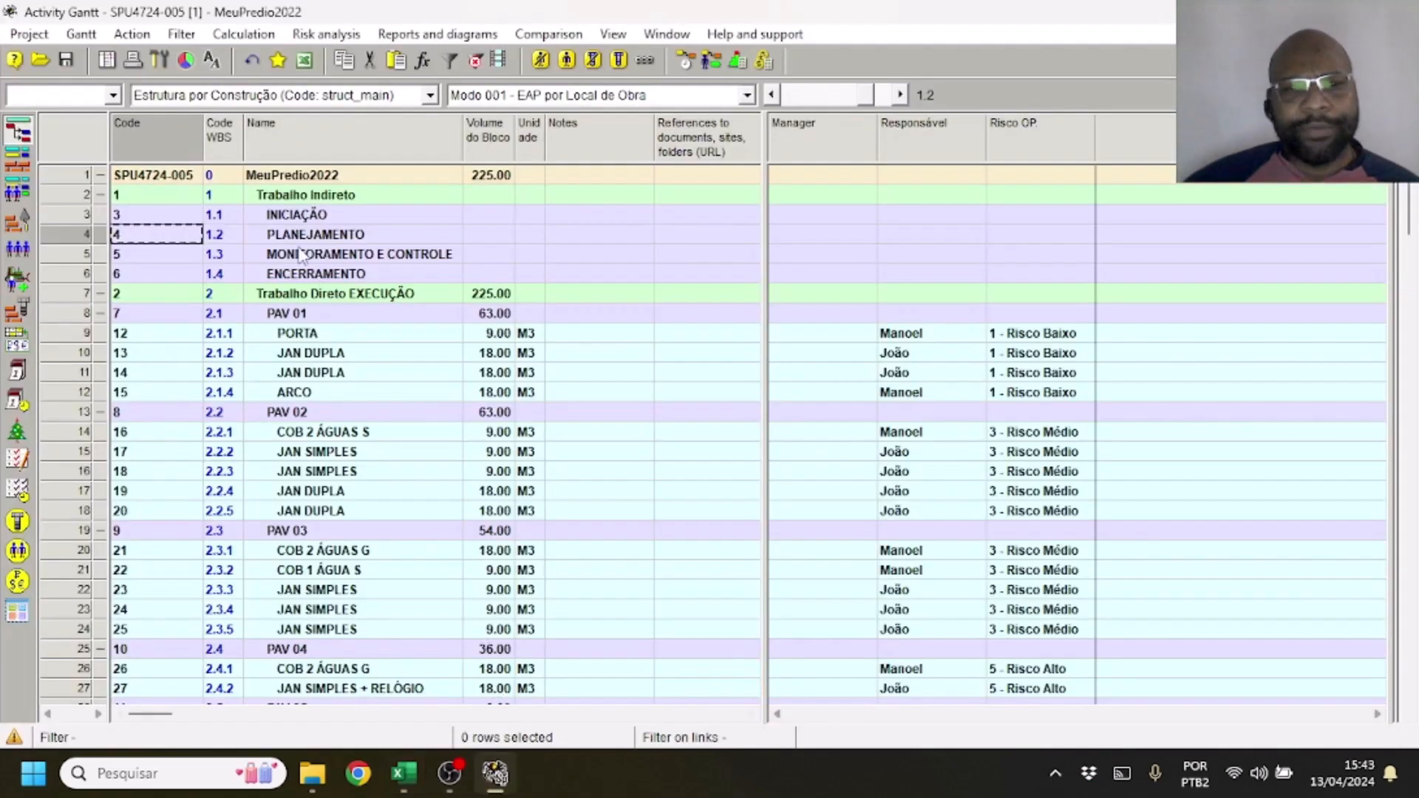
left_click(417, 98)
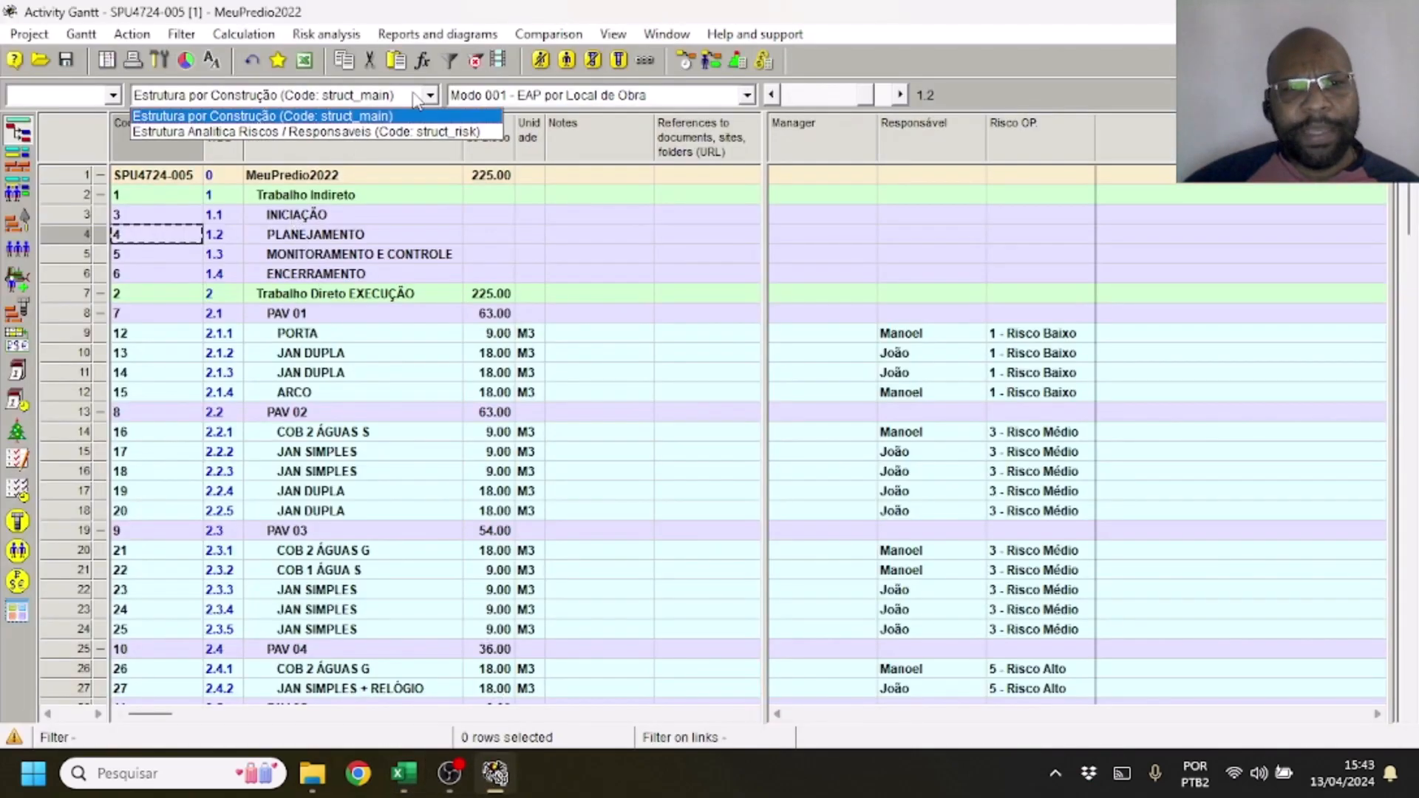
left_click(380, 131)
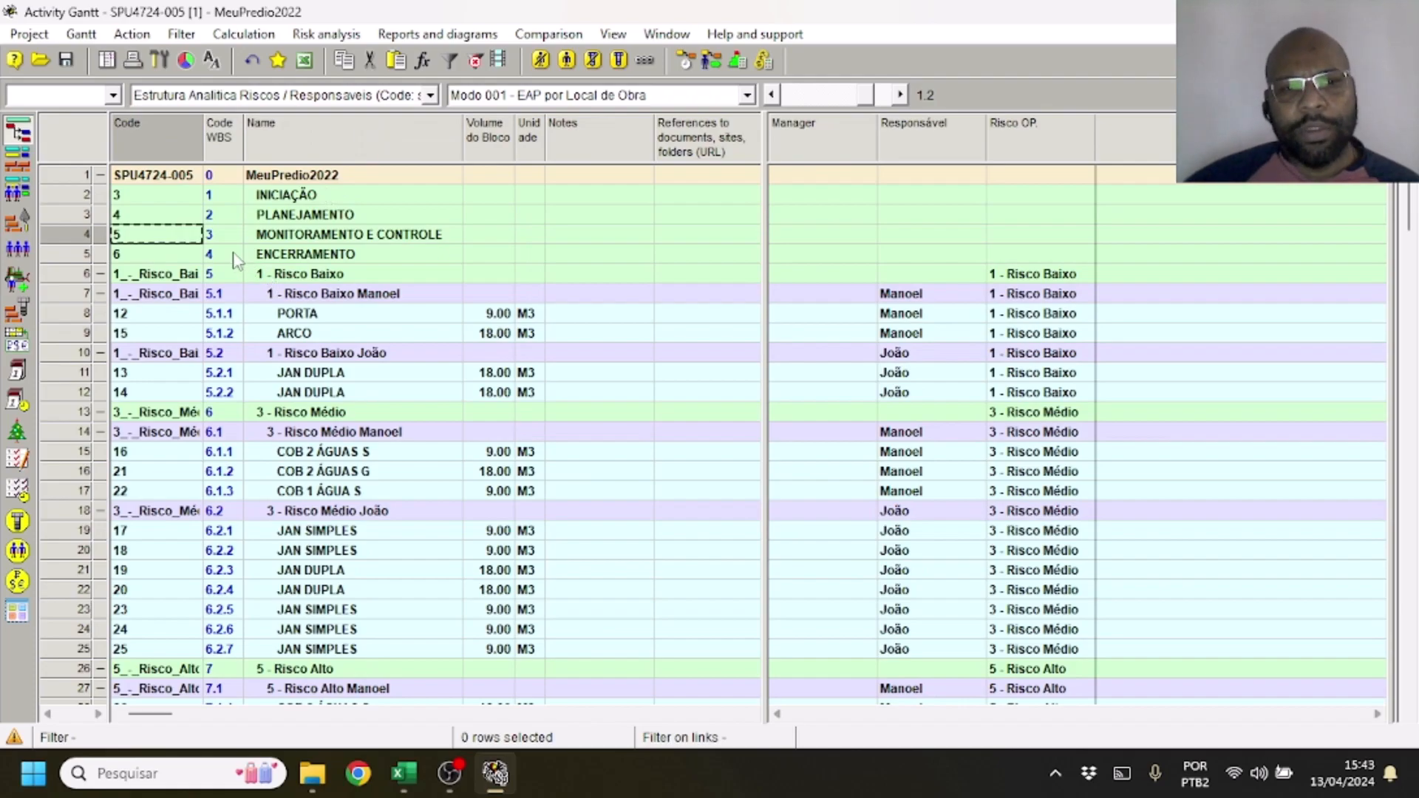
scroll(396, 247, "down", 2)
scroll(395, 249, "down", 2)
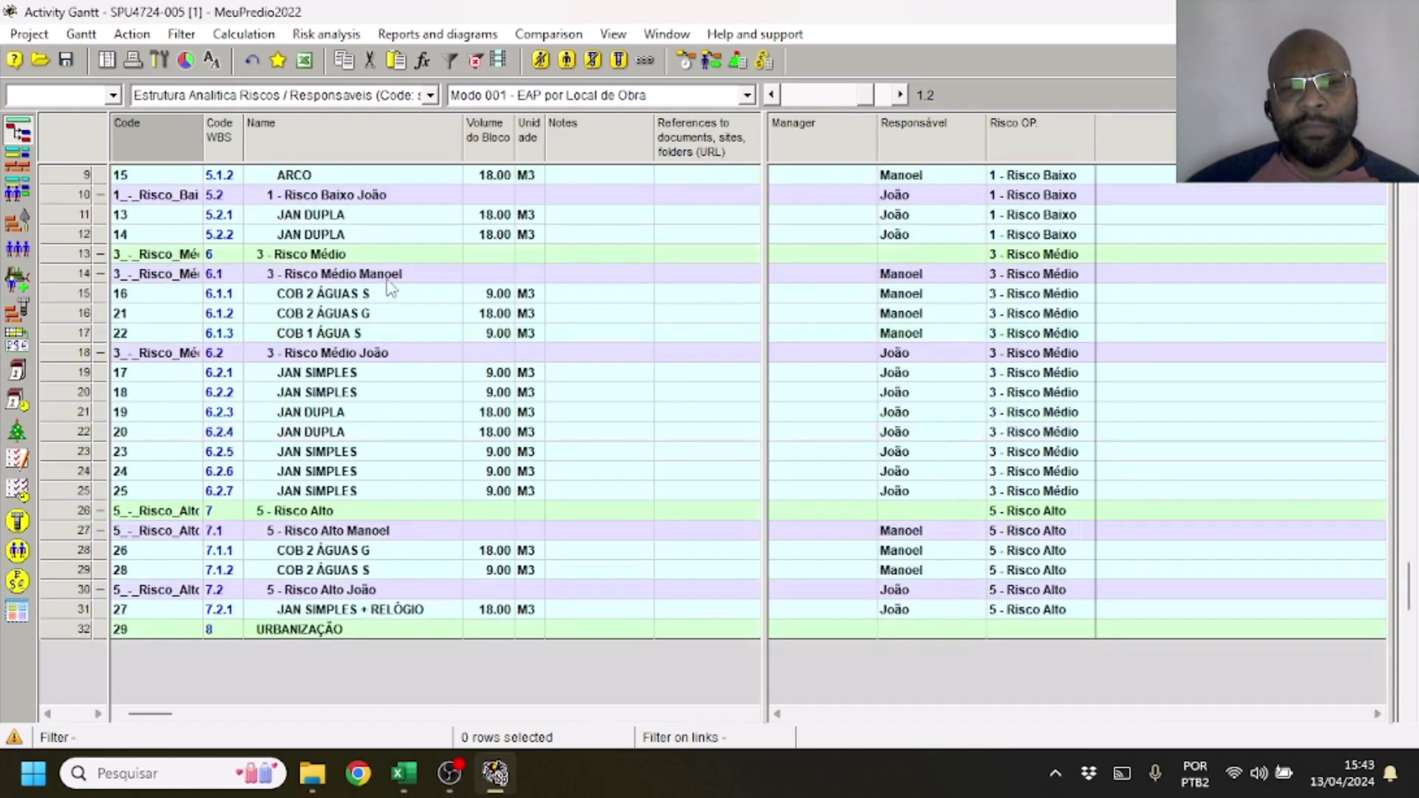
scroll(399, 266, "up", 4)
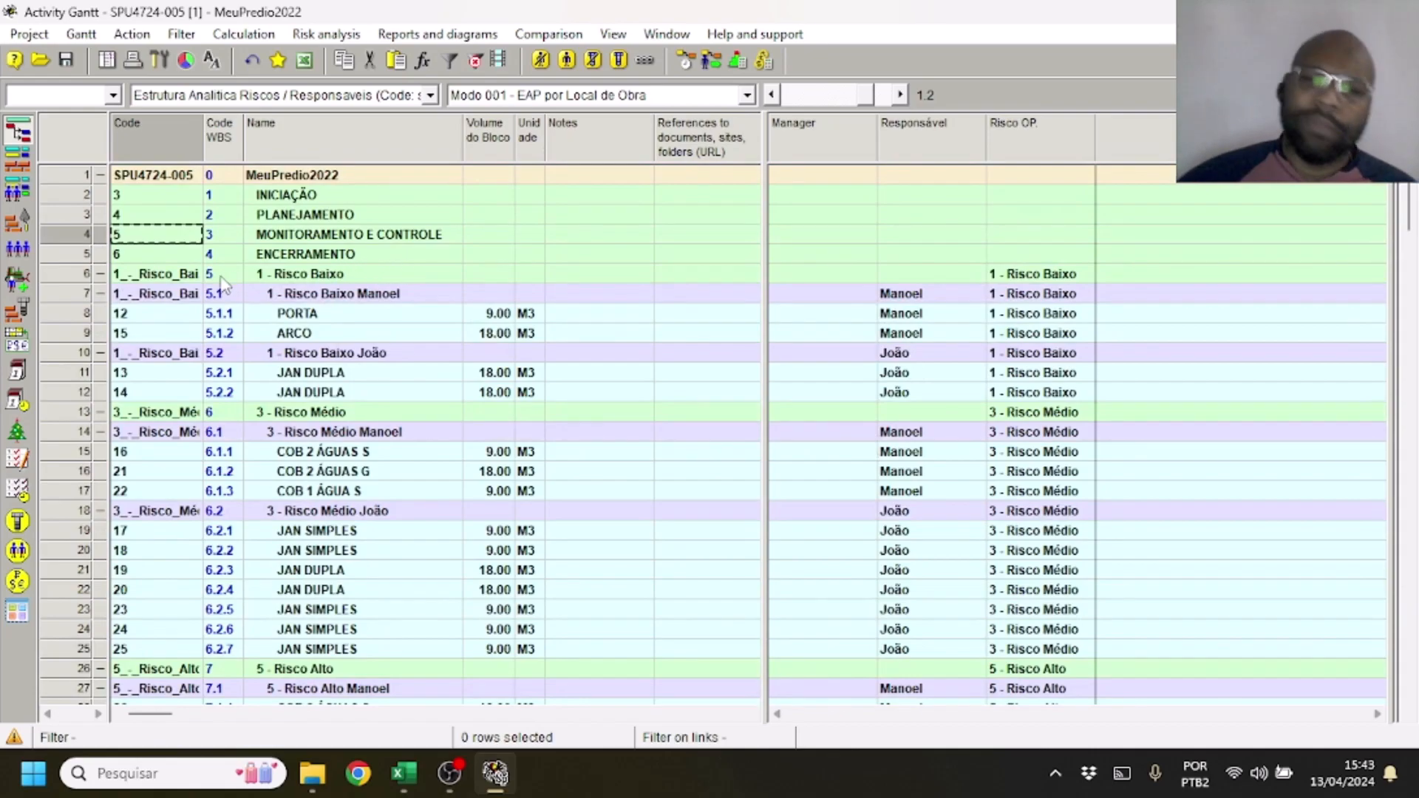
Update the Estrutura Analítica Riscos / Responsaveis WBS by its Risco OP. and Responsável fields, and review the regrouped activities
left_click(29, 34)
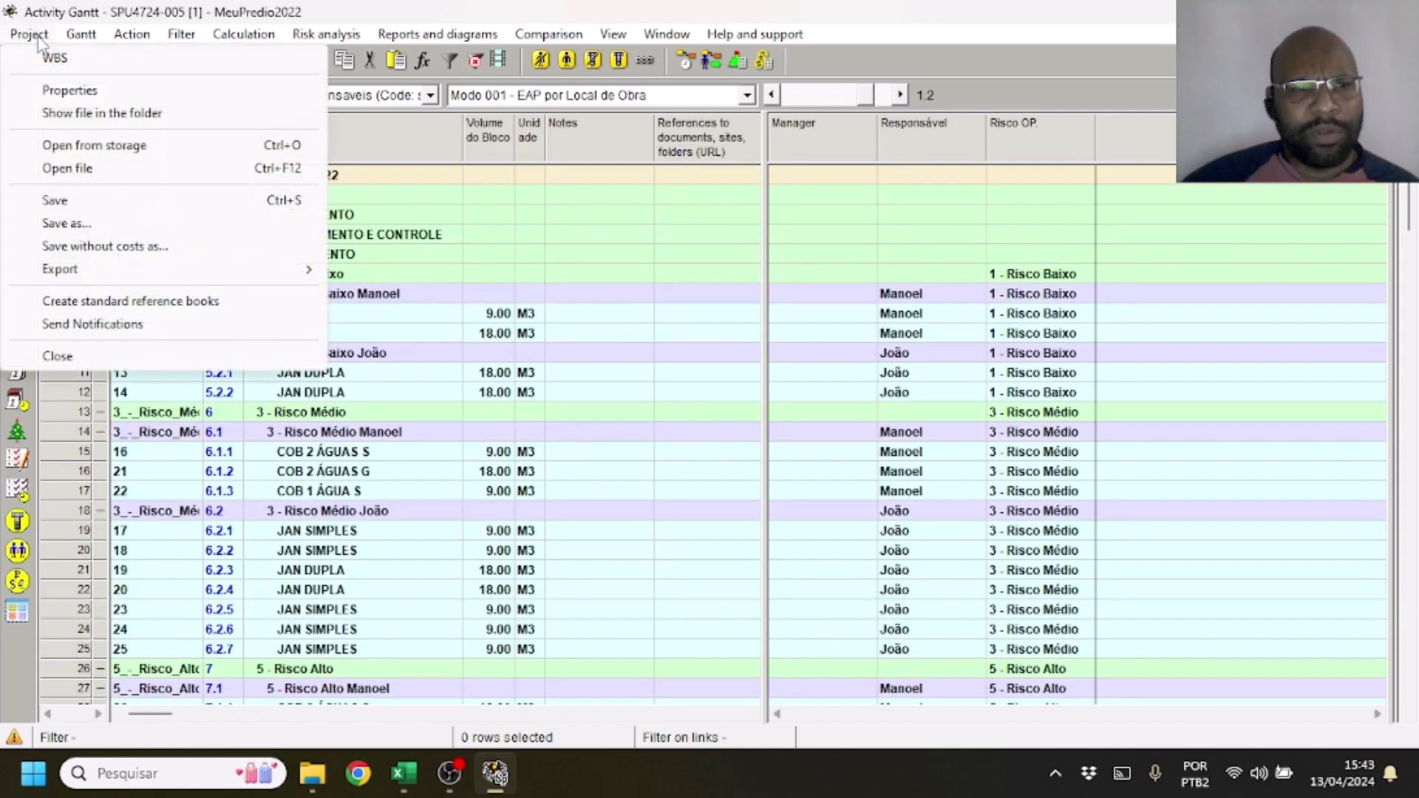
left_click(62, 89)
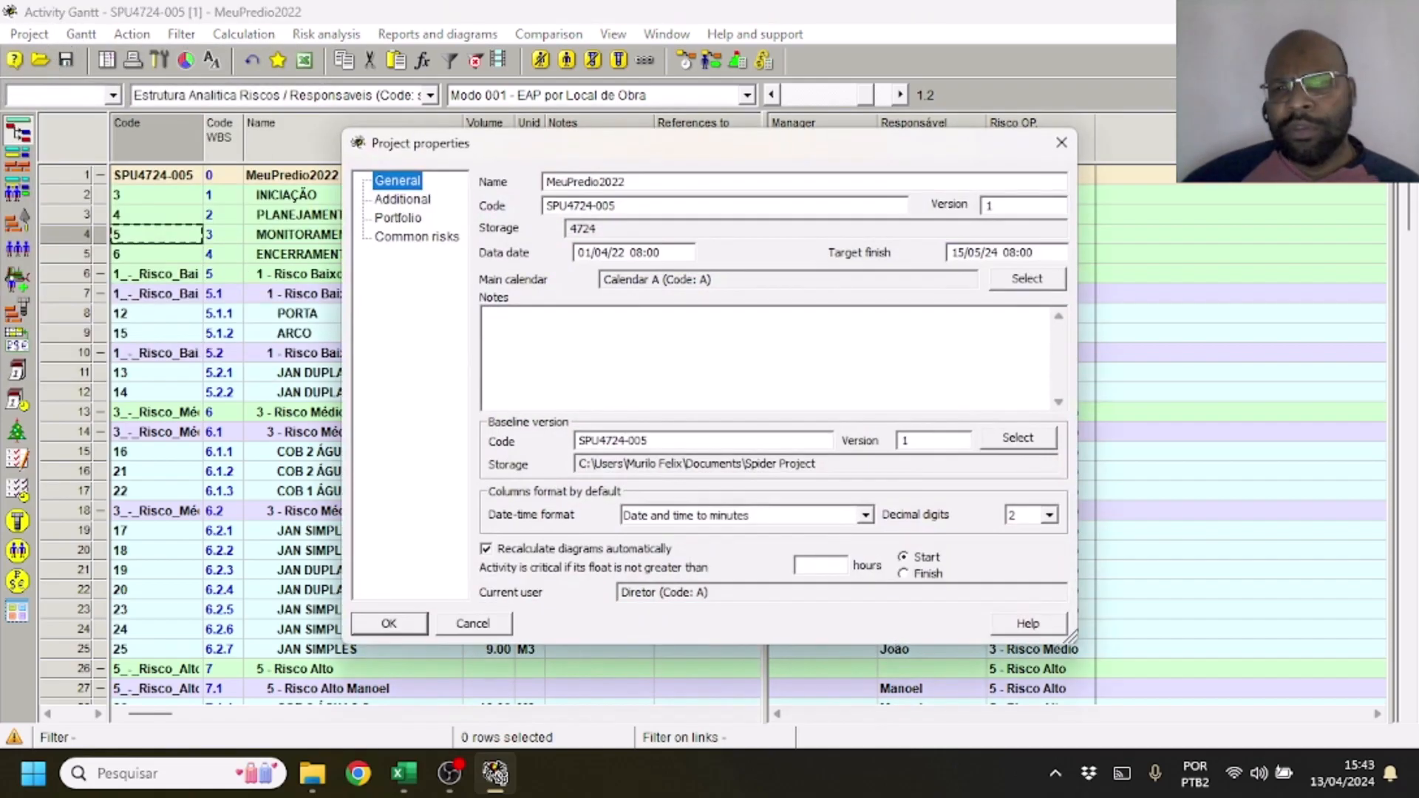
left_click(1062, 143)
left_click(29, 34)
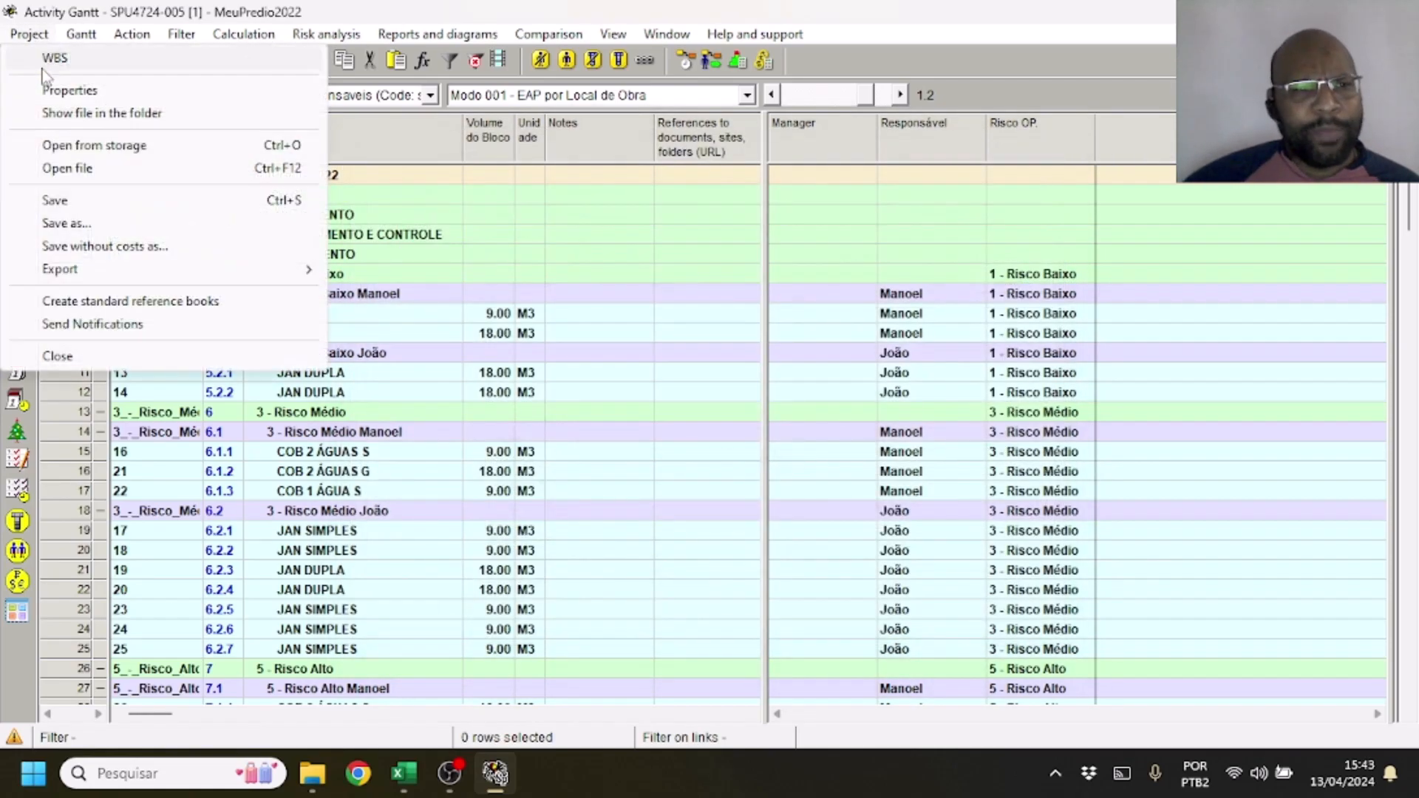
left_click(79, 62)
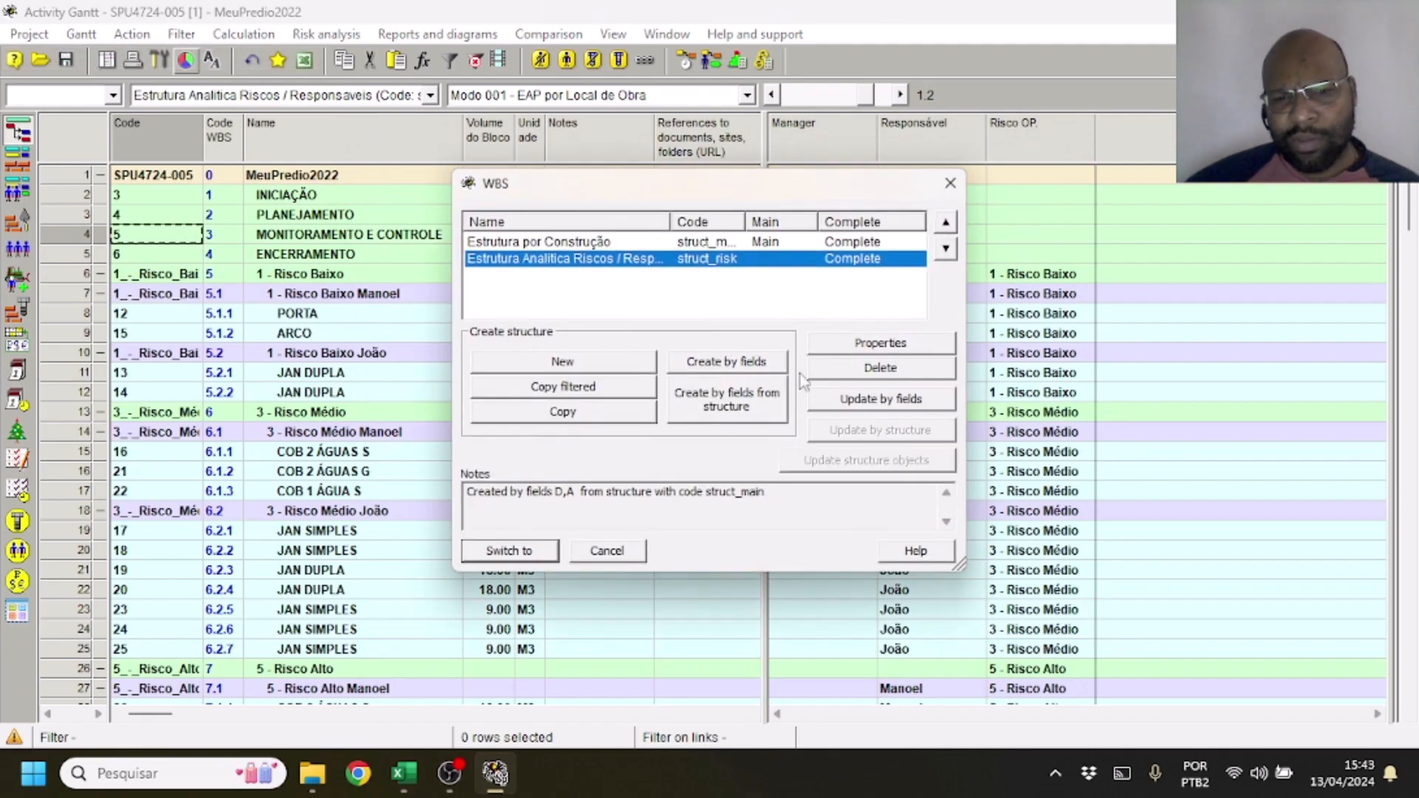
left_click(839, 403)
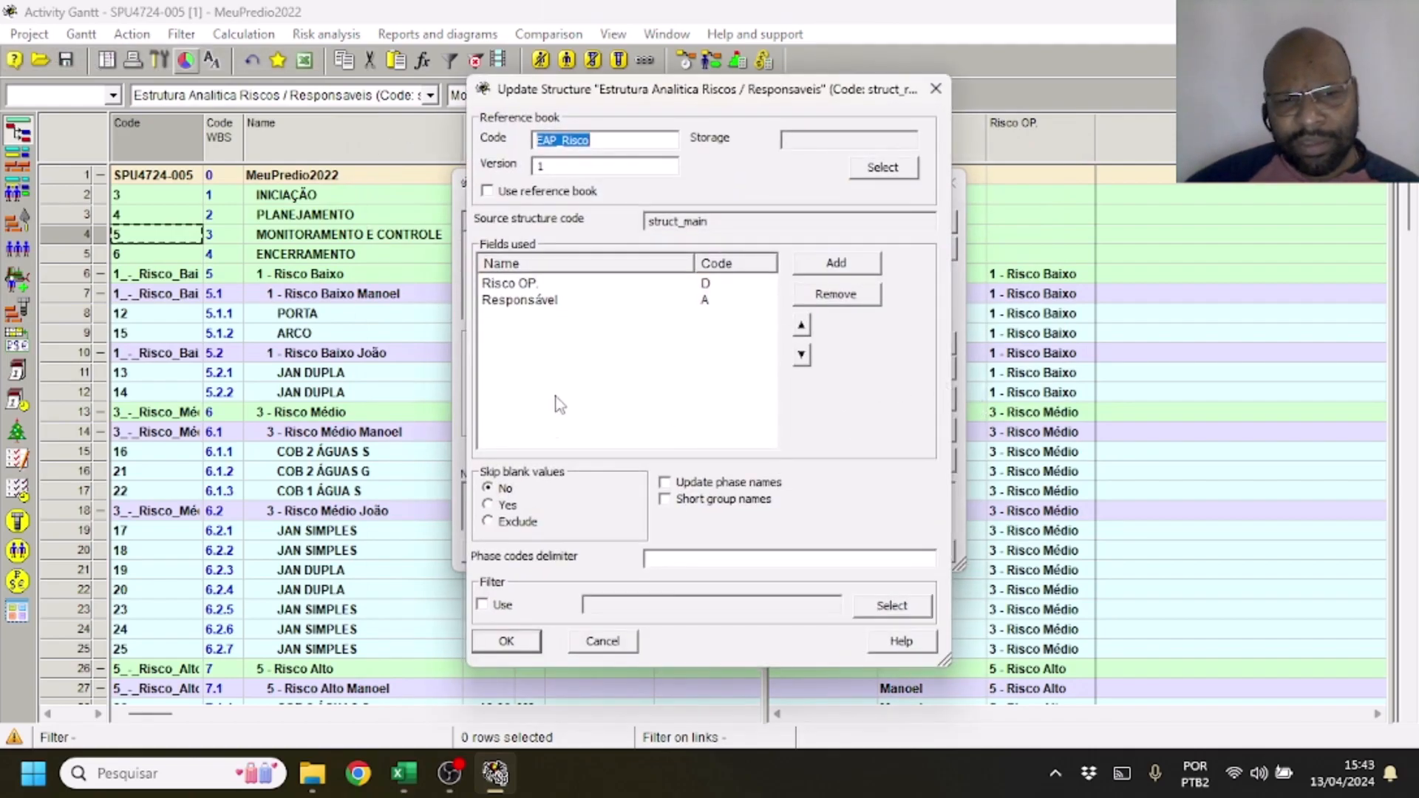
left_click(534, 648)
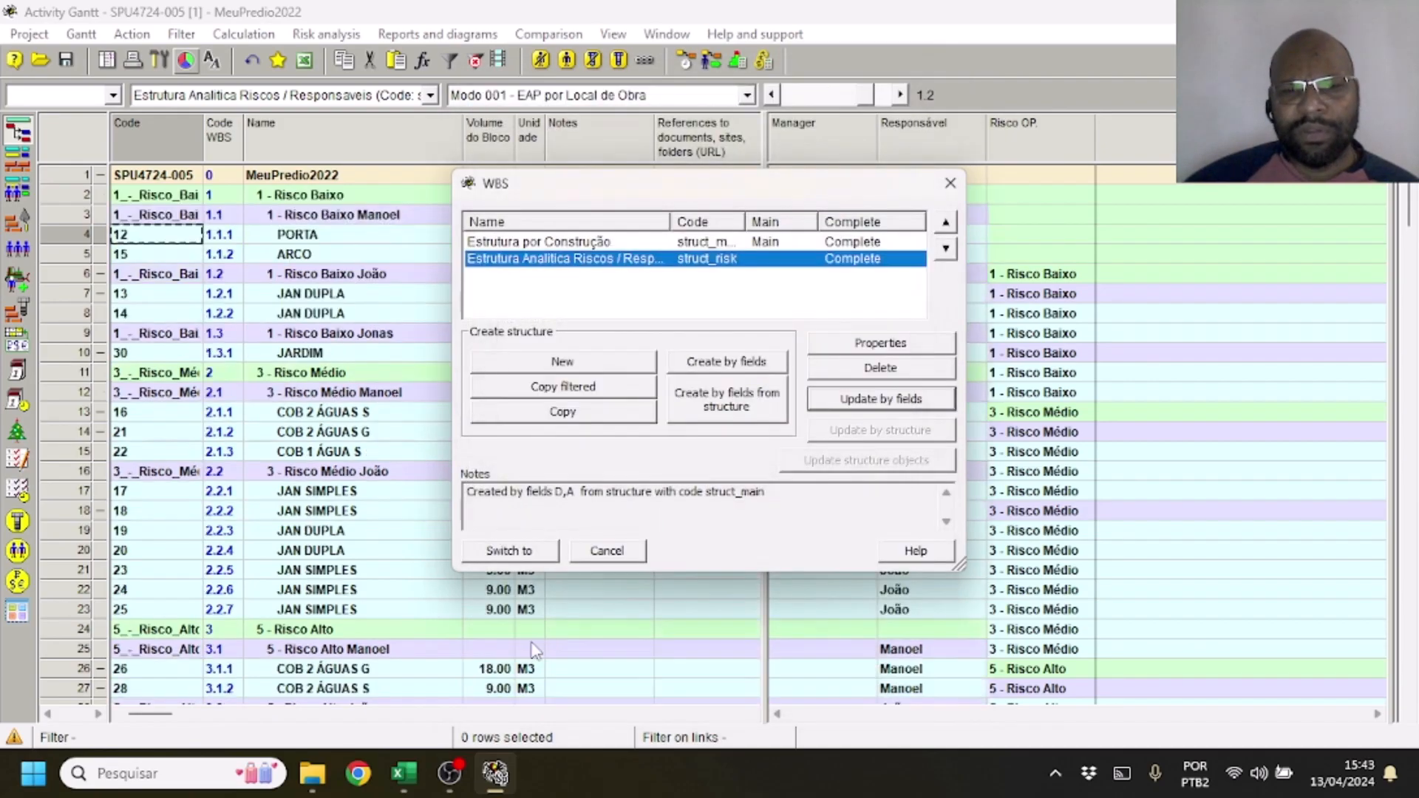
left_click(951, 183)
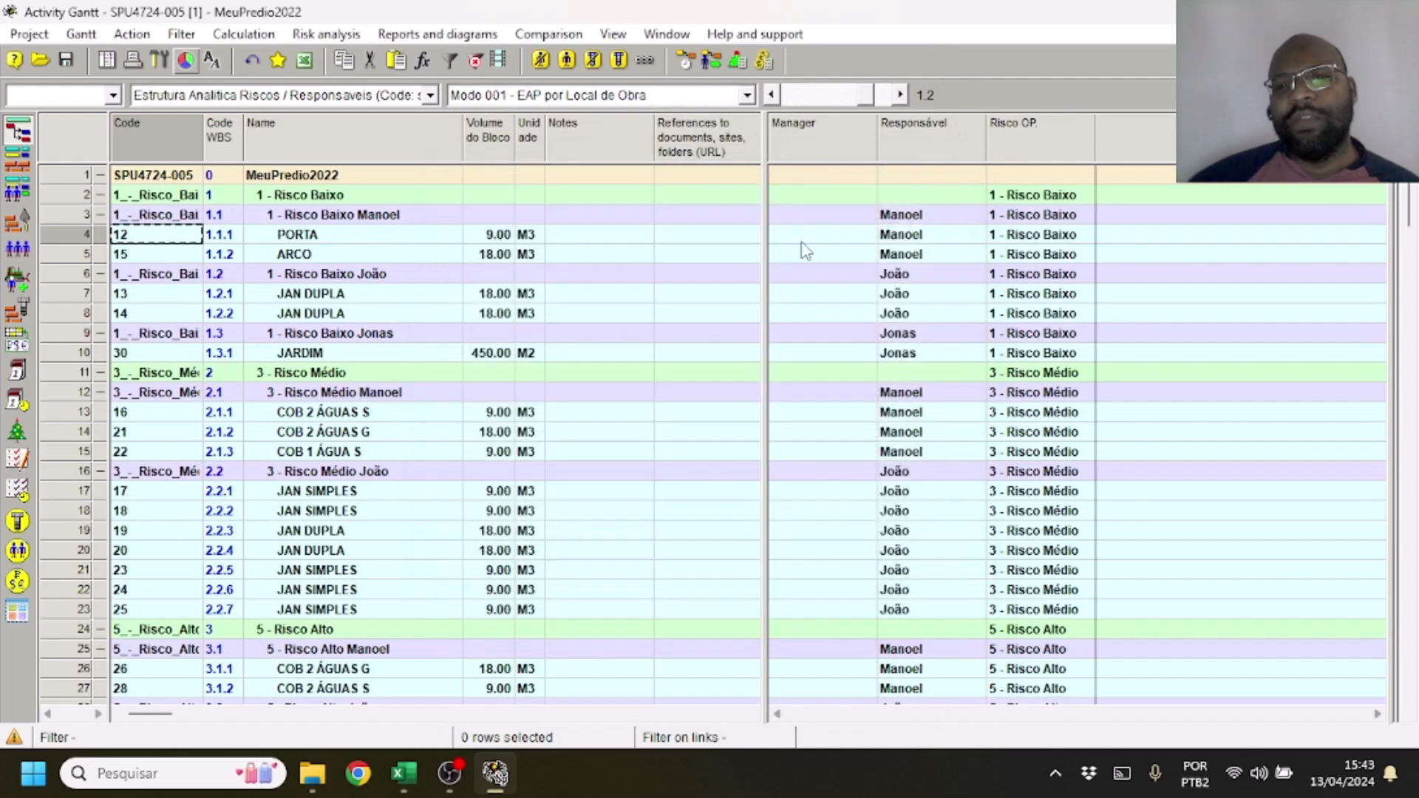
scroll(213, 220, "down", 2)
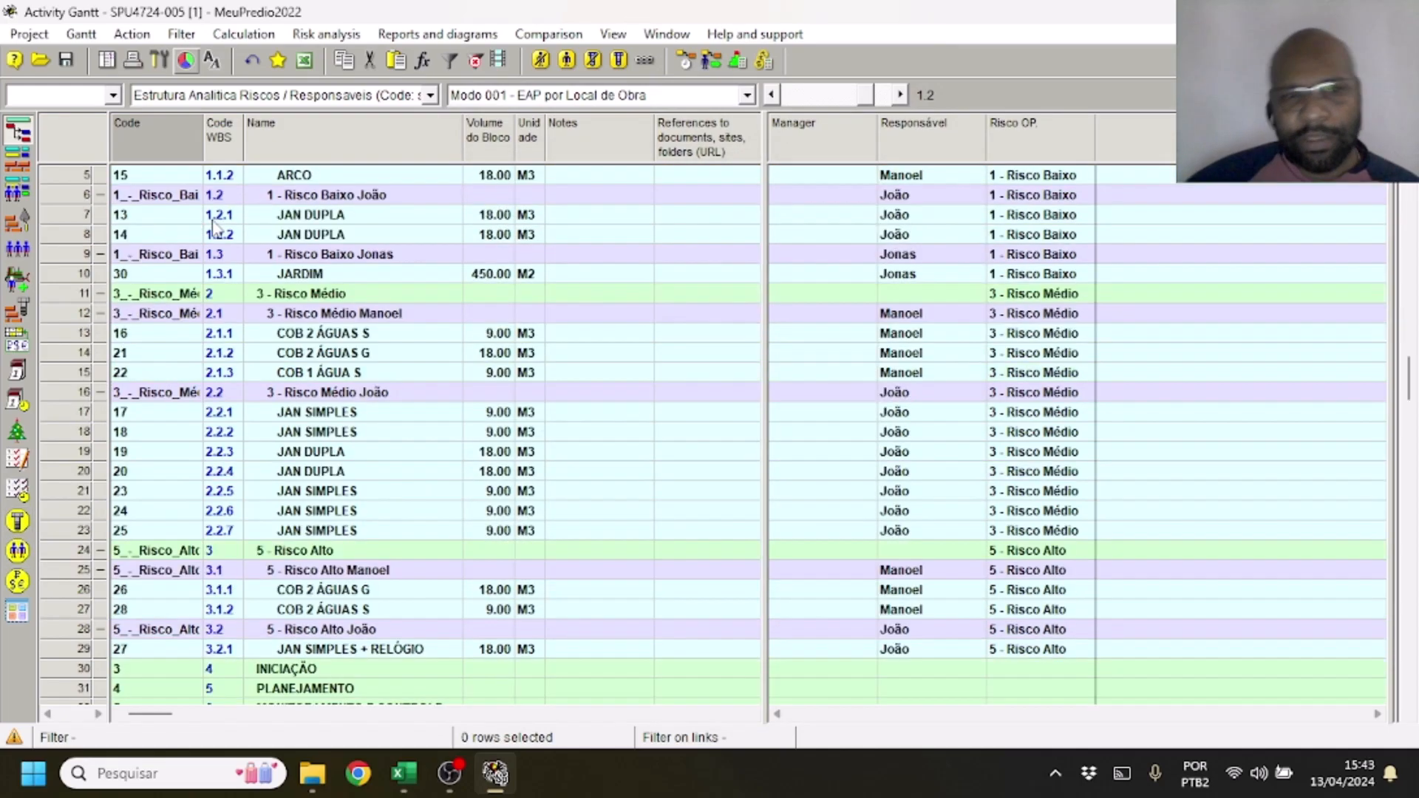
scroll(318, 287, "up", 2)
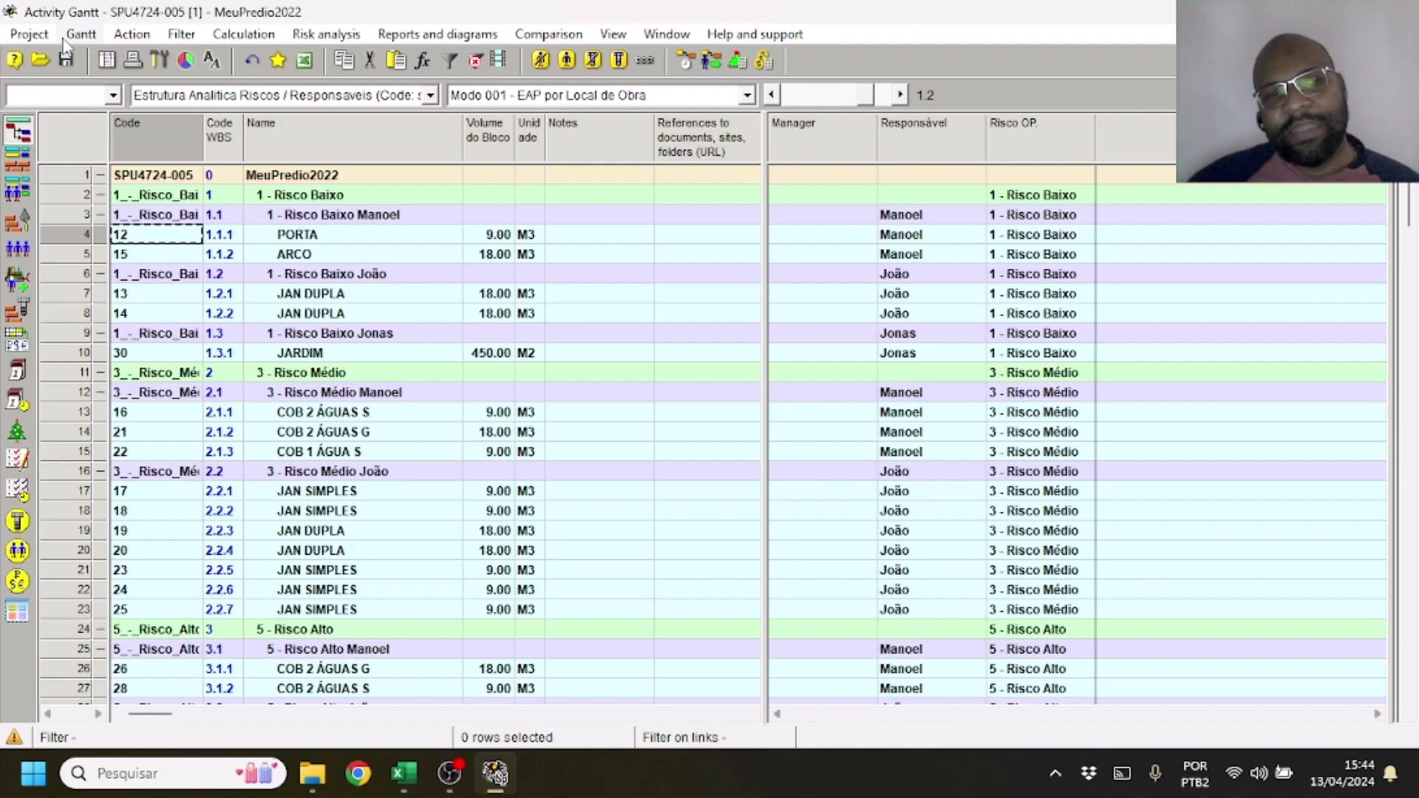
Look at the project's WBS list again and keep Estrutura Analítica Riscos / Responsaveis as the displayed structure
left_click(30, 34)
left_click(33, 53)
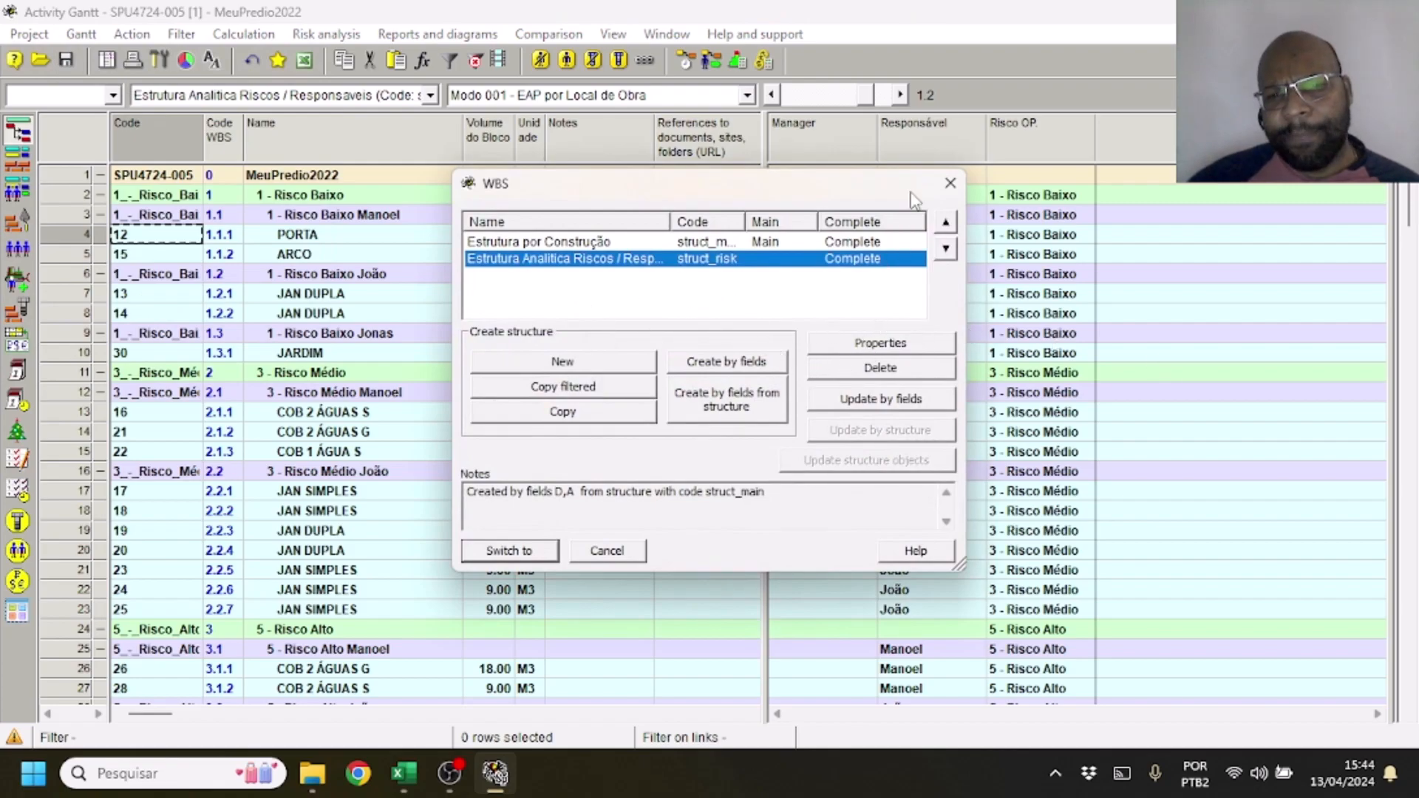
left_click(950, 183)
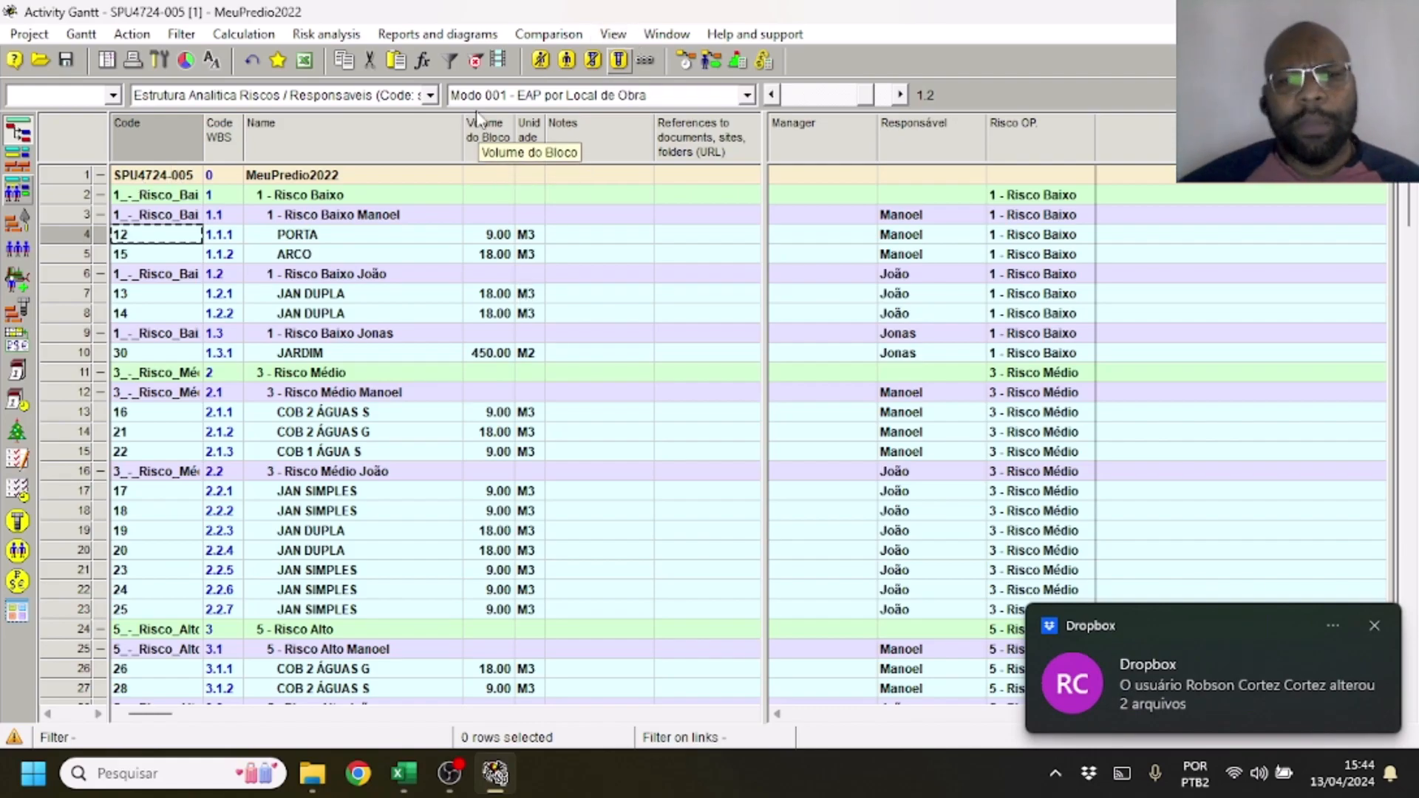
left_click(432, 96)
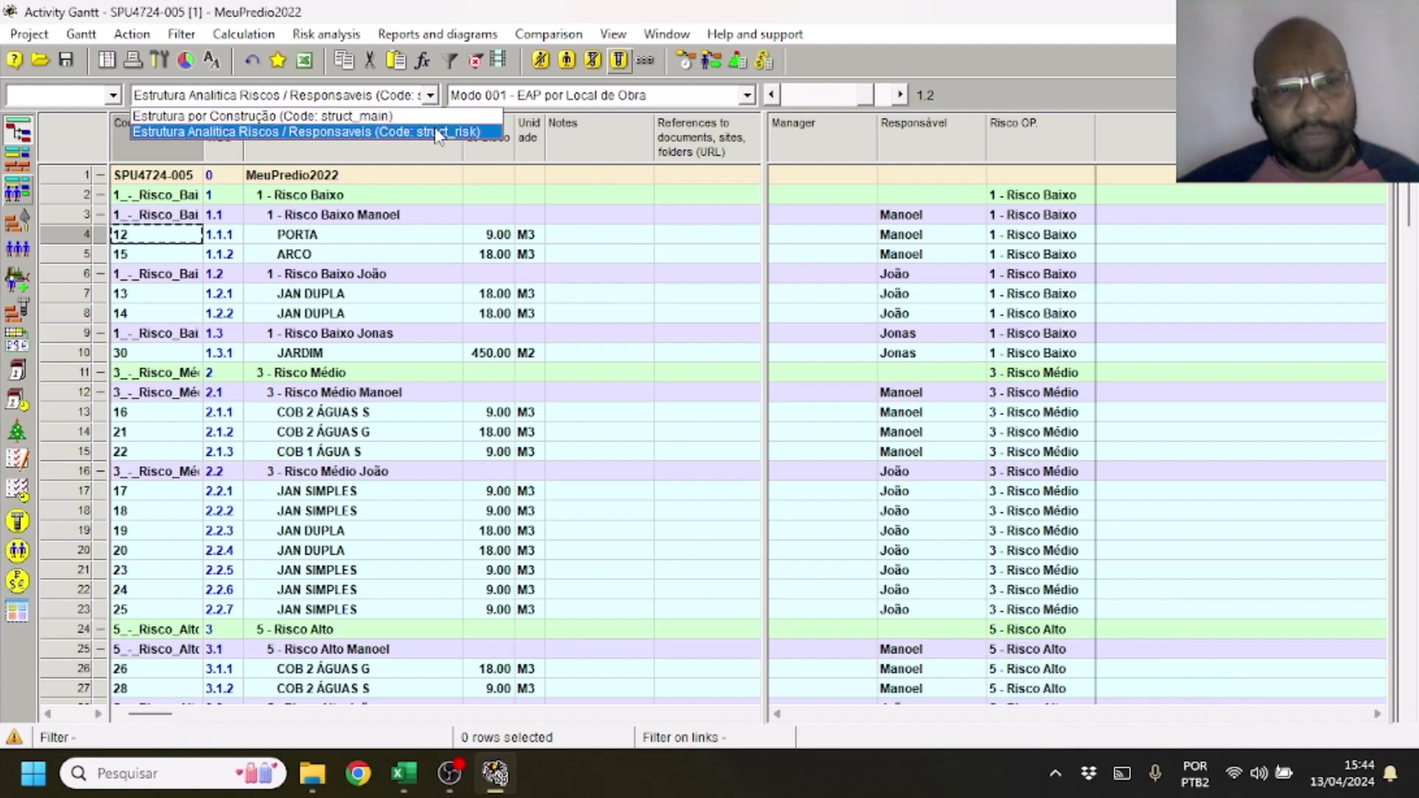
left_click(405, 133)
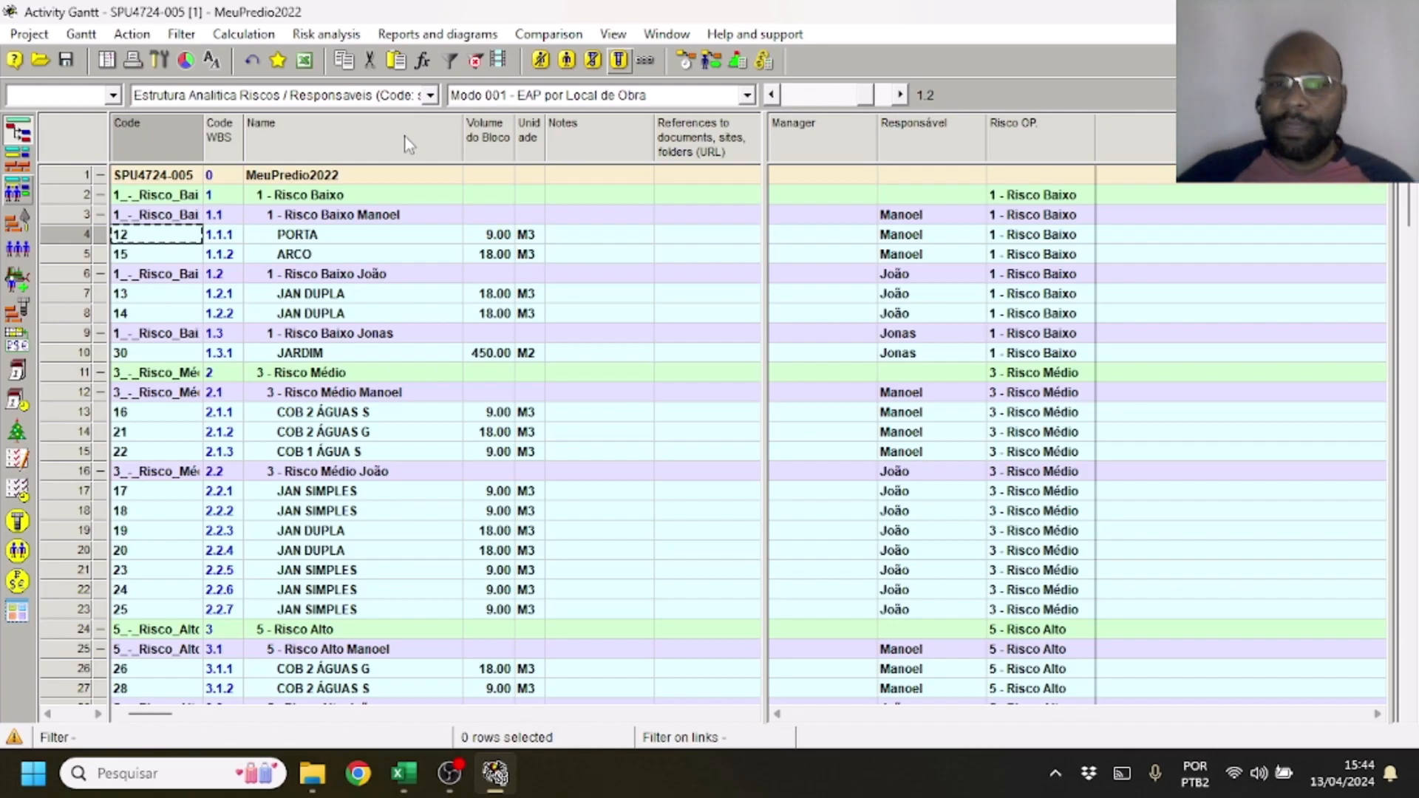
Switch to the Excel requirements sheet and set the status of Requisito 6 to 1
left_click(402, 774)
left_click(733, 487)
type("1")
key("Return")
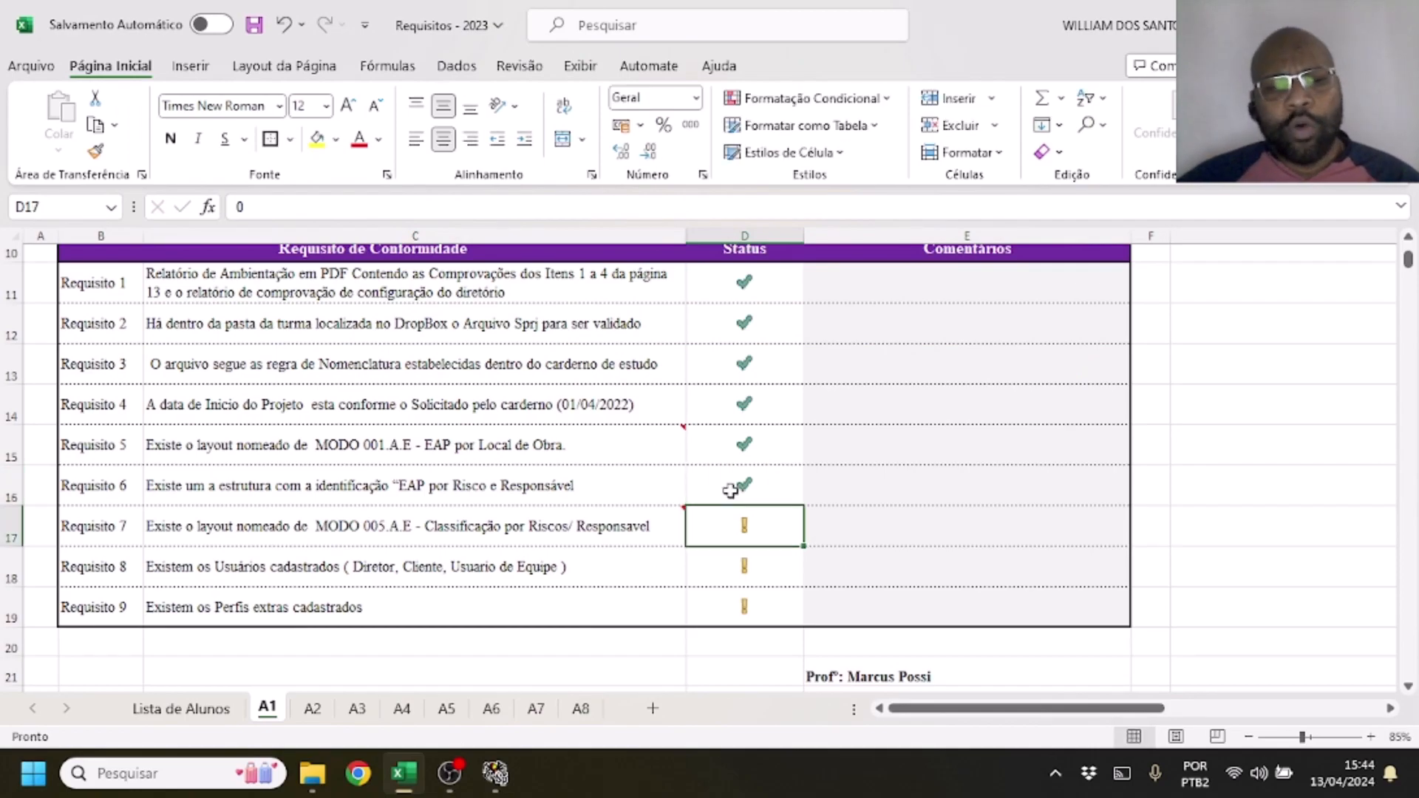
Check Spider Project's available layouts and the table of layouts for the one Requisito 7 requires, and return to the Activity Gantt
left_click(494, 773)
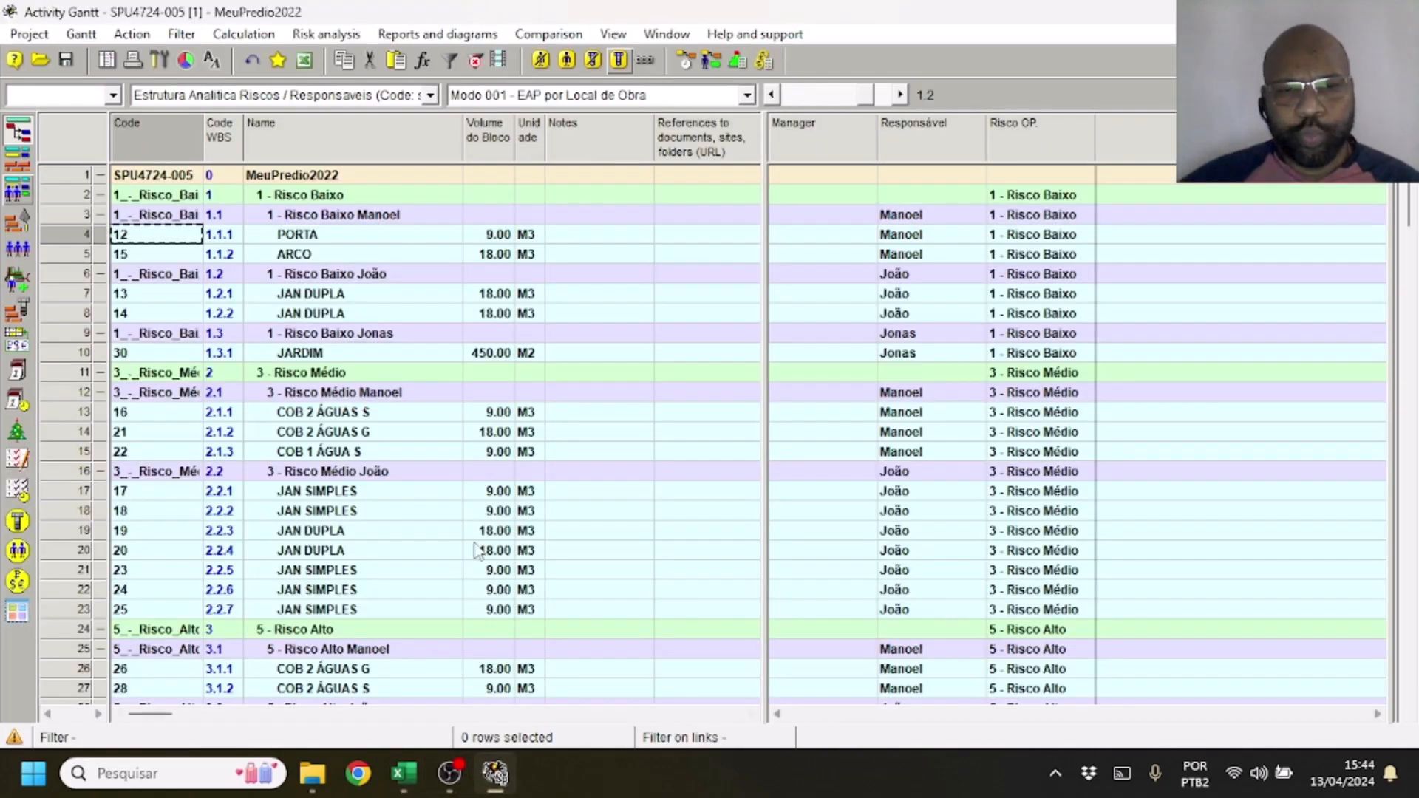
left_click(737, 97)
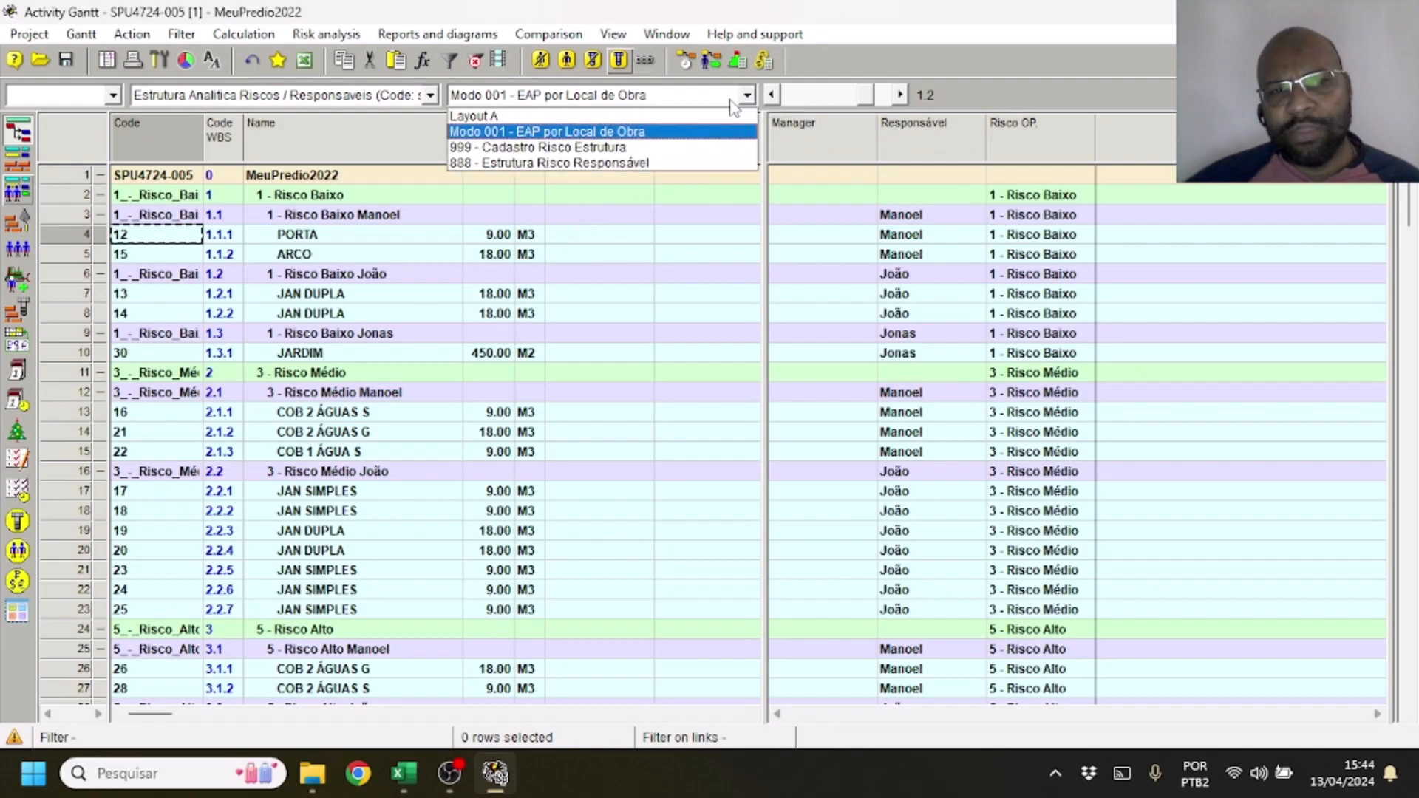
left_click(607, 34)
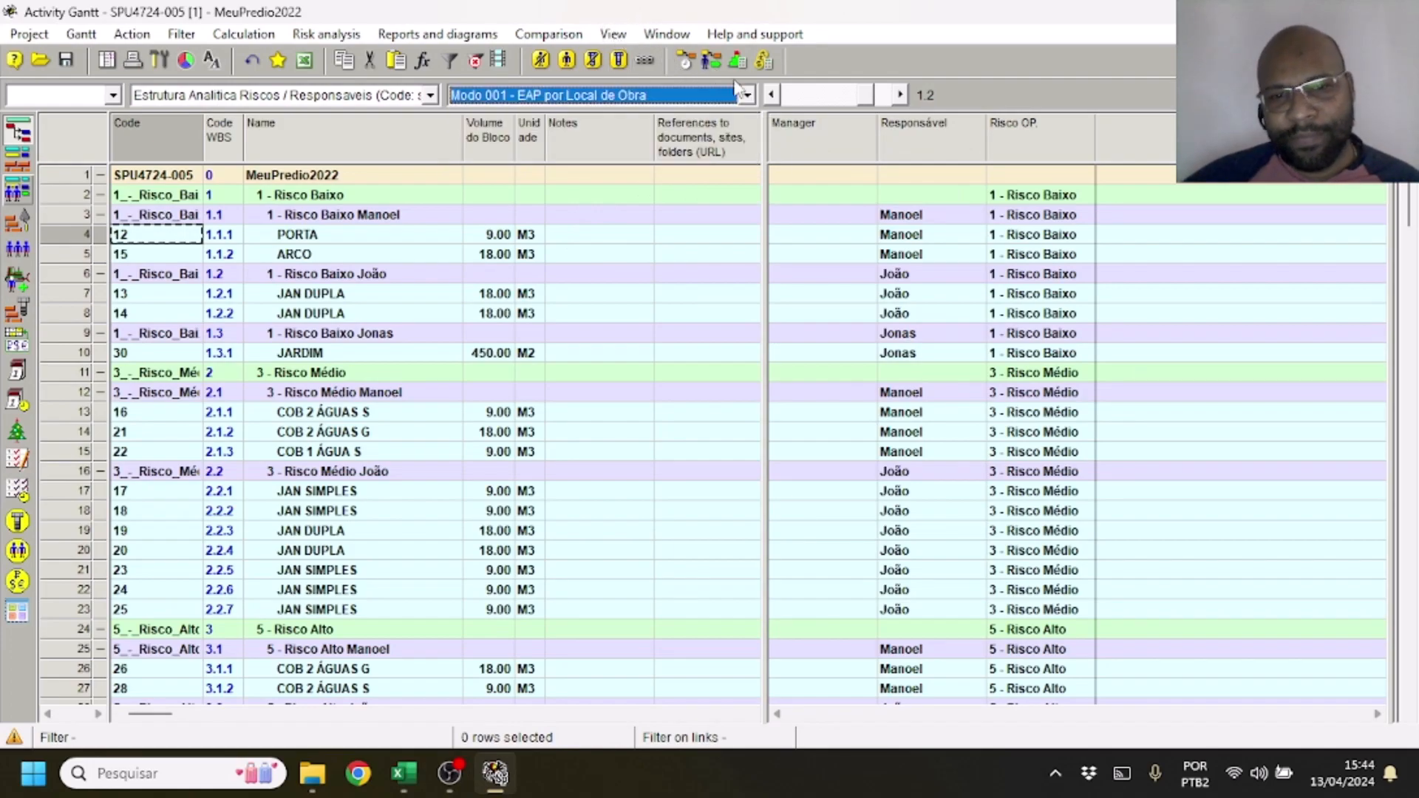
left_click(612, 35)
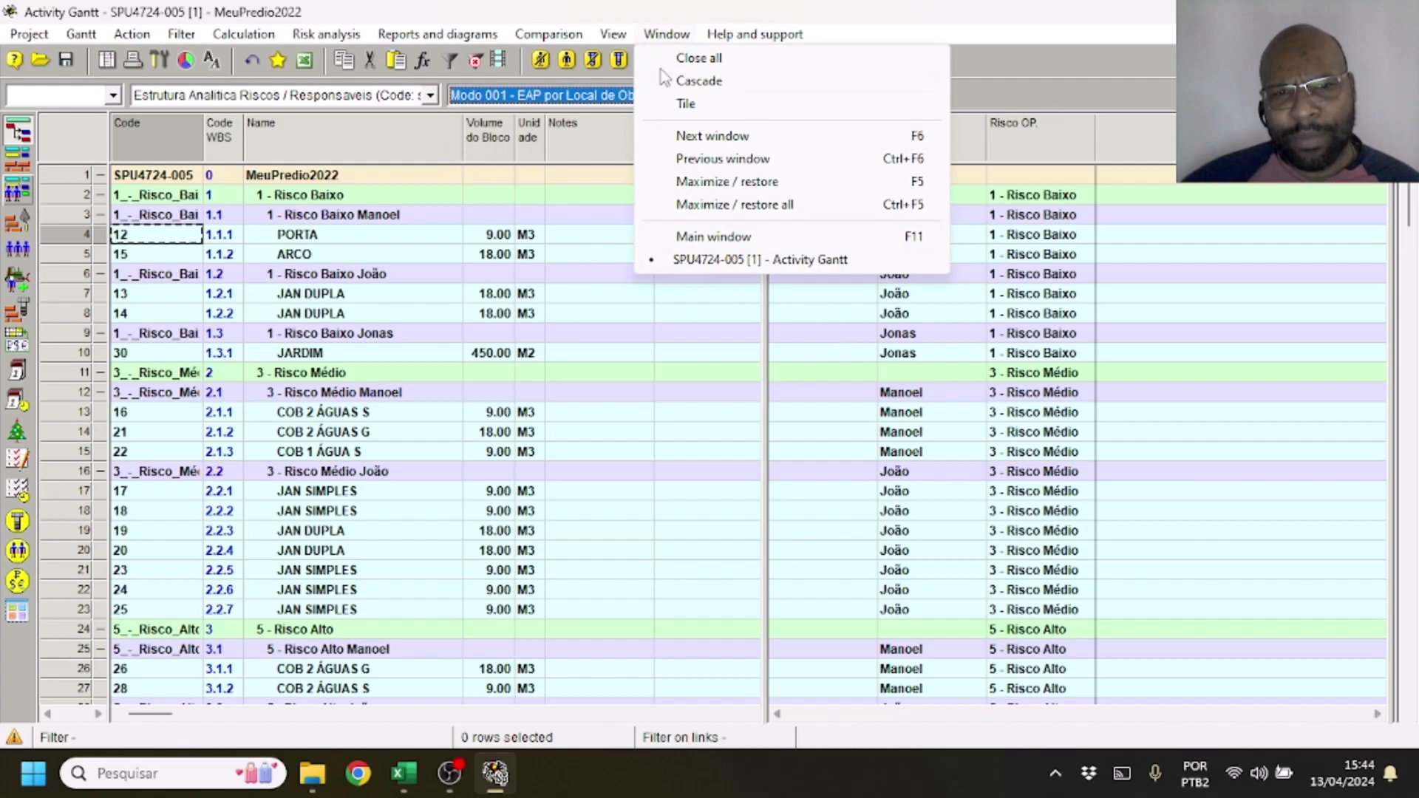
mouse_move(662, 334)
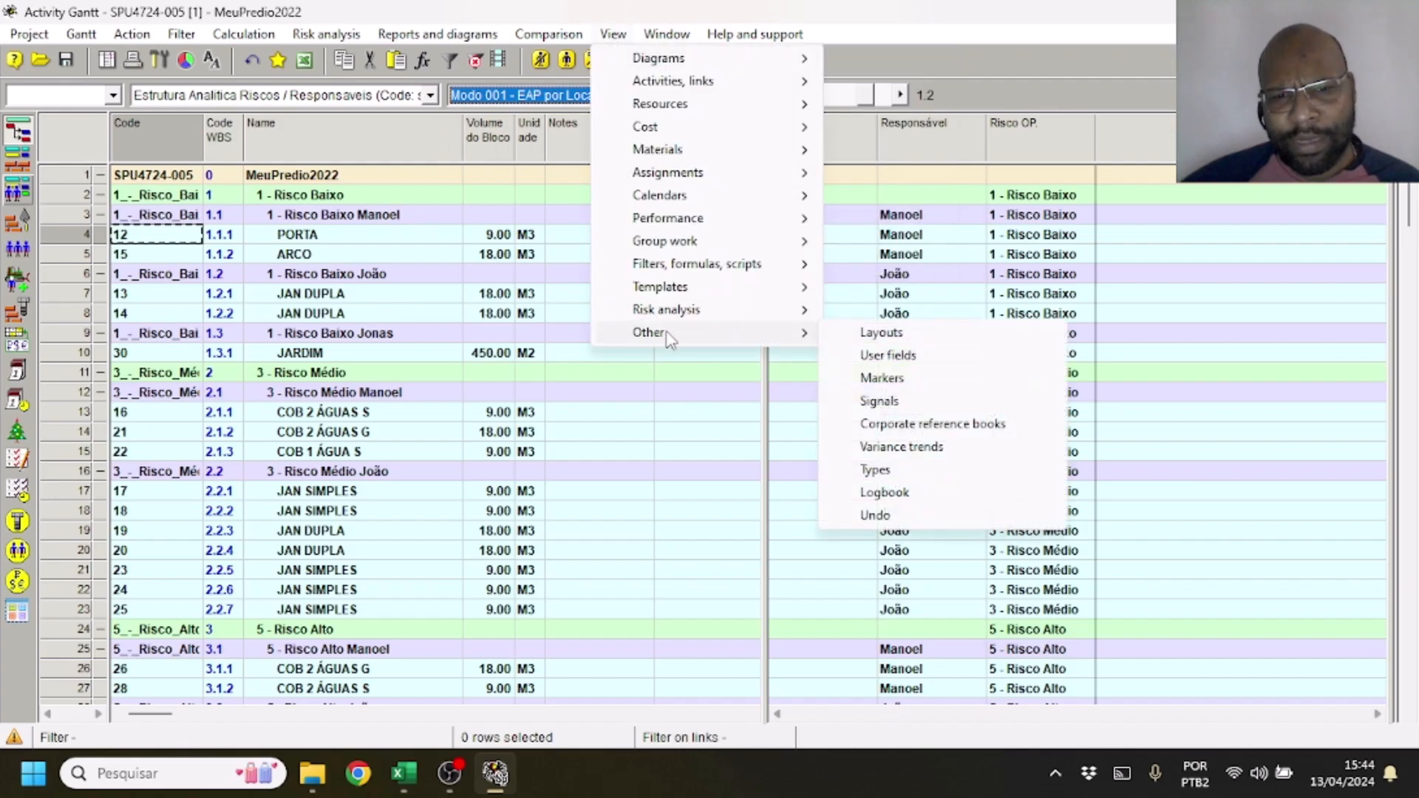
left_click(966, 339)
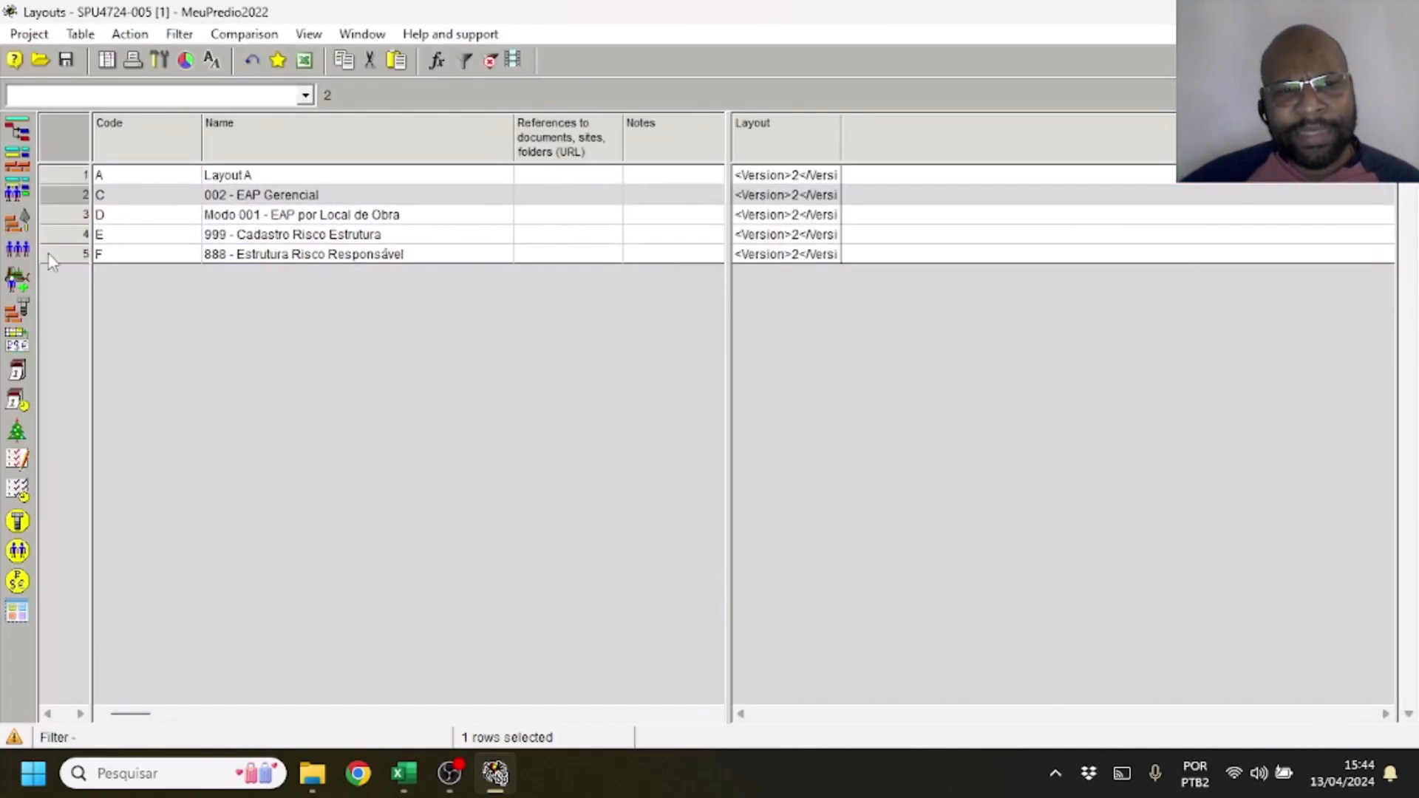
left_click(258, 235)
left_click(272, 215)
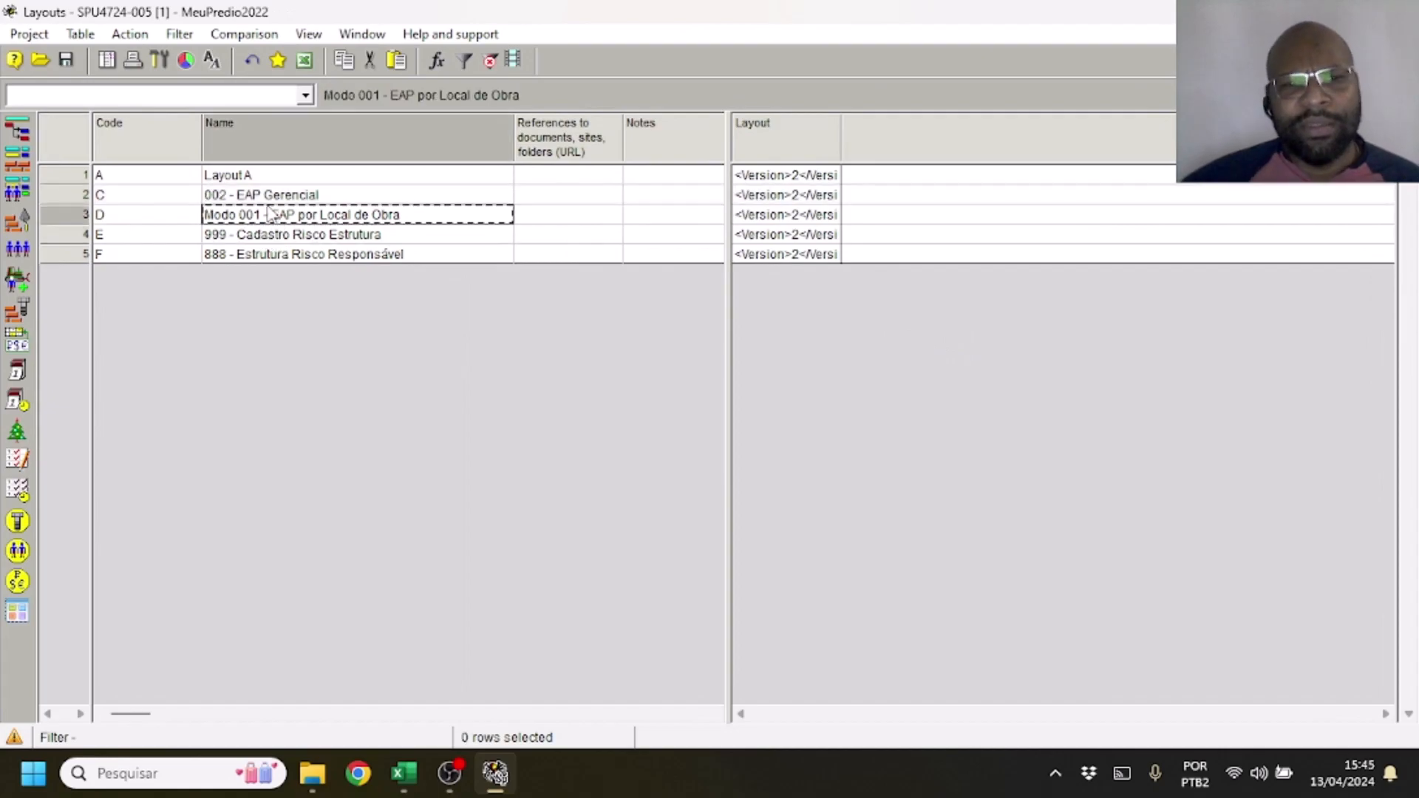
left_click(17, 131)
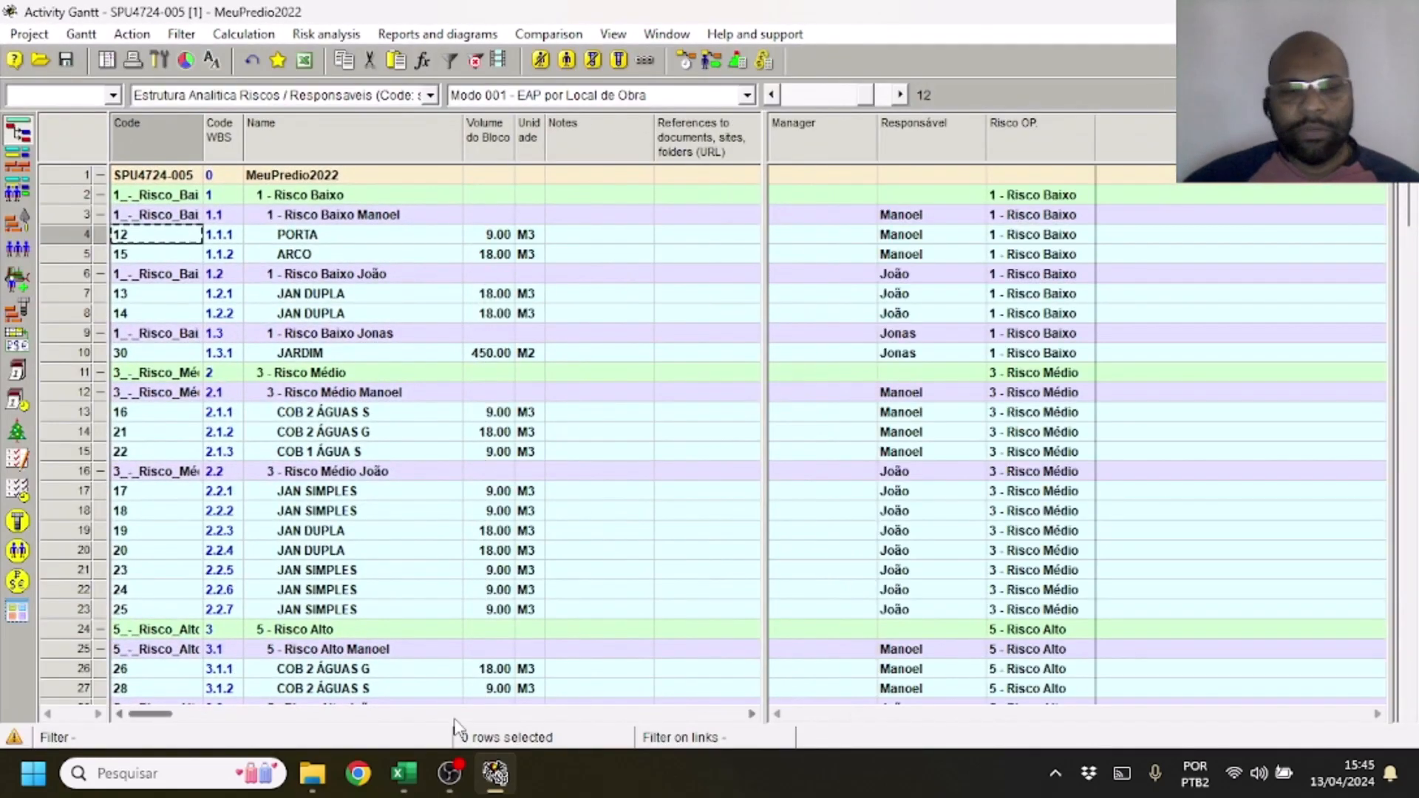
Switch to the Excel requirements sheet and set the status of Requisito 7 to -1
key("alt+Tab")
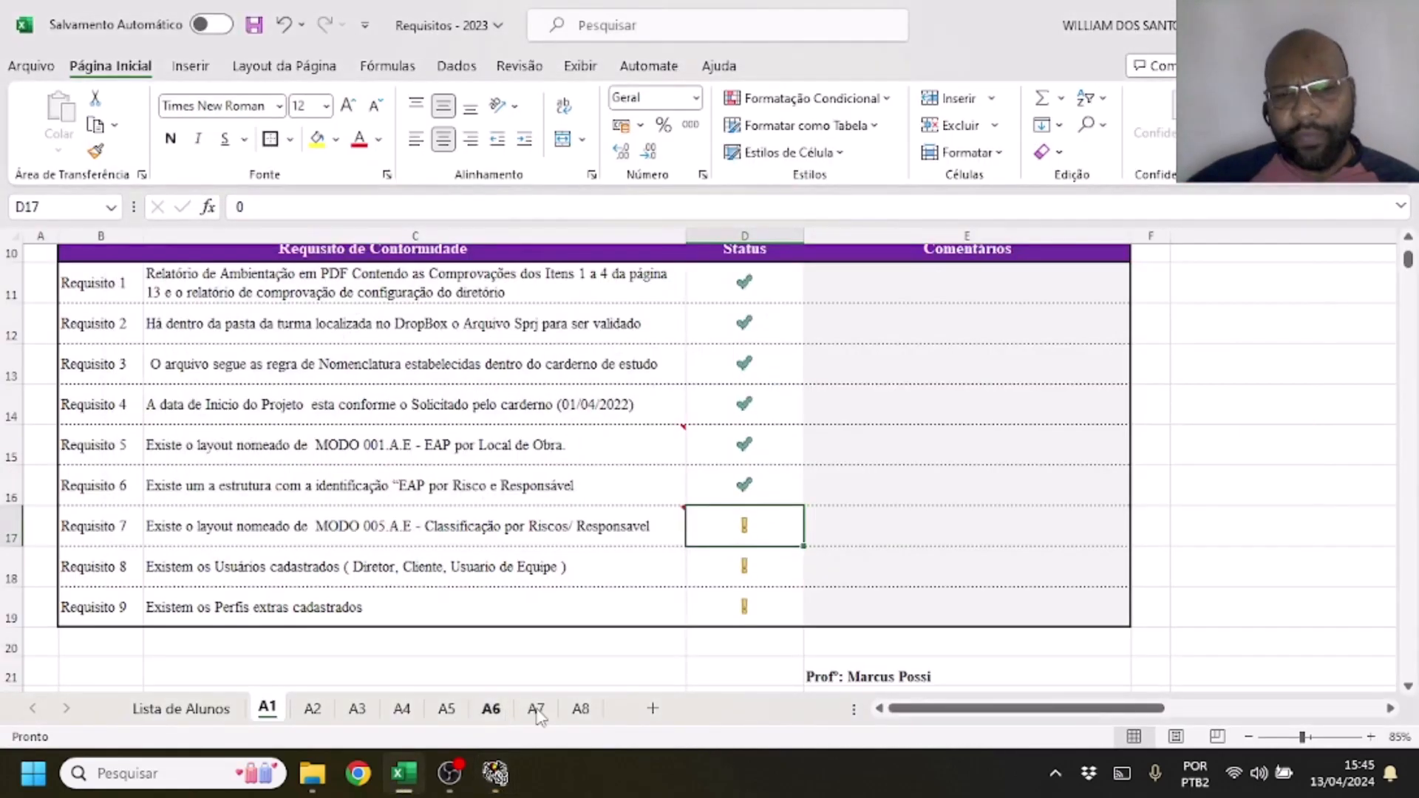
type("-1")
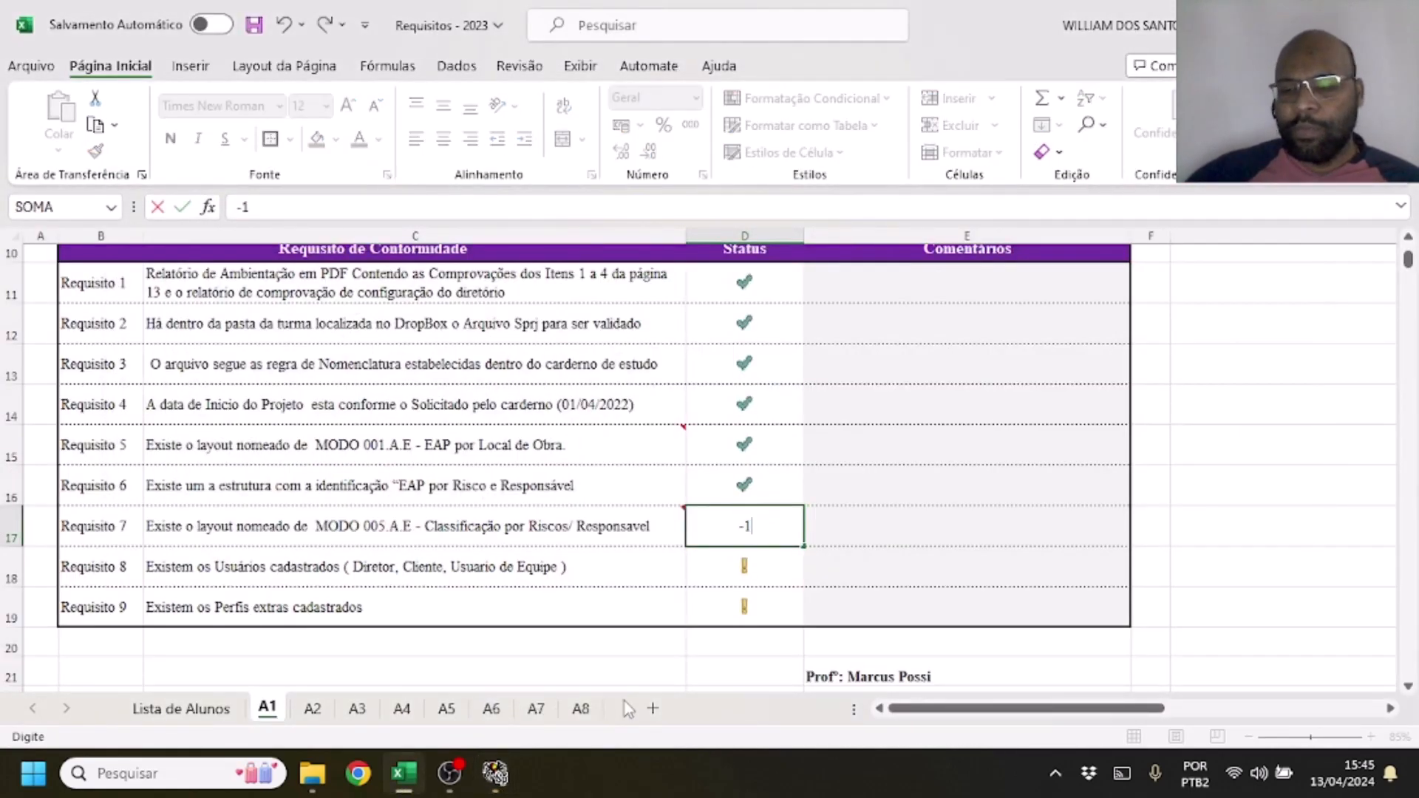
key("Return")
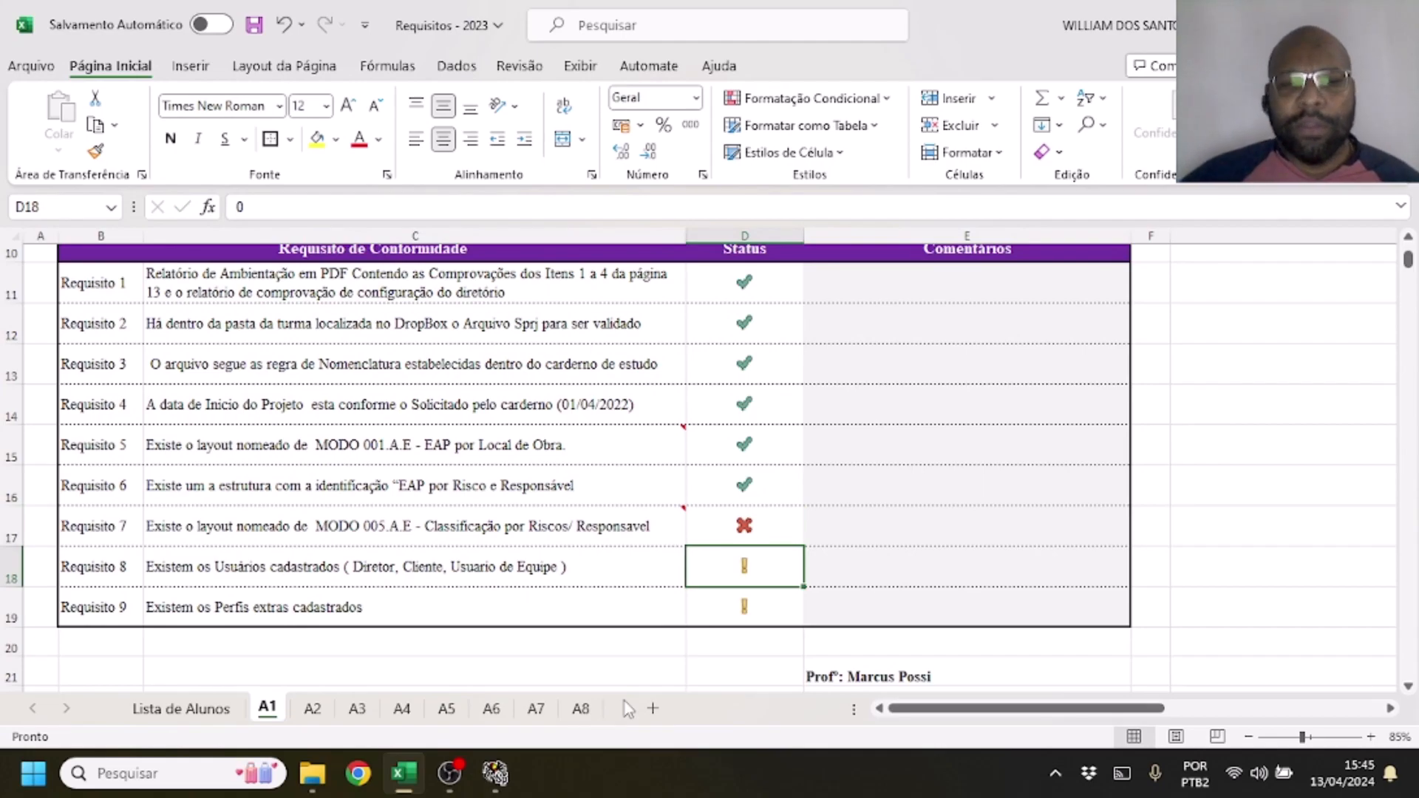
Return to Spider Project, apply the 999 - Cadastro Risco Estrutura layout and slightly widen the pane holding the Name column
key("alt+Tab")
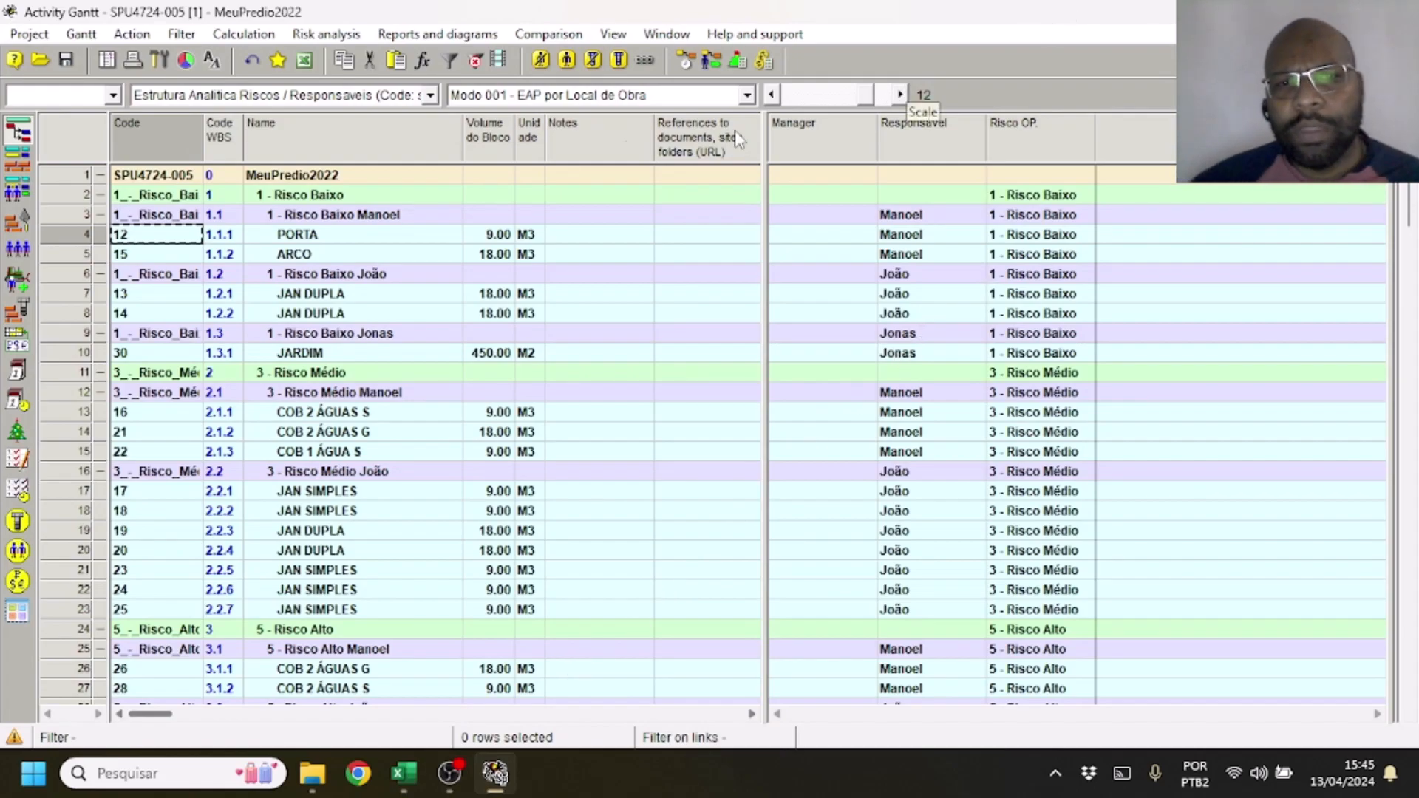
left_click(645, 95)
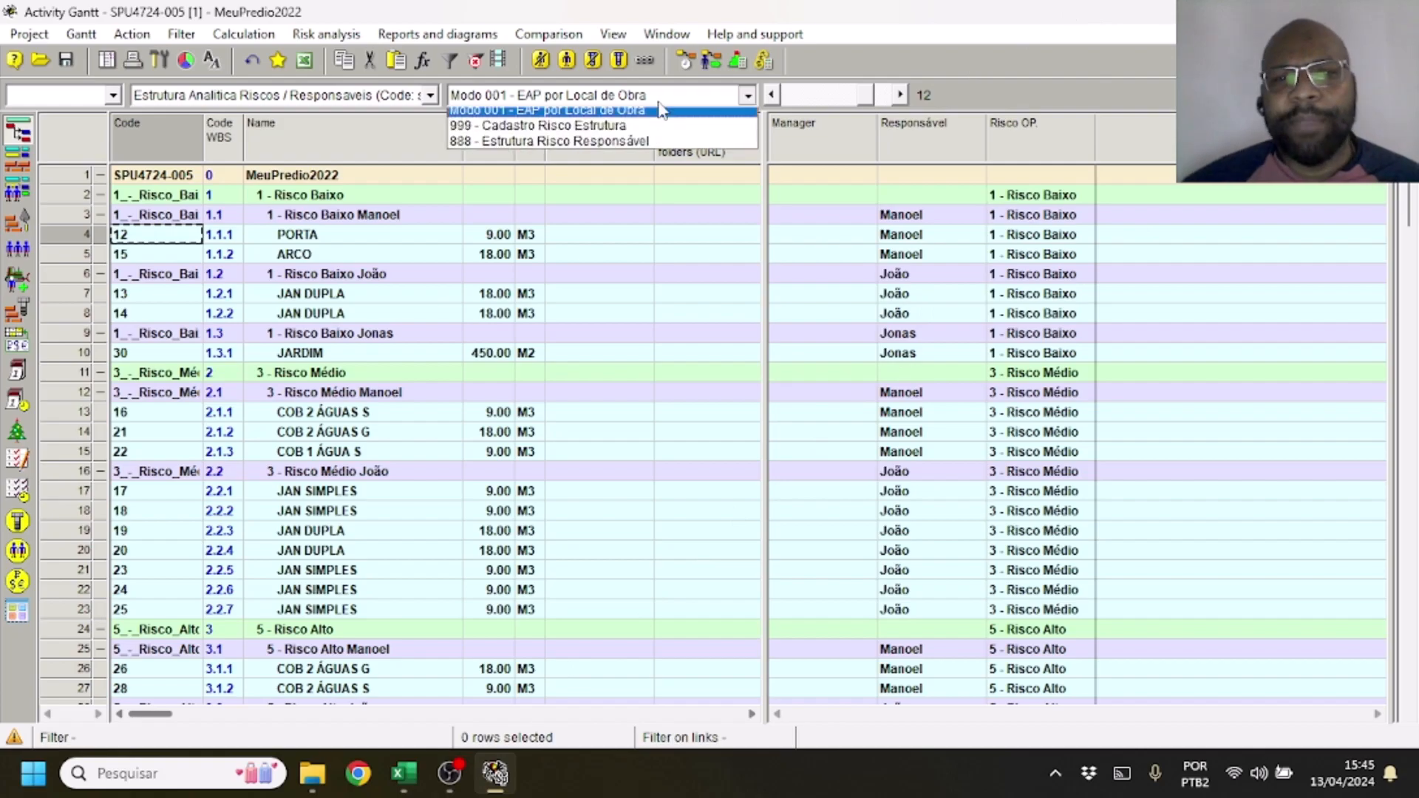
left_click(597, 148)
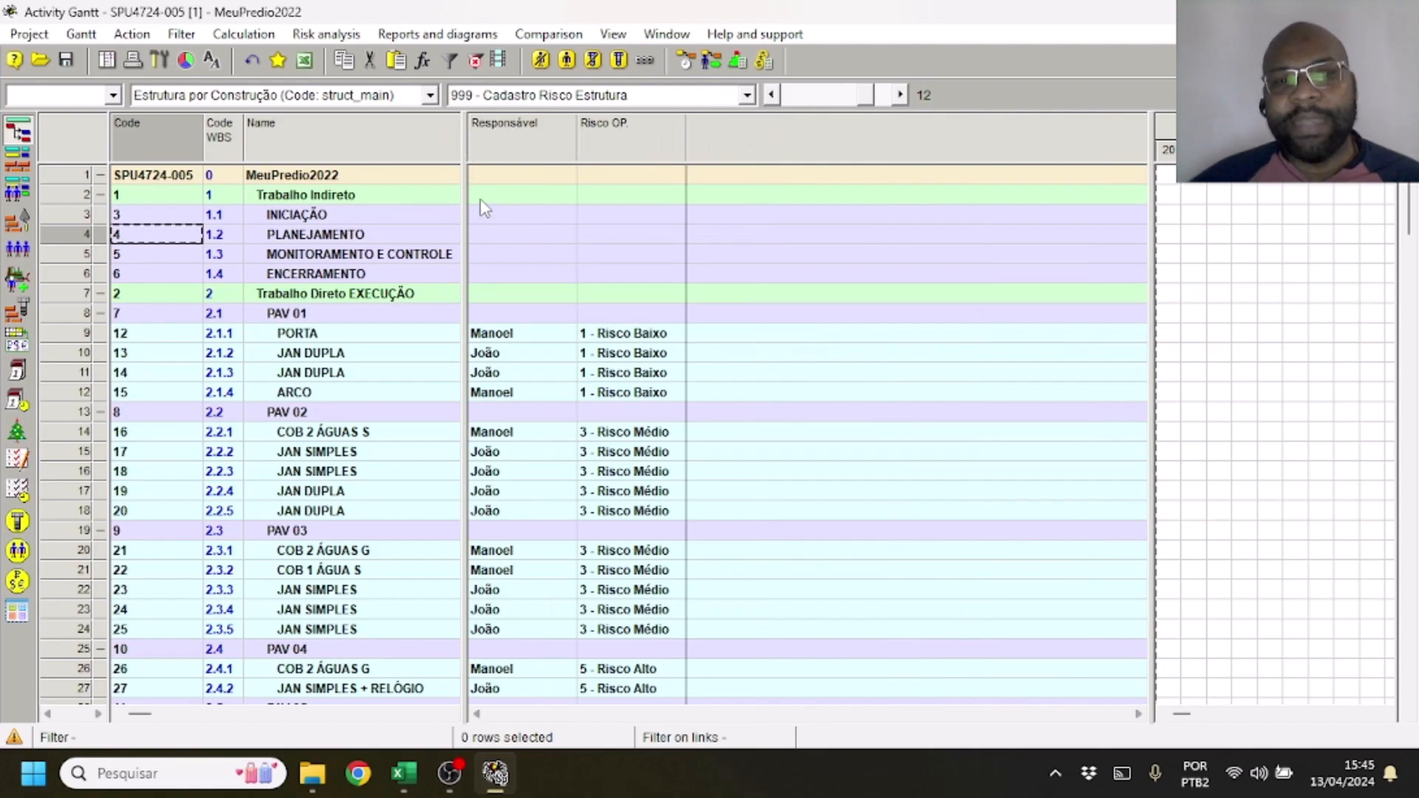
left_click_drag(463, 191, 464, 159)
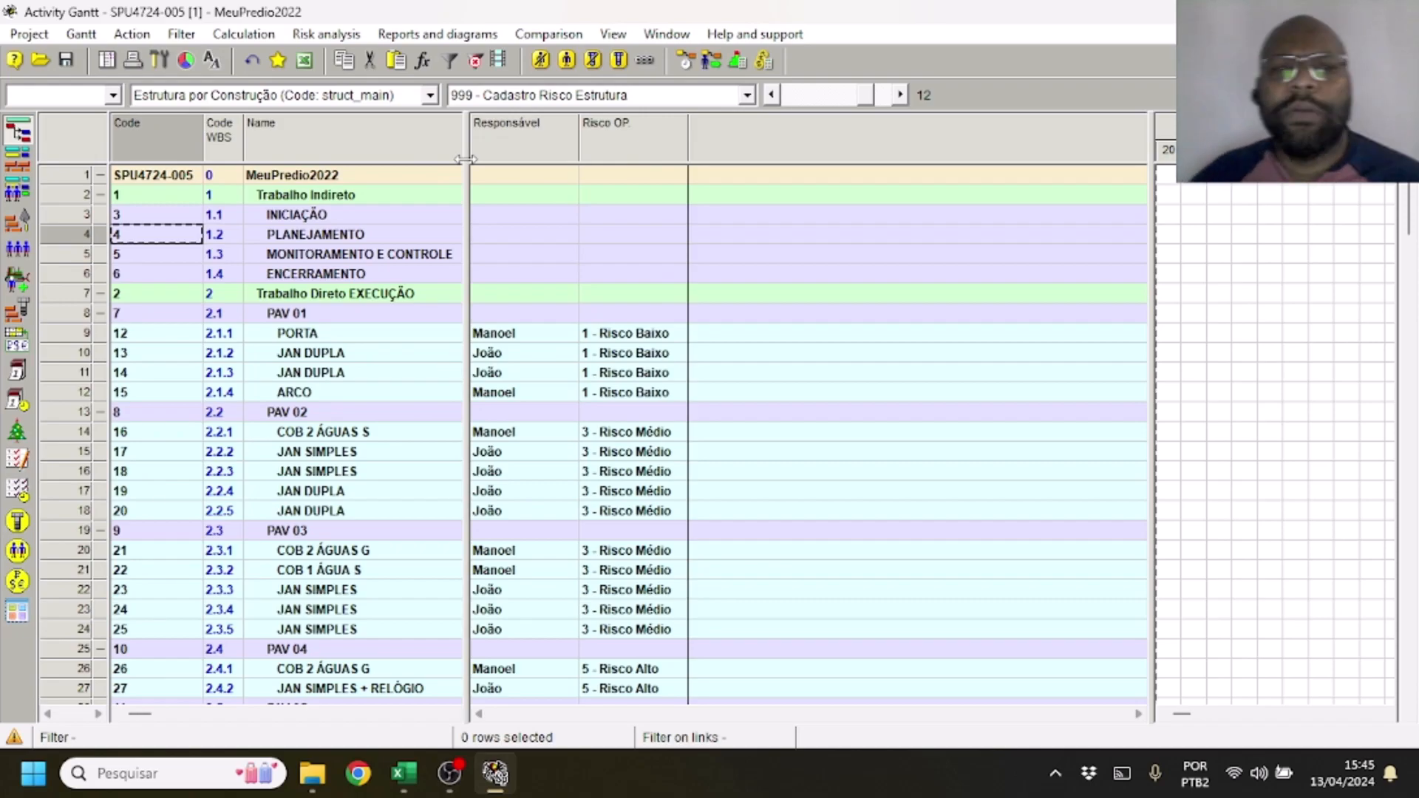
Show the Activity Gantt by the Estrutura Analítica Riscos / Responsaveis structure and save this in the project as the current layout
left_click(428, 94)
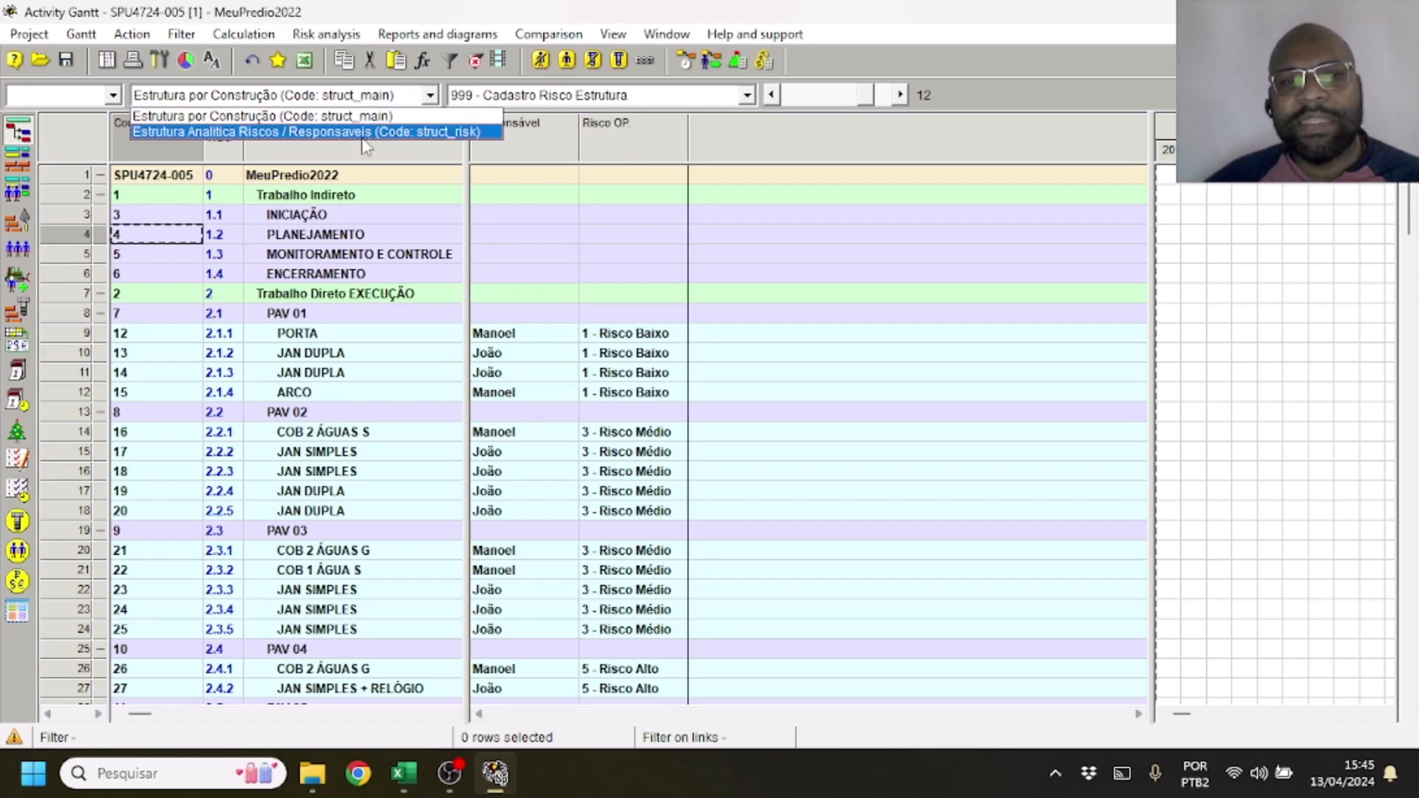
left_click(381, 133)
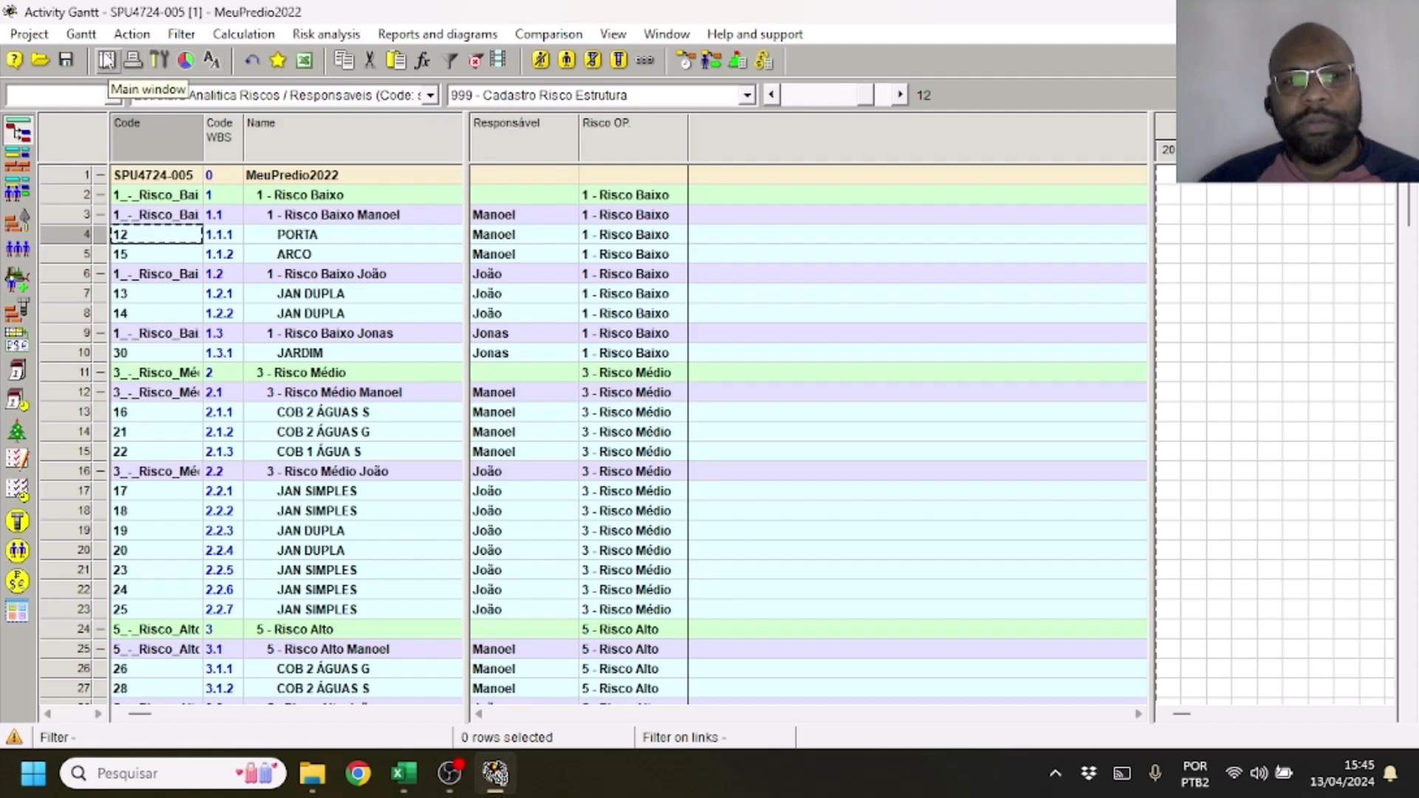
left_click(88, 37)
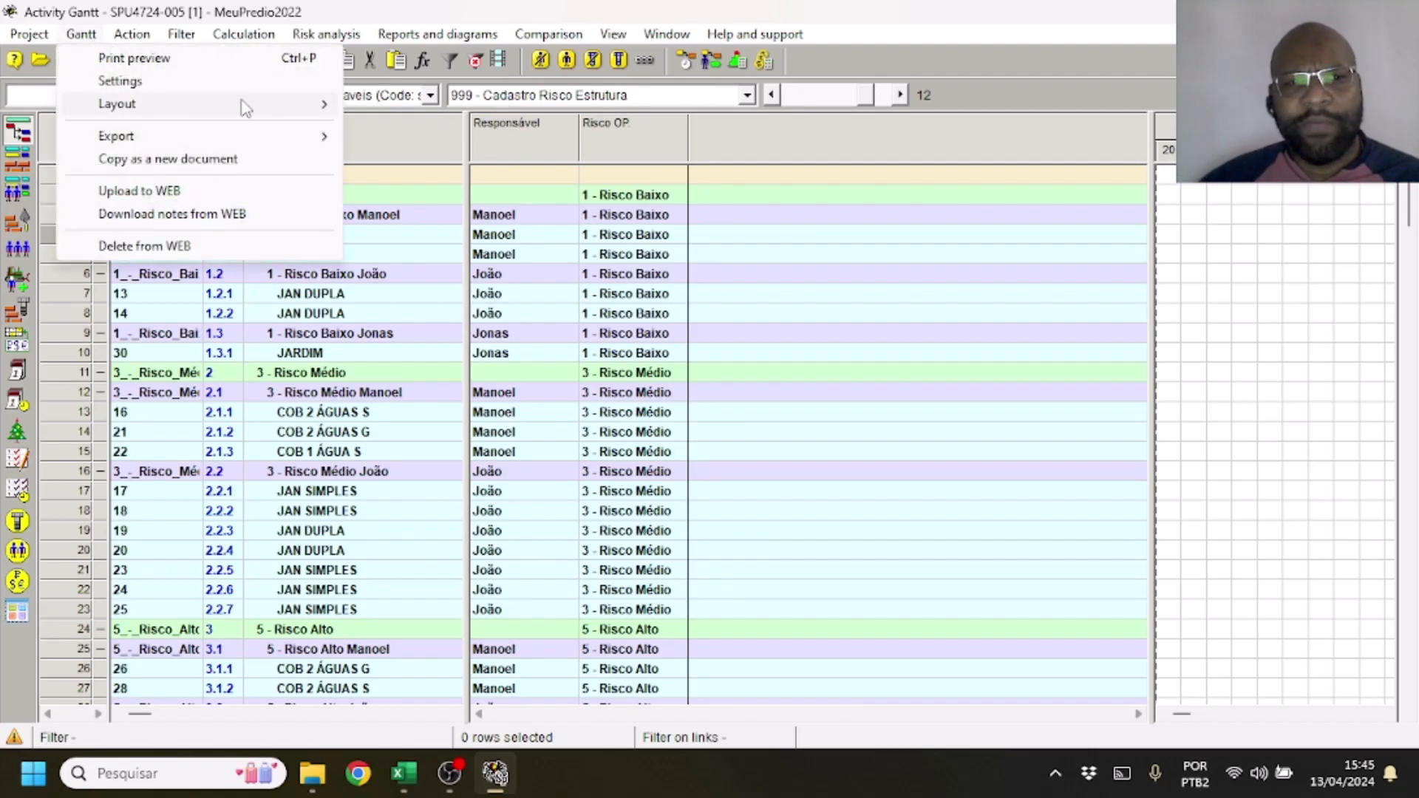
mouse_move(247, 105)
left_click(471, 149)
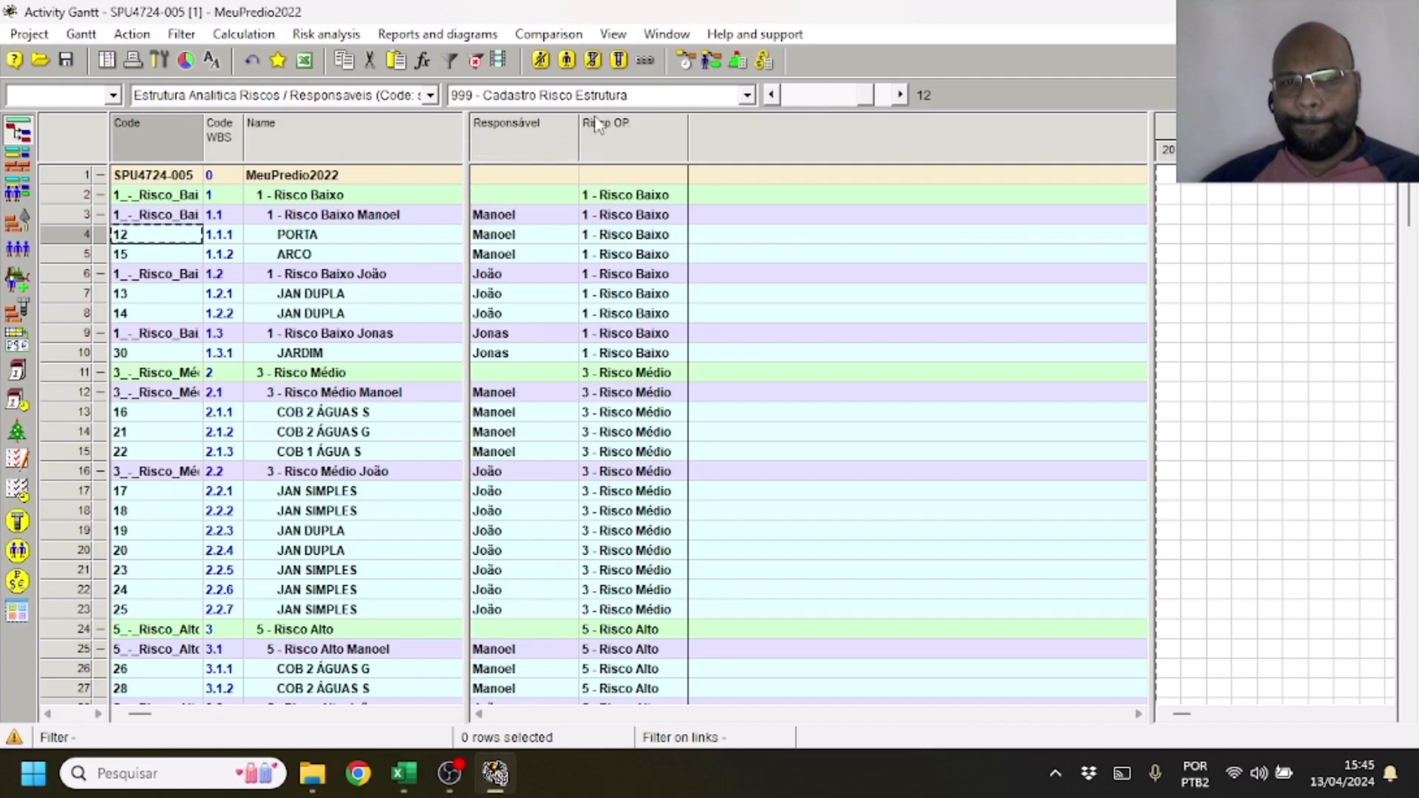
Apply the Modo 001 - EAP por Local de Obra layout and reapply 999 - Cadastro Risco Estrutura to check which structure each one loads
left_click(746, 96)
left_click(718, 133)
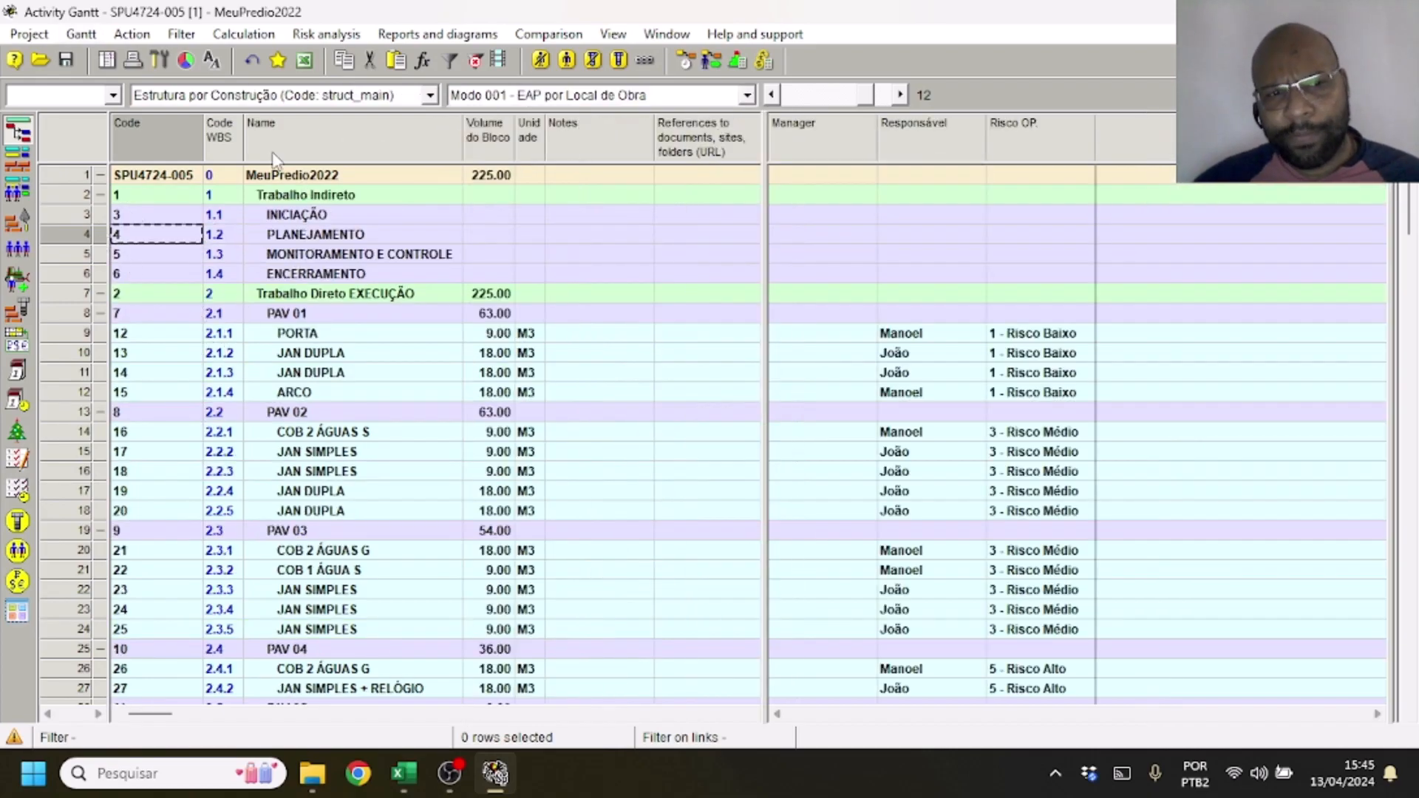
left_click(504, 97)
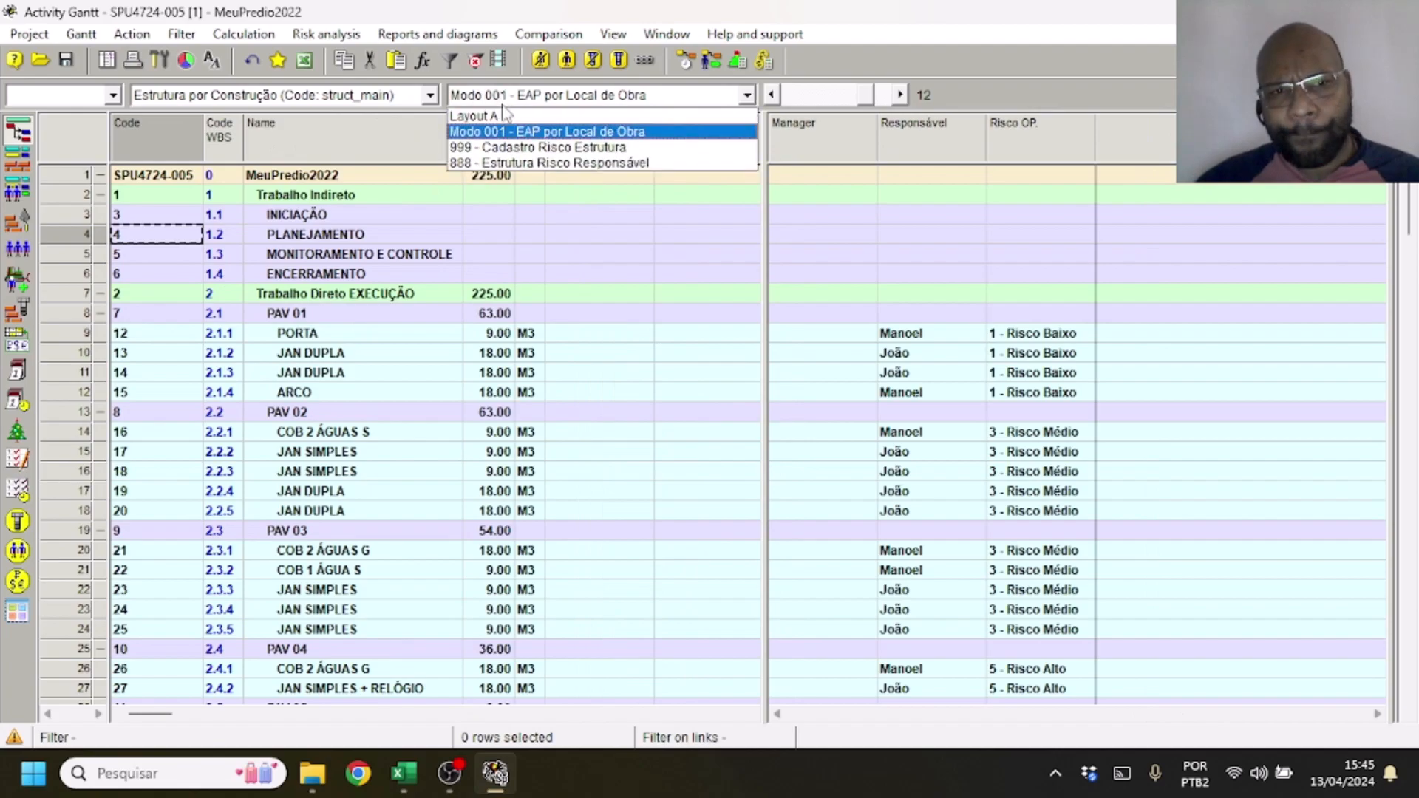
left_click(520, 148)
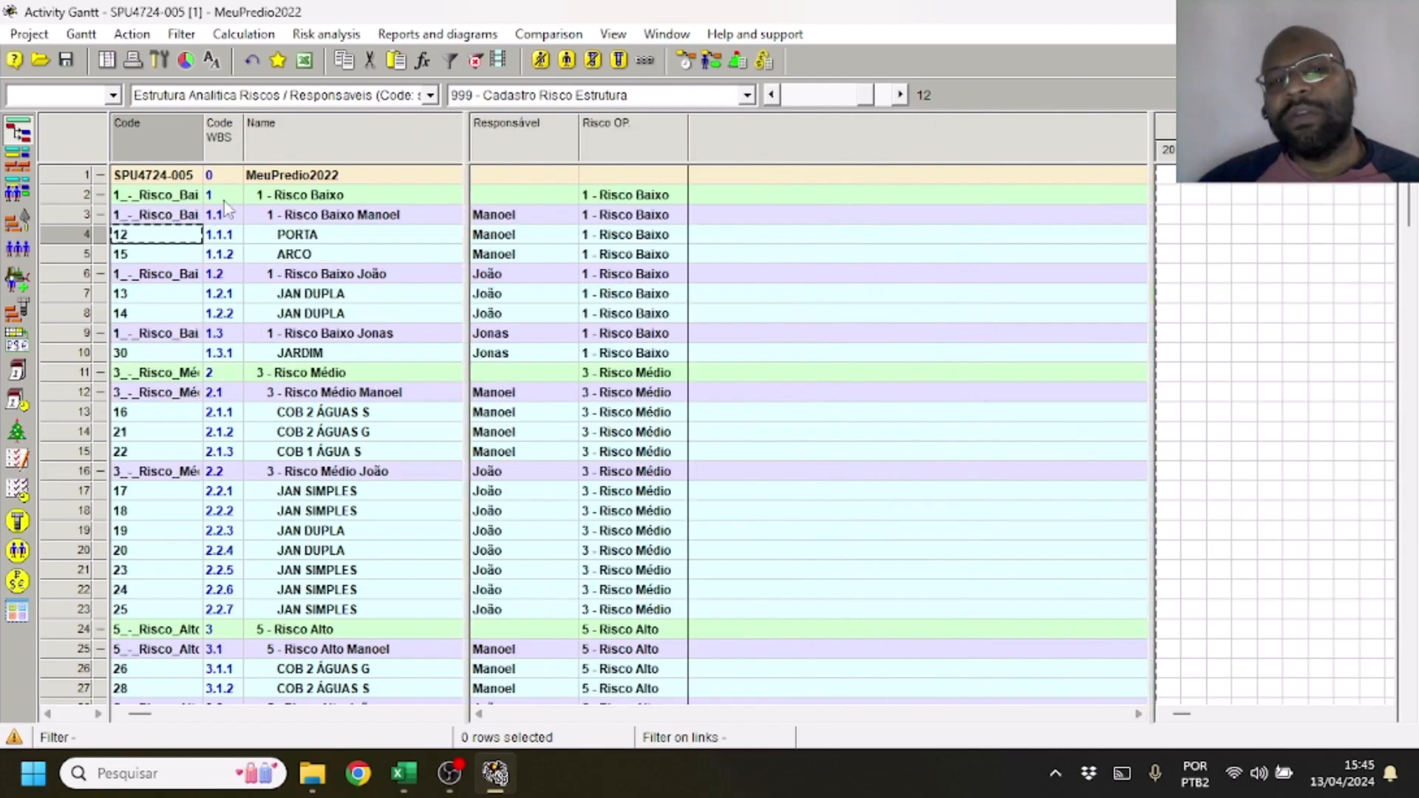
left_click(375, 96)
left_click(375, 98)
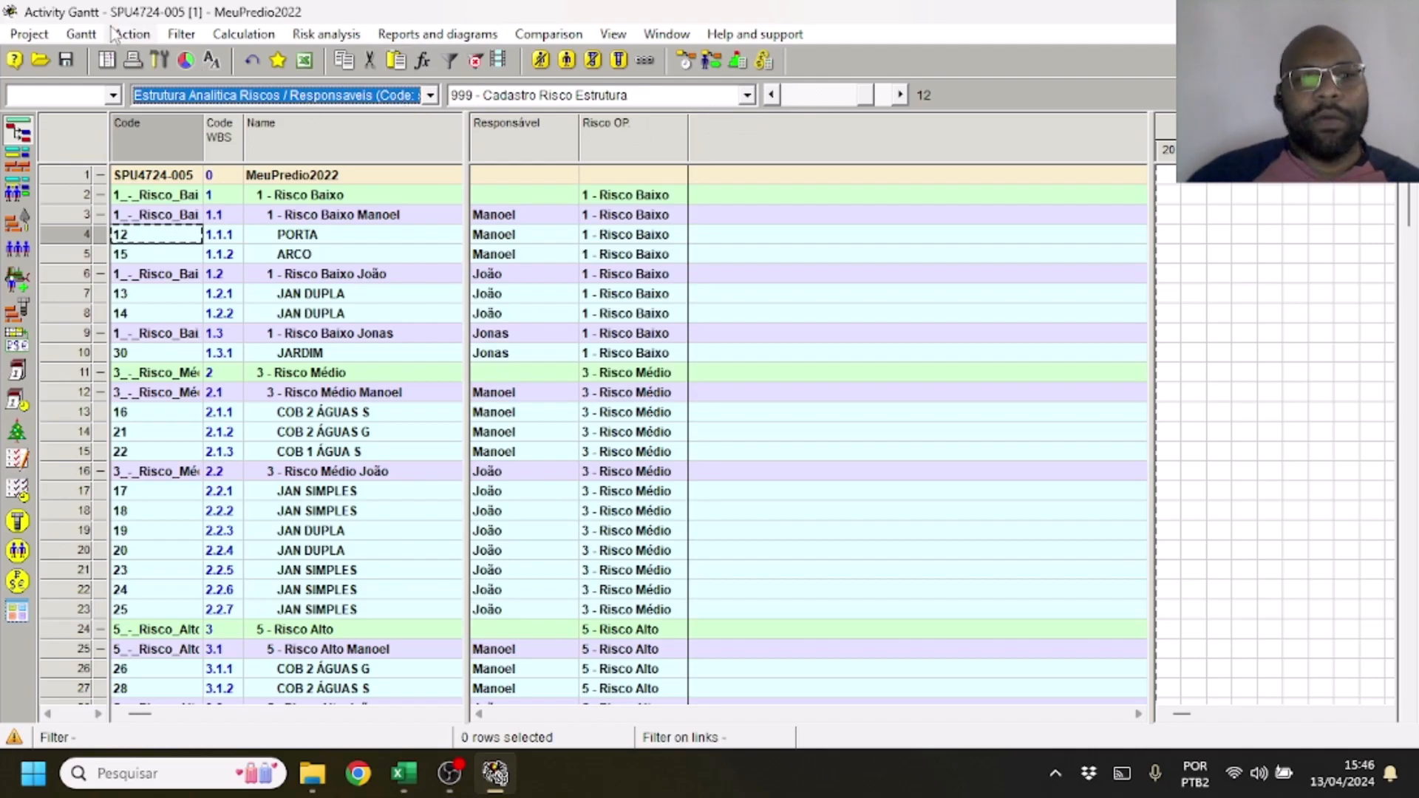
left_click(82, 34)
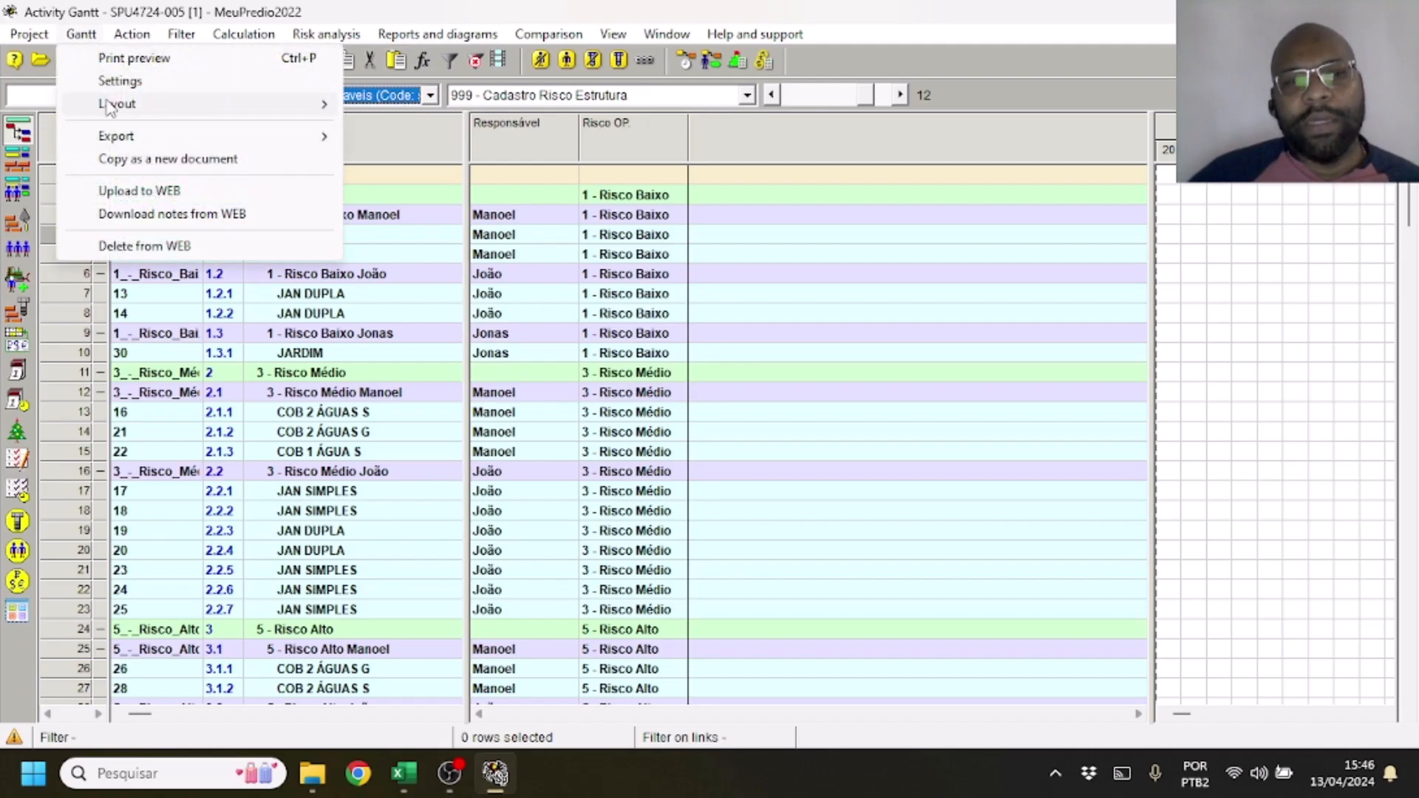
mouse_move(109, 103)
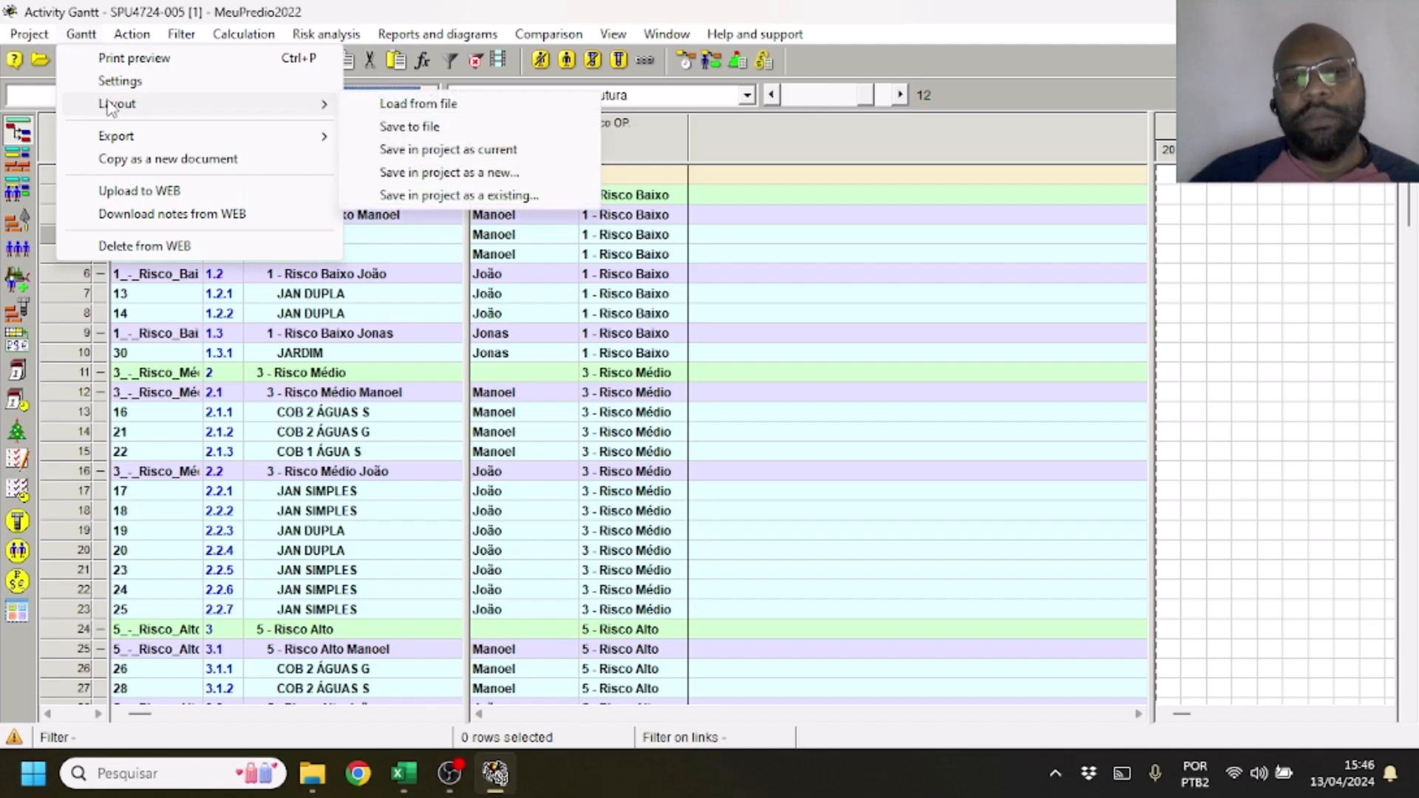
left_click(905, 221)
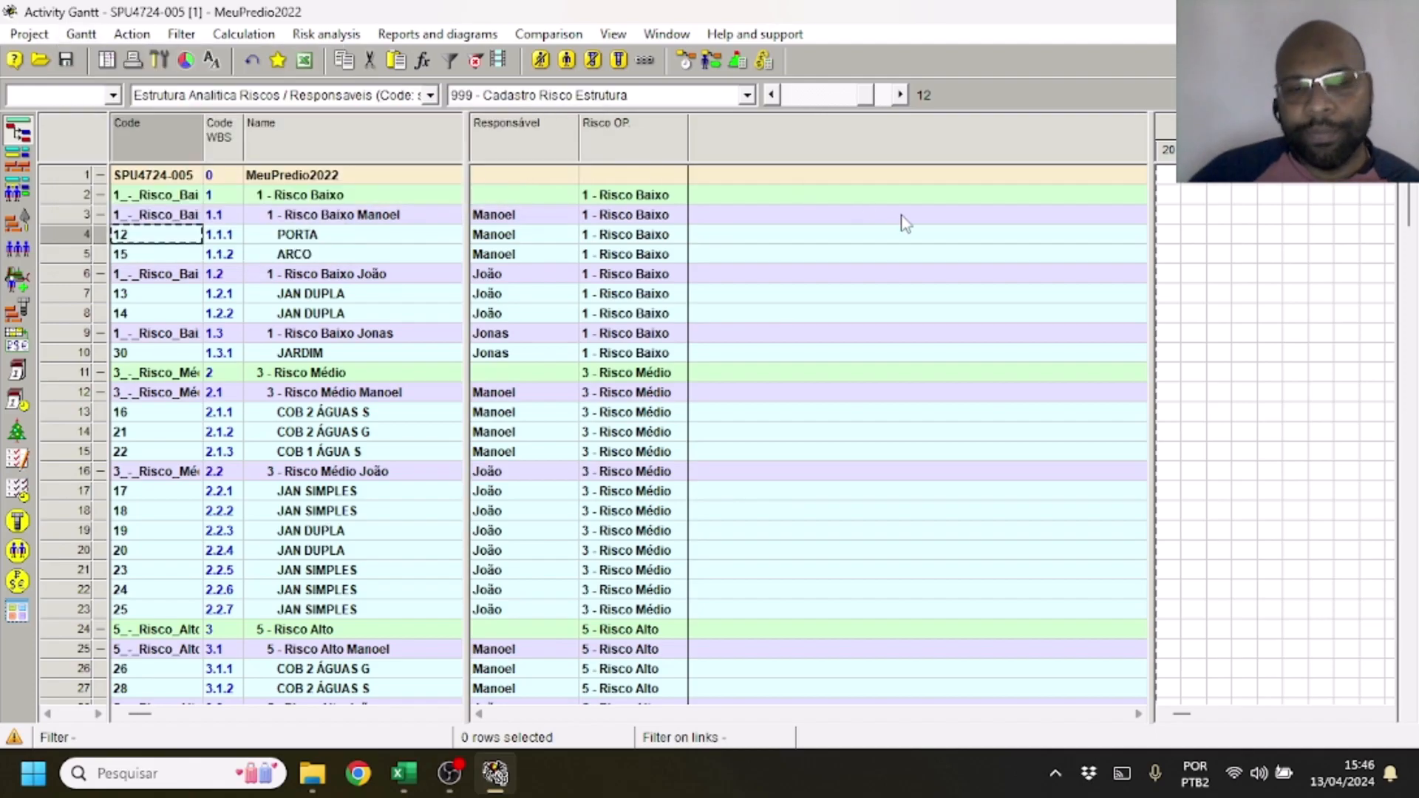
Switch to the Excel requirements sheet, read Requisito 8 about the registered users, and return to Spider Project
left_click(403, 773)
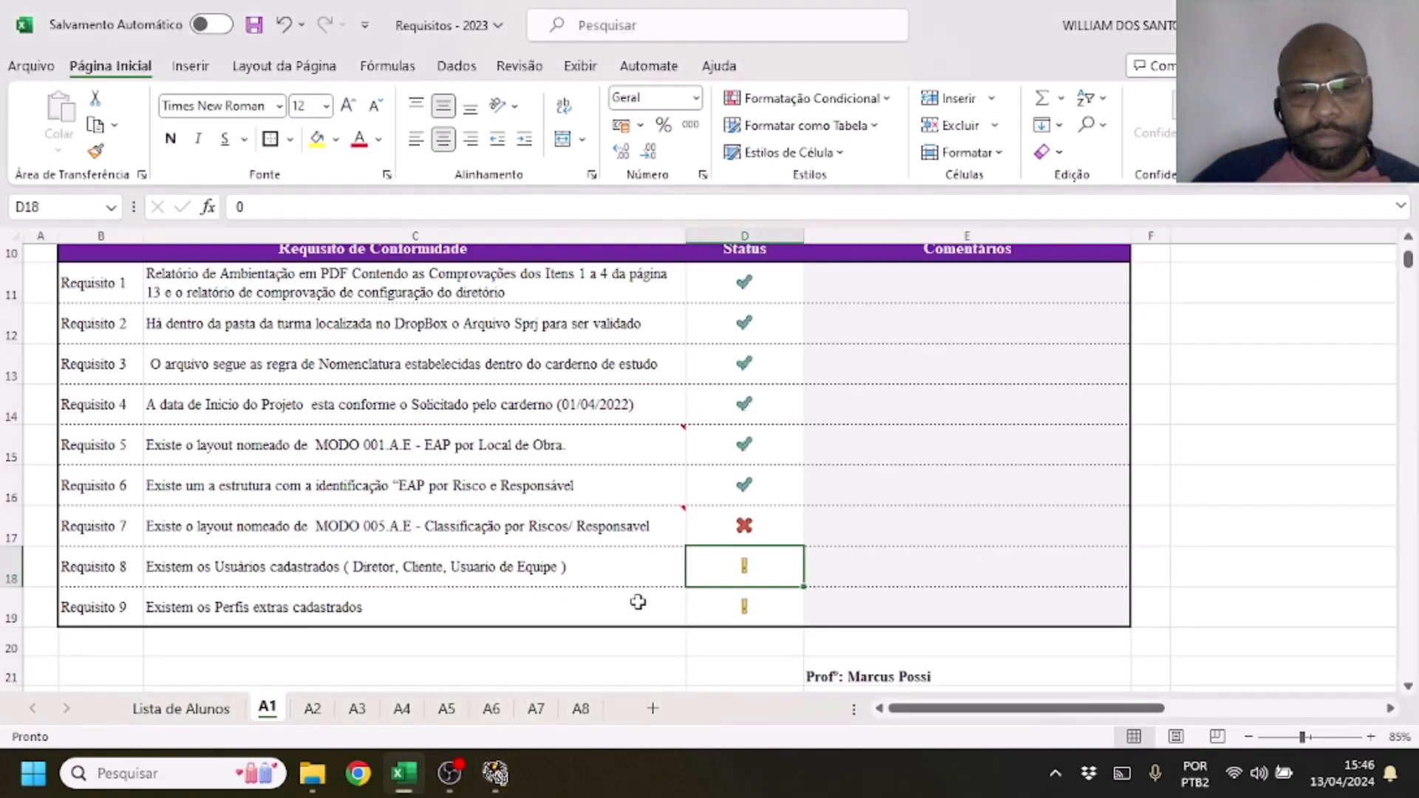
left_click(894, 524)
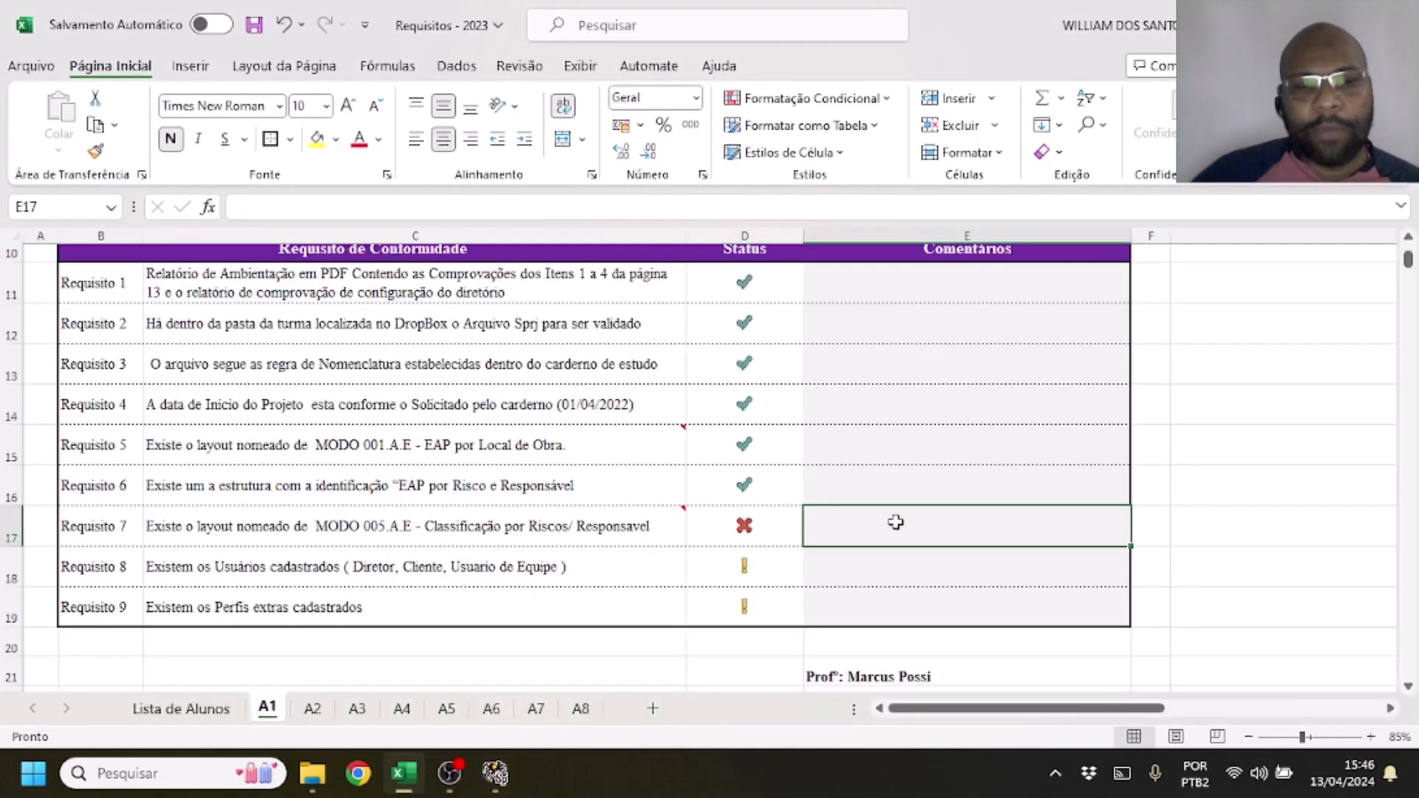
left_click(682, 578)
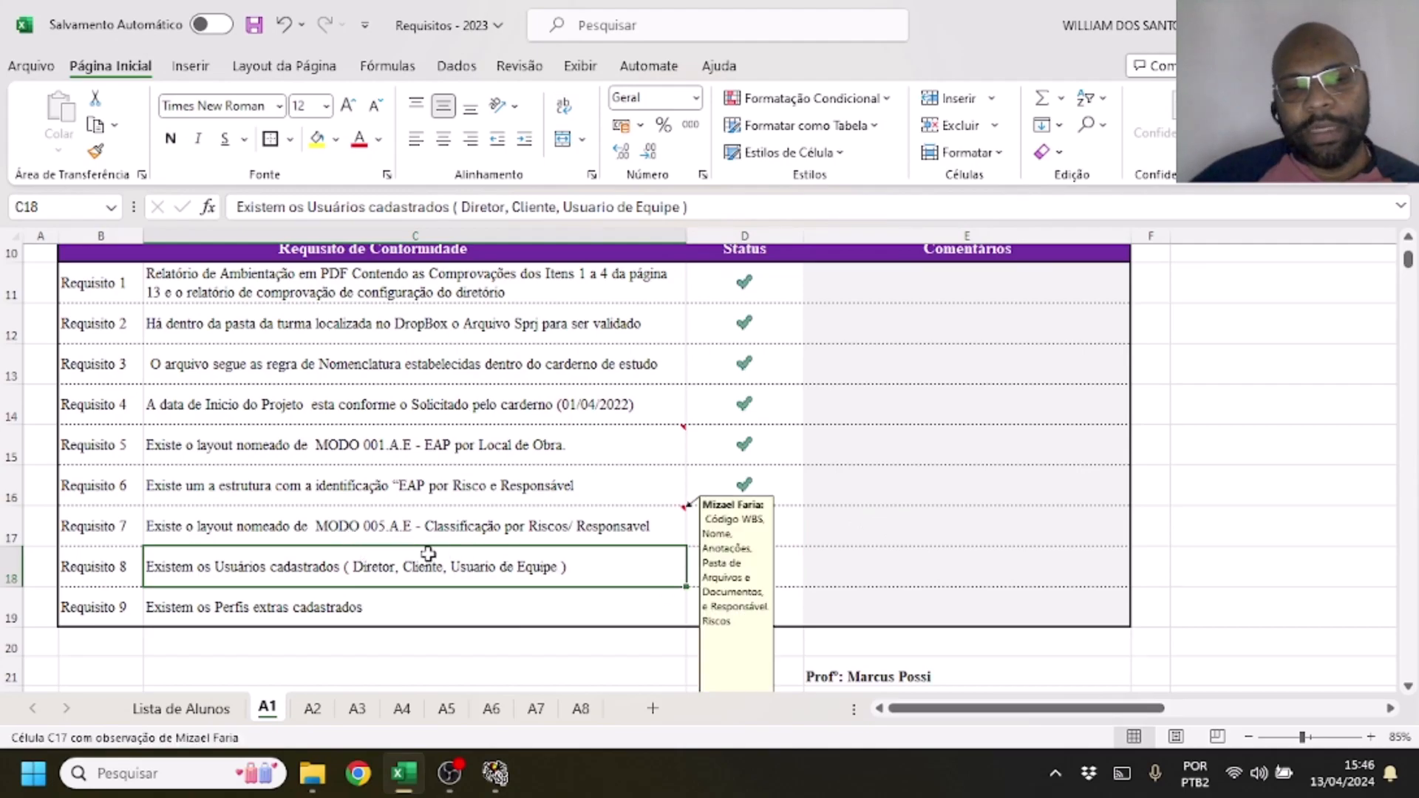
left_click(494, 774)
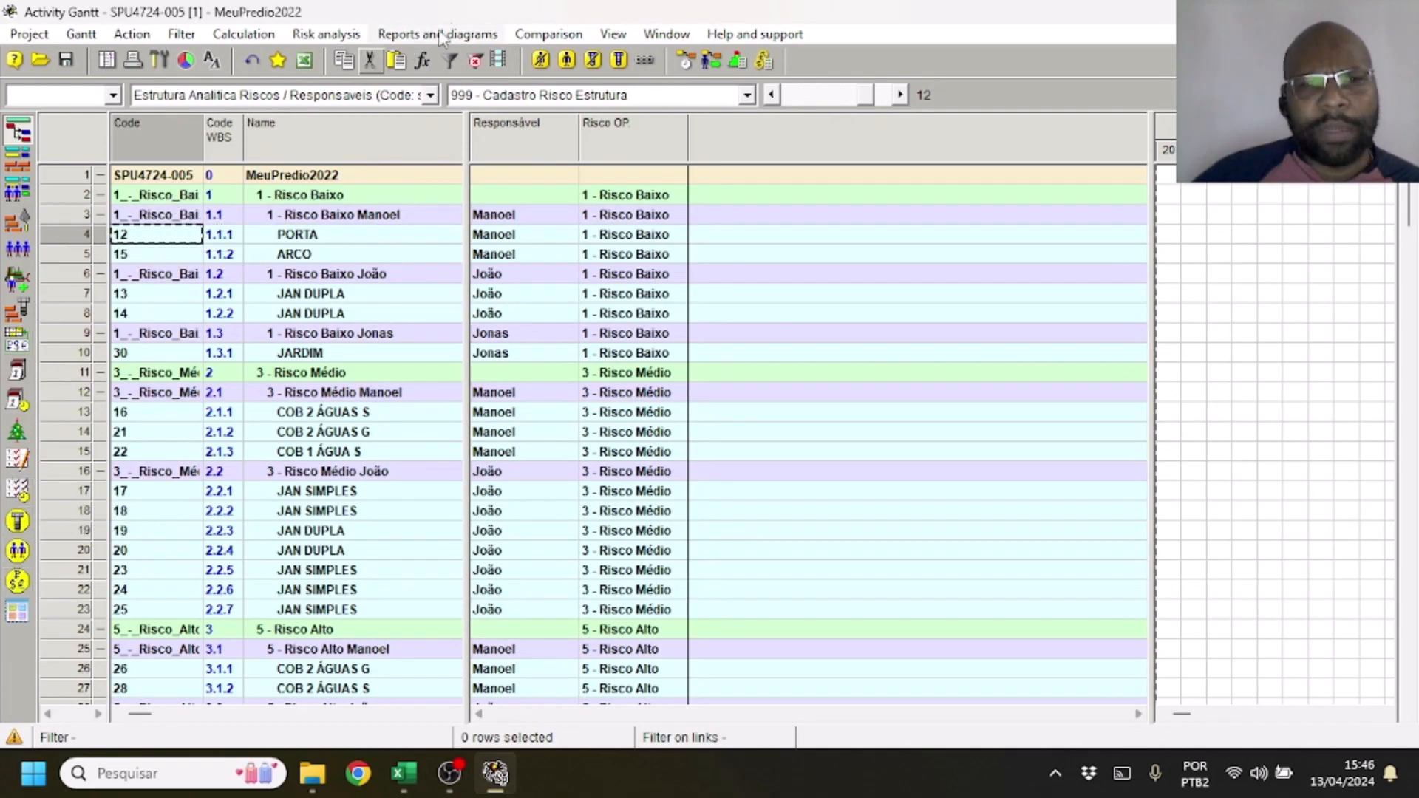
left_click(613, 34)
mouse_move(667, 34)
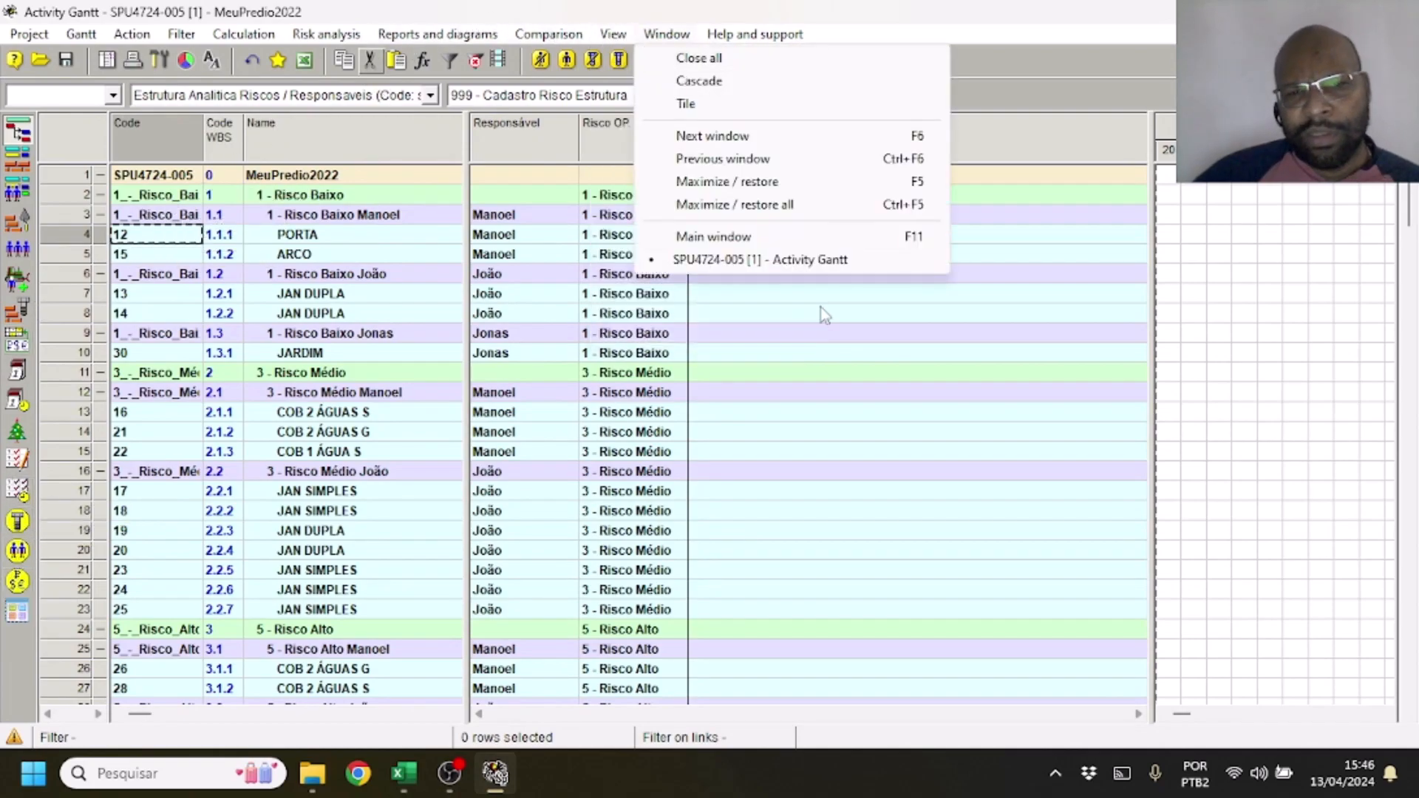
mouse_move(612, 34)
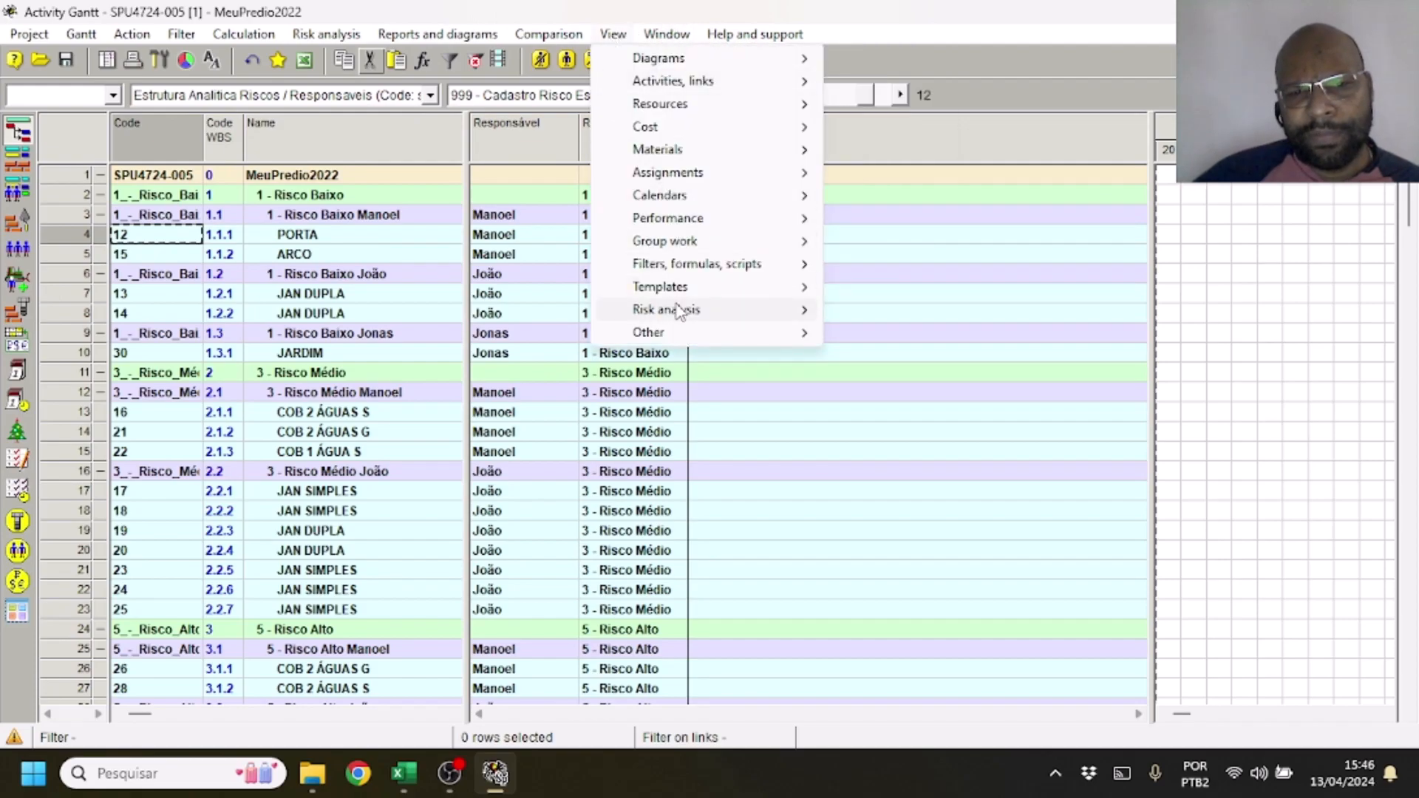
mouse_move(678, 310)
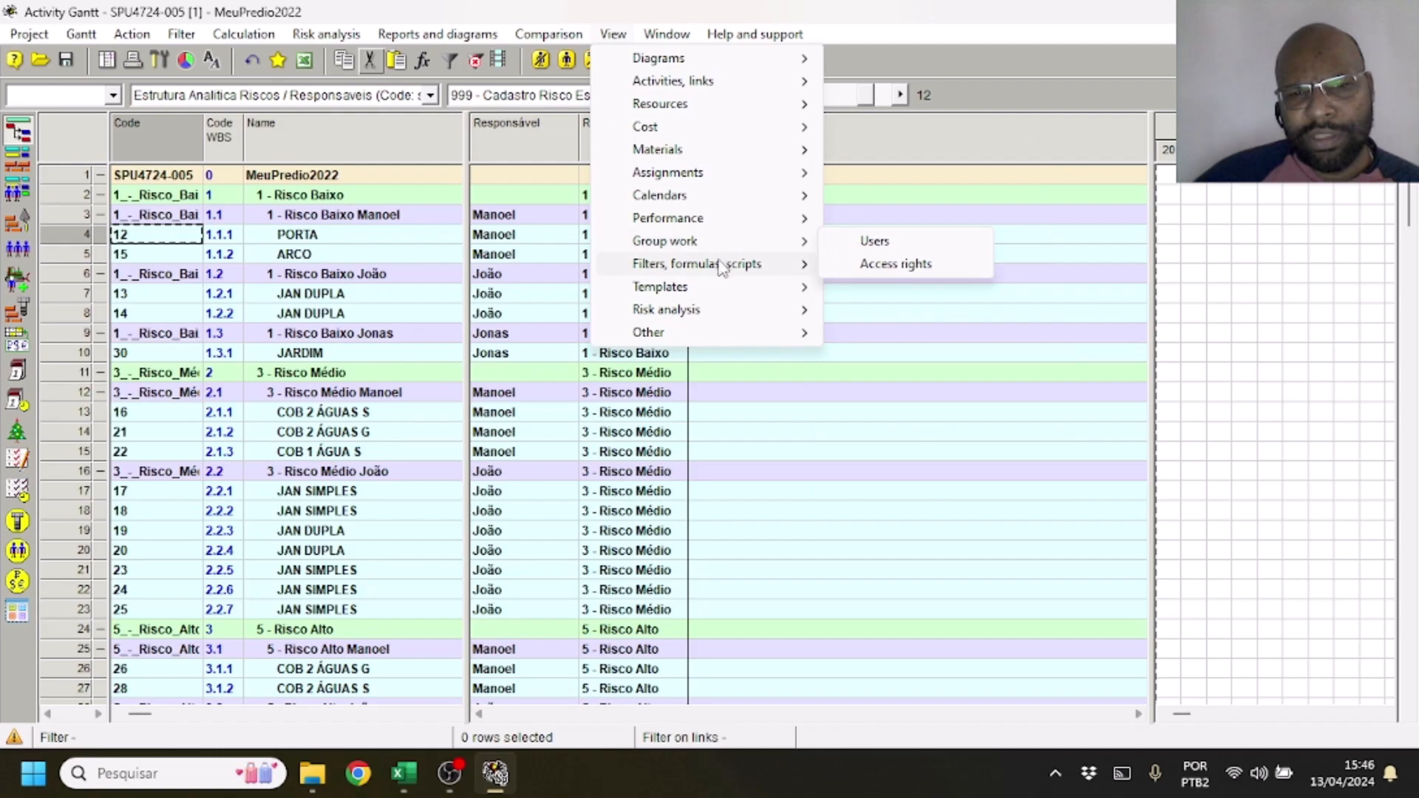
mouse_move(720, 266)
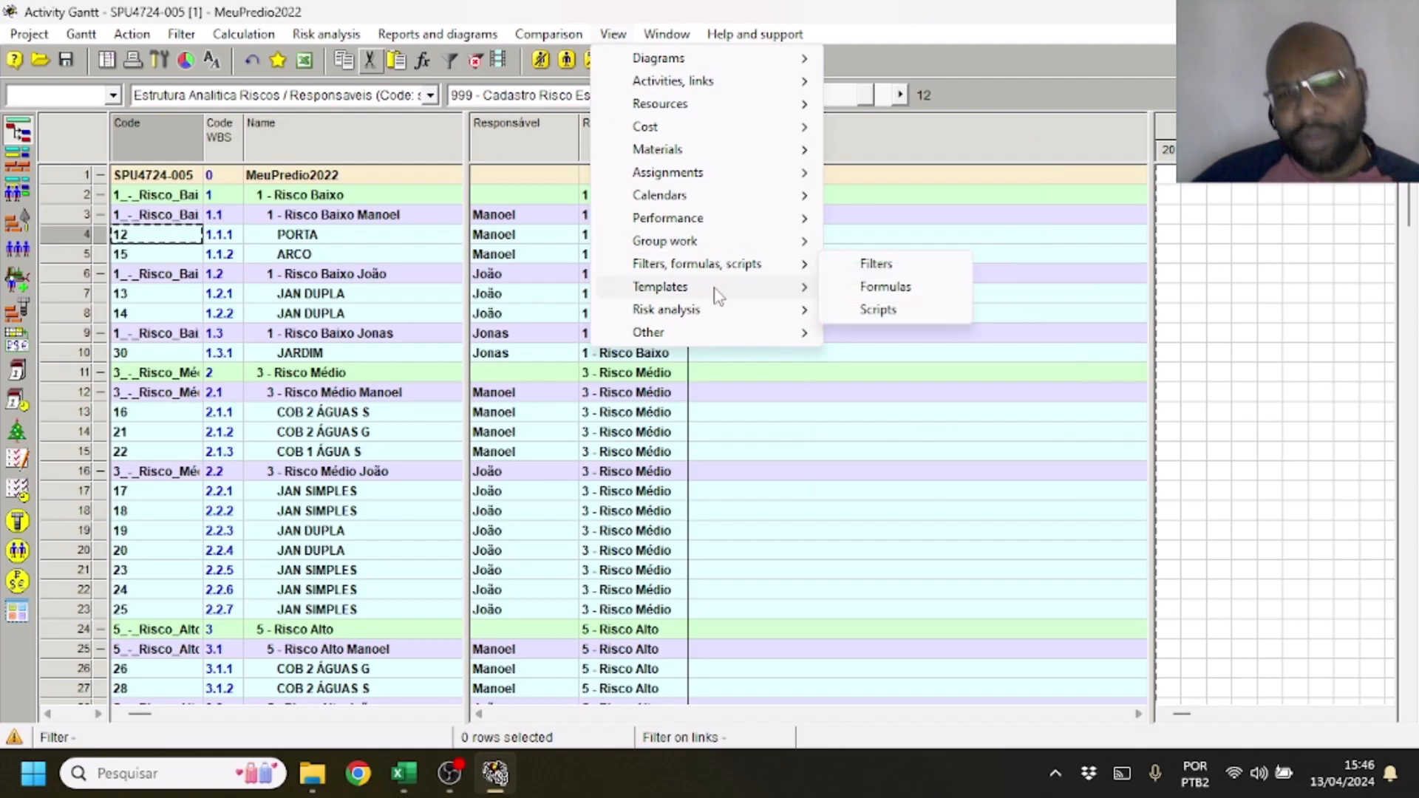
mouse_move(716, 332)
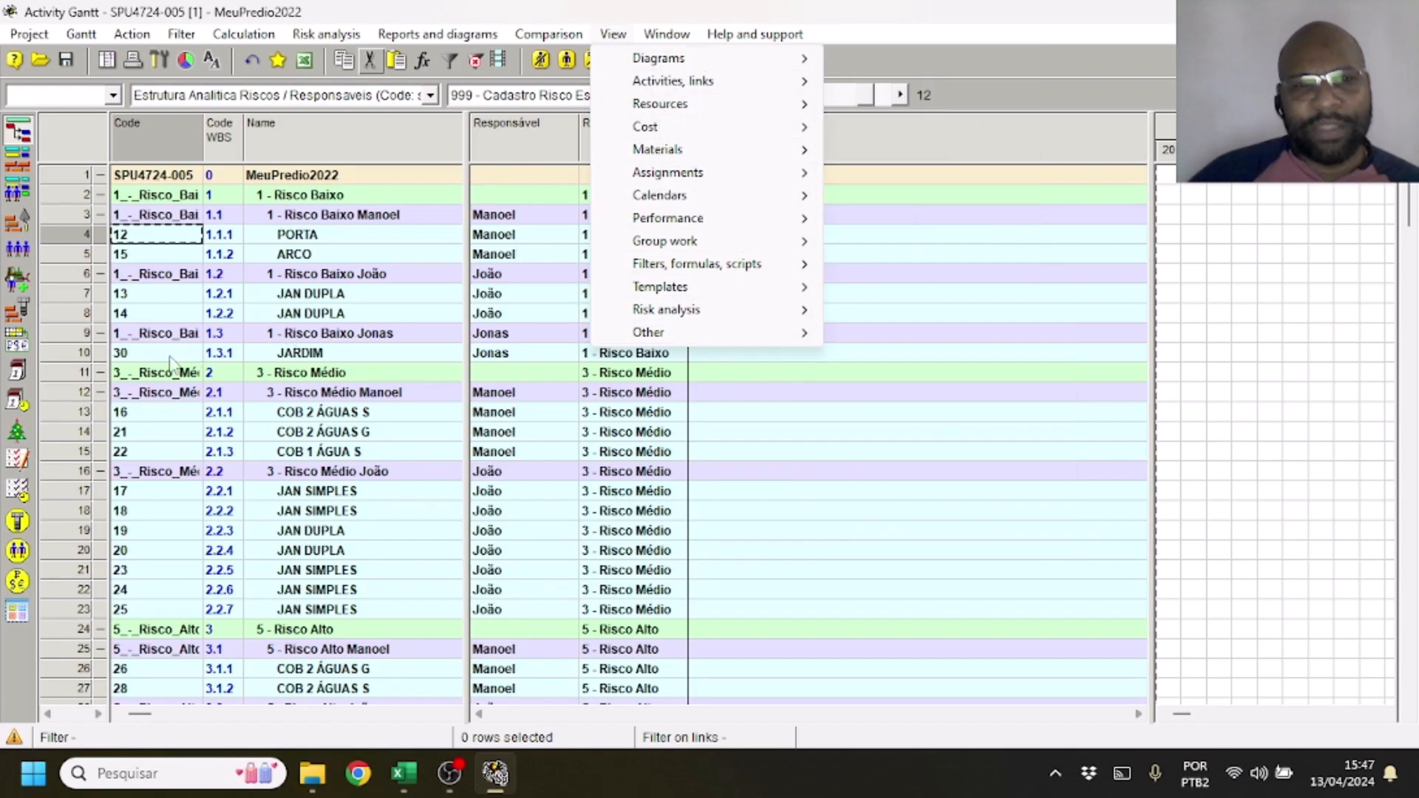
Look through the buttons available for the tool bar, including the filters, templates, risk analysis and other groups, and close the list without adding any
right_click(7, 664)
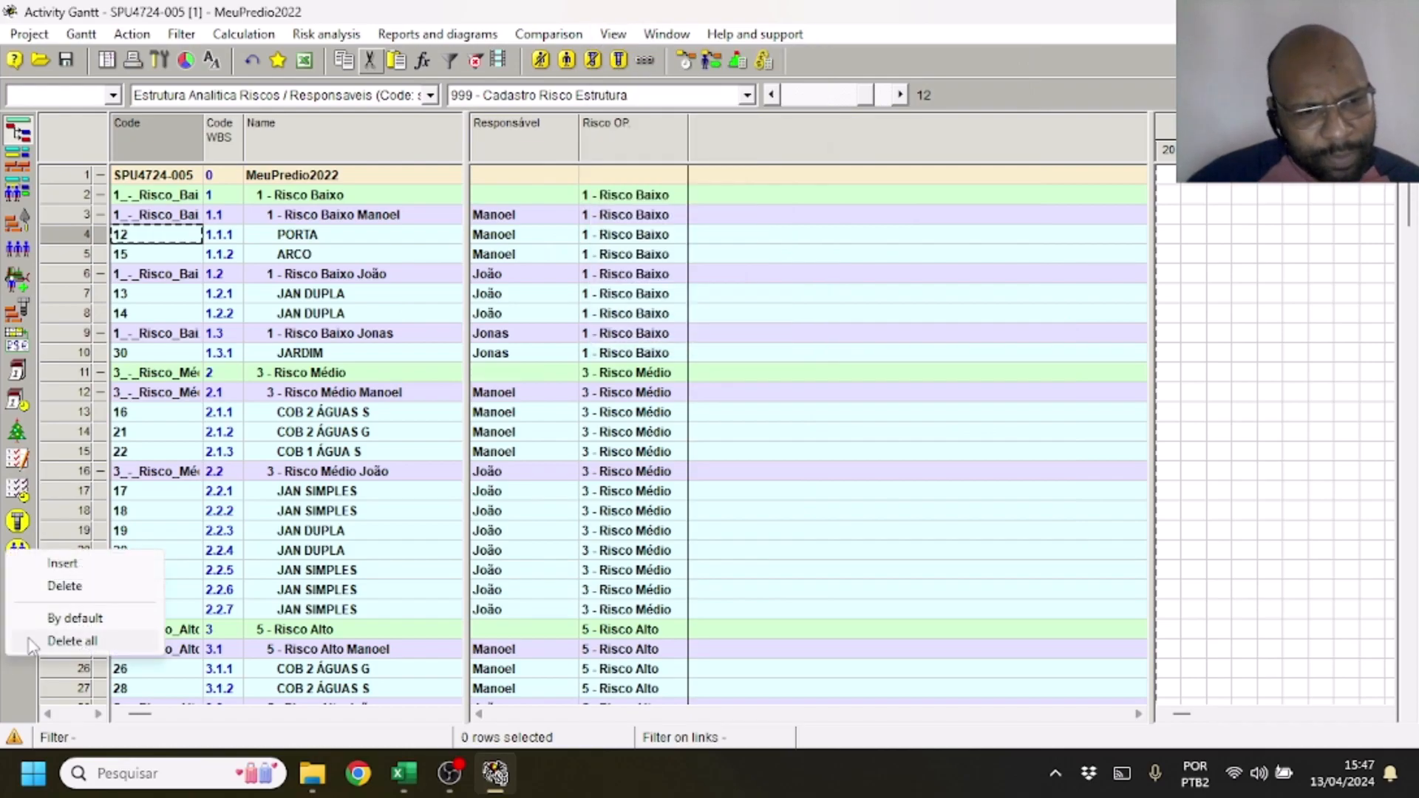
left_click(81, 563)
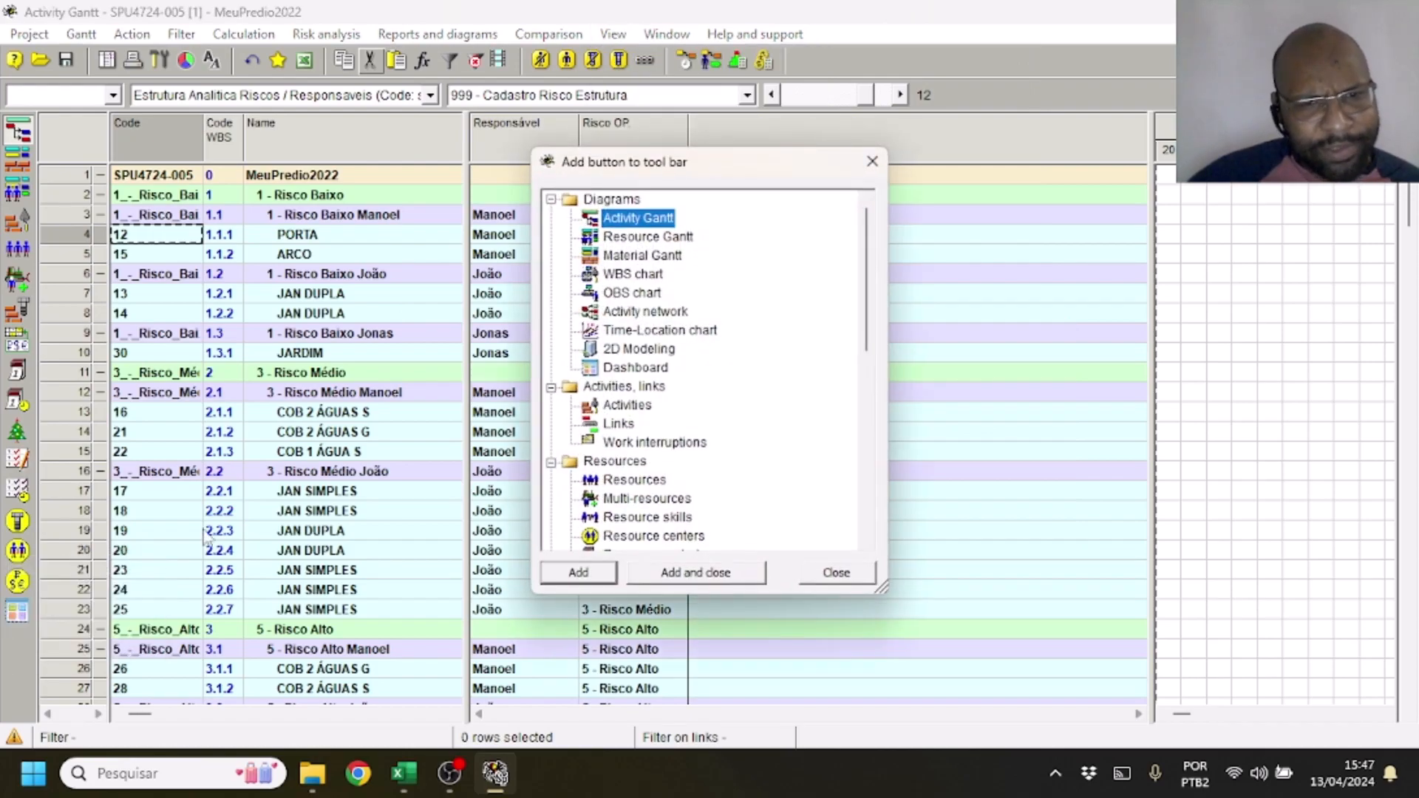
scroll(669, 396, "down", 1)
scroll(639, 453, "down", 3)
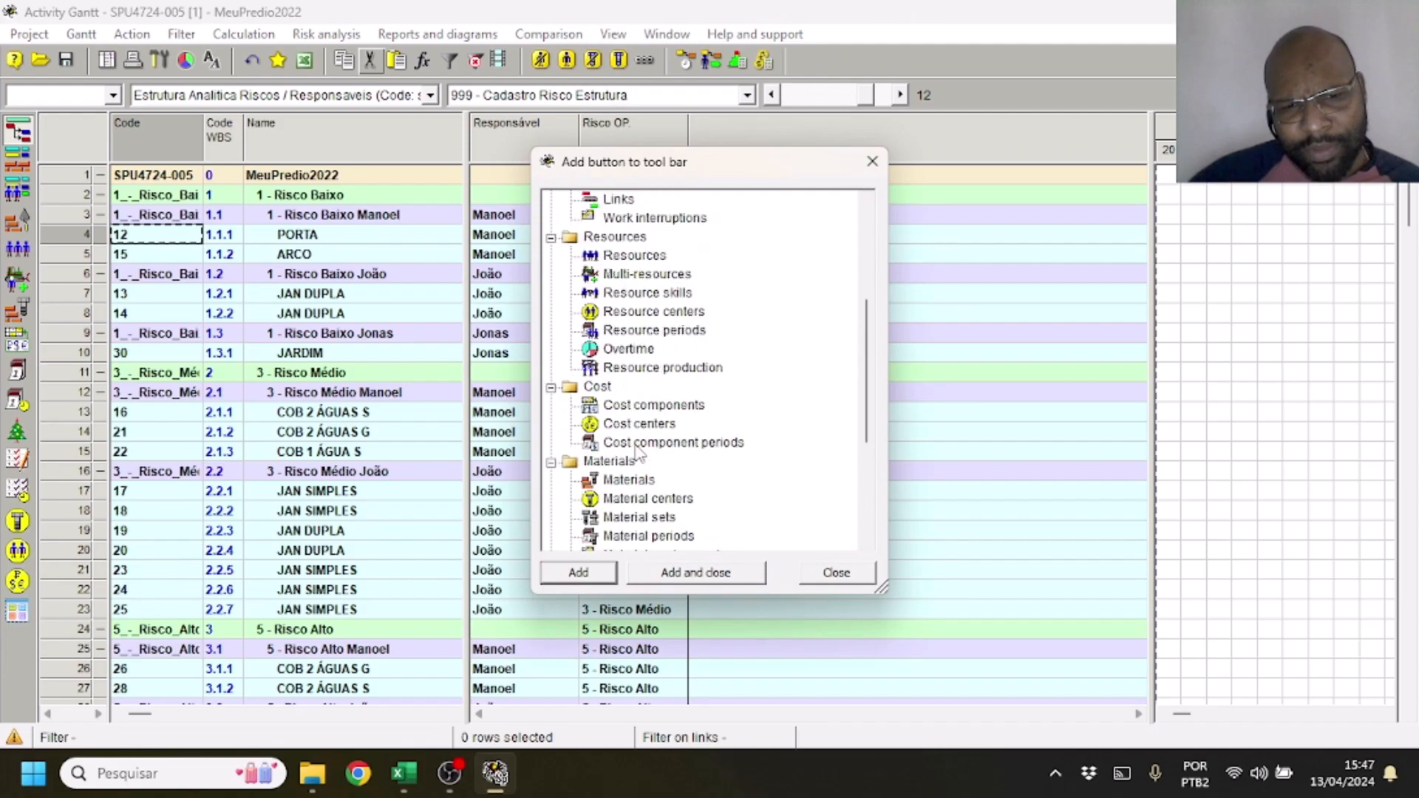
scroll(640, 449, "down", 2)
scroll(637, 373, "up", 2)
scroll(640, 400, "down", 2)
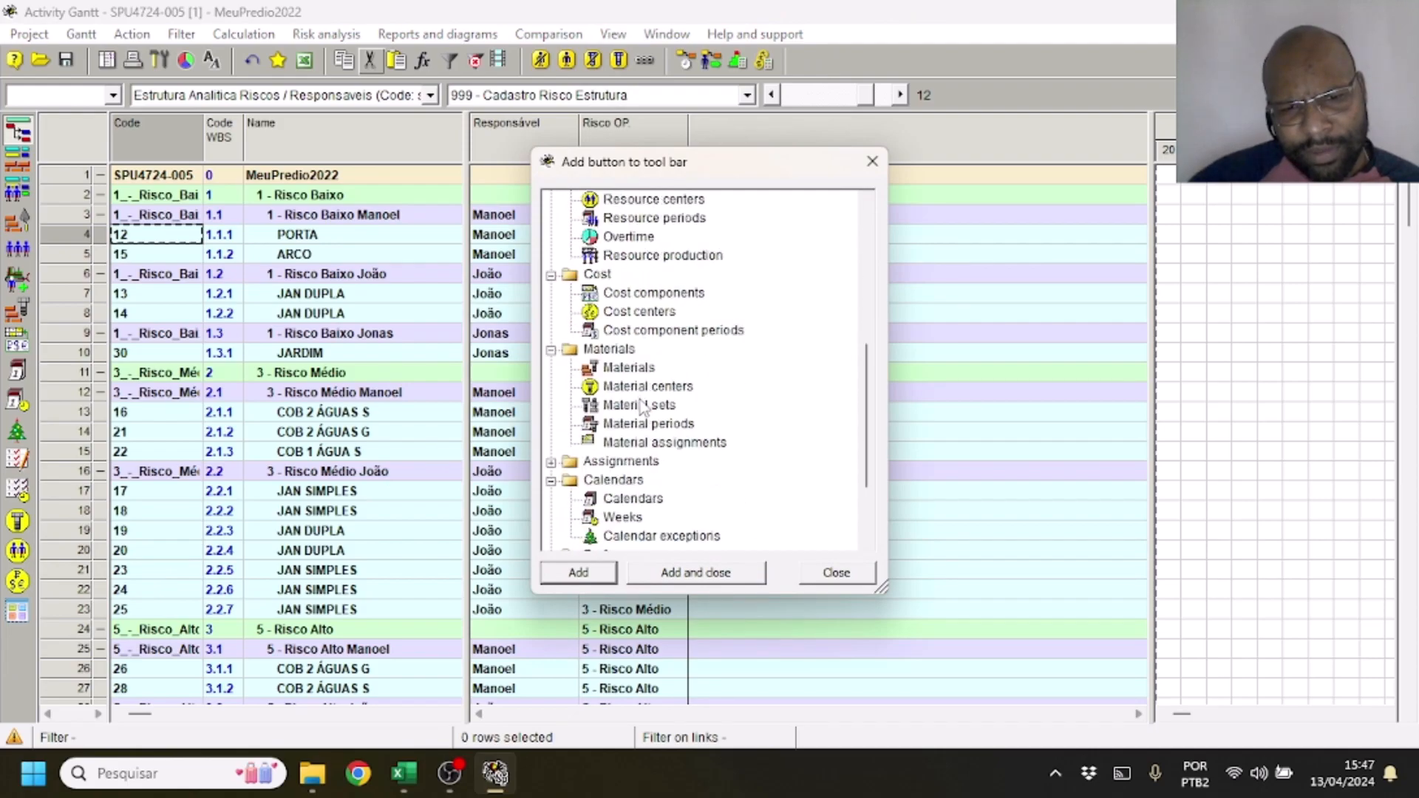
scroll(636, 418, "down", 2)
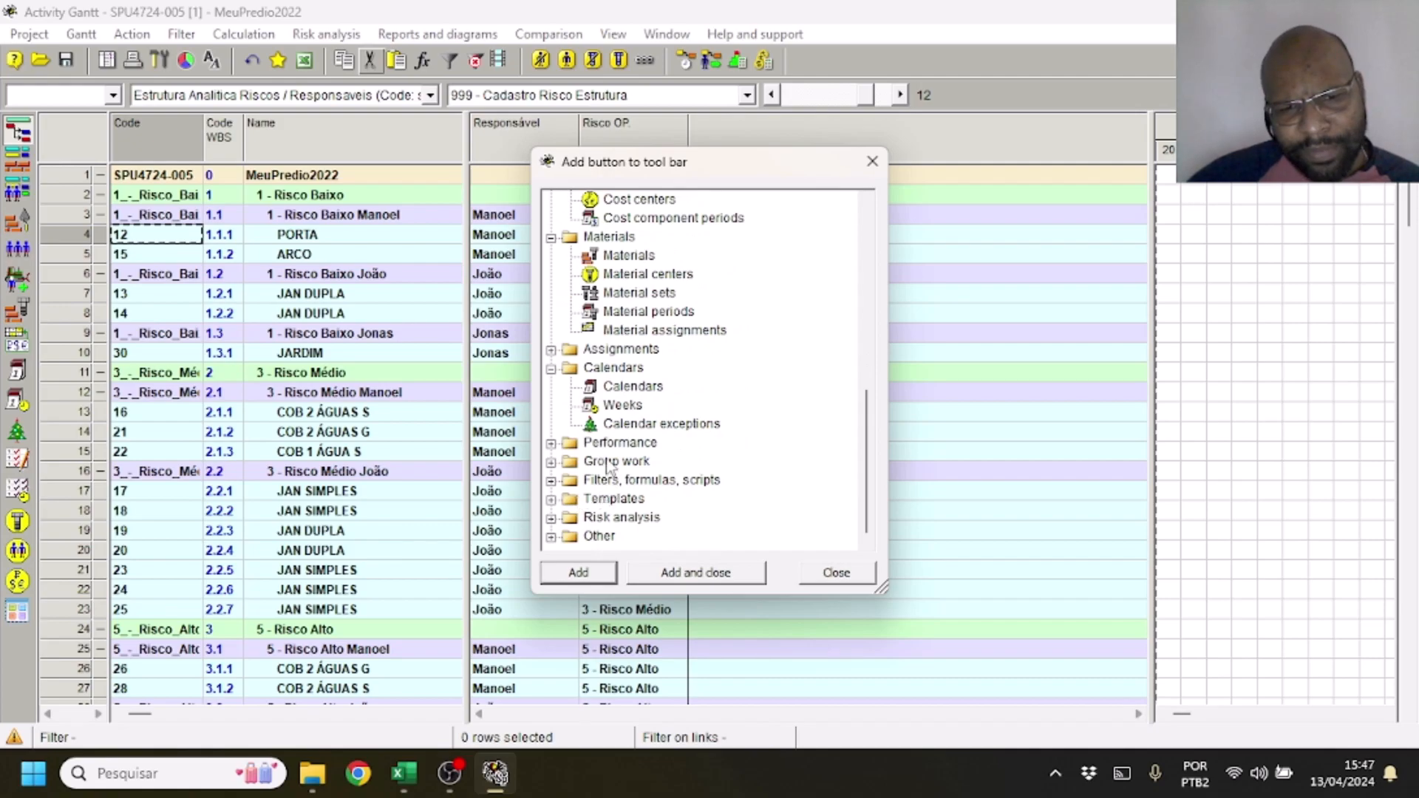
left_click(551, 484)
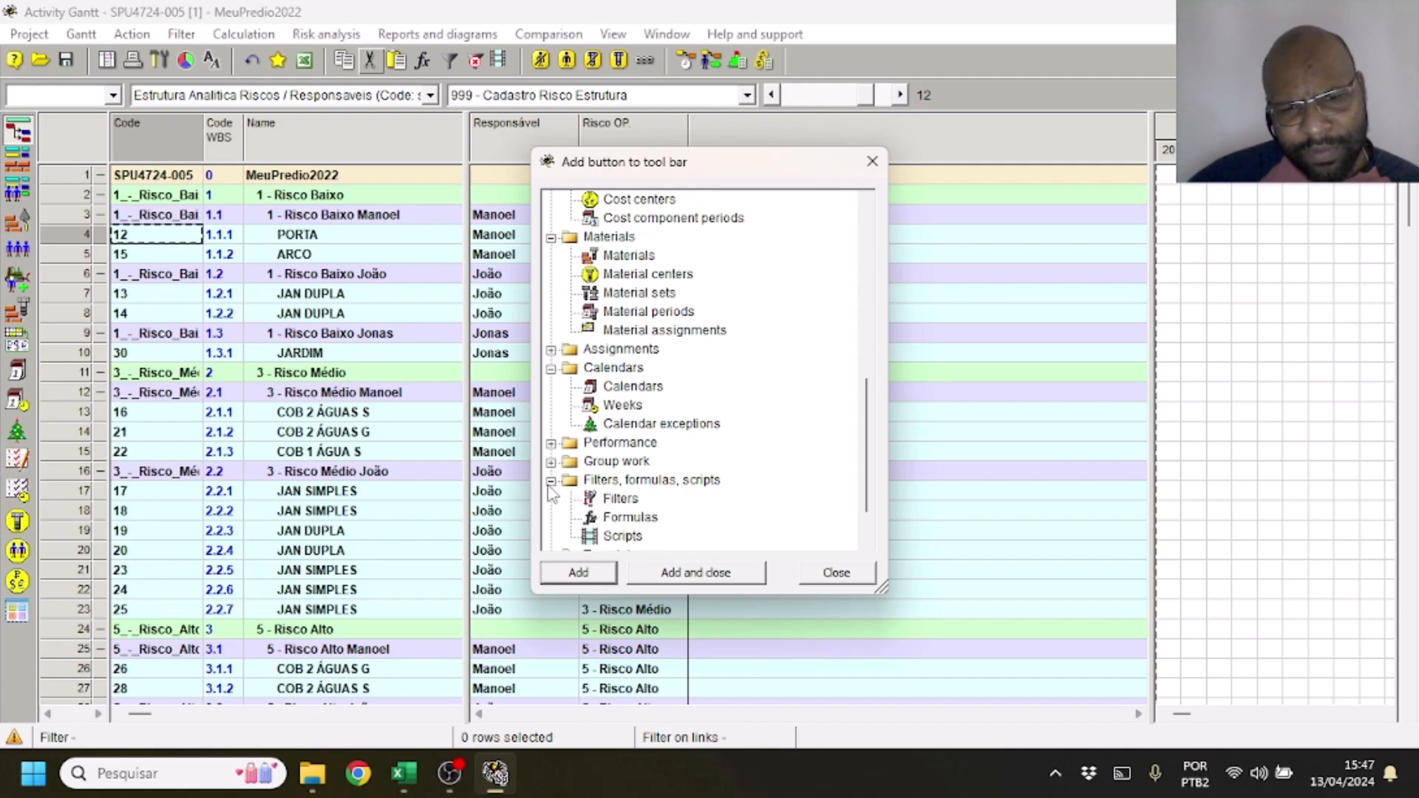
scroll(558, 484, "down", 1)
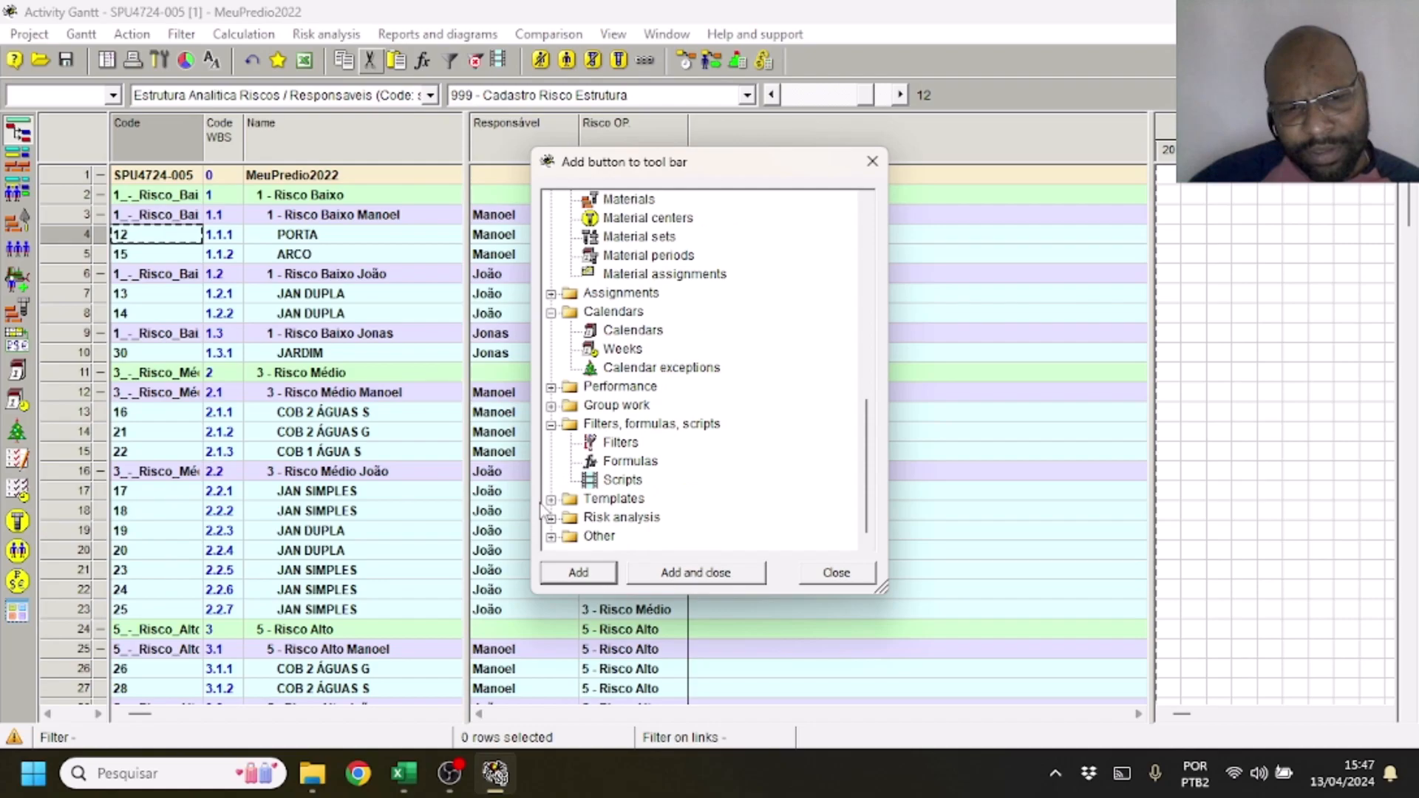
left_click(549, 502)
scroll(594, 433, "down", 1)
scroll(593, 432, "up", 1)
scroll(568, 477, "down", 1)
scroll(567, 479, "up", 1)
scroll(572, 514, "down", 1)
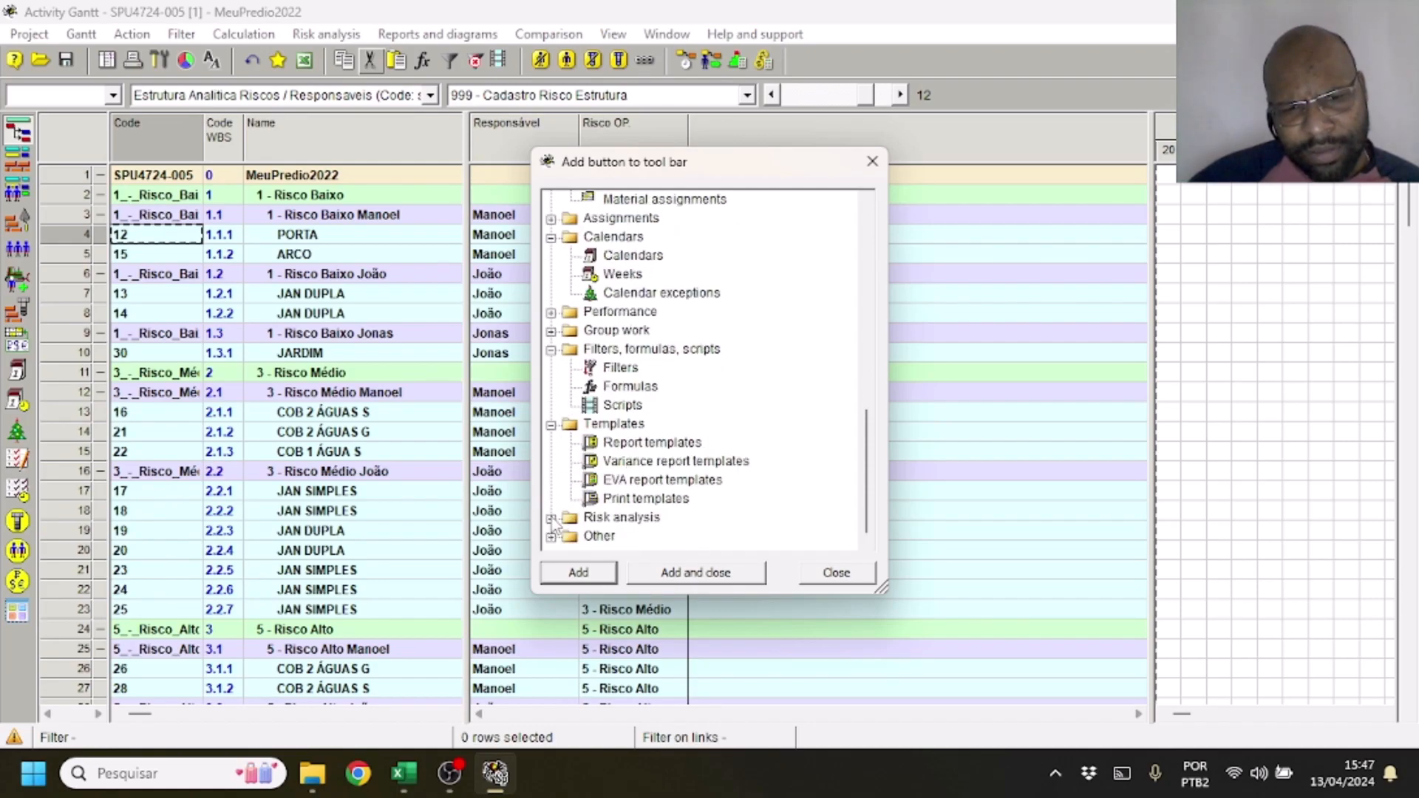
left_click(551, 518)
scroll(571, 510, "down", 1)
left_click(551, 538)
scroll(636, 443, "up", 1)
scroll(666, 481, "down", 1)
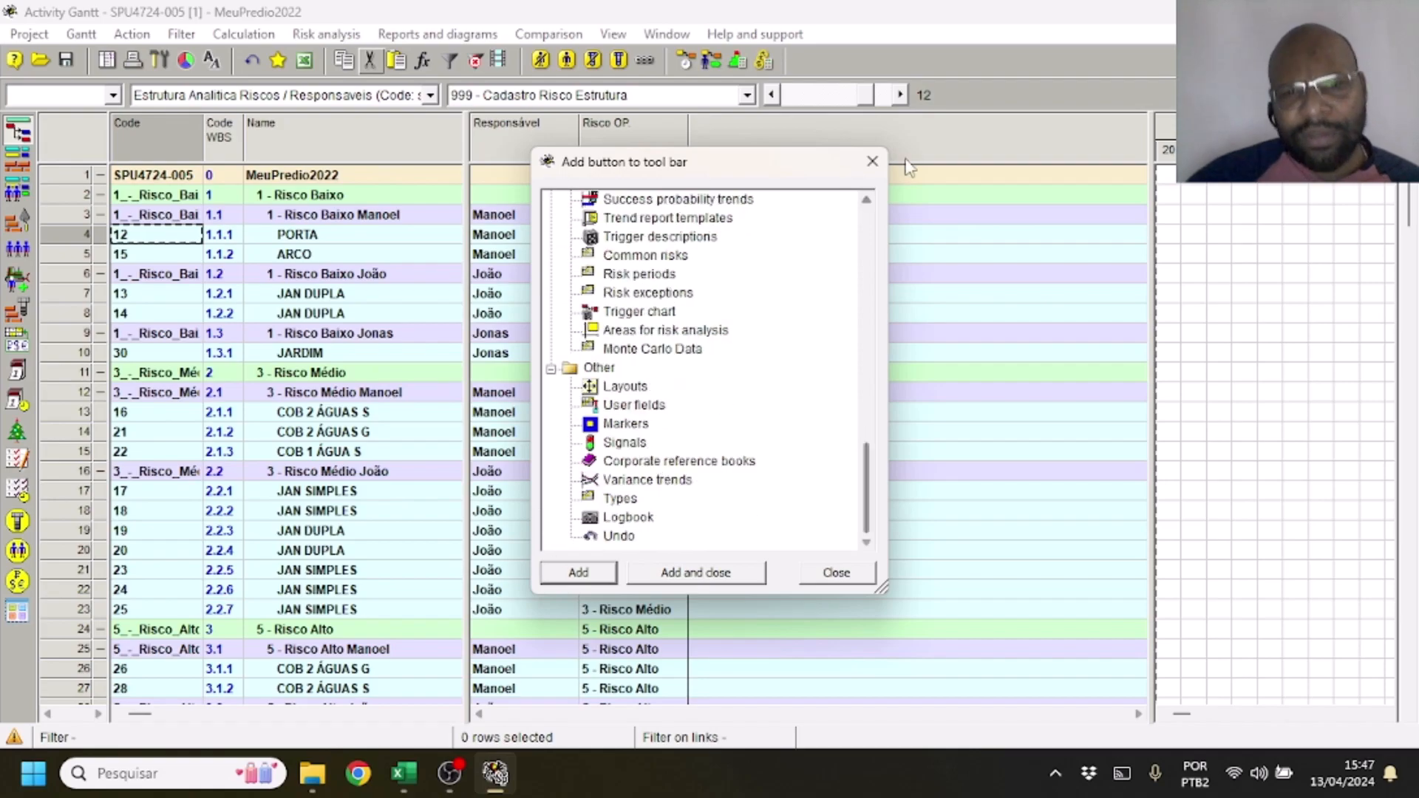
left_click(873, 161)
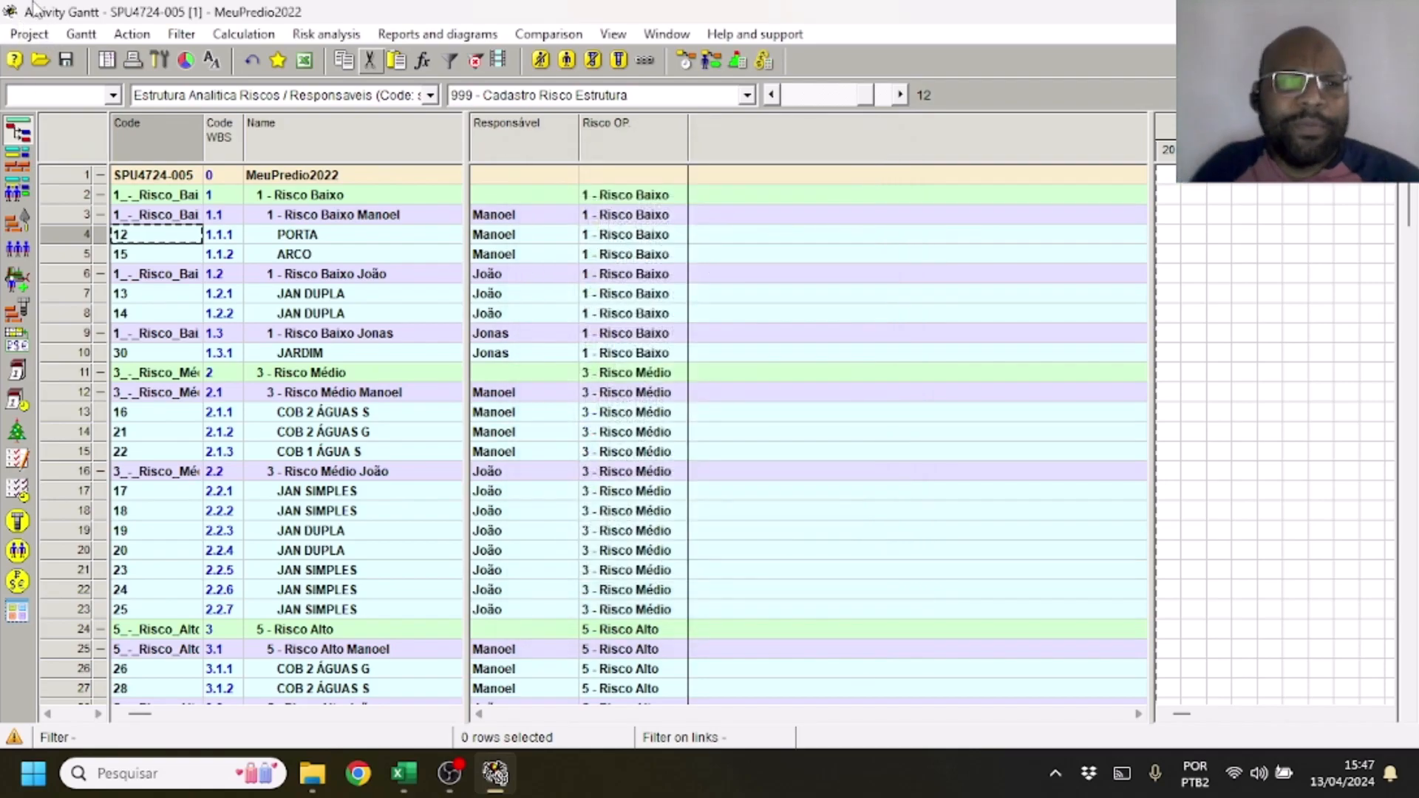
Open the project's Users table from the main window's Group work section, maximize it and select the Diretor user to check Requisito 8
left_click(103, 63)
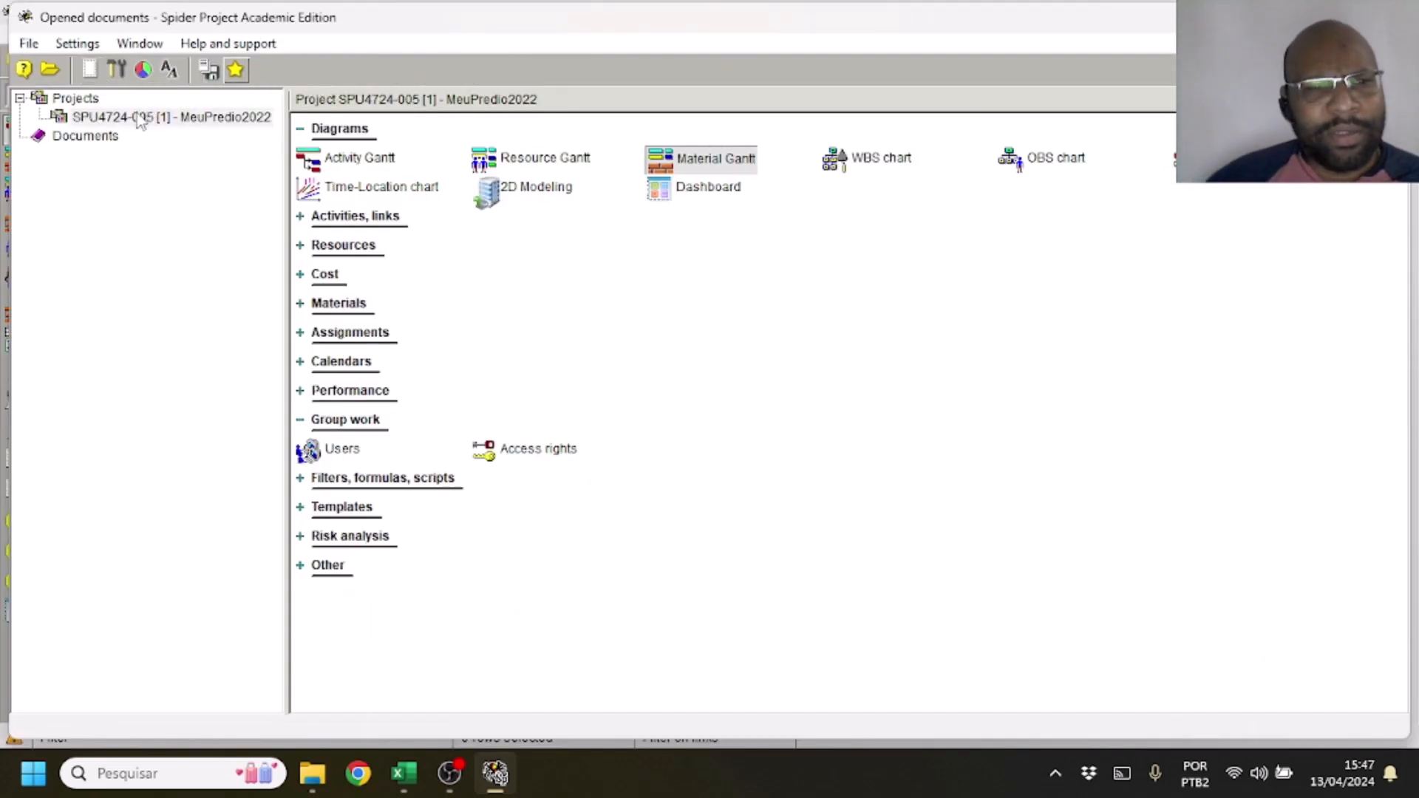
left_click(310, 570)
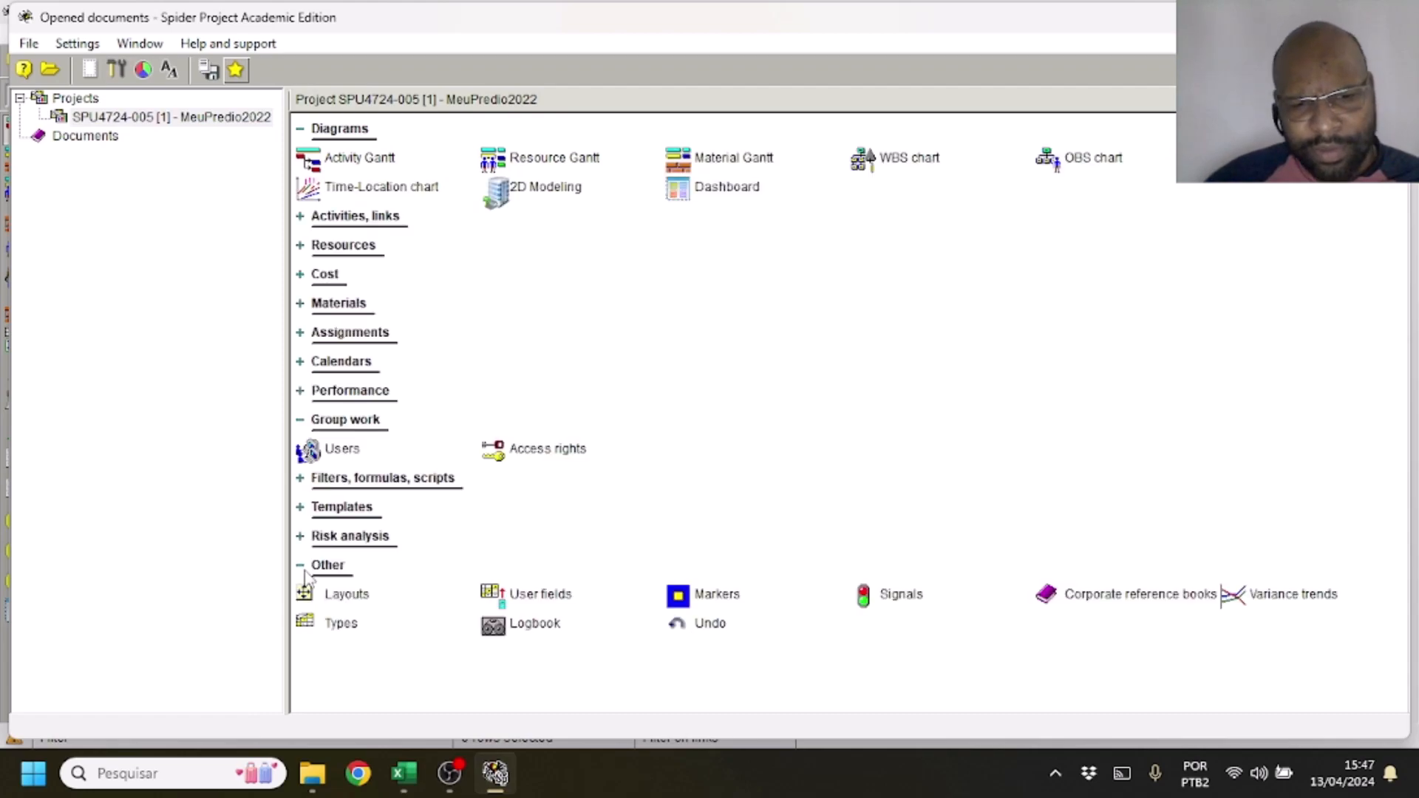
left_click(327, 453)
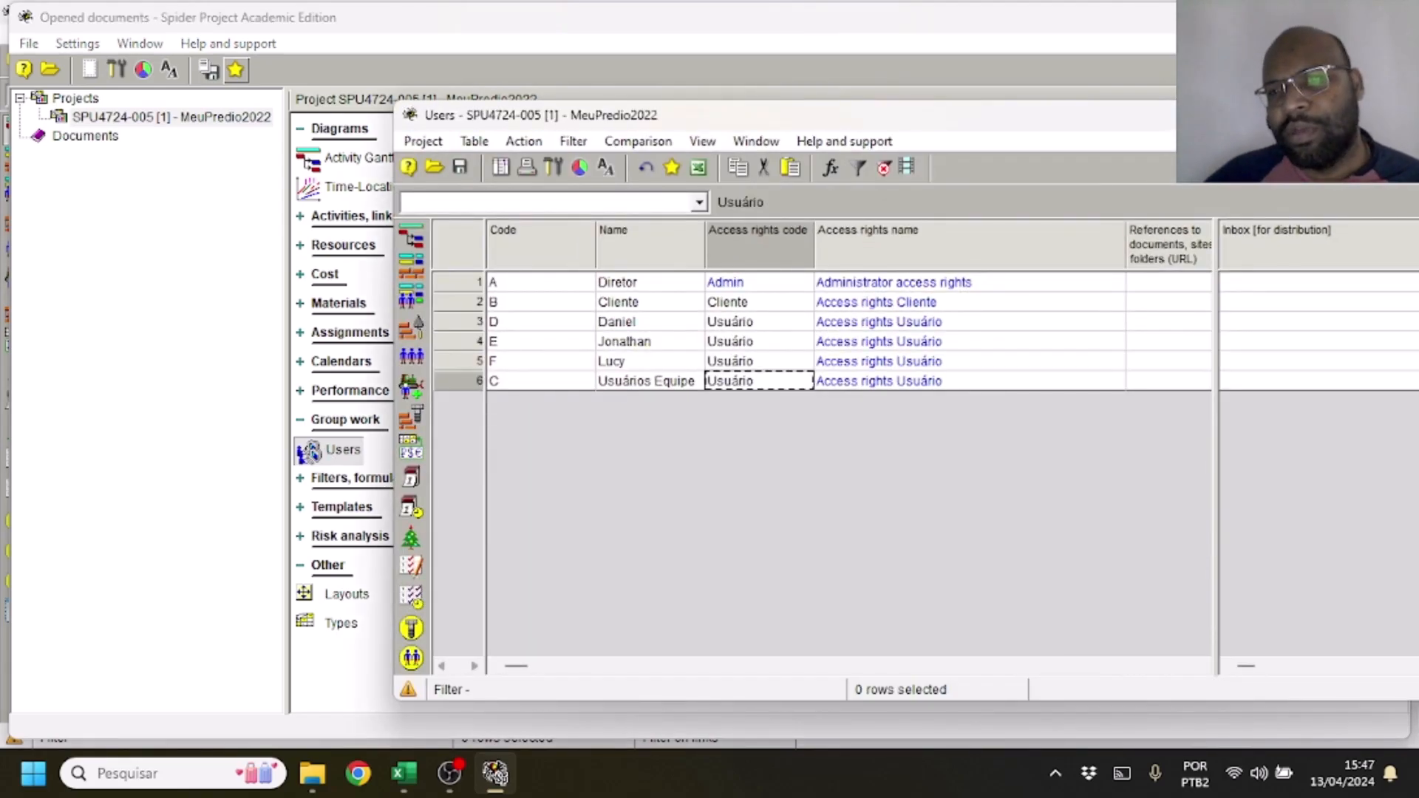
left_click_drag(1341, 126, 1037, 52)
left_click(1194, 41)
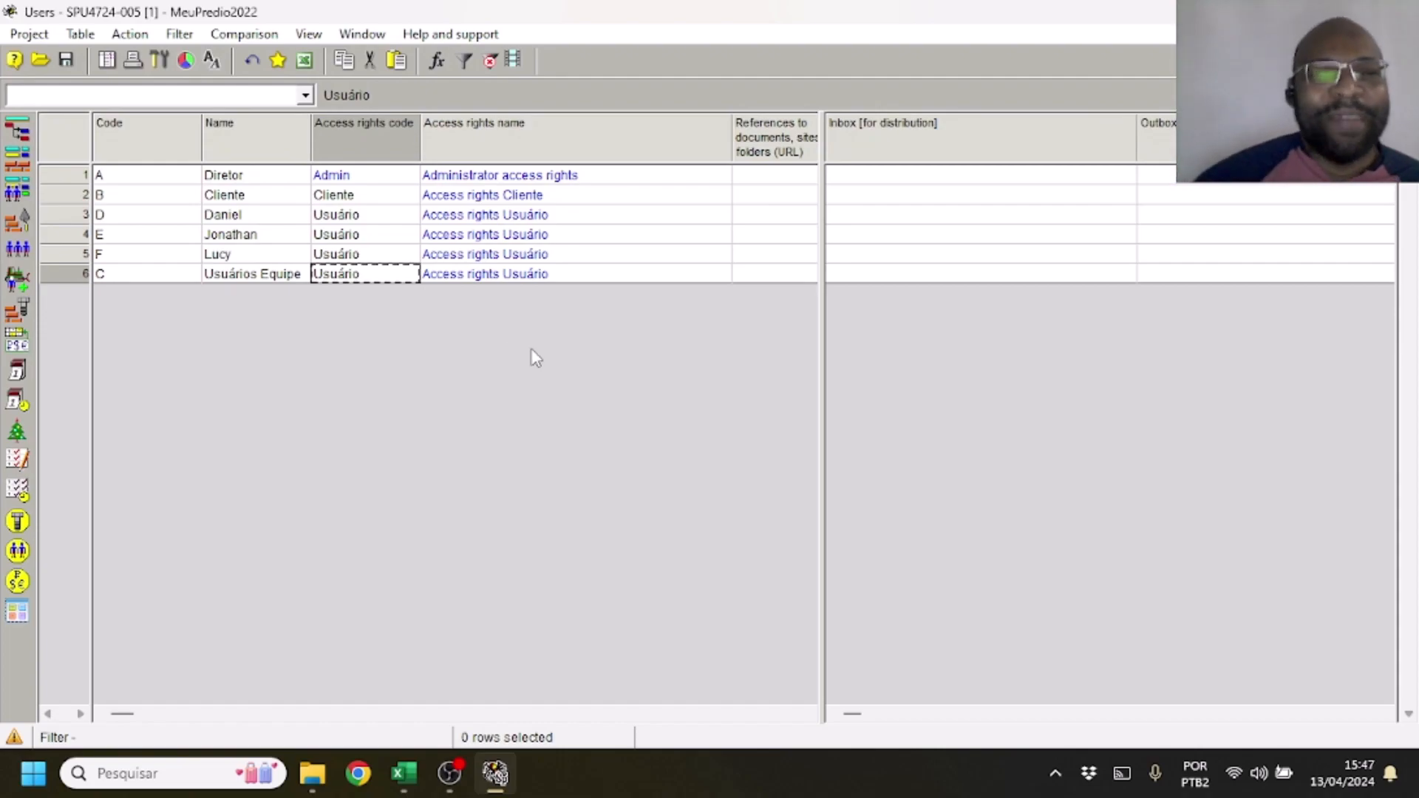
left_click(277, 177)
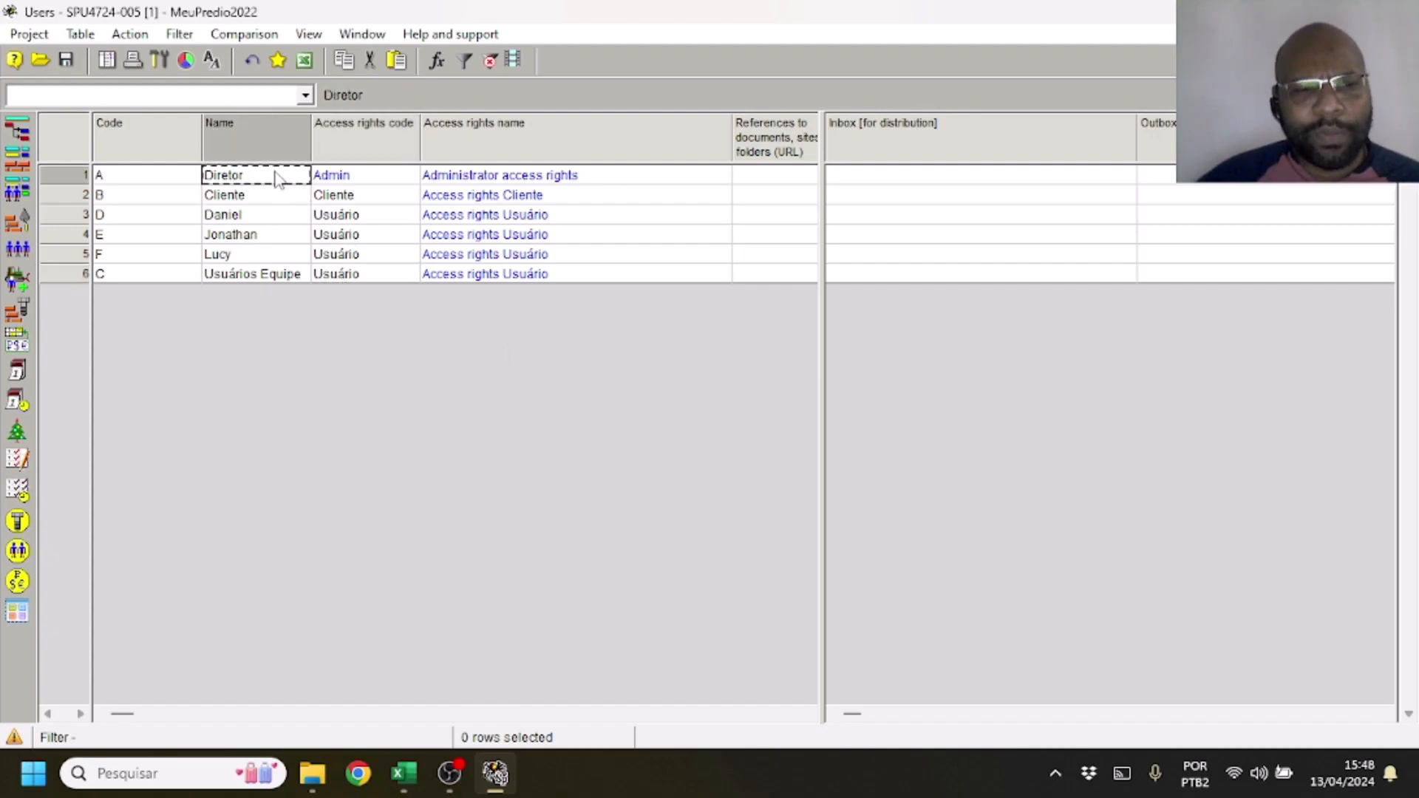
Go through the remaining entries of the Users table, from Cliente to Usuários Equipe, to check them against Requisito 8
left_click(273, 195)
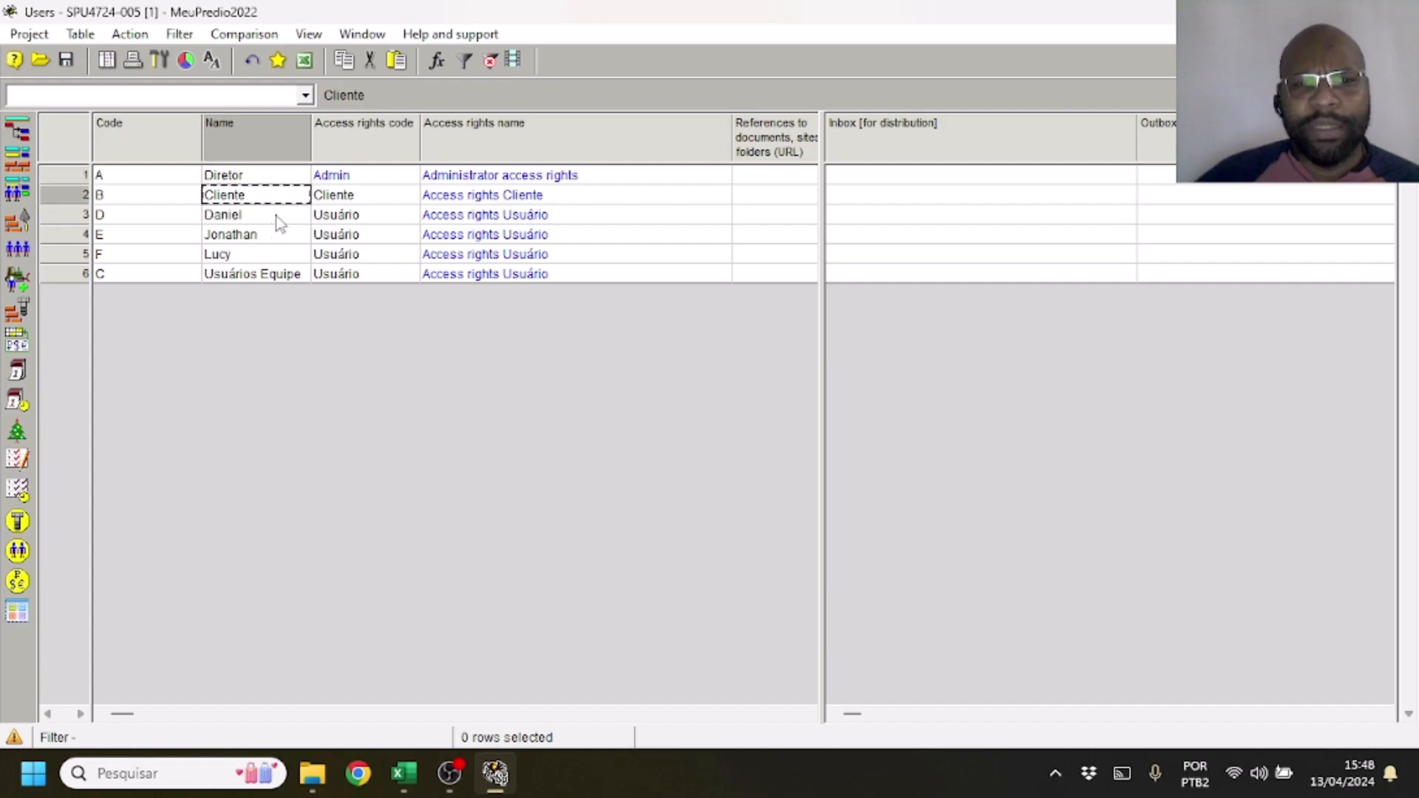
left_click(278, 217)
left_click(273, 236)
left_click(271, 254)
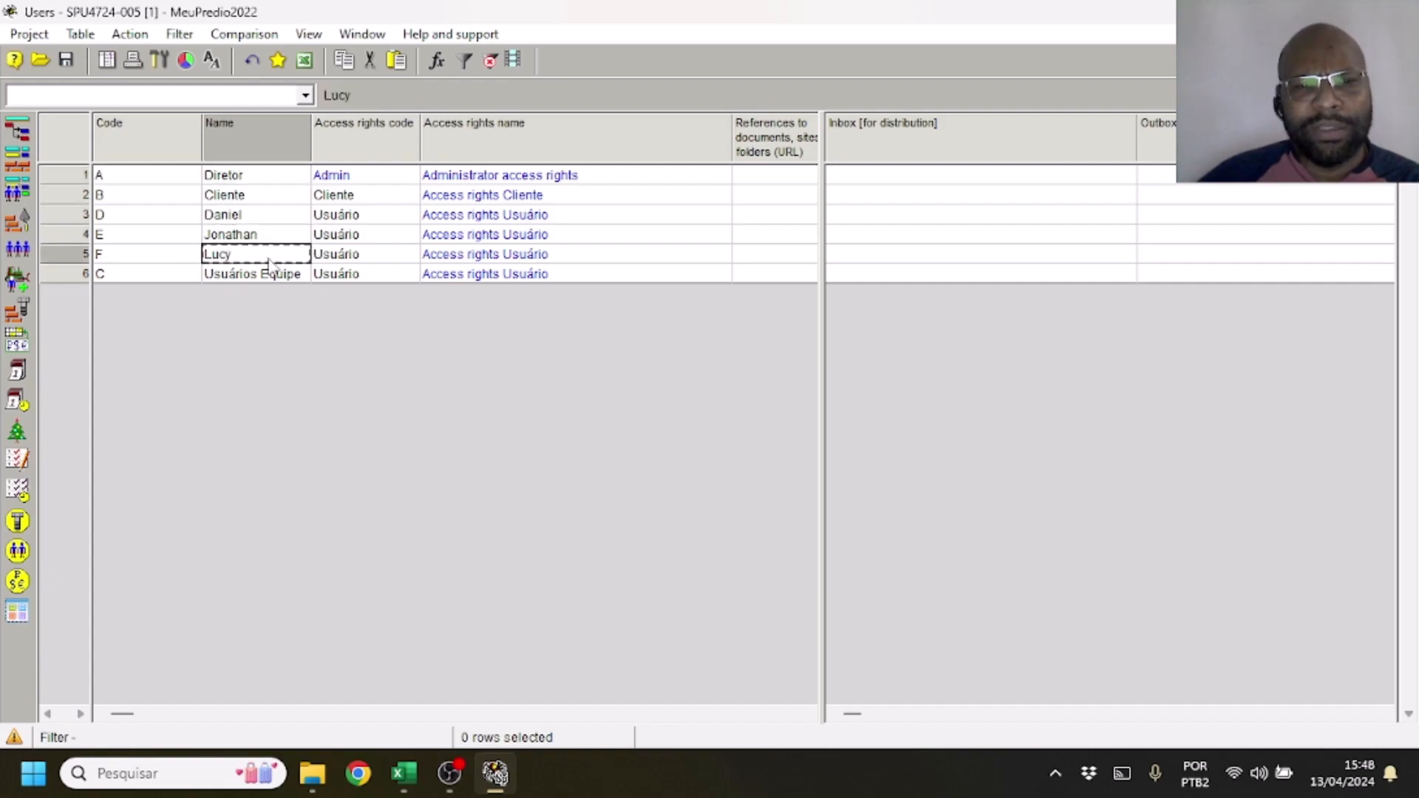
left_click(266, 275)
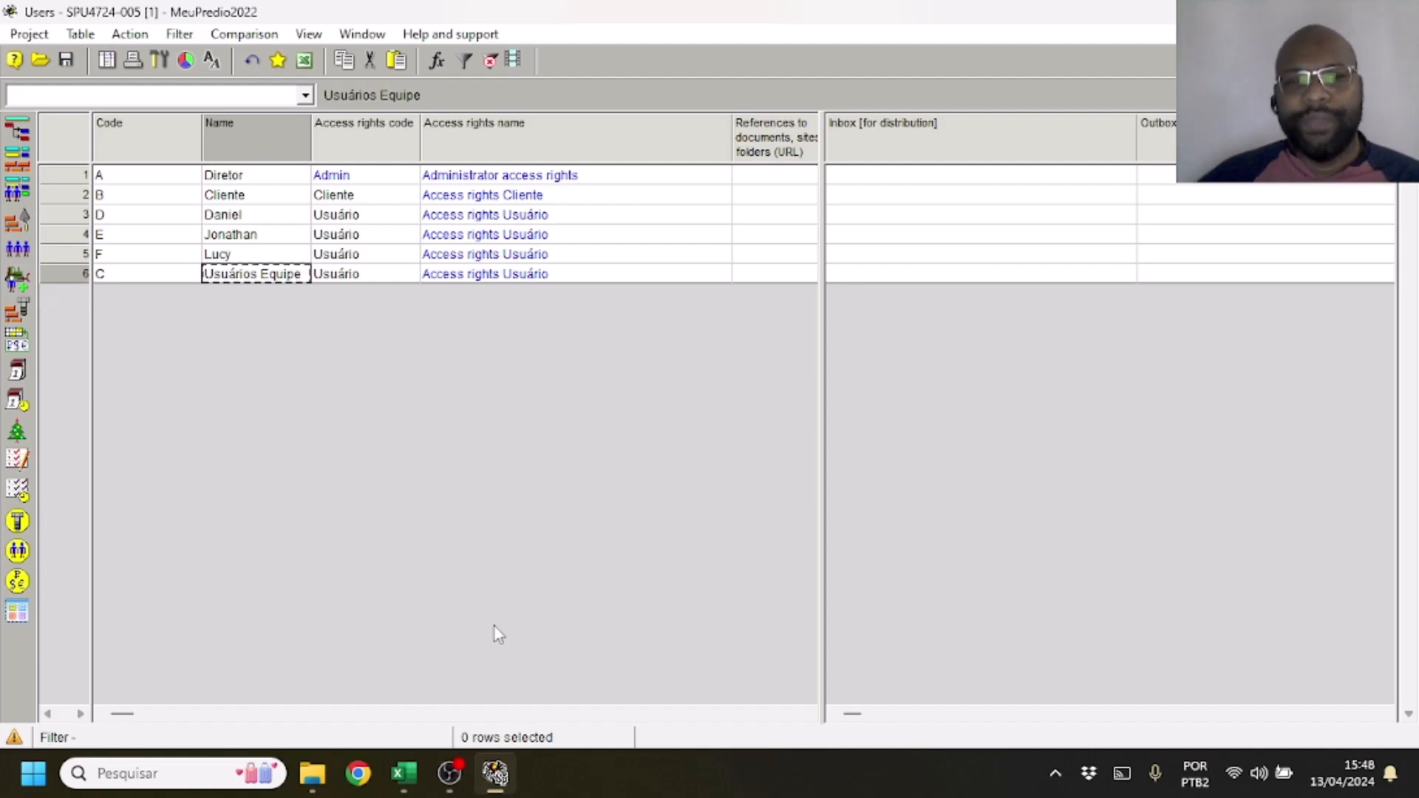
Switch to the Excel requirements sheet and mark the status of Requisito 8, about the registered users, as met
left_click(406, 776)
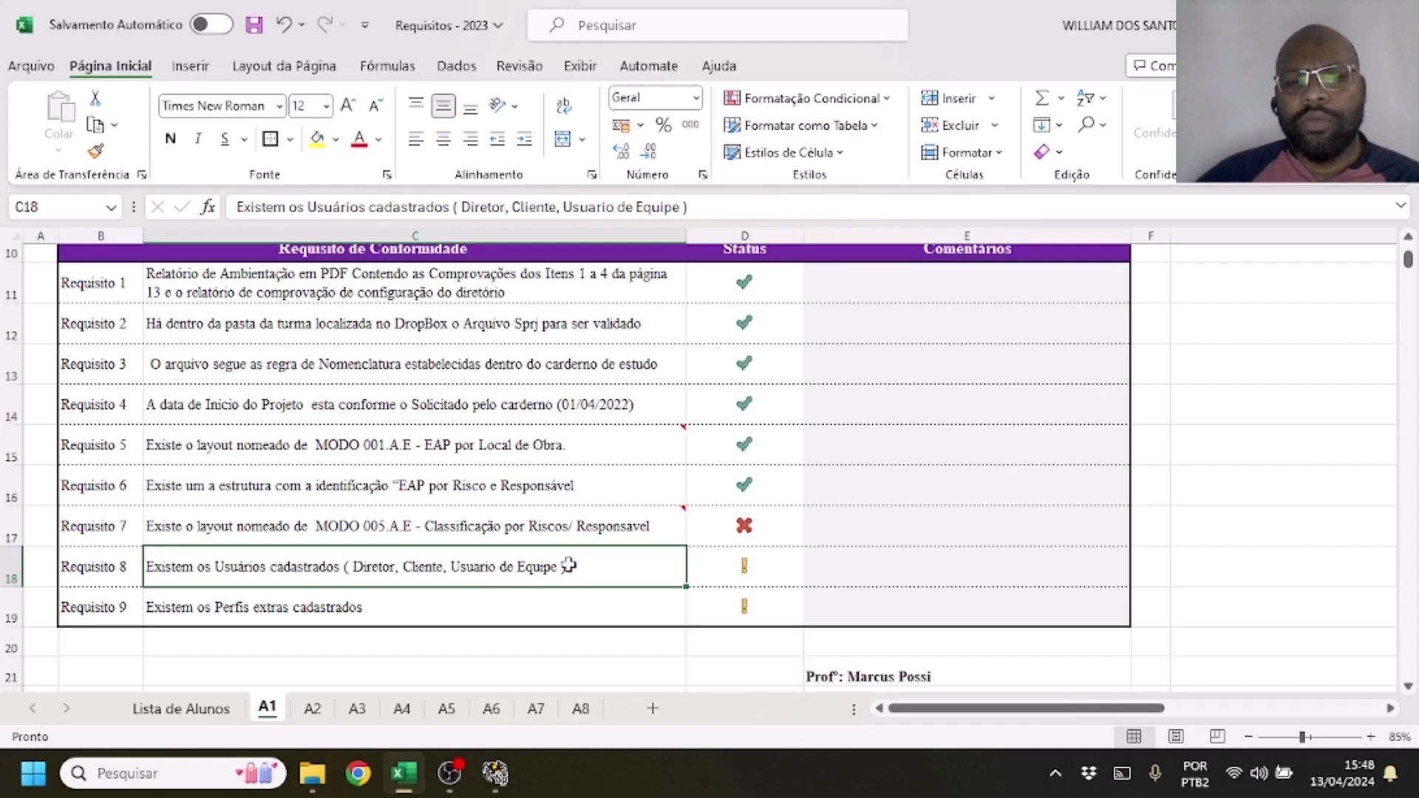
left_click(584, 599)
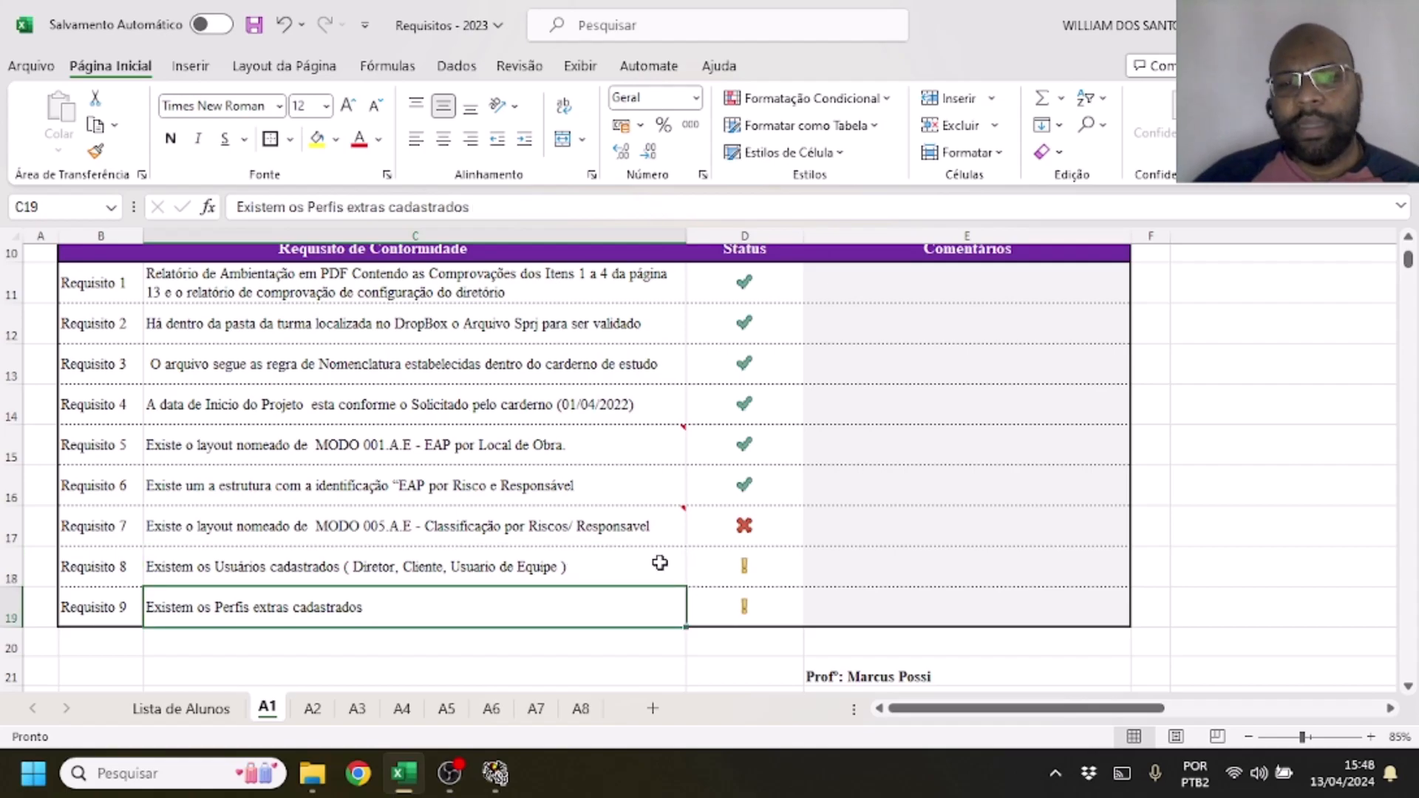
left_click(660, 563)
double_click(590, 572)
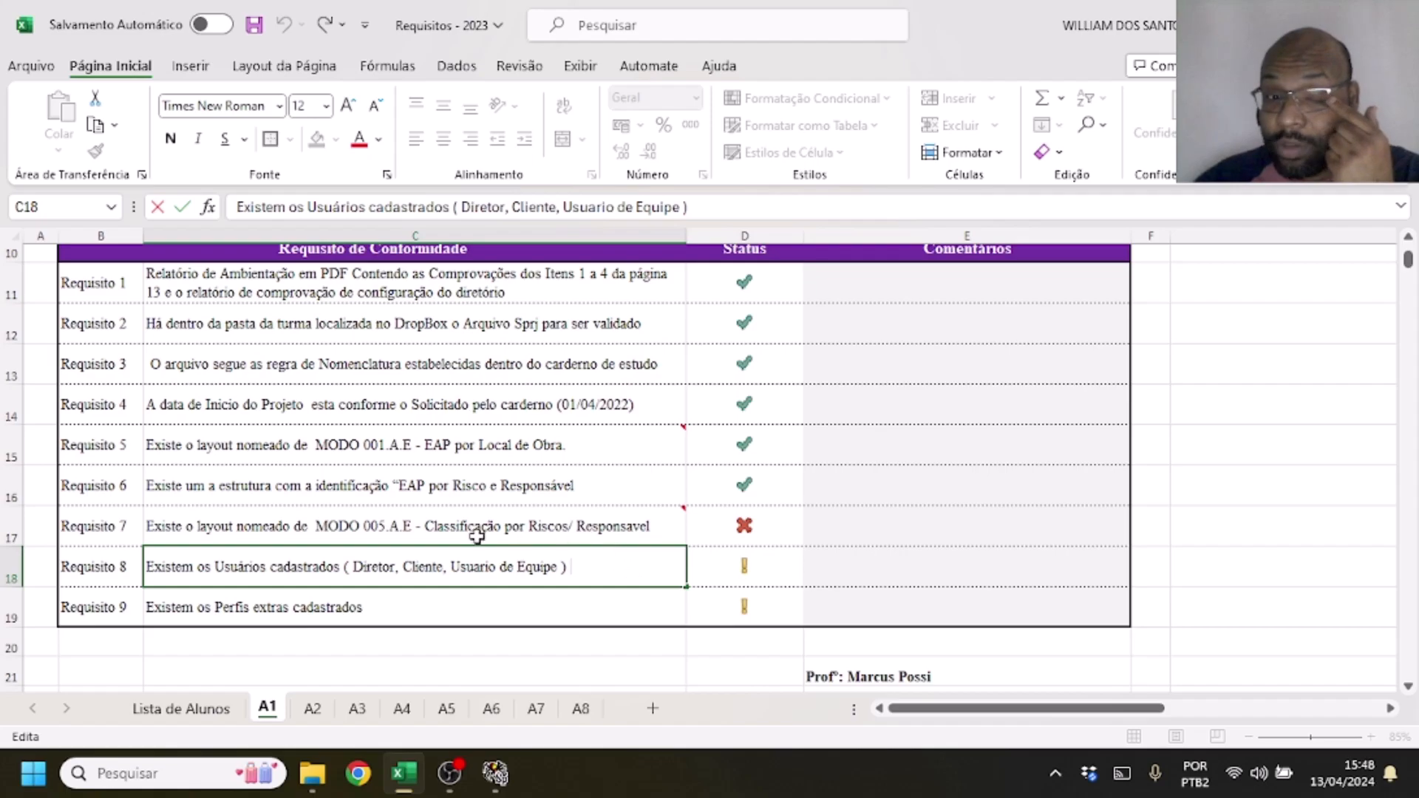
left_click(979, 562)
left_click(745, 561)
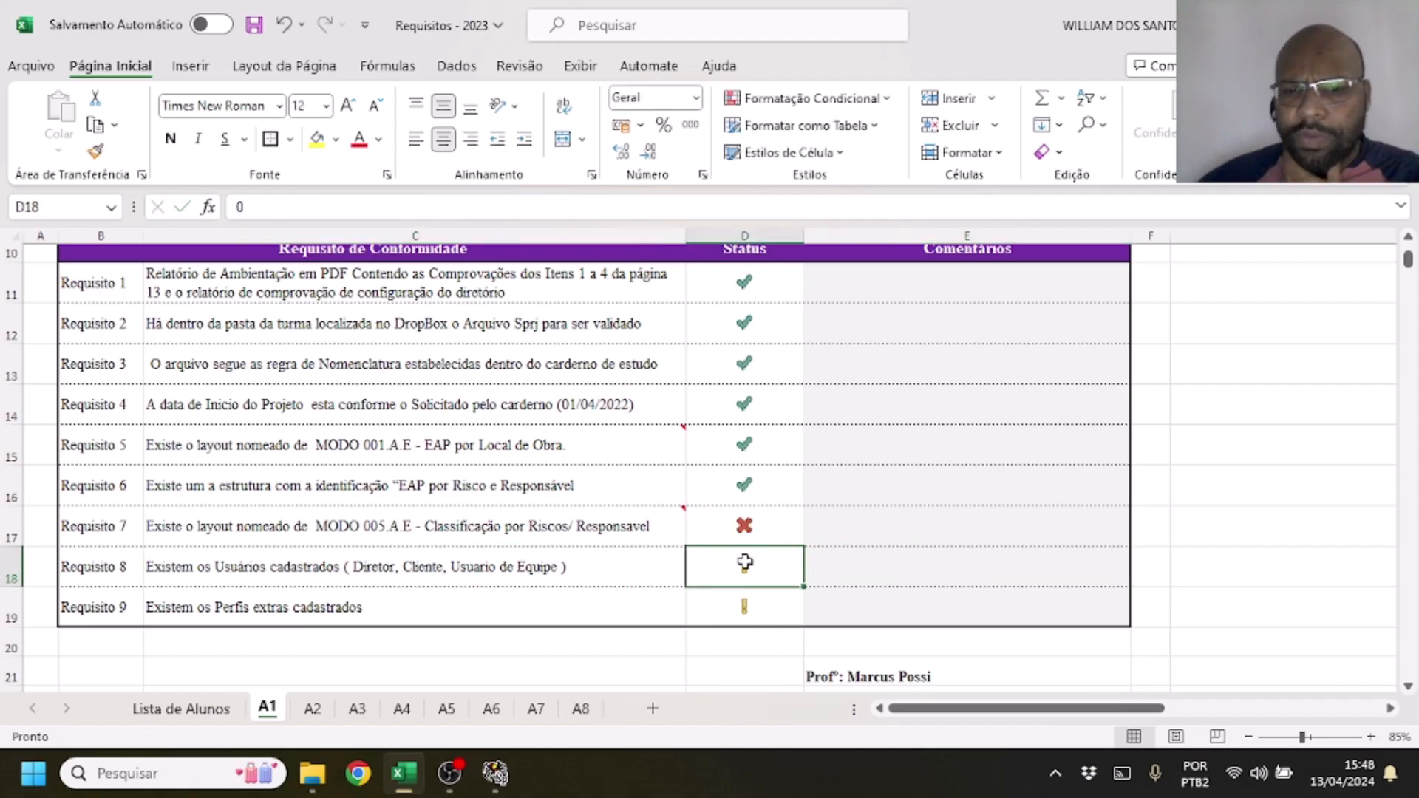
key("Down")
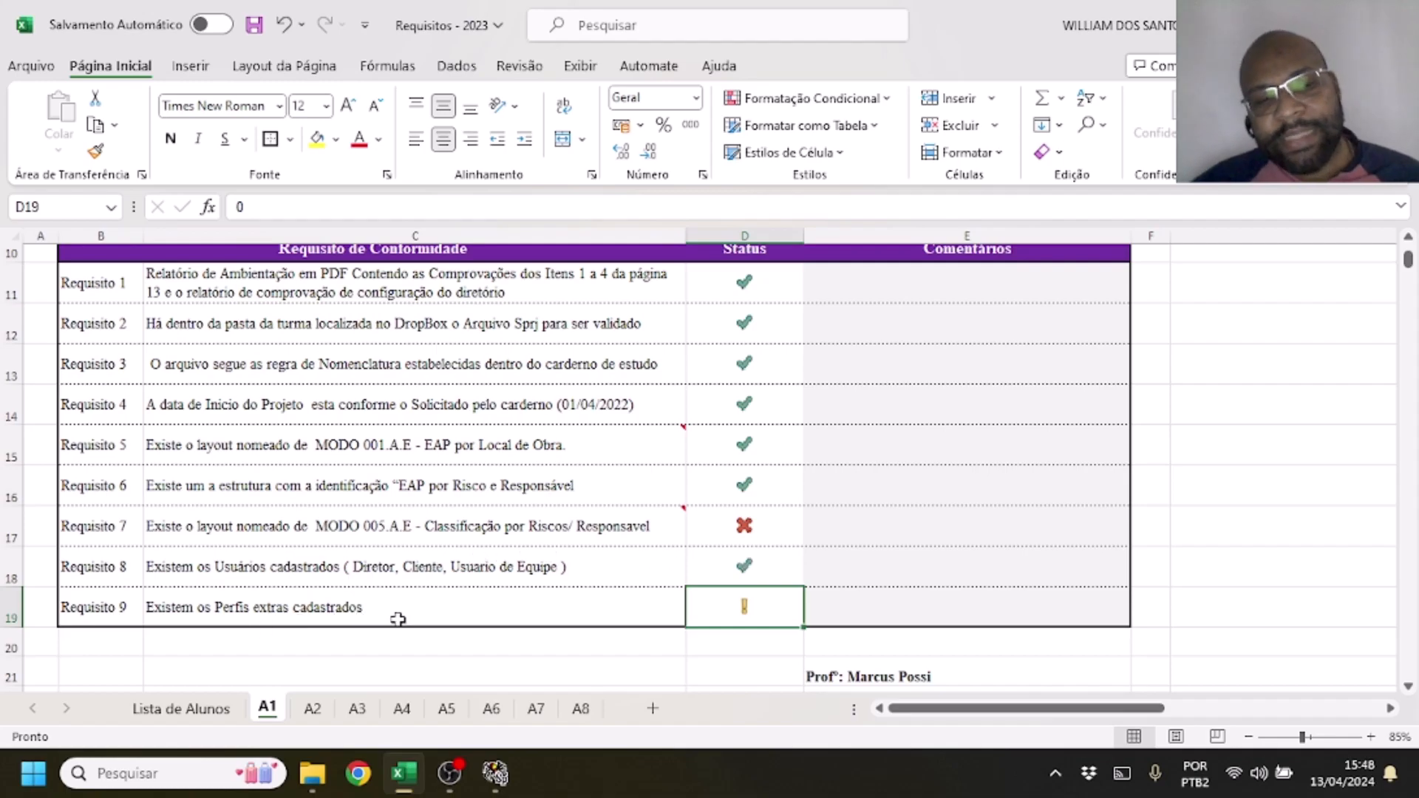
Return to Spider Project, open and maximize the Access rights table, and go through the Admin, Cliente and Usuário profiles for Requisito 9
left_click(506, 776)
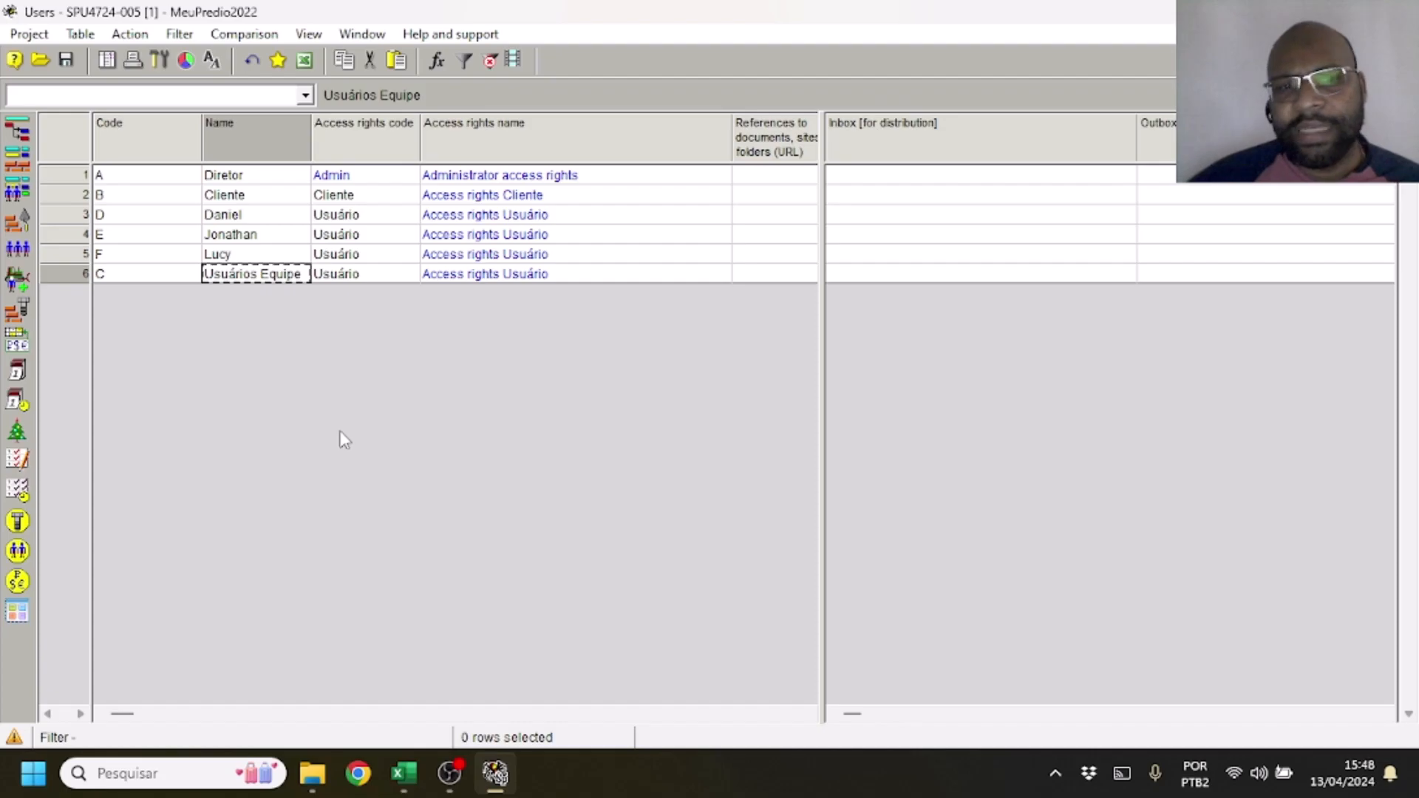
left_click(117, 62)
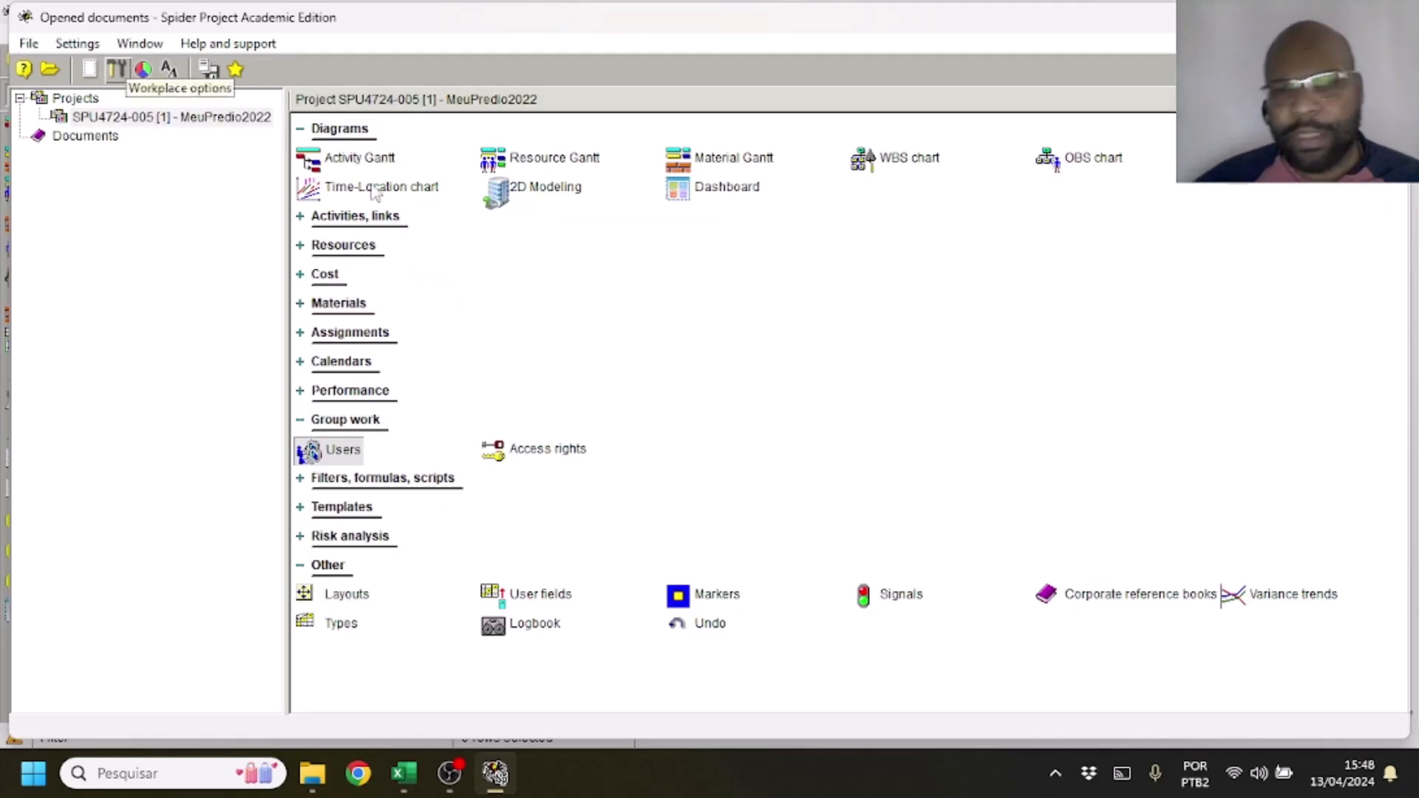
left_click(532, 467)
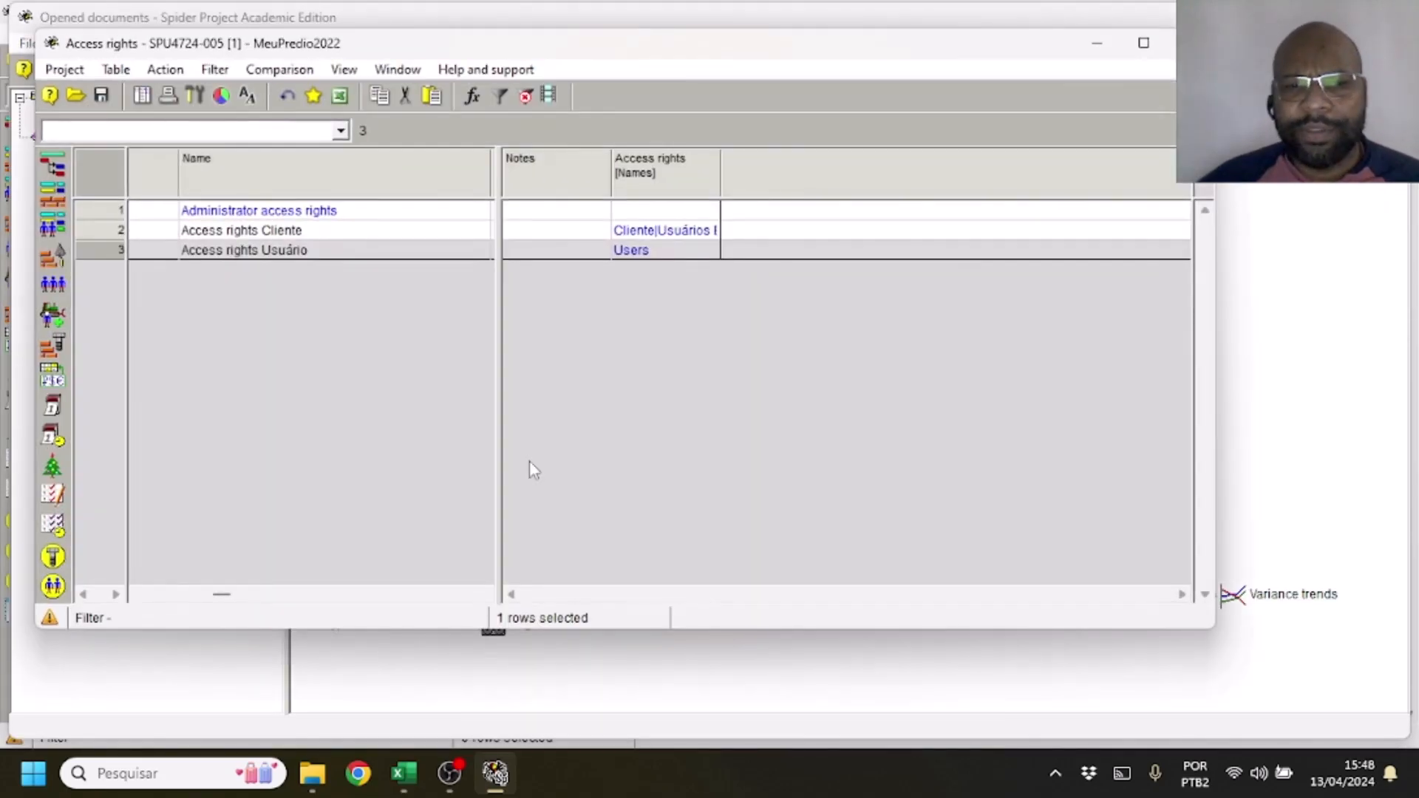
left_click(1143, 44)
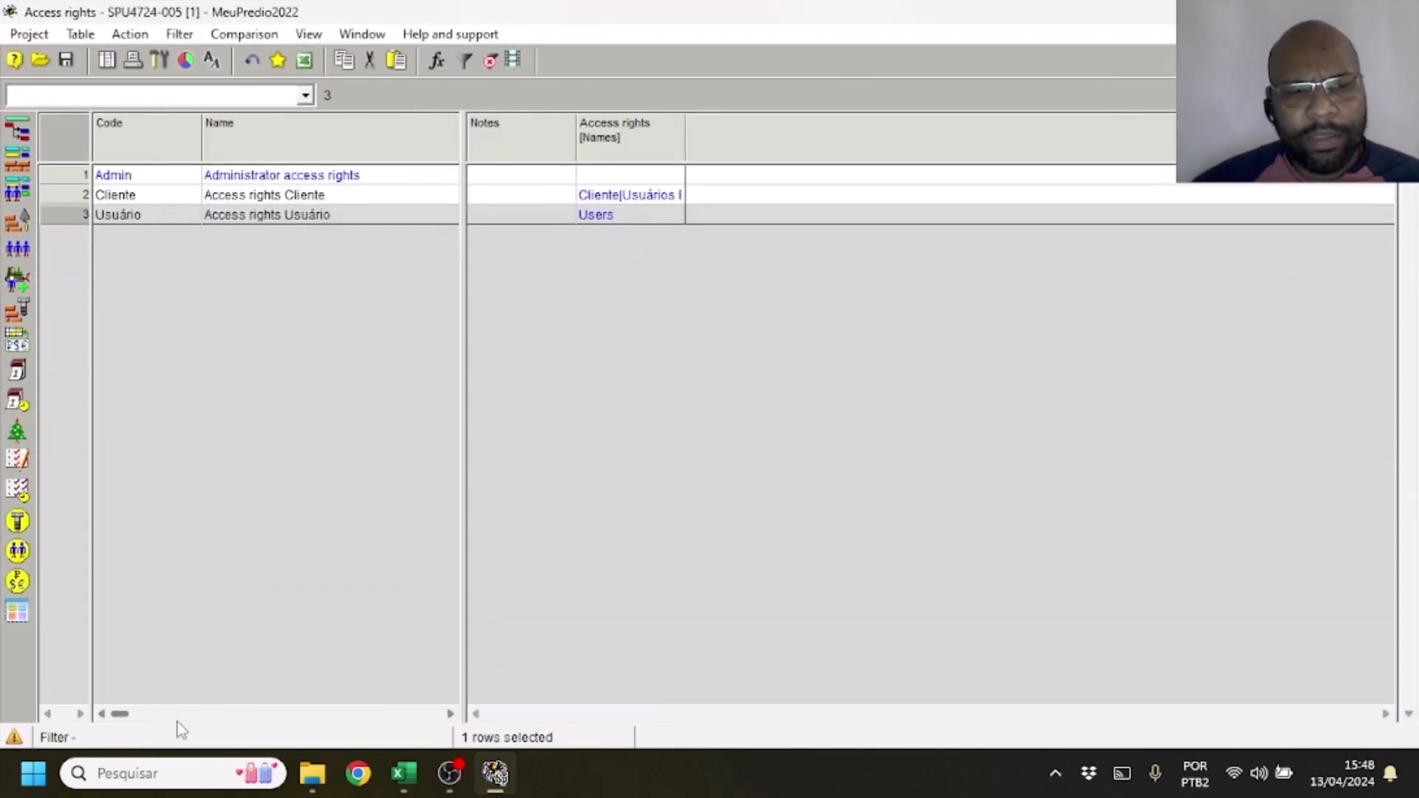
left_click(154, 179)
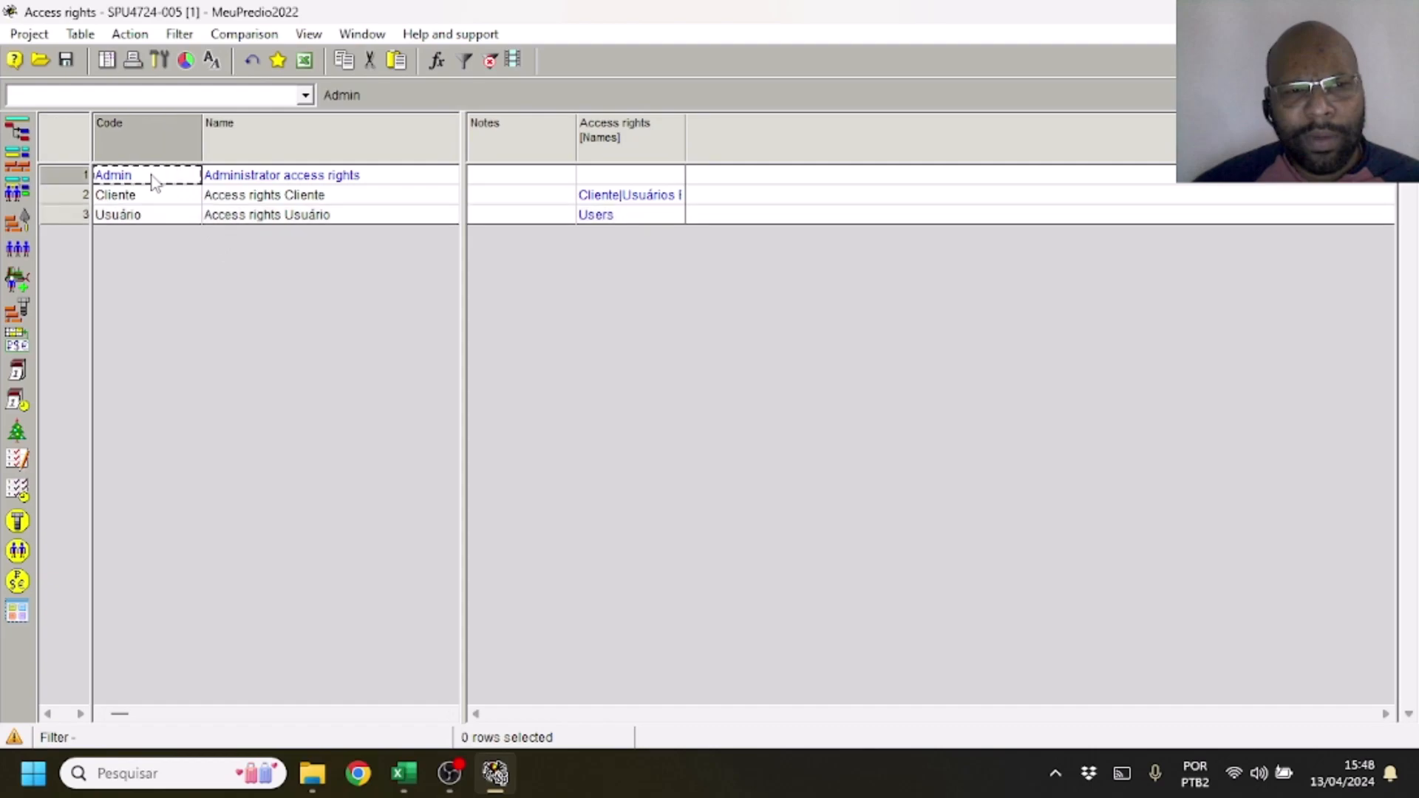
left_click(148, 194)
left_click(174, 216)
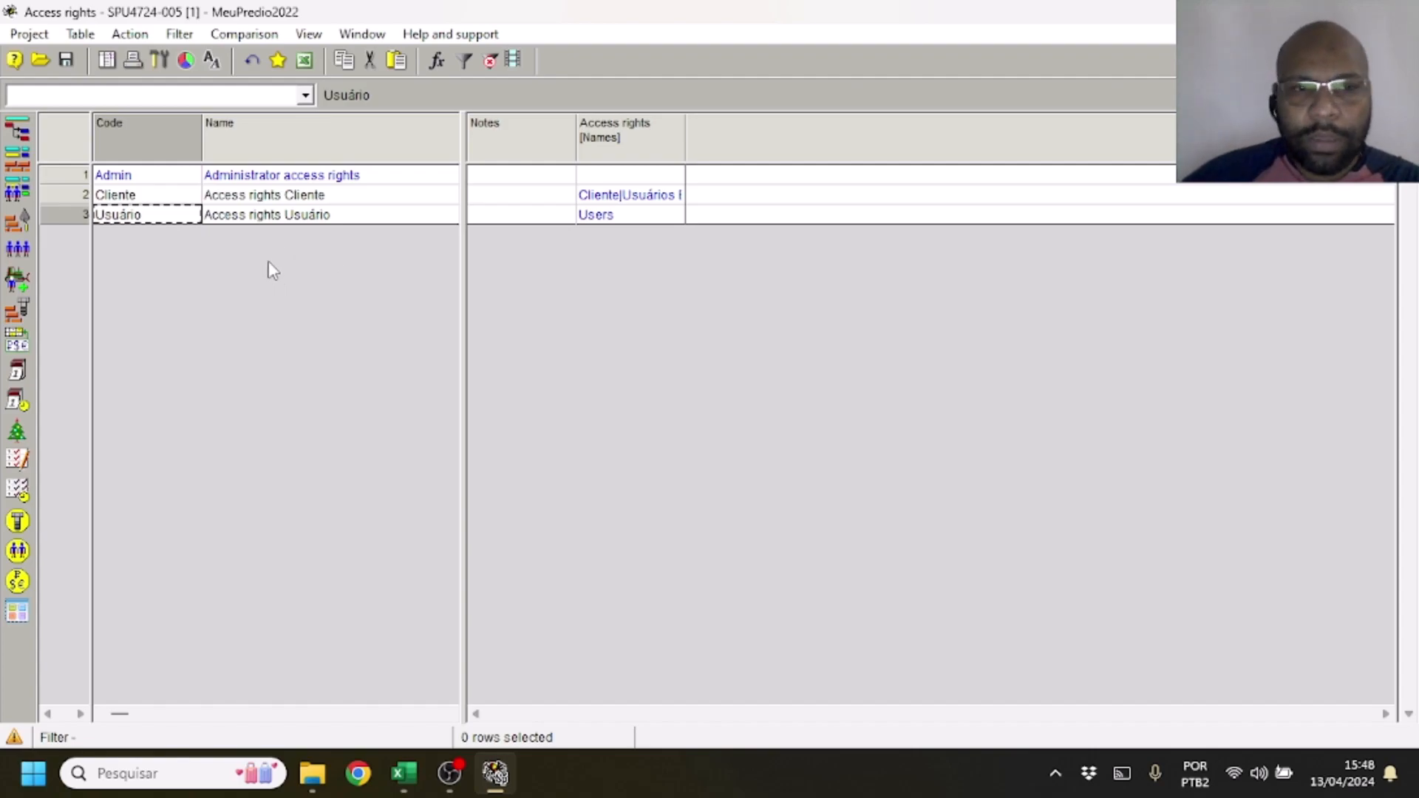
Open the Administrator access rights profile, examine its rights from Cost components to Users, and close it
left_click(66, 175)
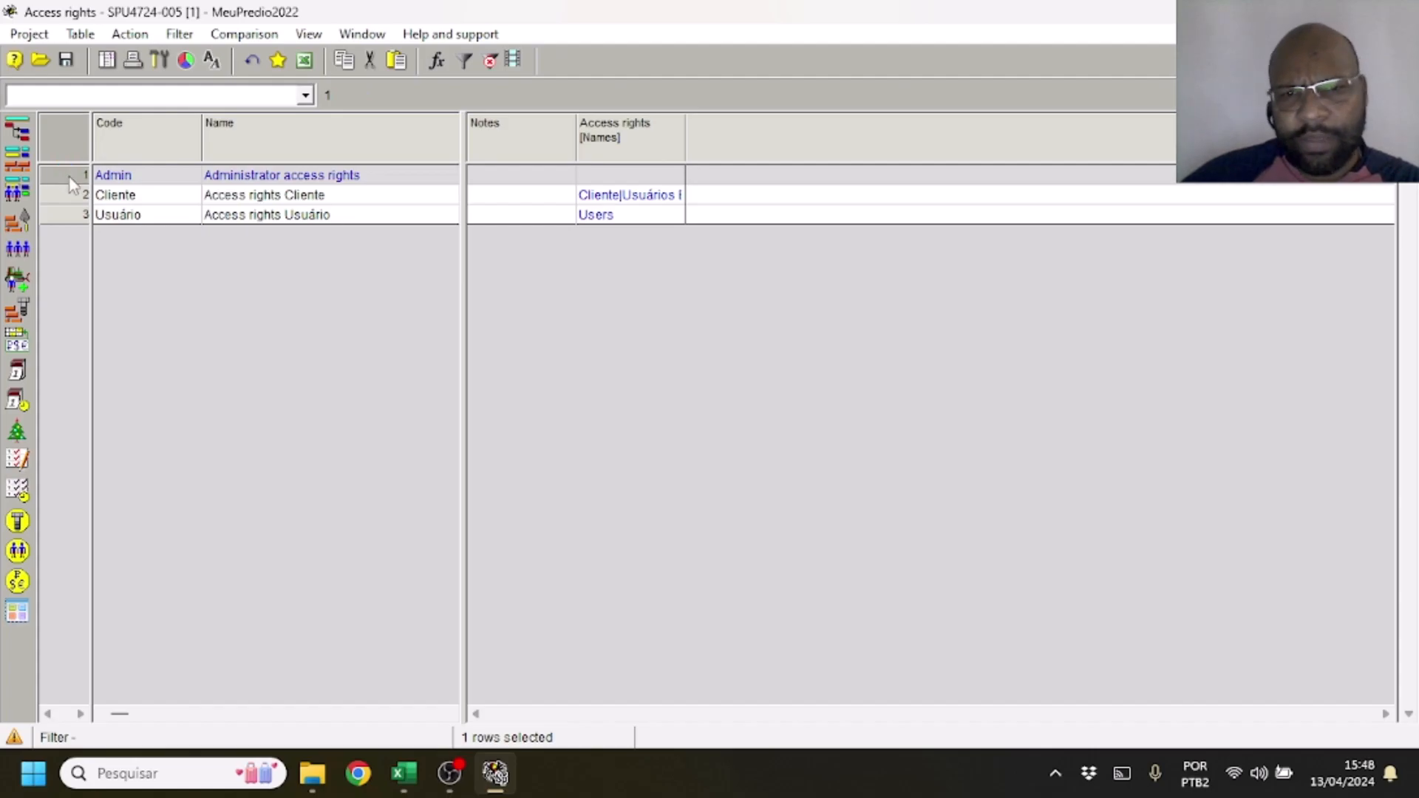
double_click(72, 185)
left_click(201, 180)
left_click(191, 203)
left_click(182, 219)
left_click(175, 237)
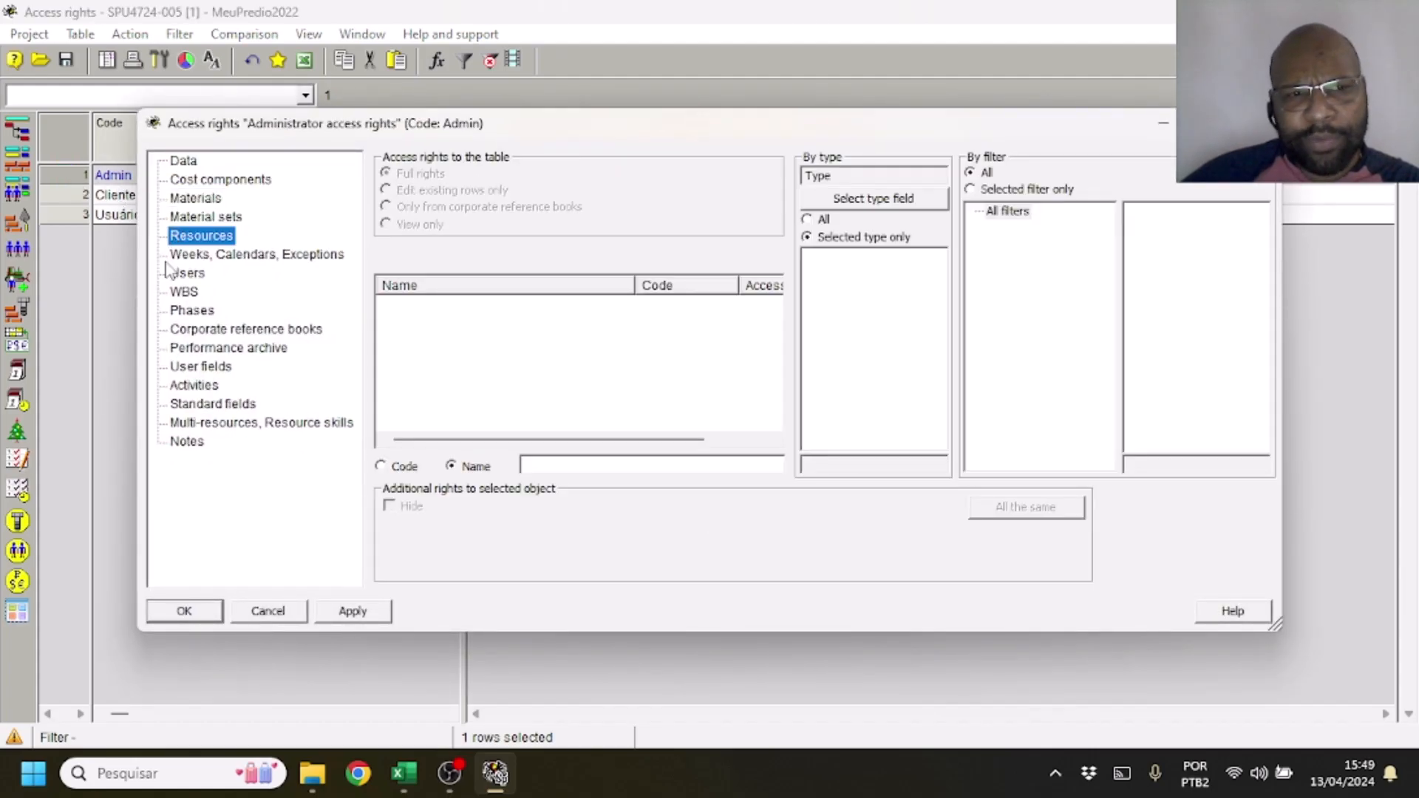
left_click(193, 255)
left_click(179, 273)
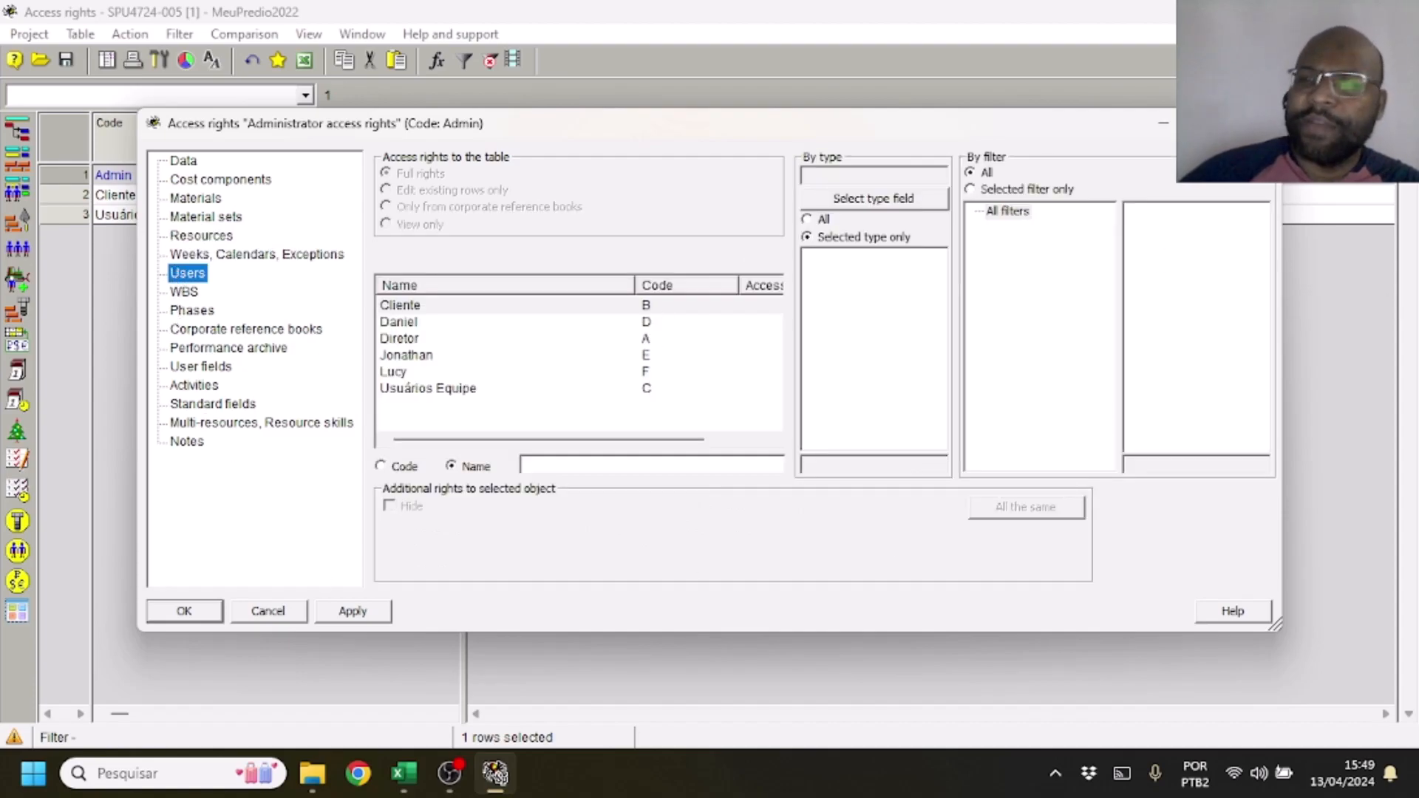
left_click(1259, 123)
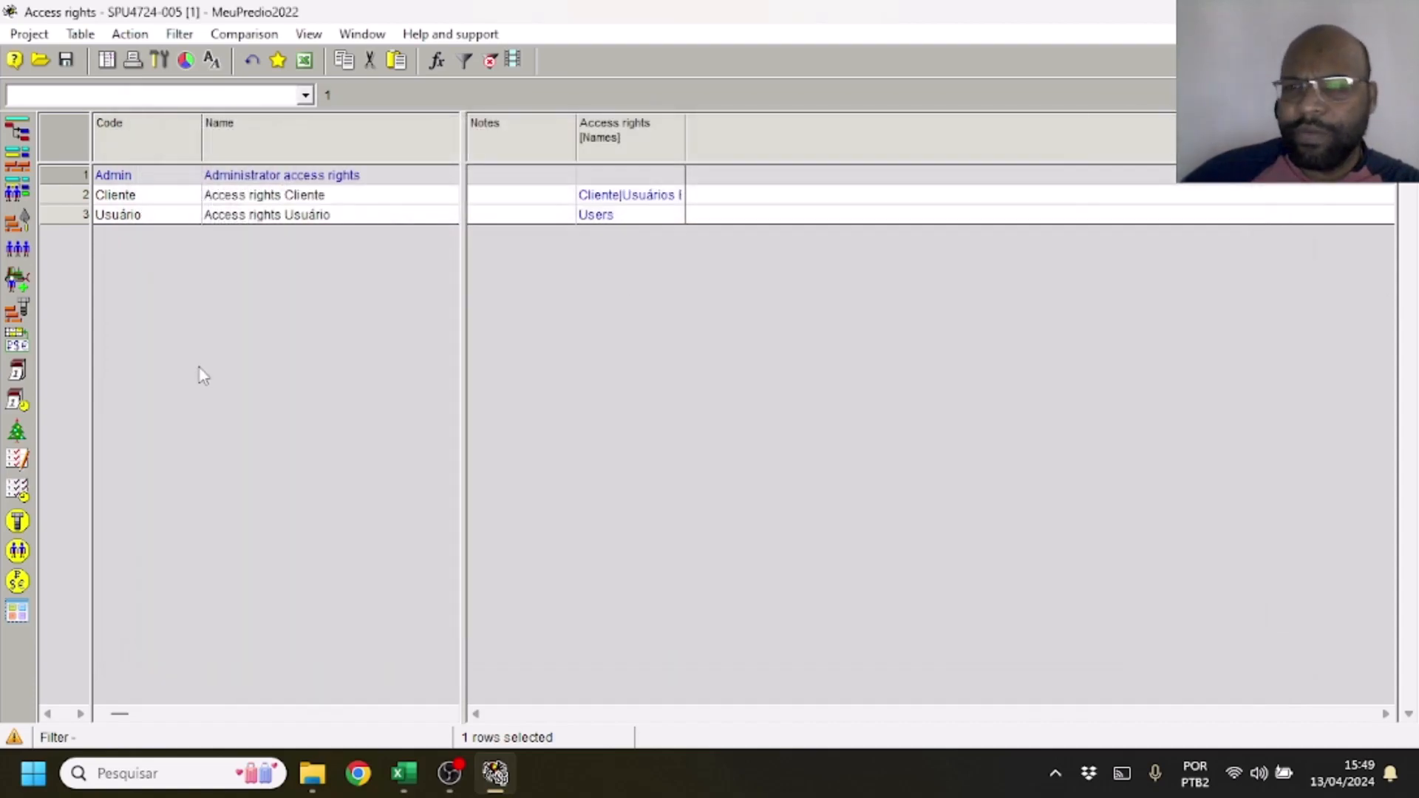
Open the Access rights Cliente profile, examine its rights for Cost components, Materials and Material sets, and close it
left_click(81, 198)
double_click(82, 206)
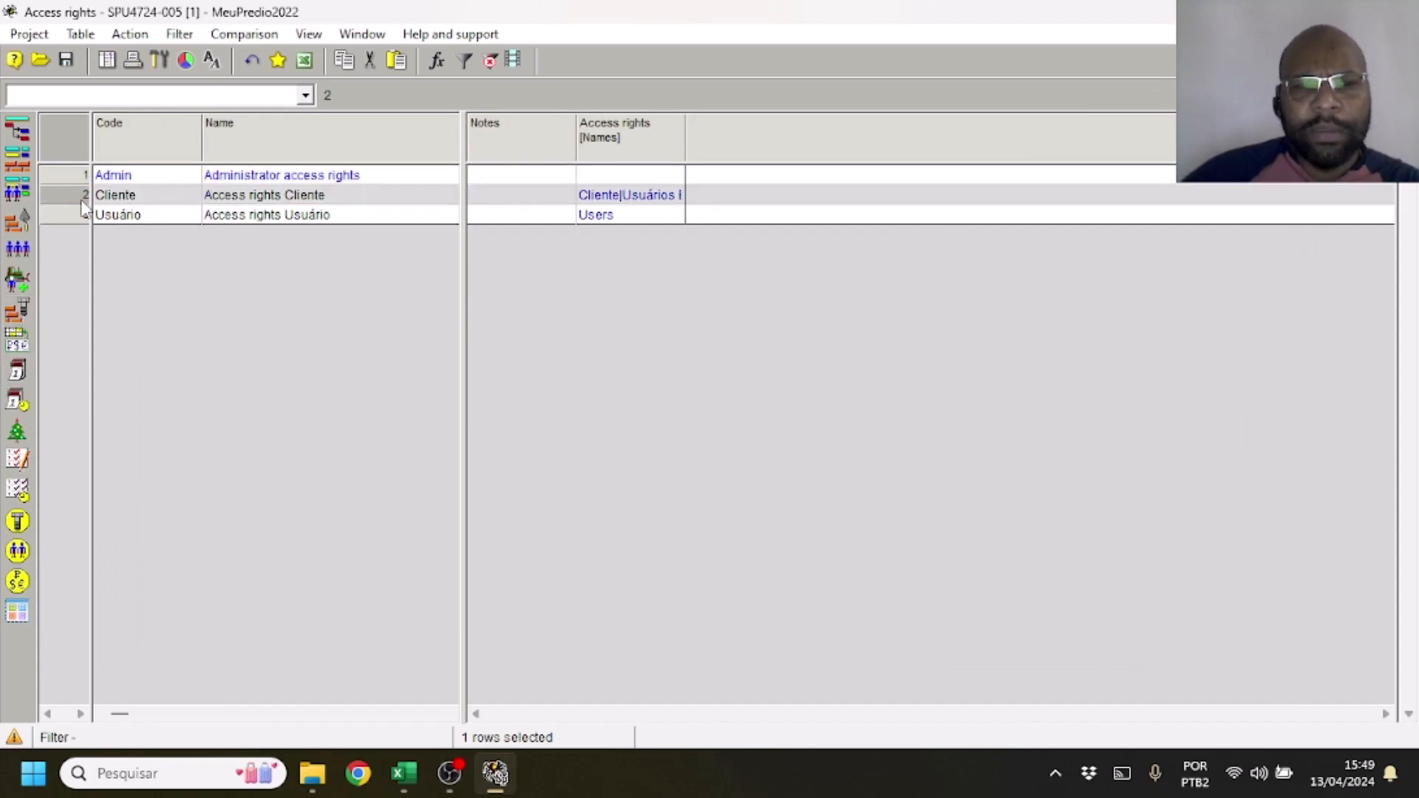
left_click(244, 180)
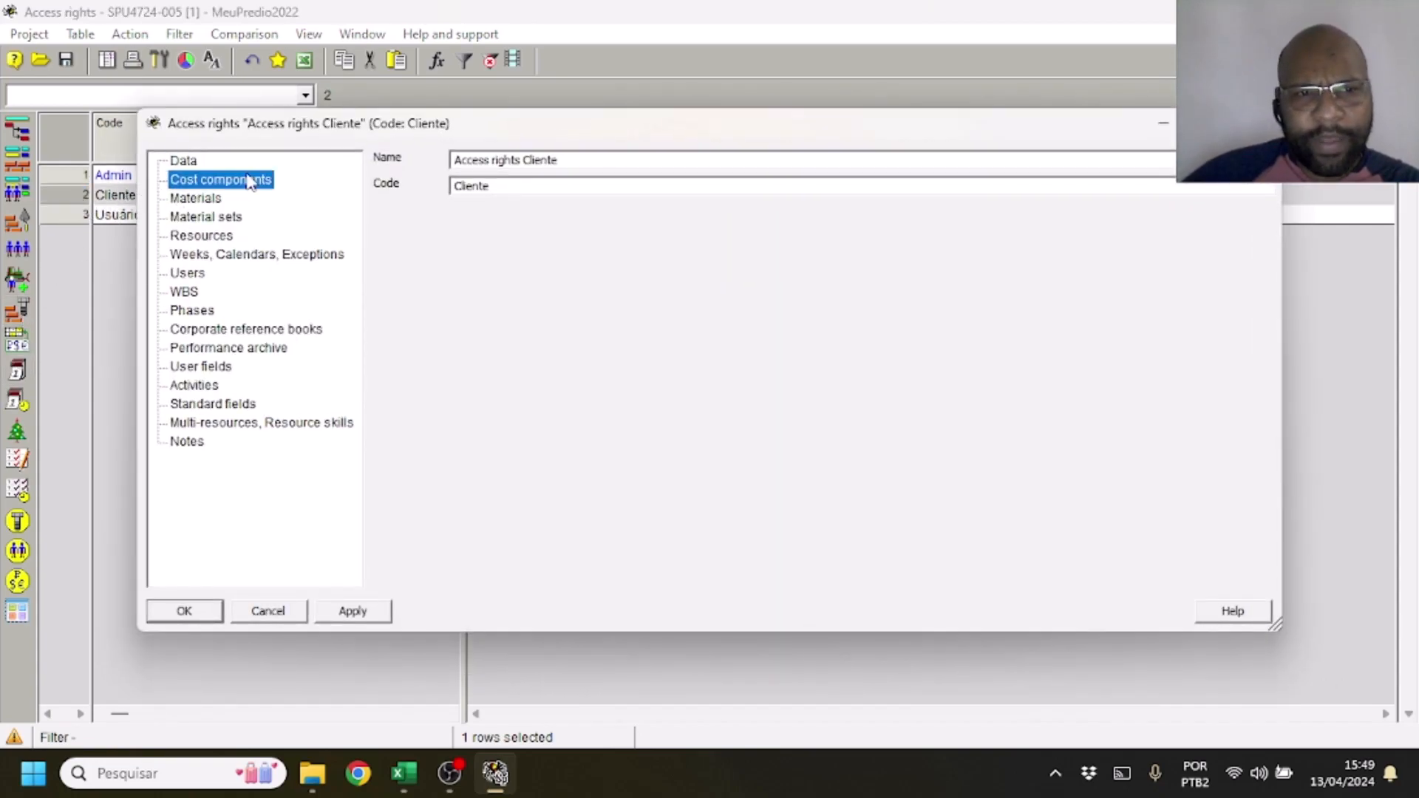
left_click(199, 204)
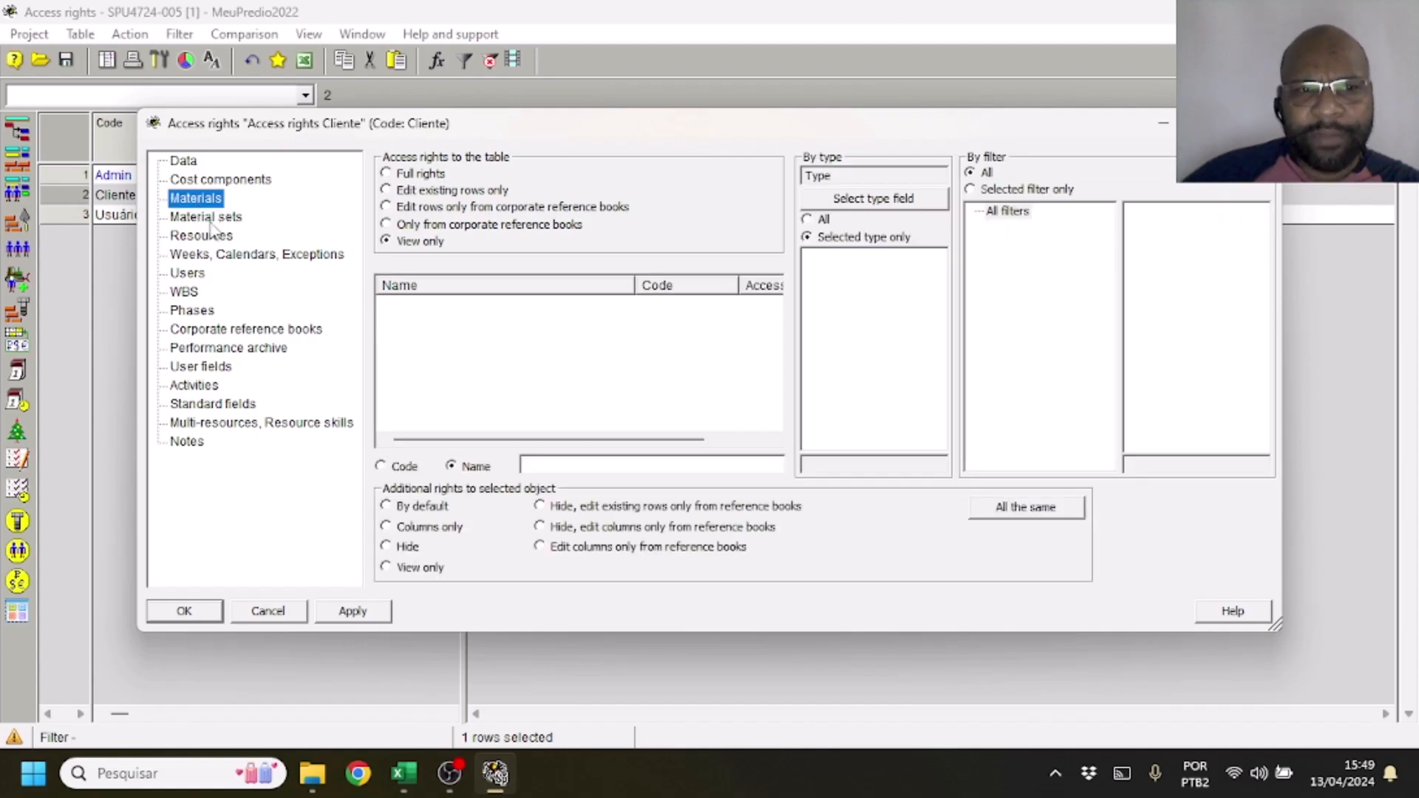
left_click(201, 215)
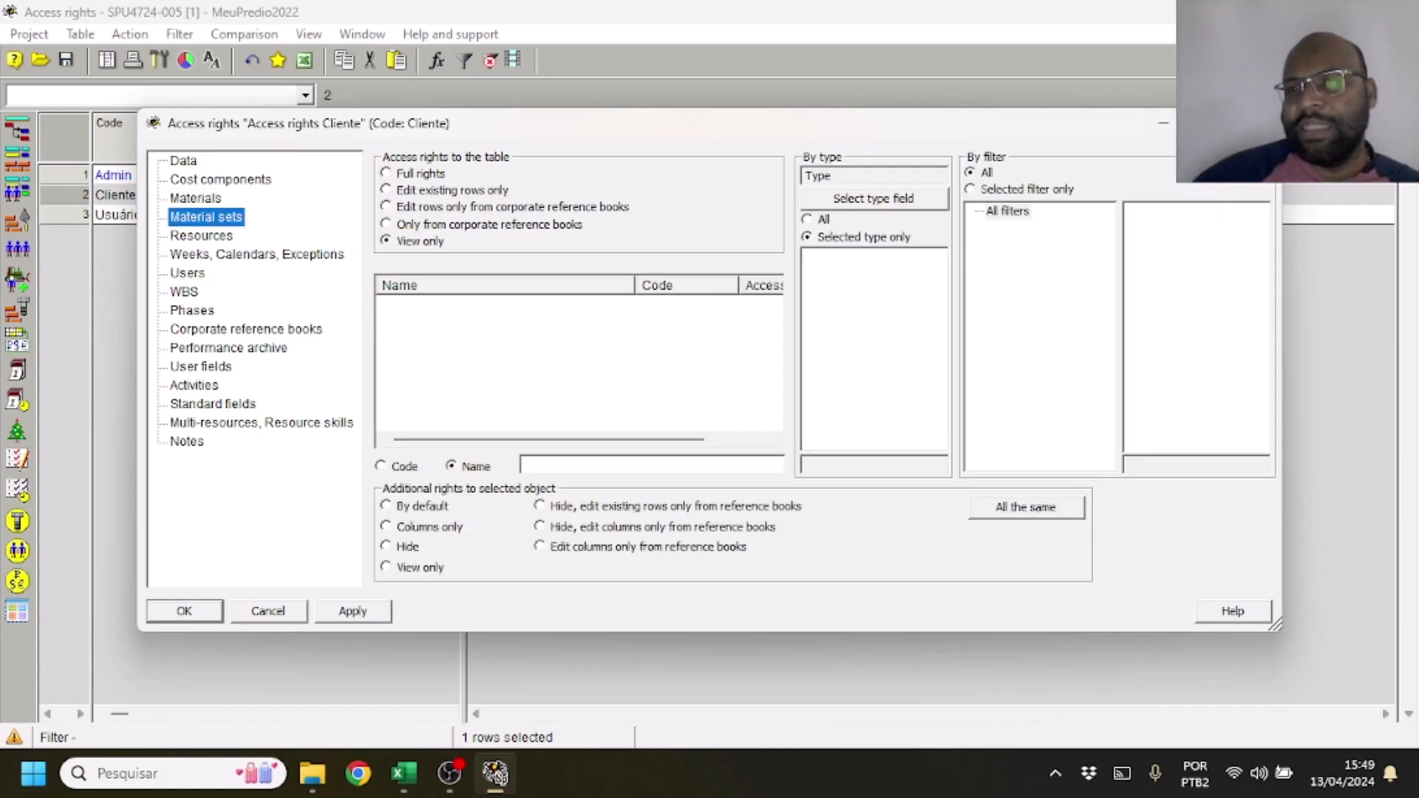
left_click(1259, 123)
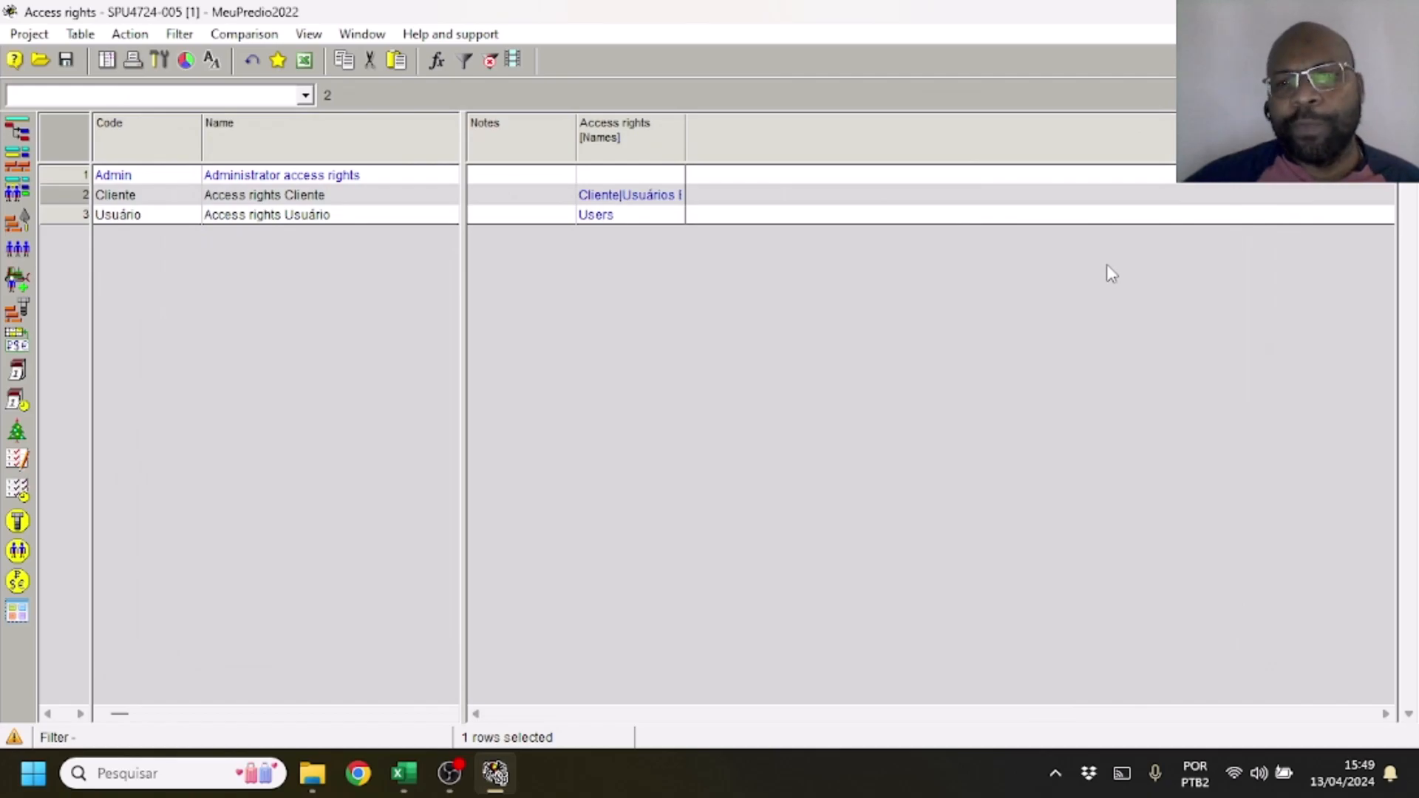
View the Activity Gantt of project SPU4724-005 and close it to get back to the list of opened documents
left_click(19, 131)
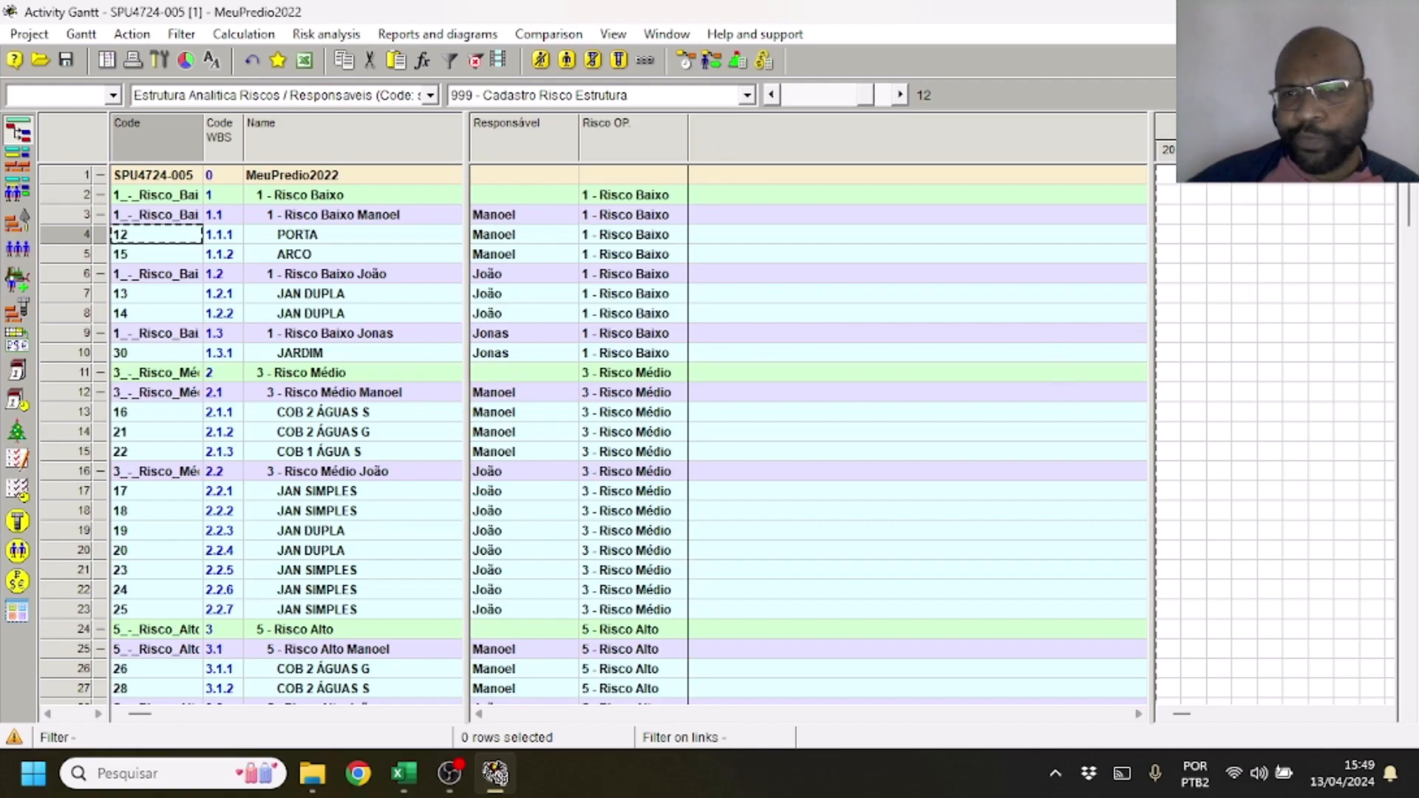
left_click(1397, 11)
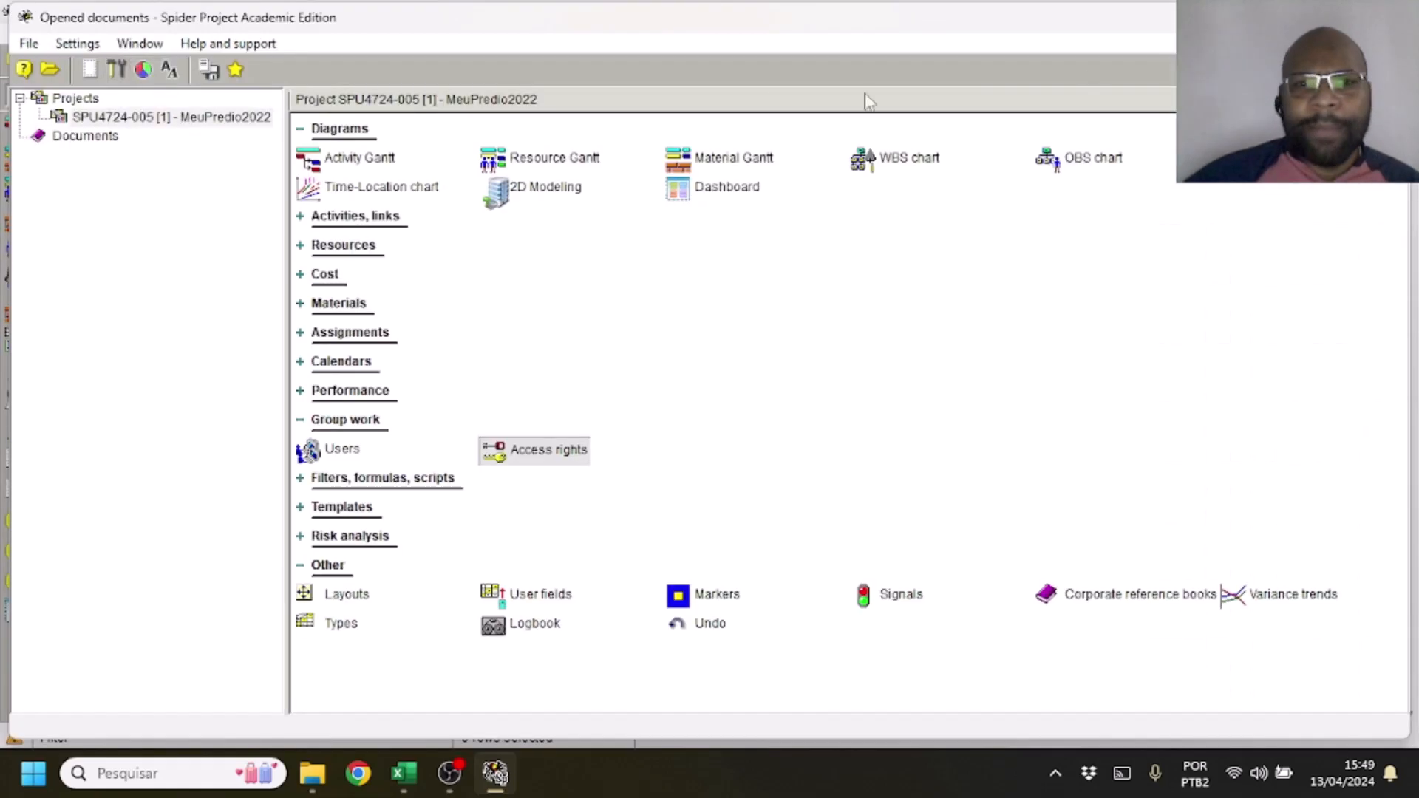
right_click(86, 124)
left_click(96, 134)
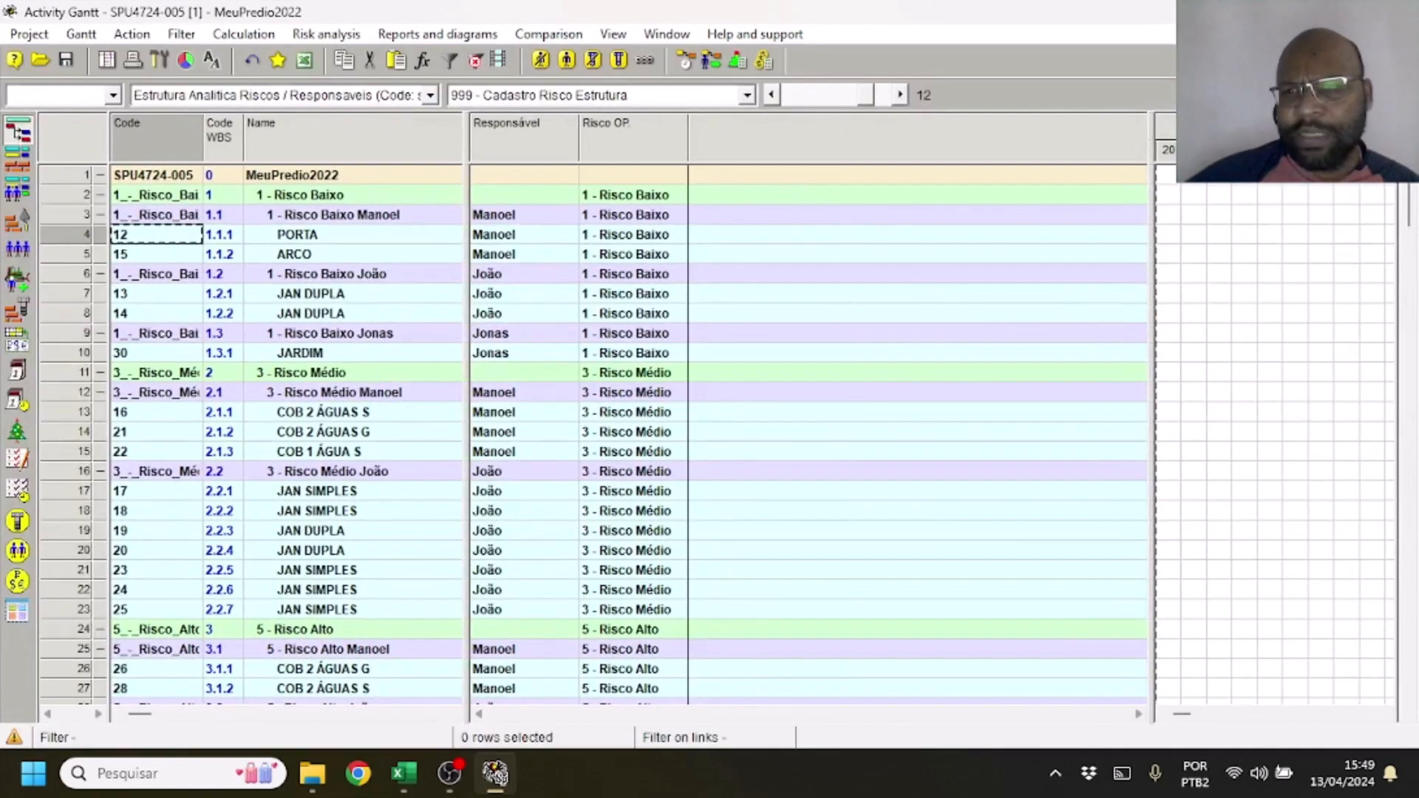
left_click(1397, 11)
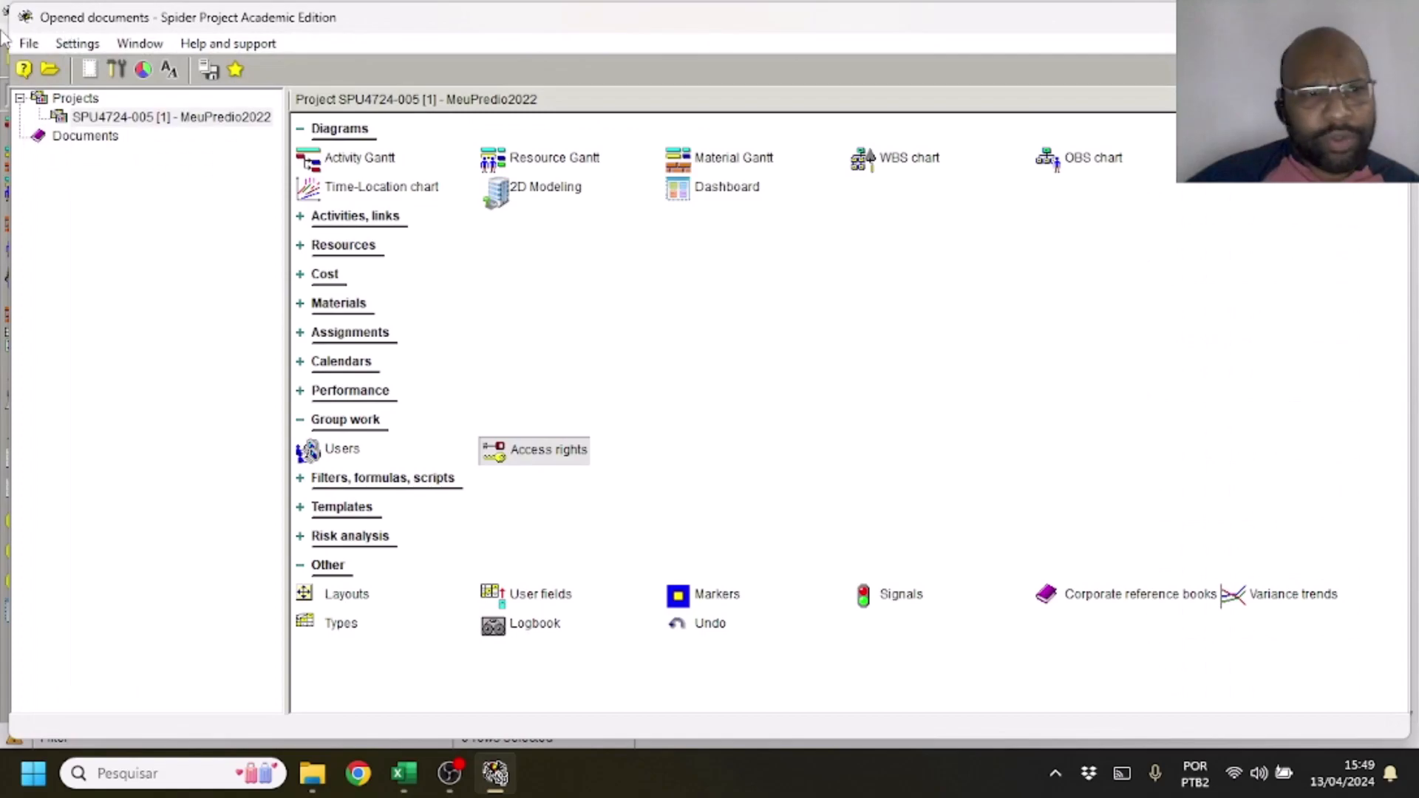
Open project SPU4724-006 from the 4724 storage and try to log in as Diretor without a password
left_click(50, 70)
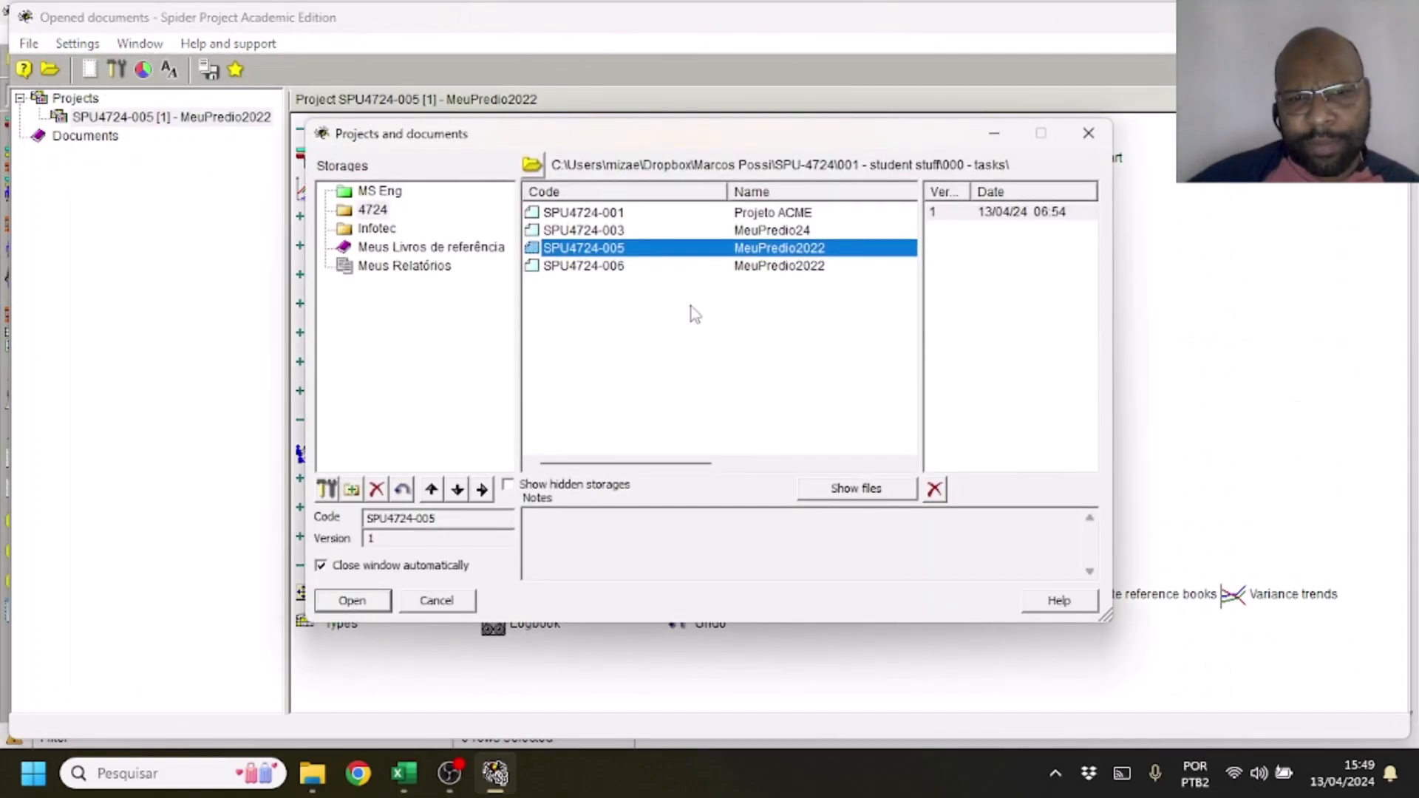
double_click(613, 268)
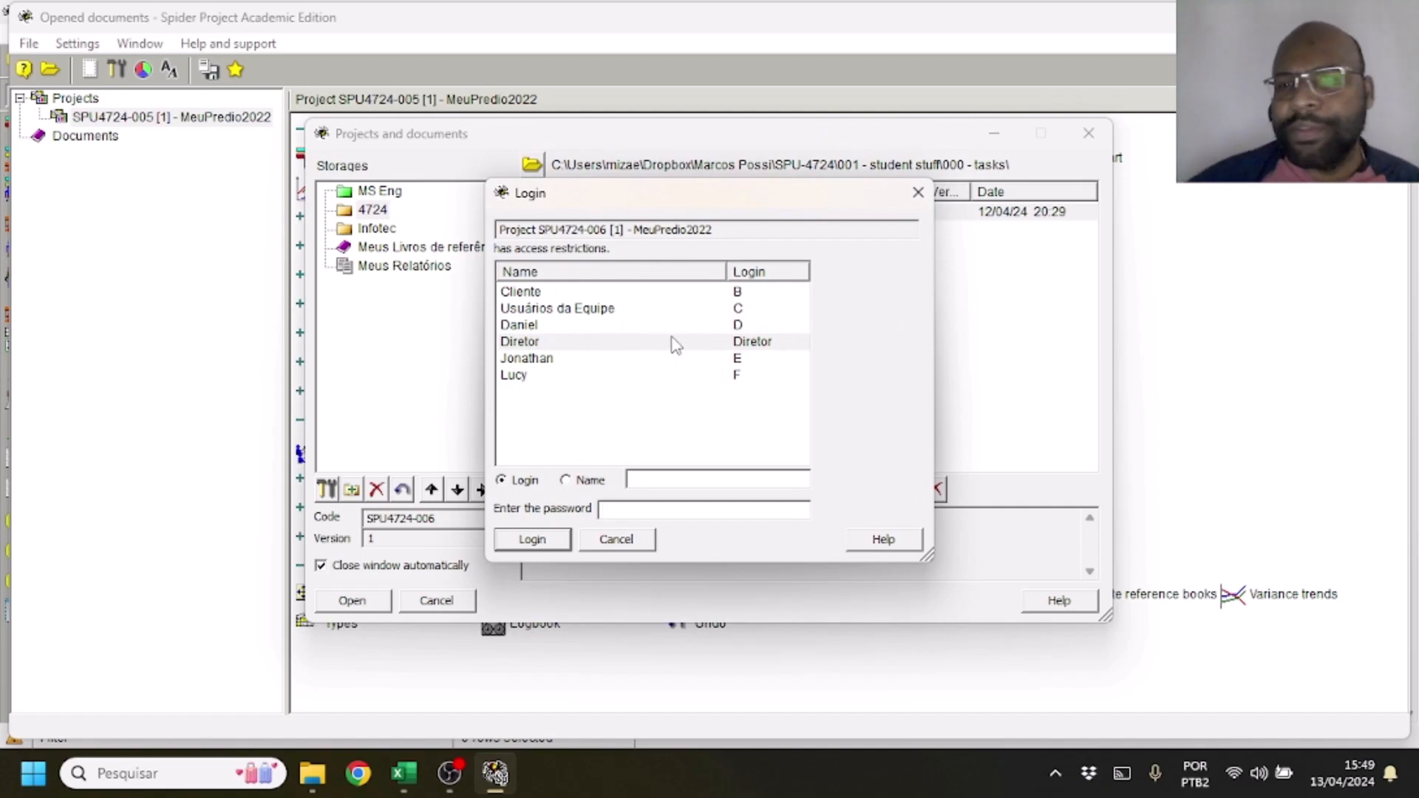
left_click(675, 294)
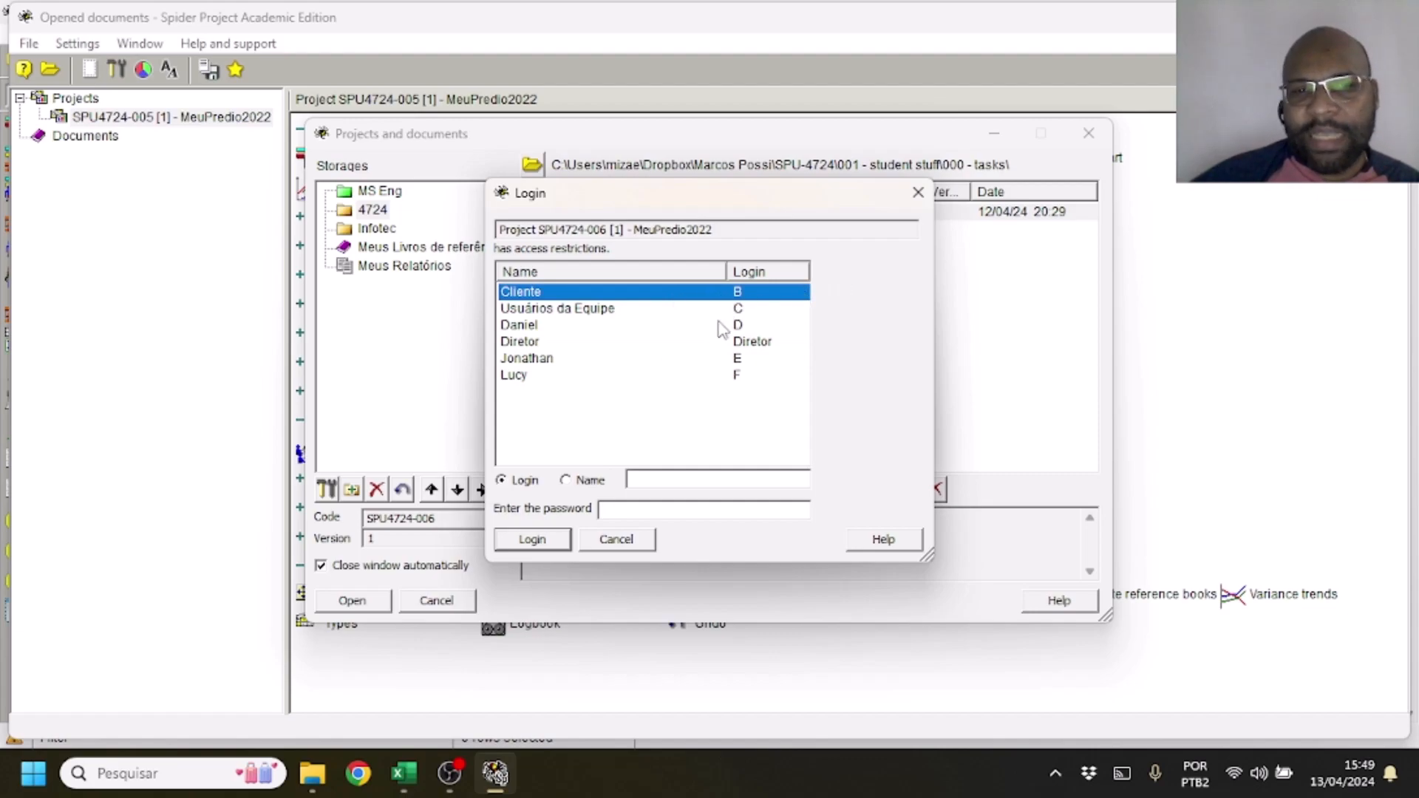
left_click(717, 325)
left_click(713, 343)
double_click(713, 345)
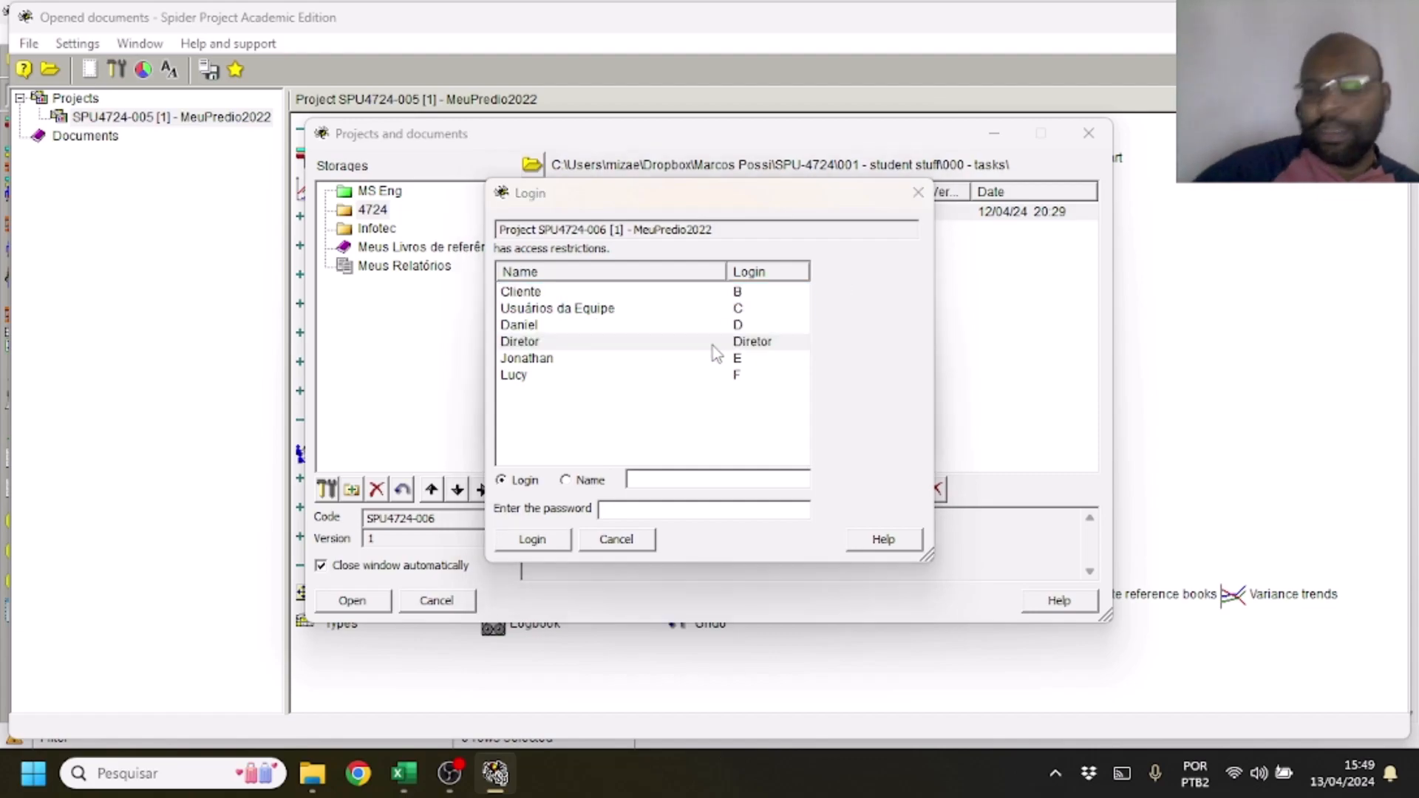
key("Return")
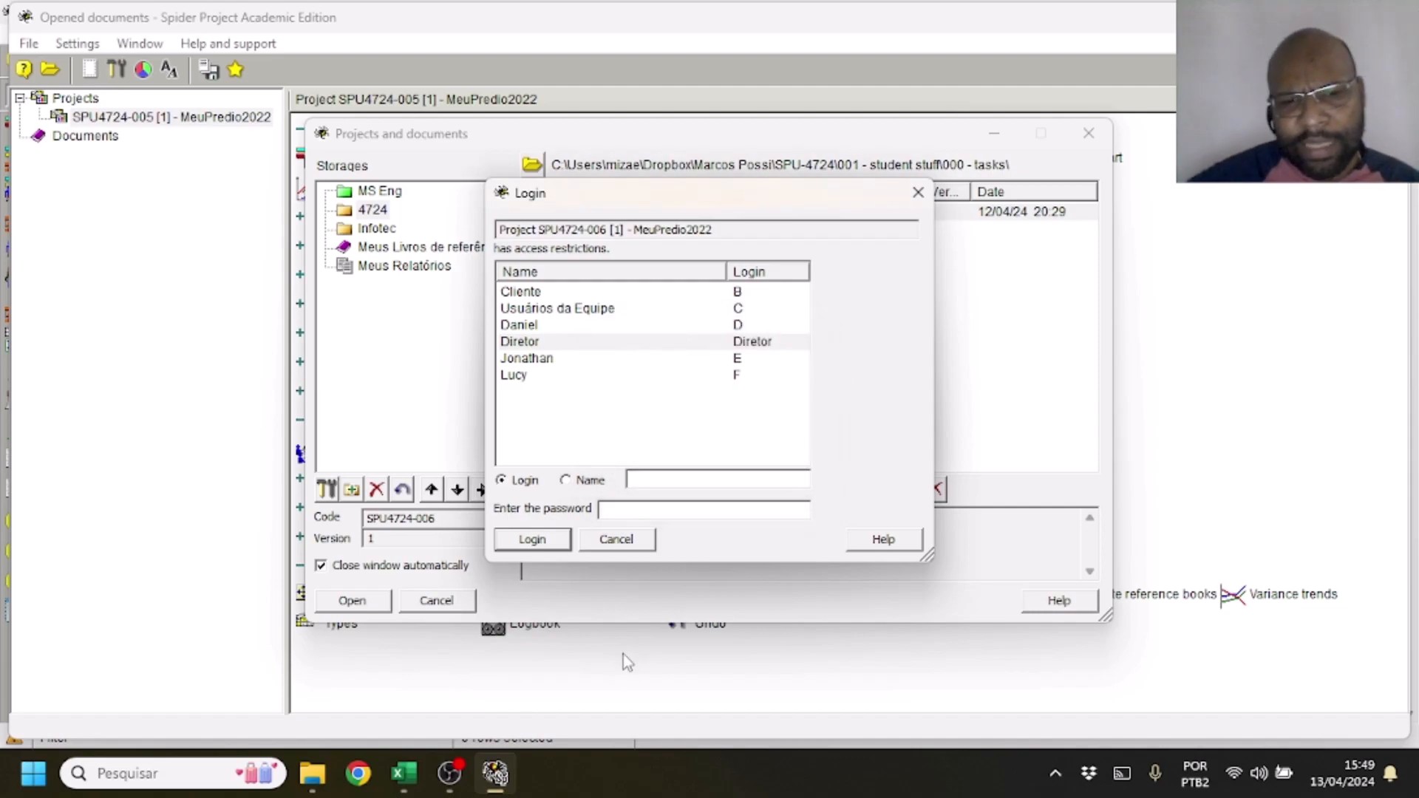
Try to log in to project SPU4724-006 as Diretor by entering the account password, and close the projects and documents window
left_click(765, 504)
type("***")
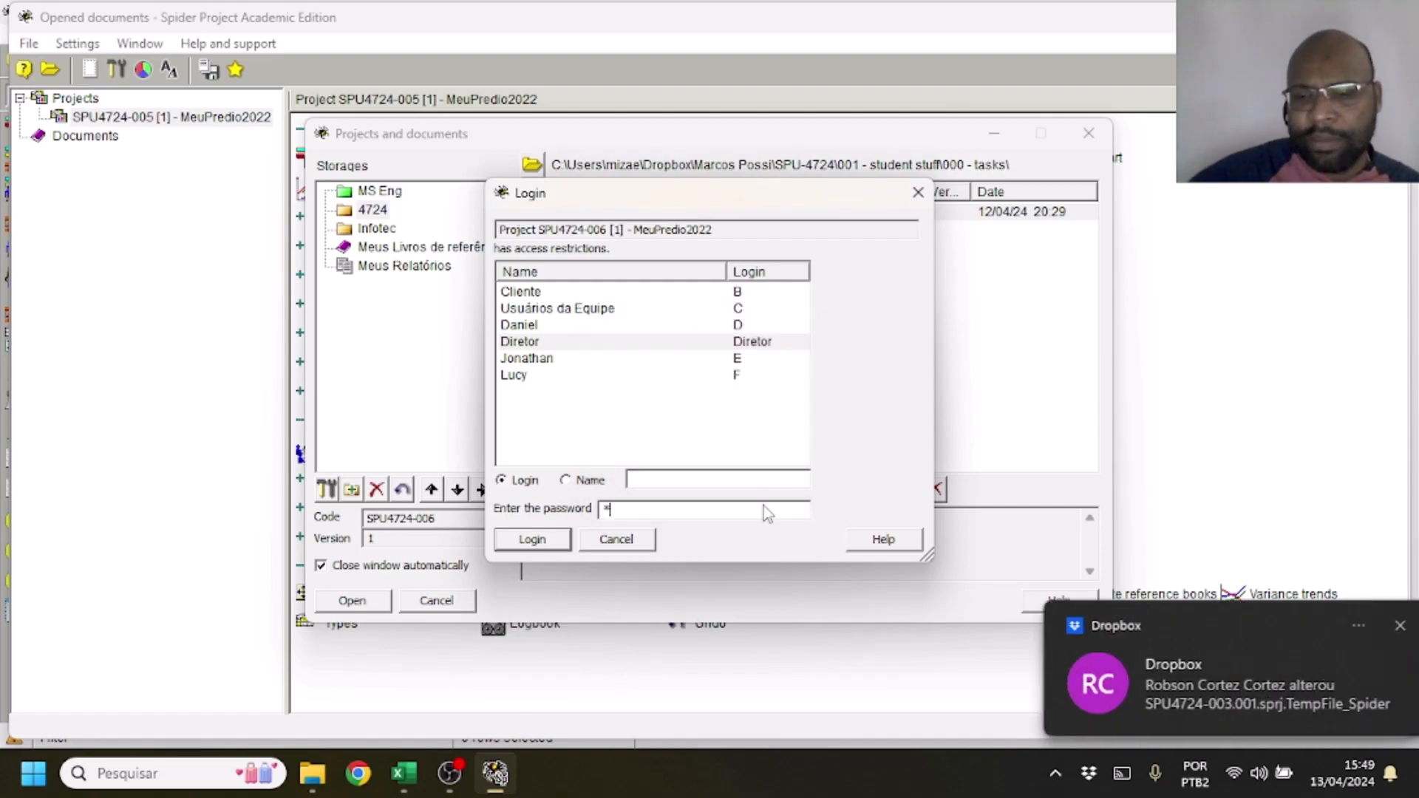
key("Return")
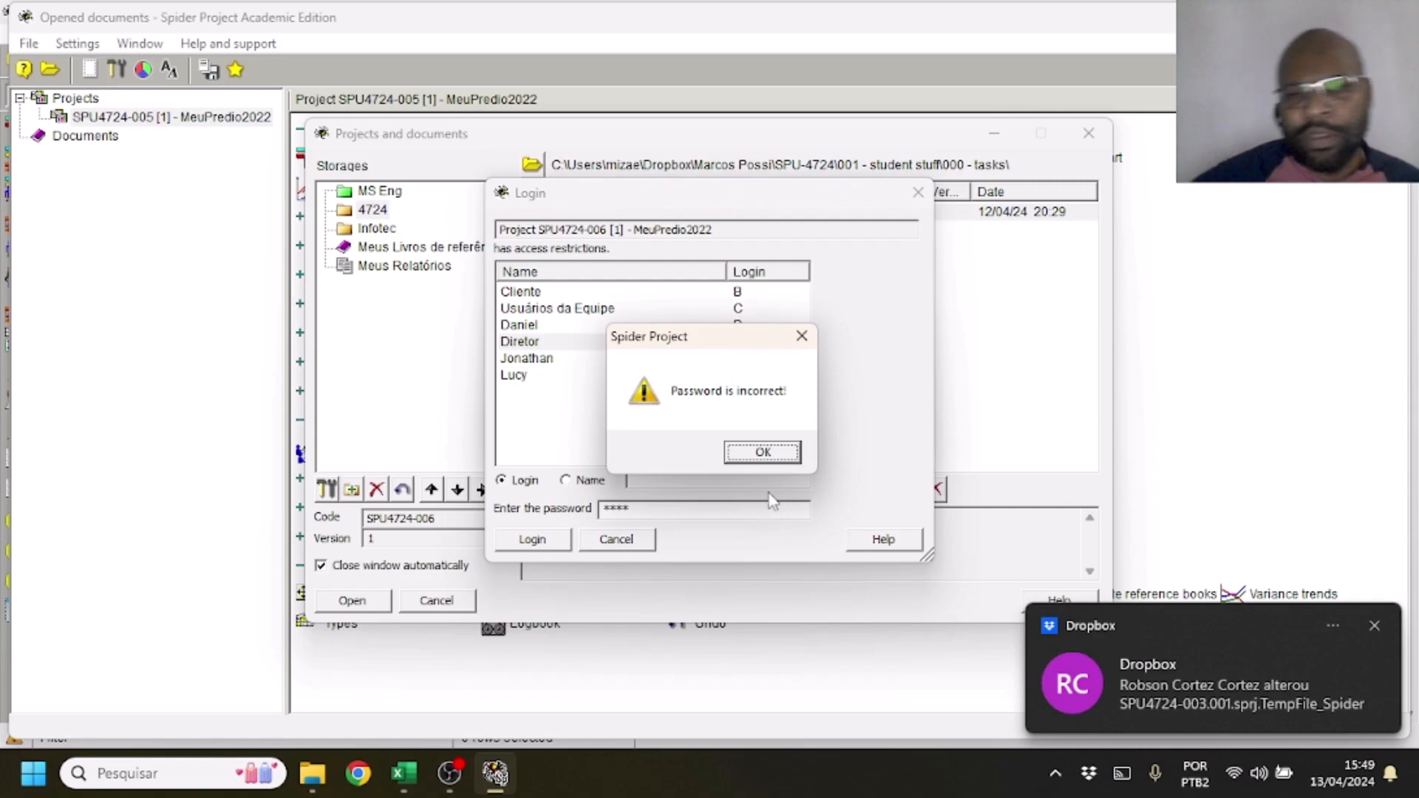
left_click(796, 460)
key("Return")
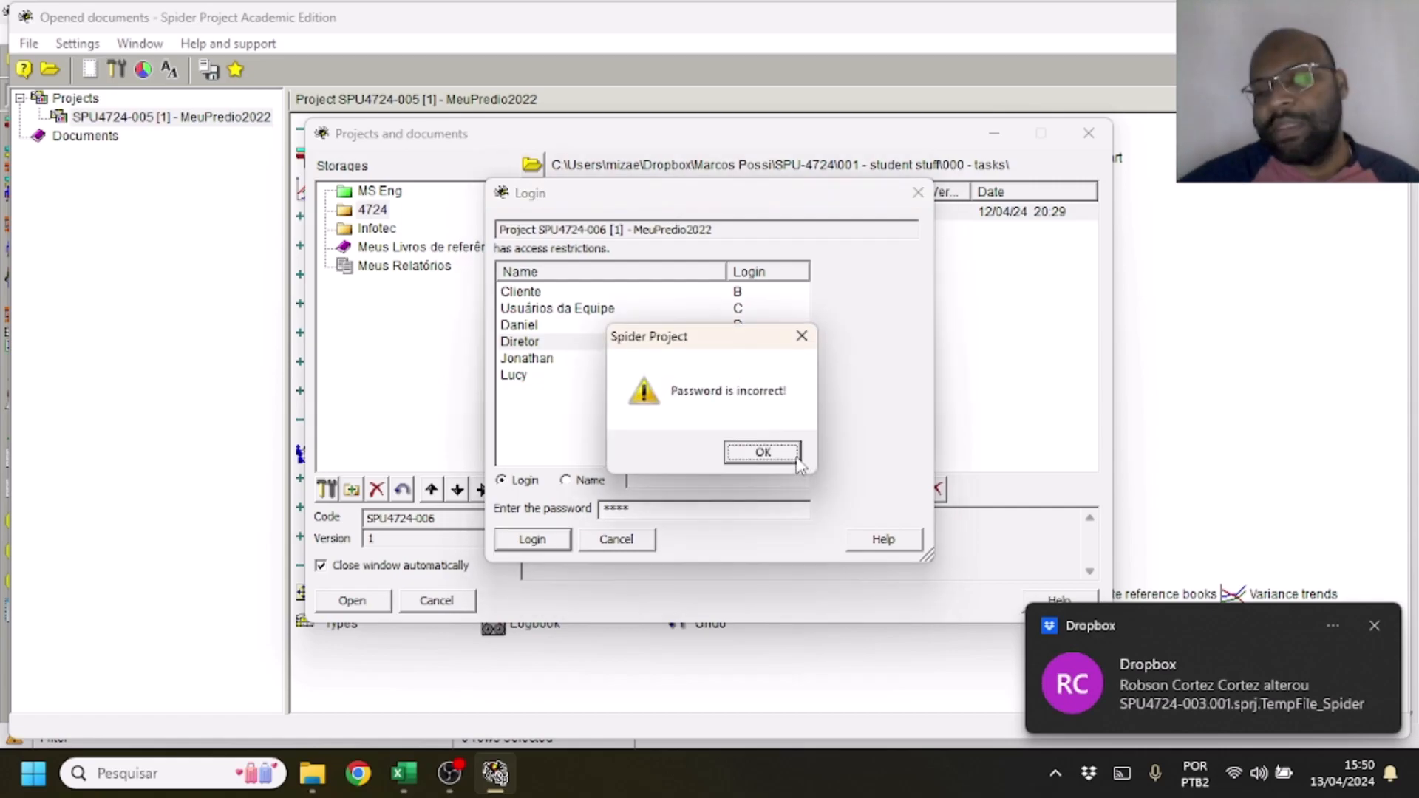
left_click(797, 461)
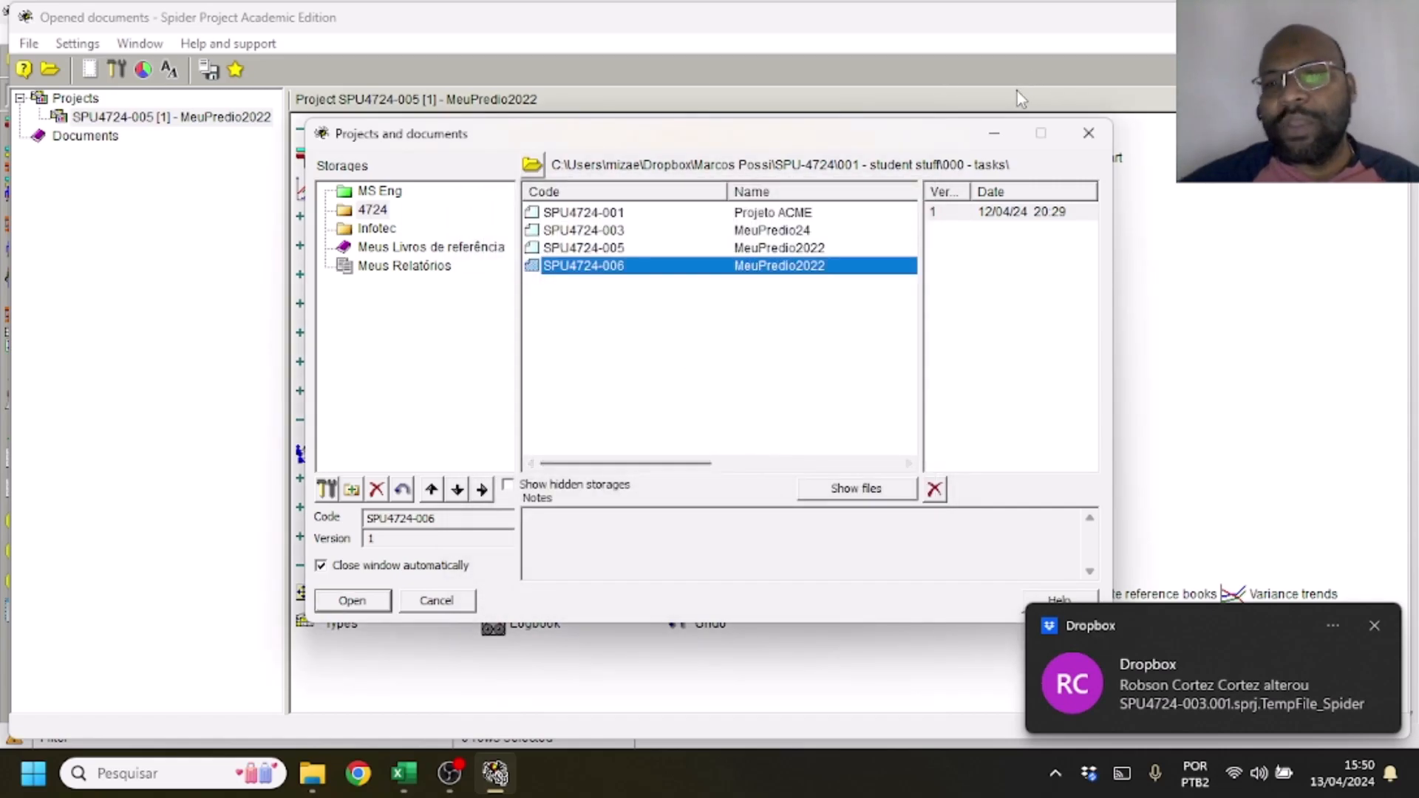
left_click(1088, 136)
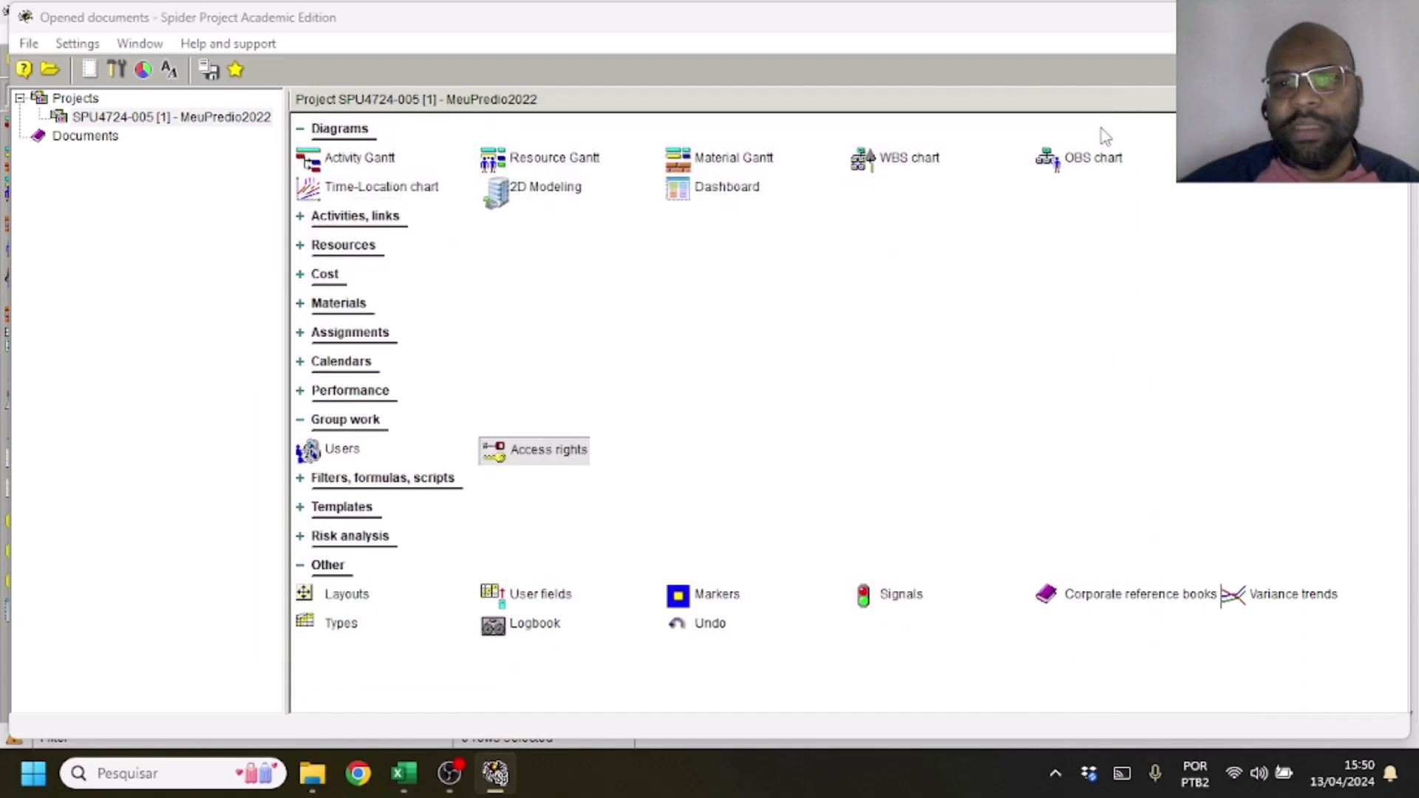
Examine the Group work settings and the folder selection for the users' global list, and close them without choosing a folder
left_click(79, 45)
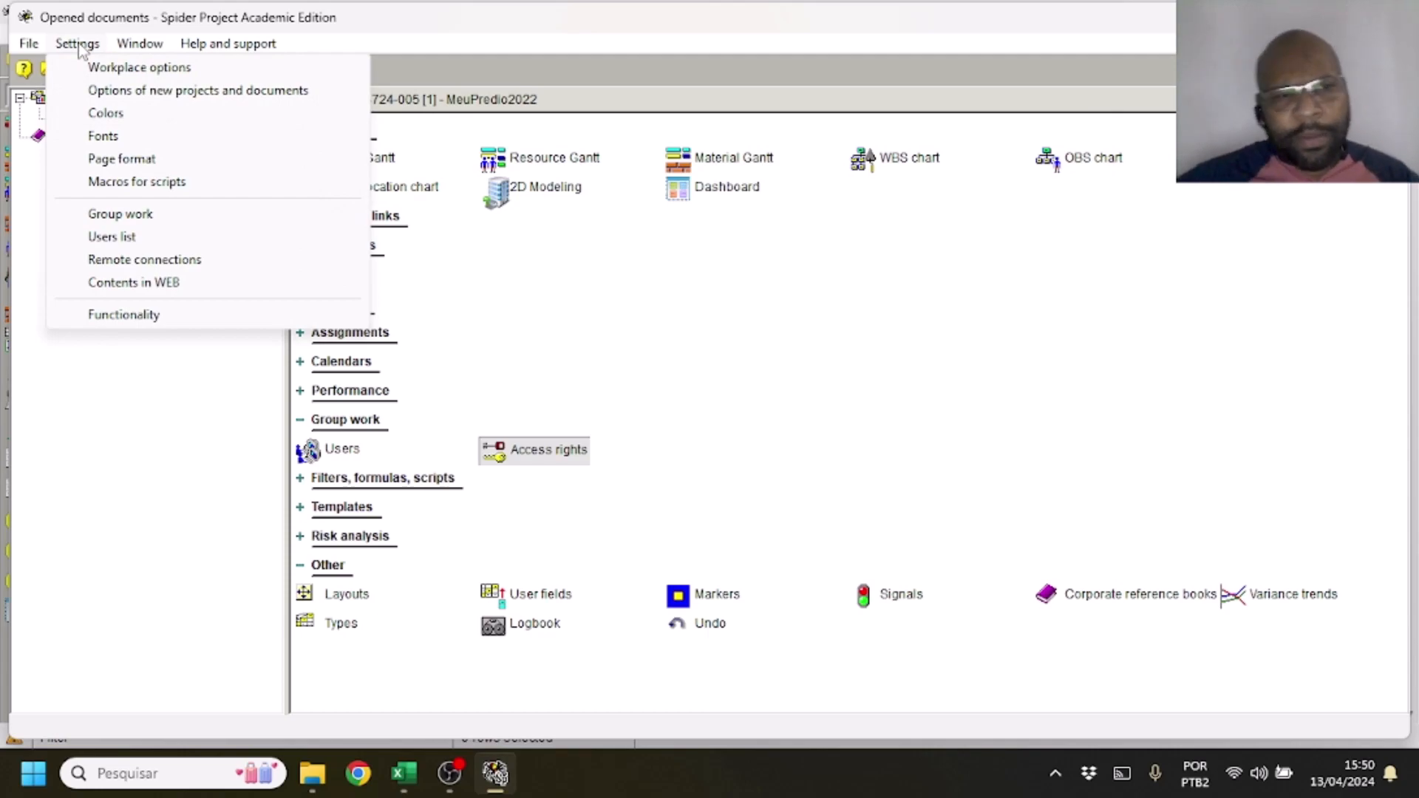
left_click(130, 224)
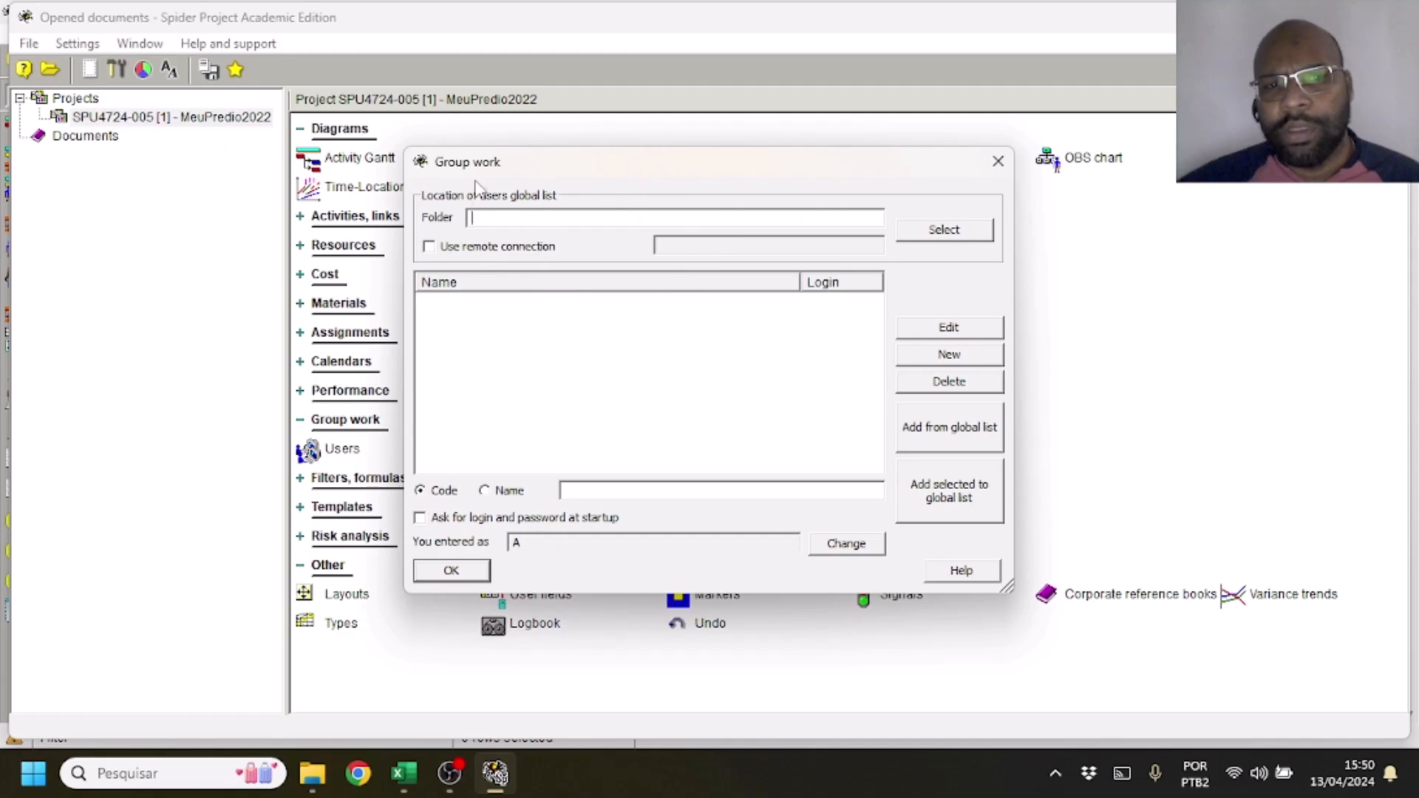
left_click(944, 235)
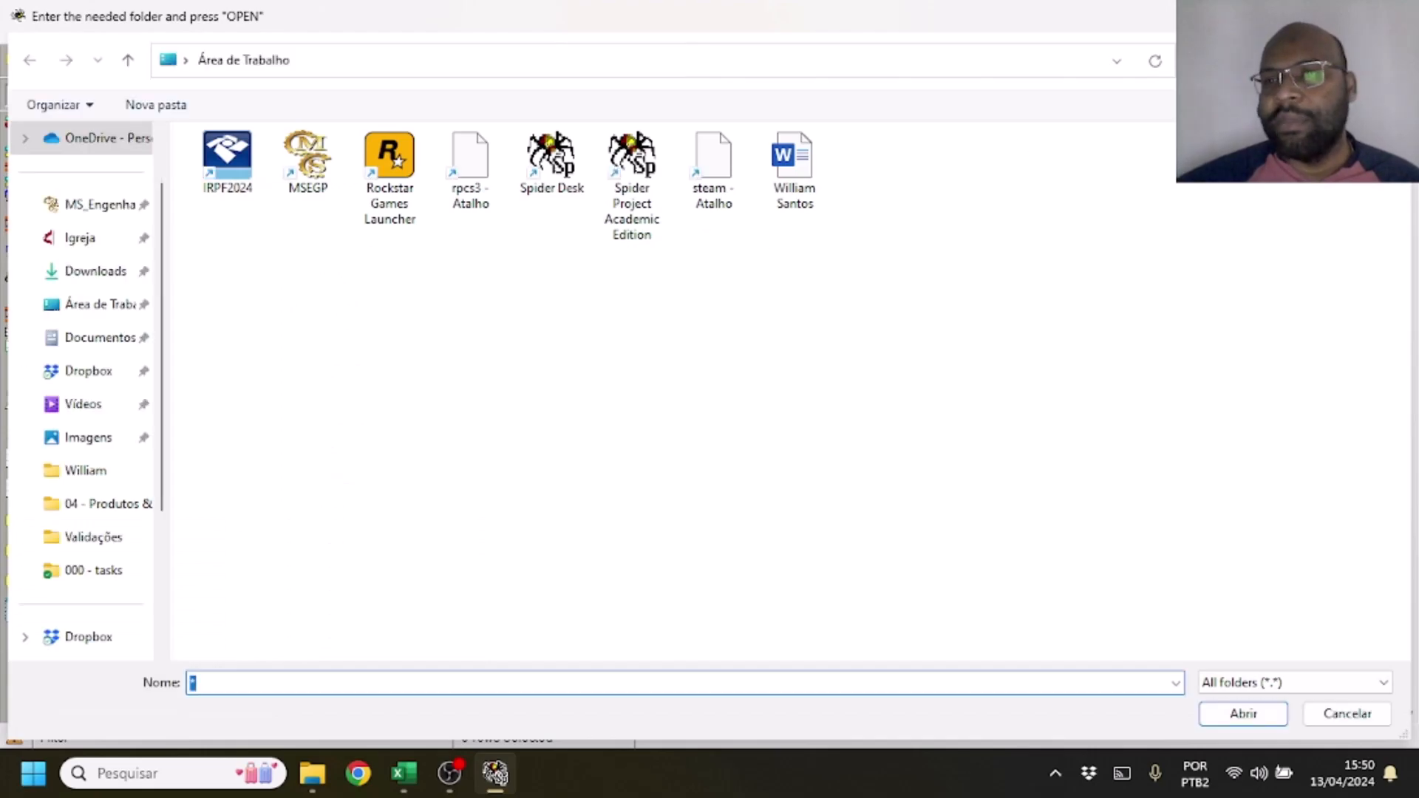
key("Escape")
left_click(996, 157)
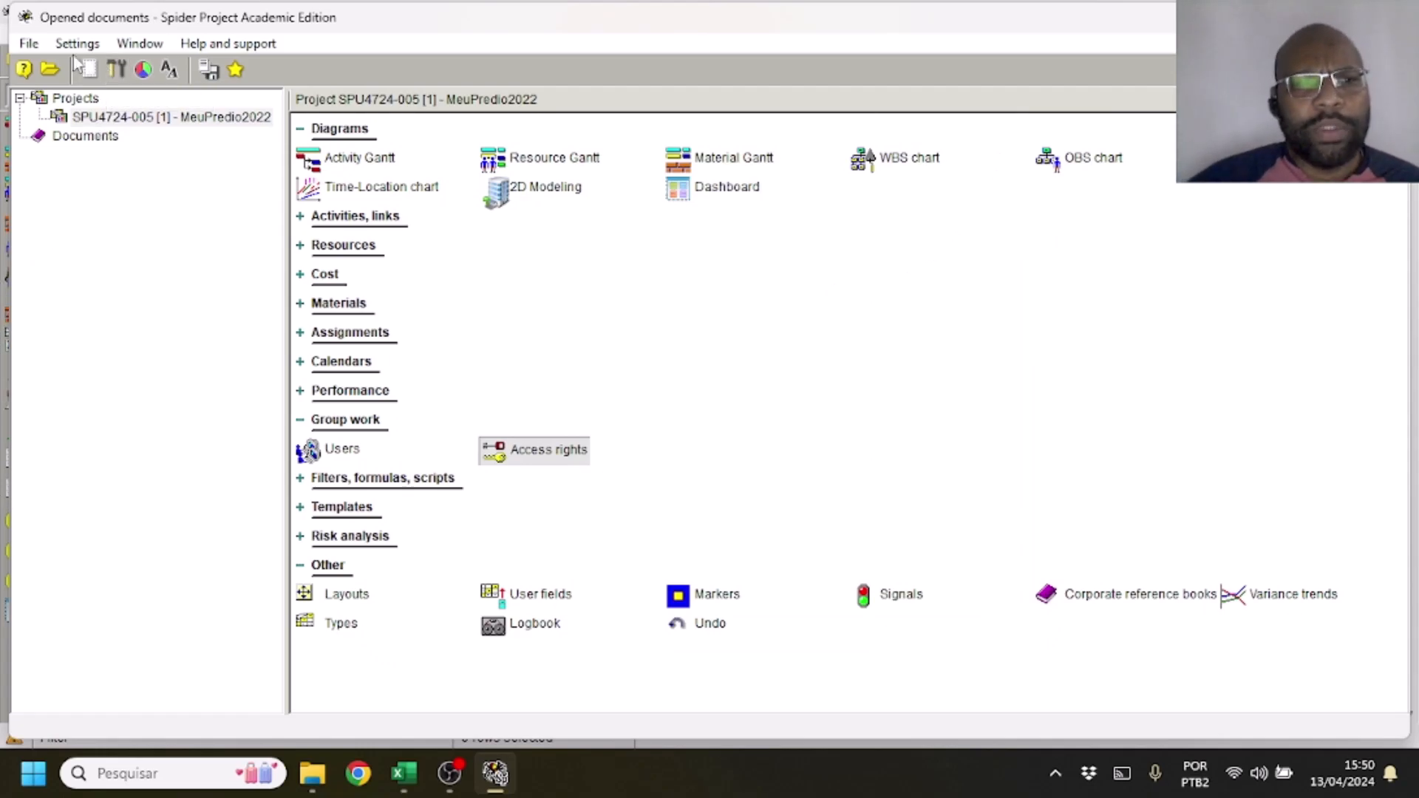
left_click(28, 45)
mouse_move(284, 57)
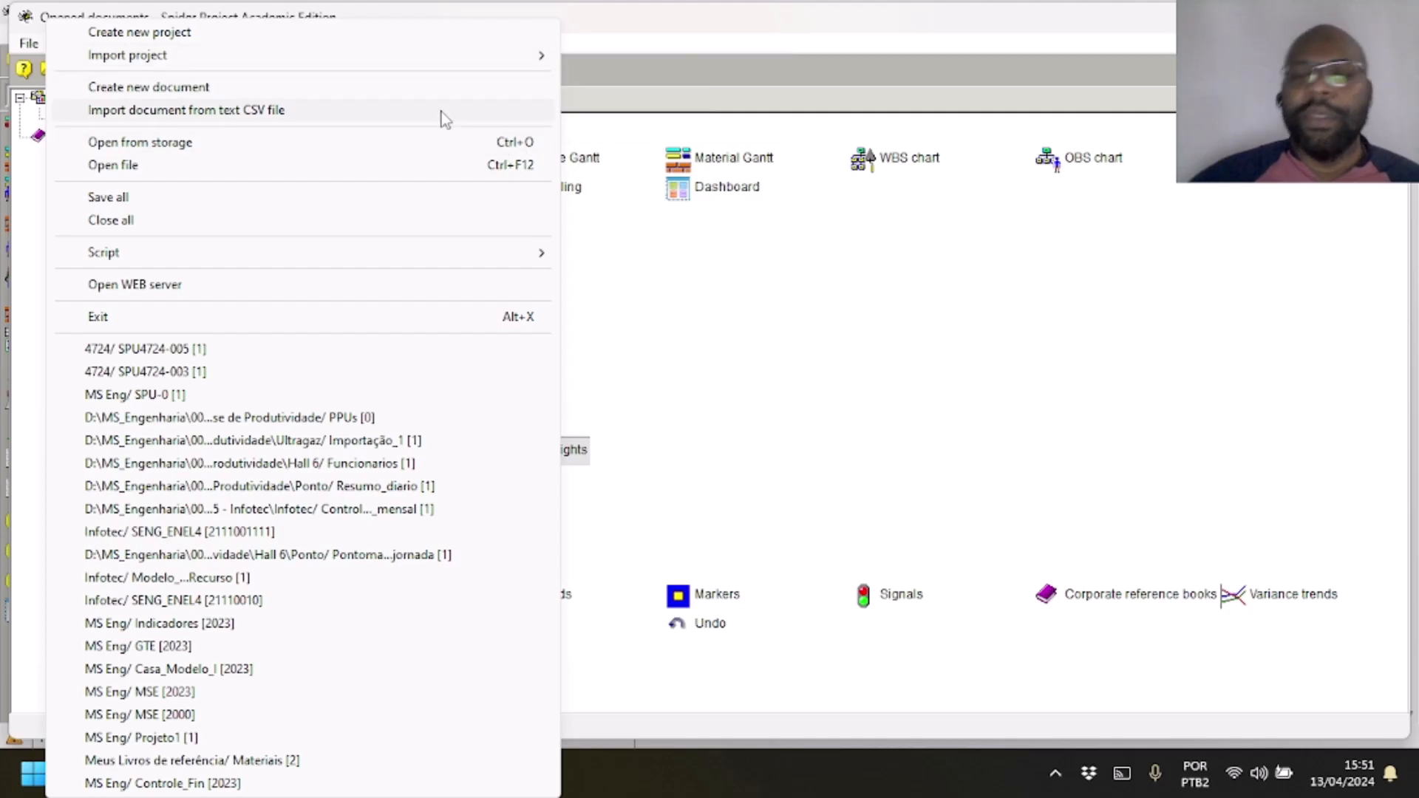
left_click(924, 347)
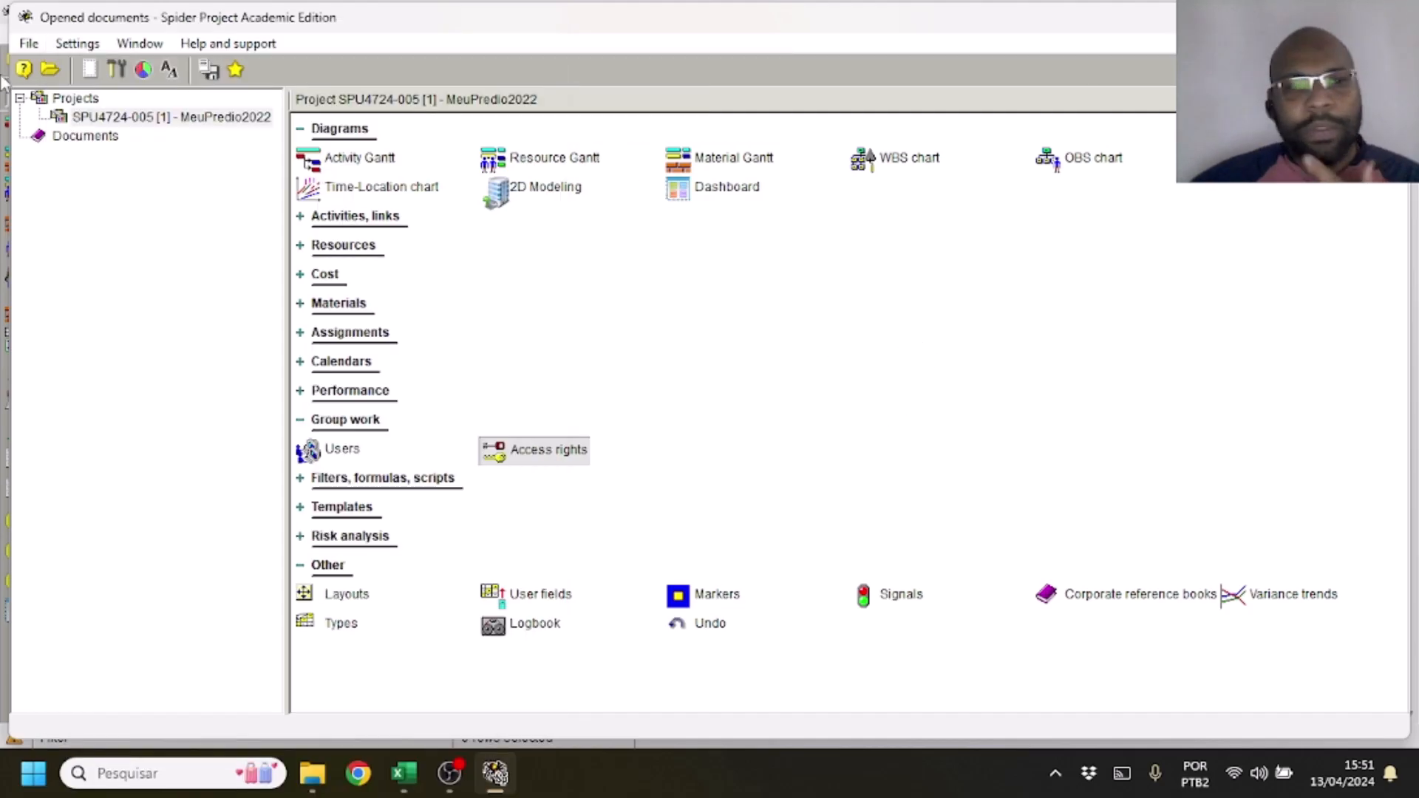
Open the Activity Gantt of project SPU4724-005 and display it with the layout Modo 001 - EAP por Local de Obra
double_click(174, 117)
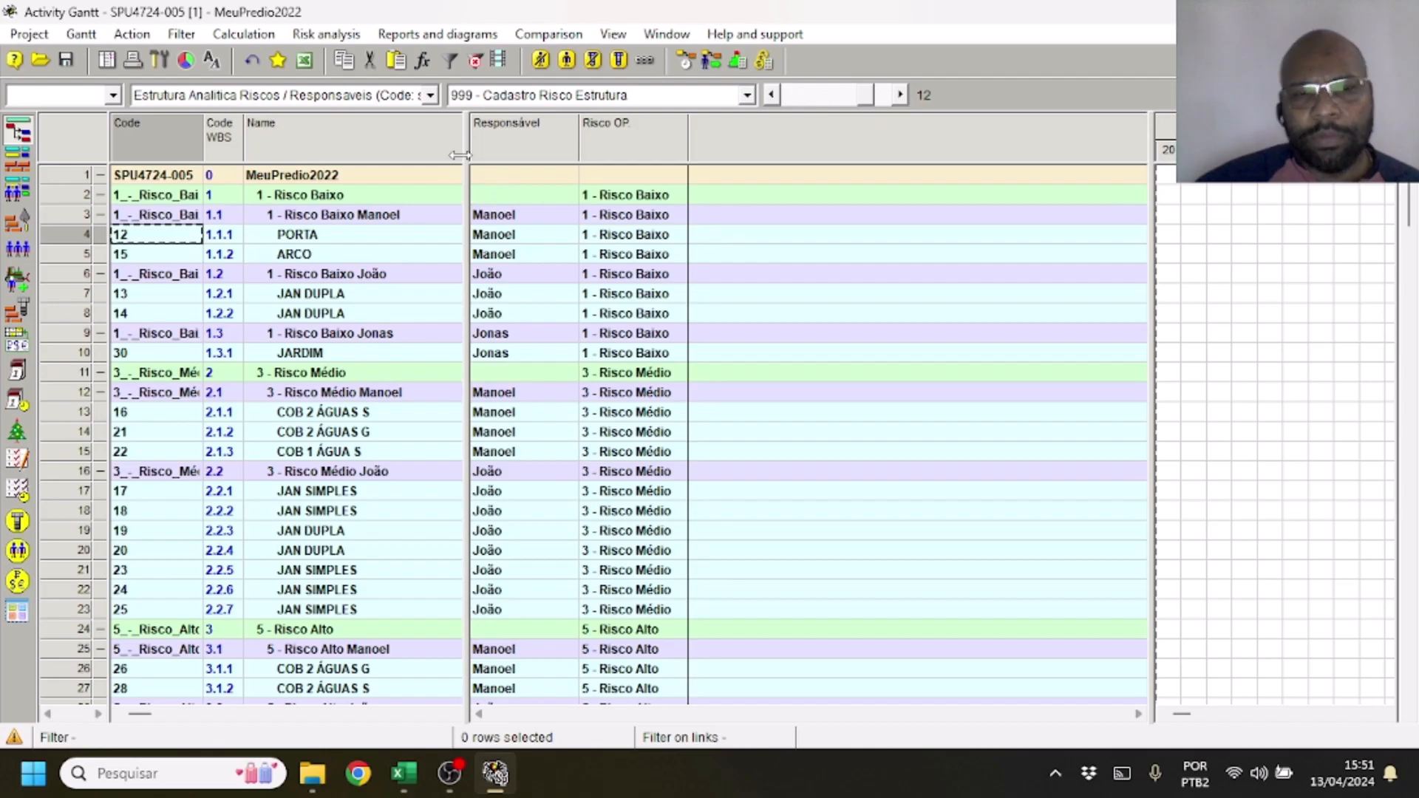
left_click(569, 95)
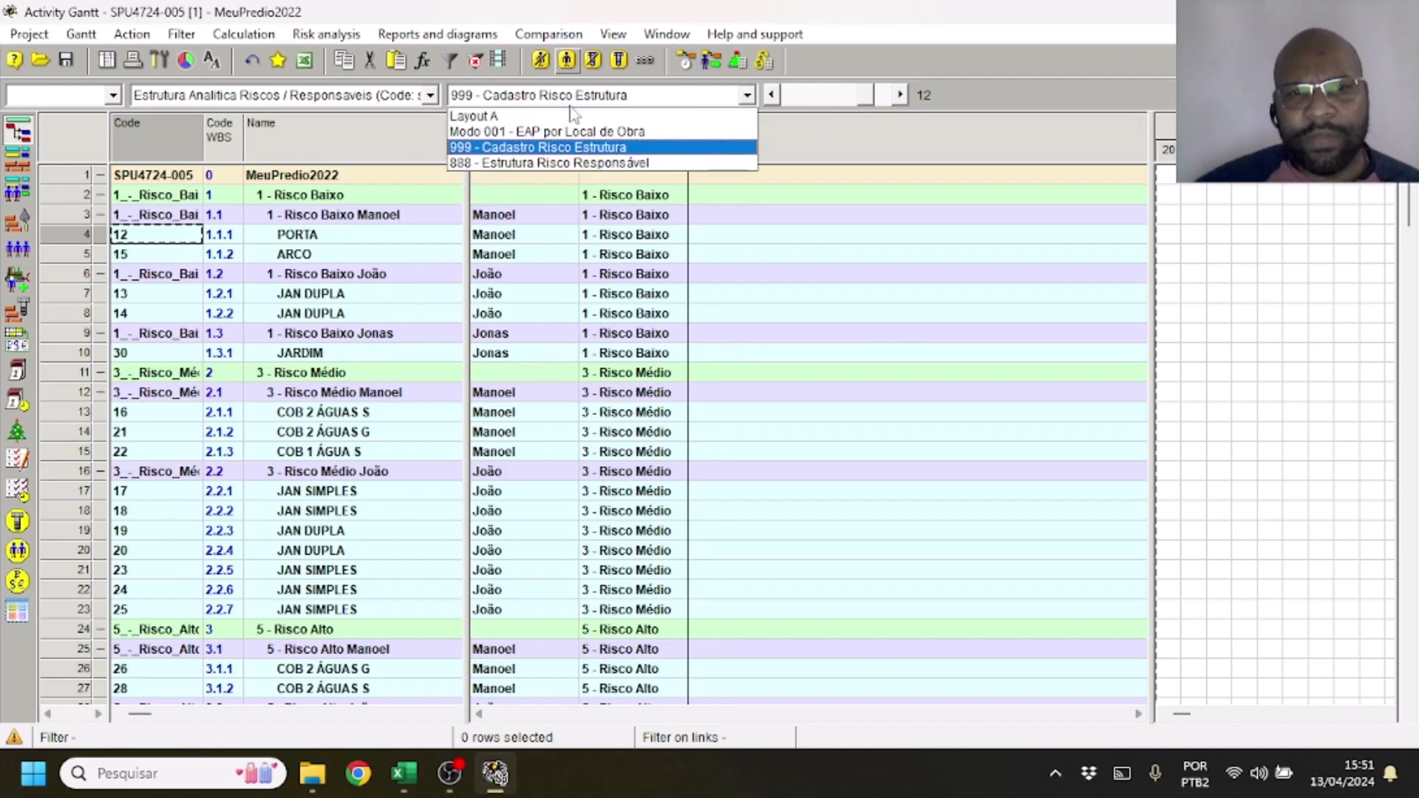
left_click(574, 116)
left_click(665, 96)
left_click(606, 132)
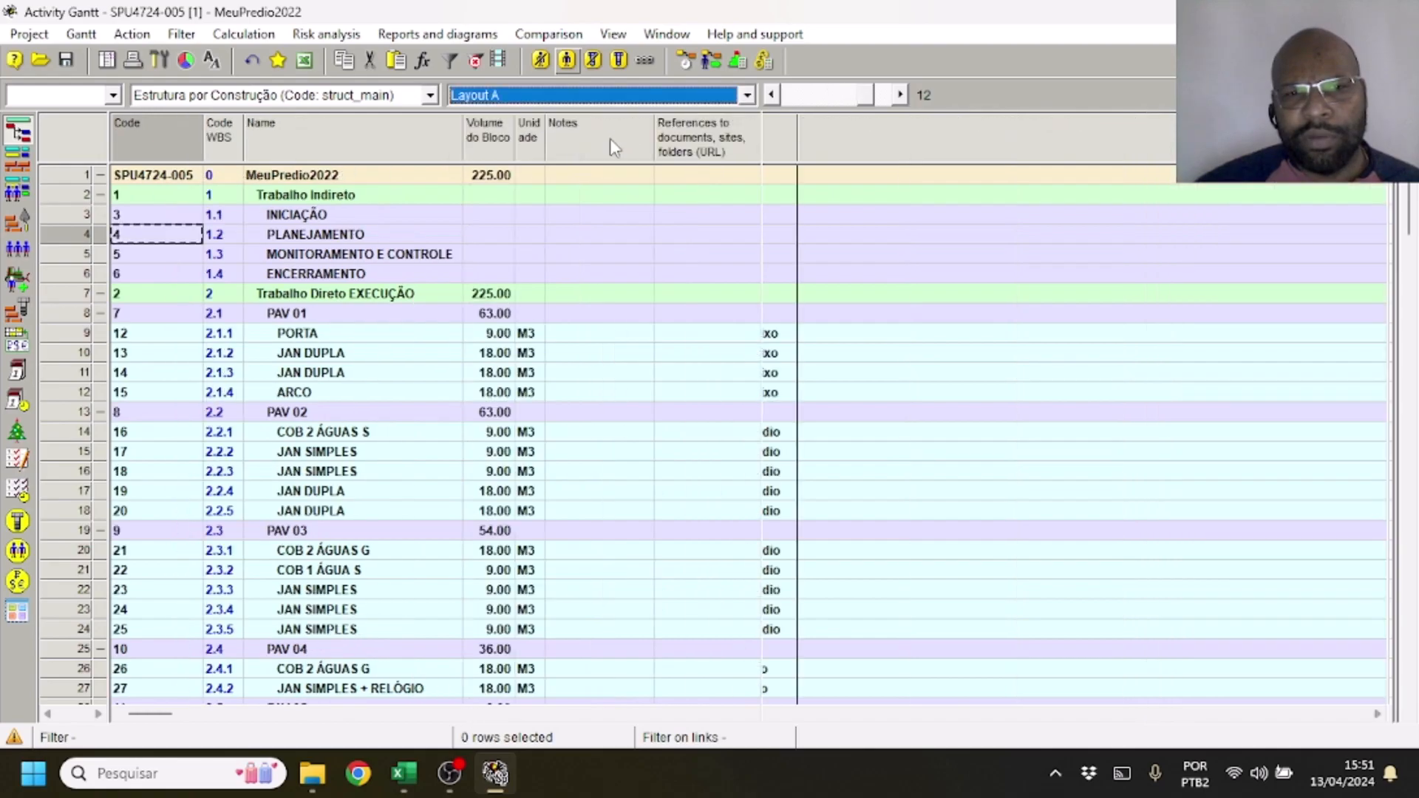
Start choosing a file for the document reference of the INICIAÇÃO phase and go to the Documentos folder
left_click(715, 213)
double_click(710, 212)
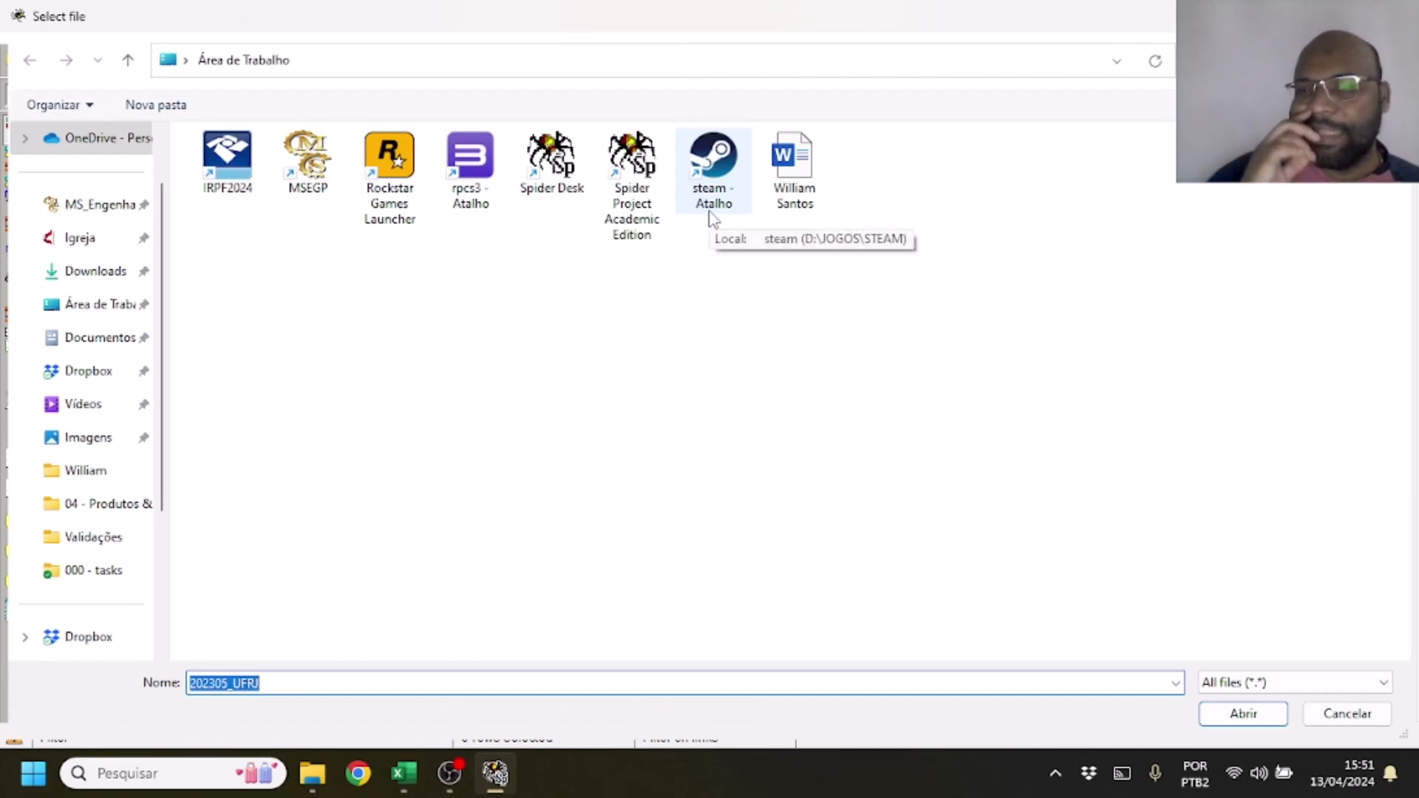
left_click(798, 181)
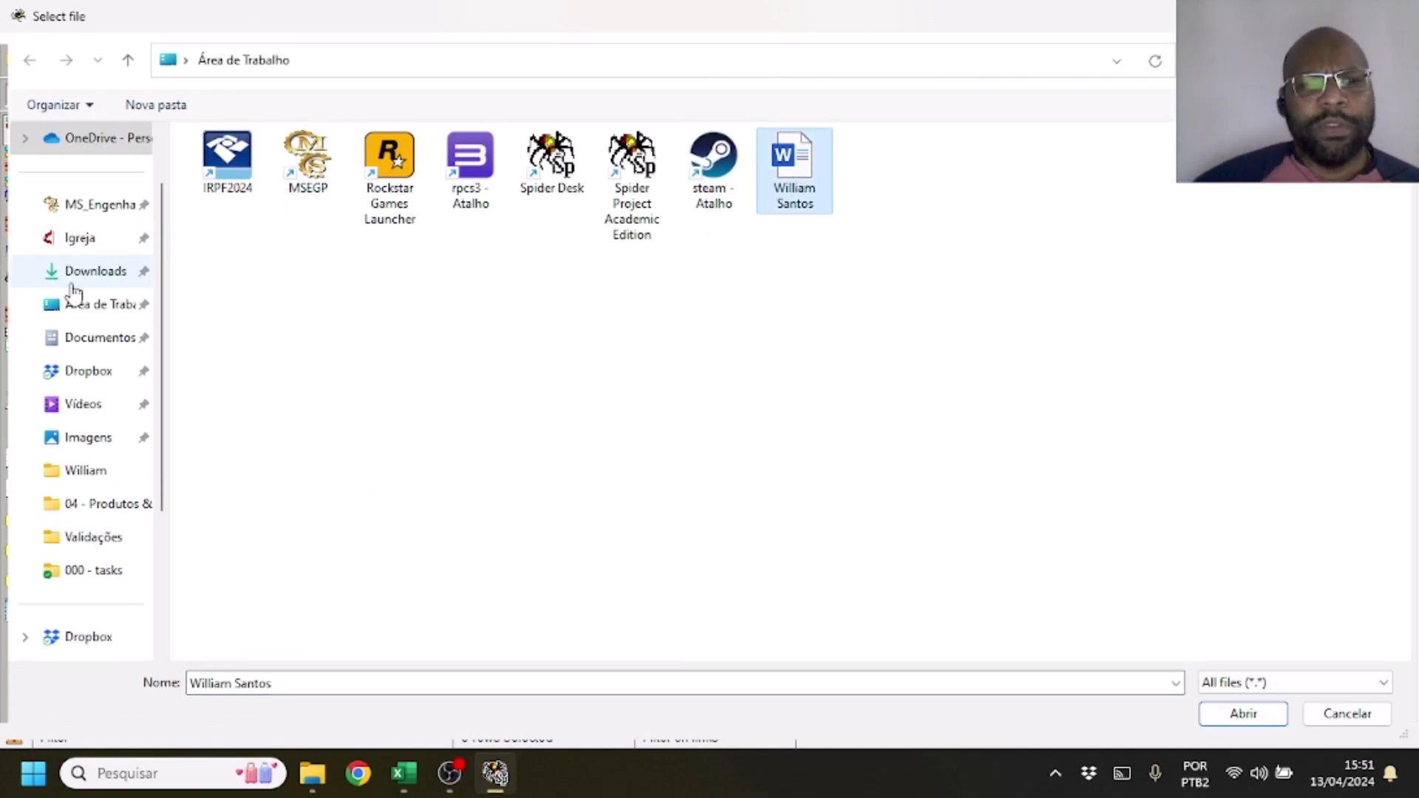
left_click(85, 313)
left_click(89, 344)
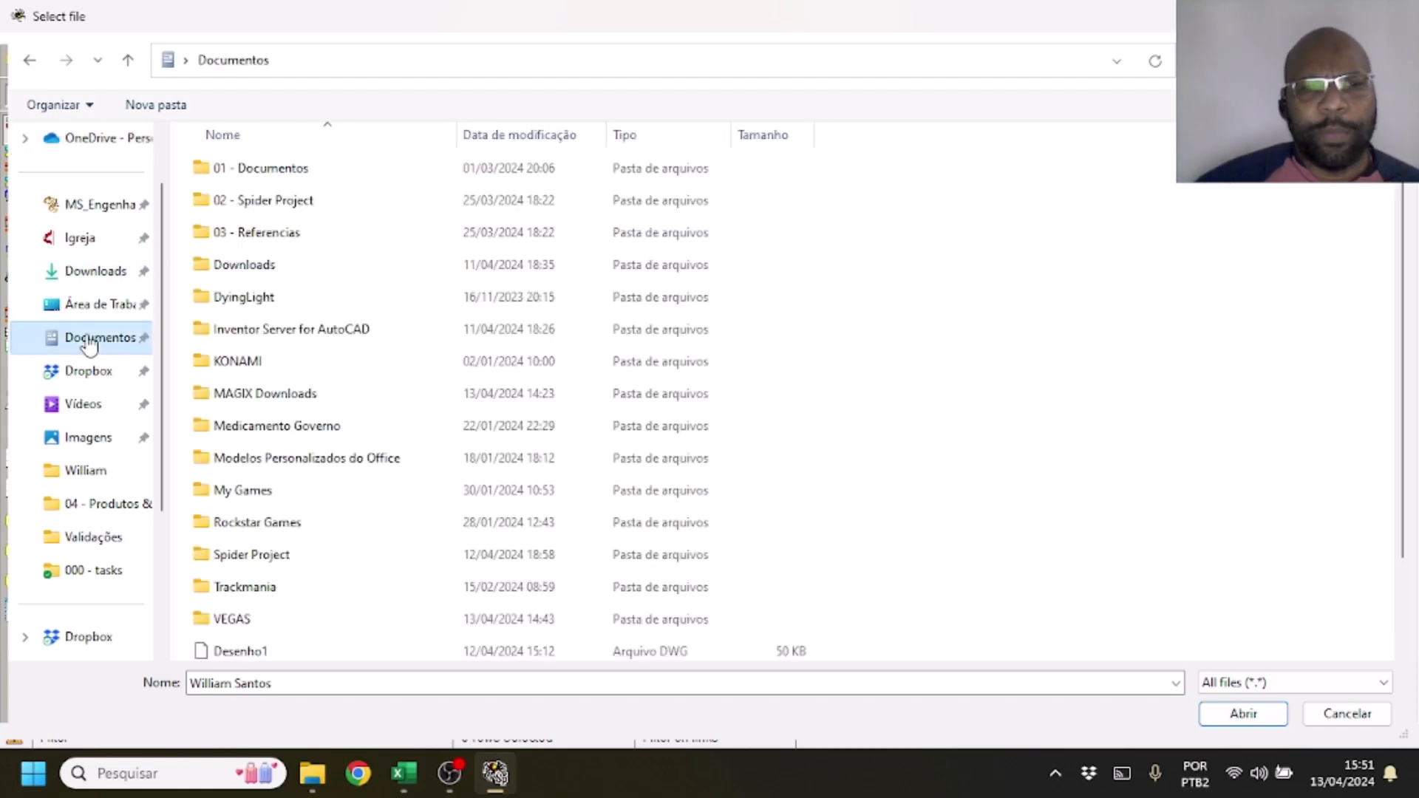
left_click(307, 170)
double_click(307, 170)
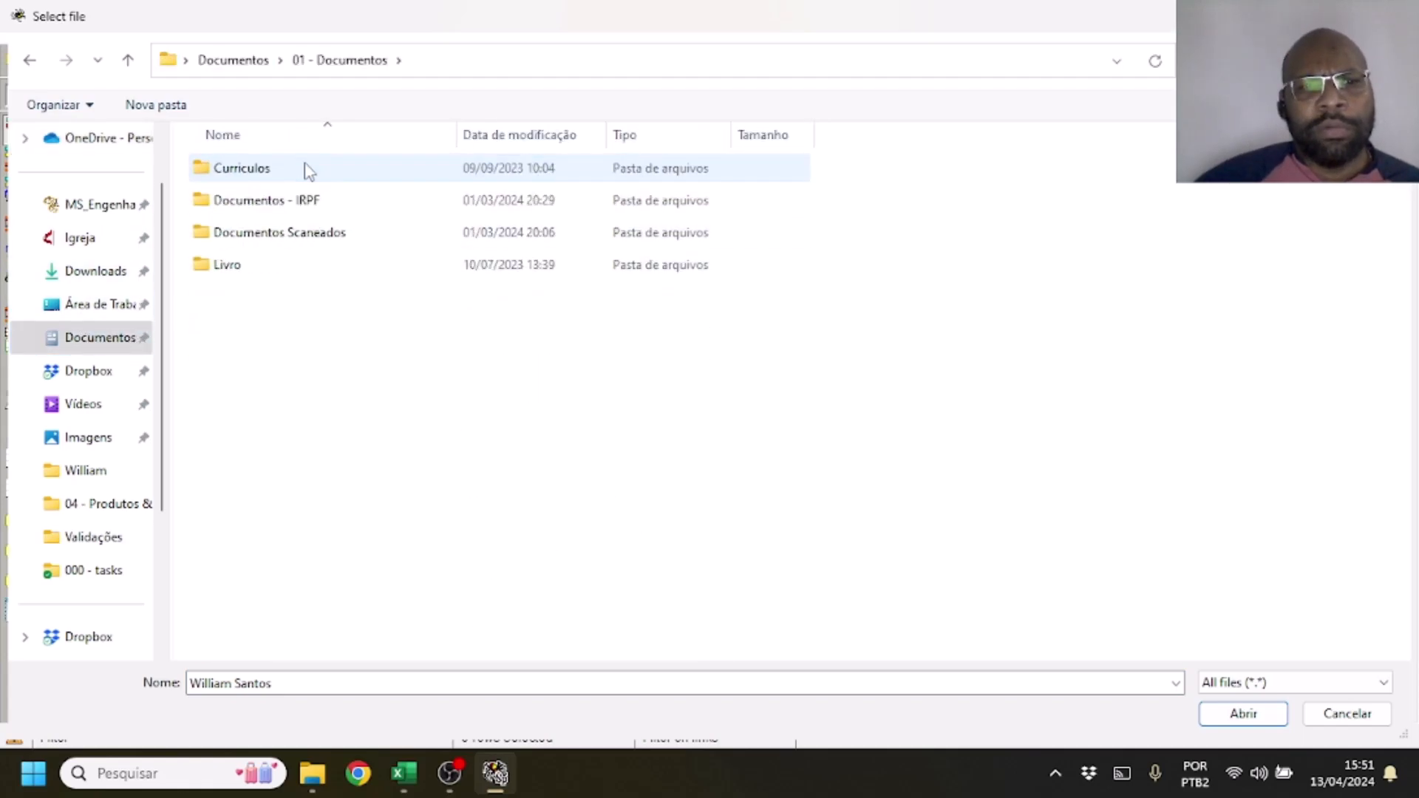
double_click(238, 266)
left_click(309, 173)
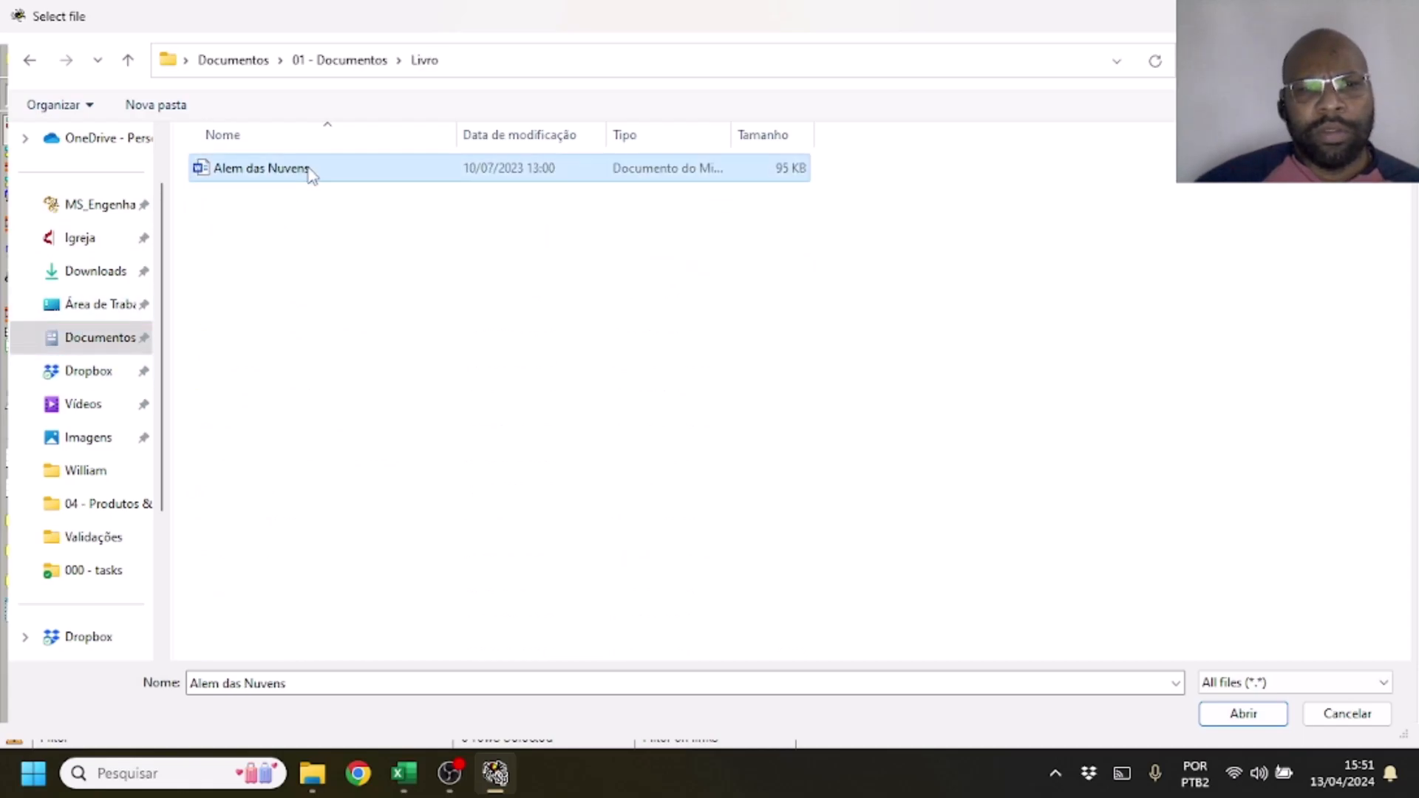
left_click(41, 62)
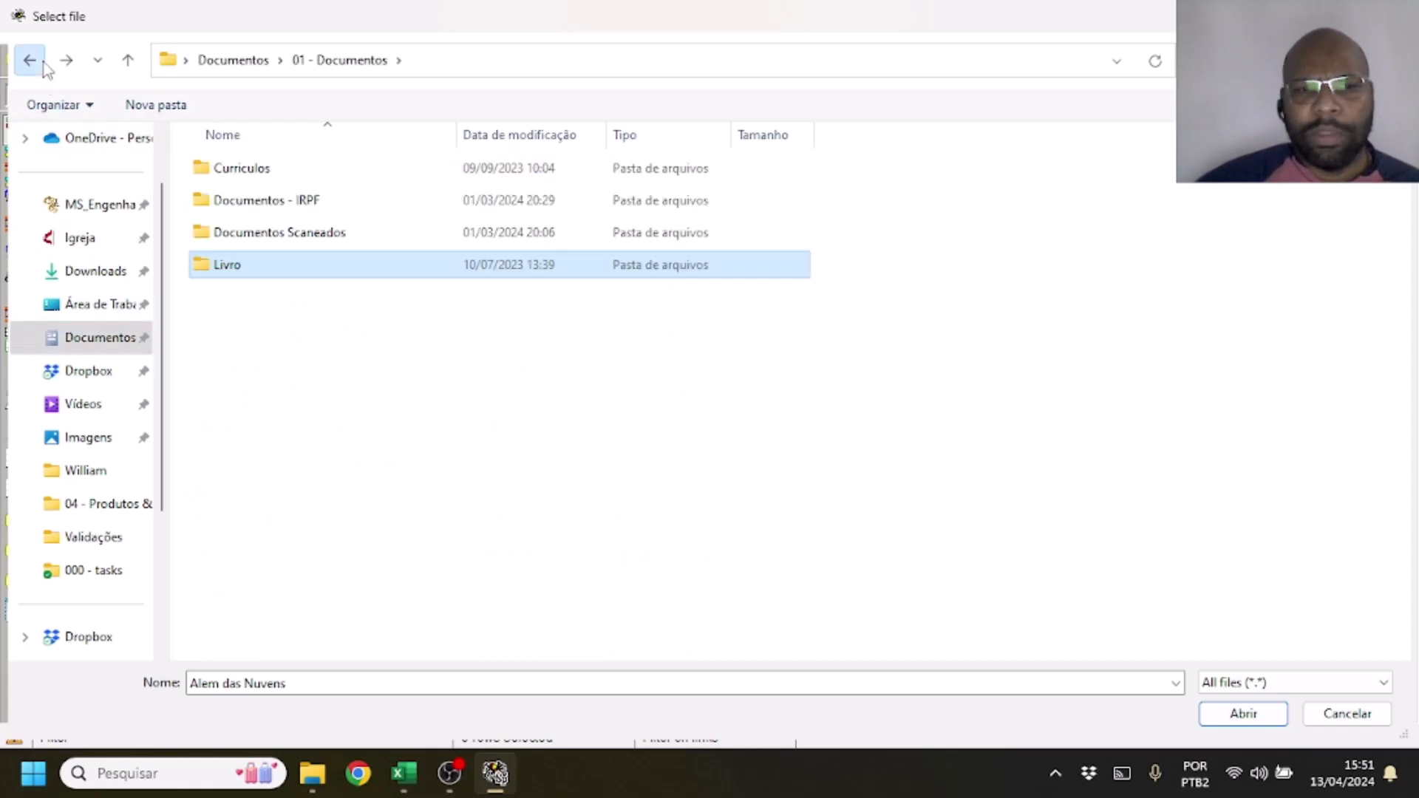
left_click(43, 63)
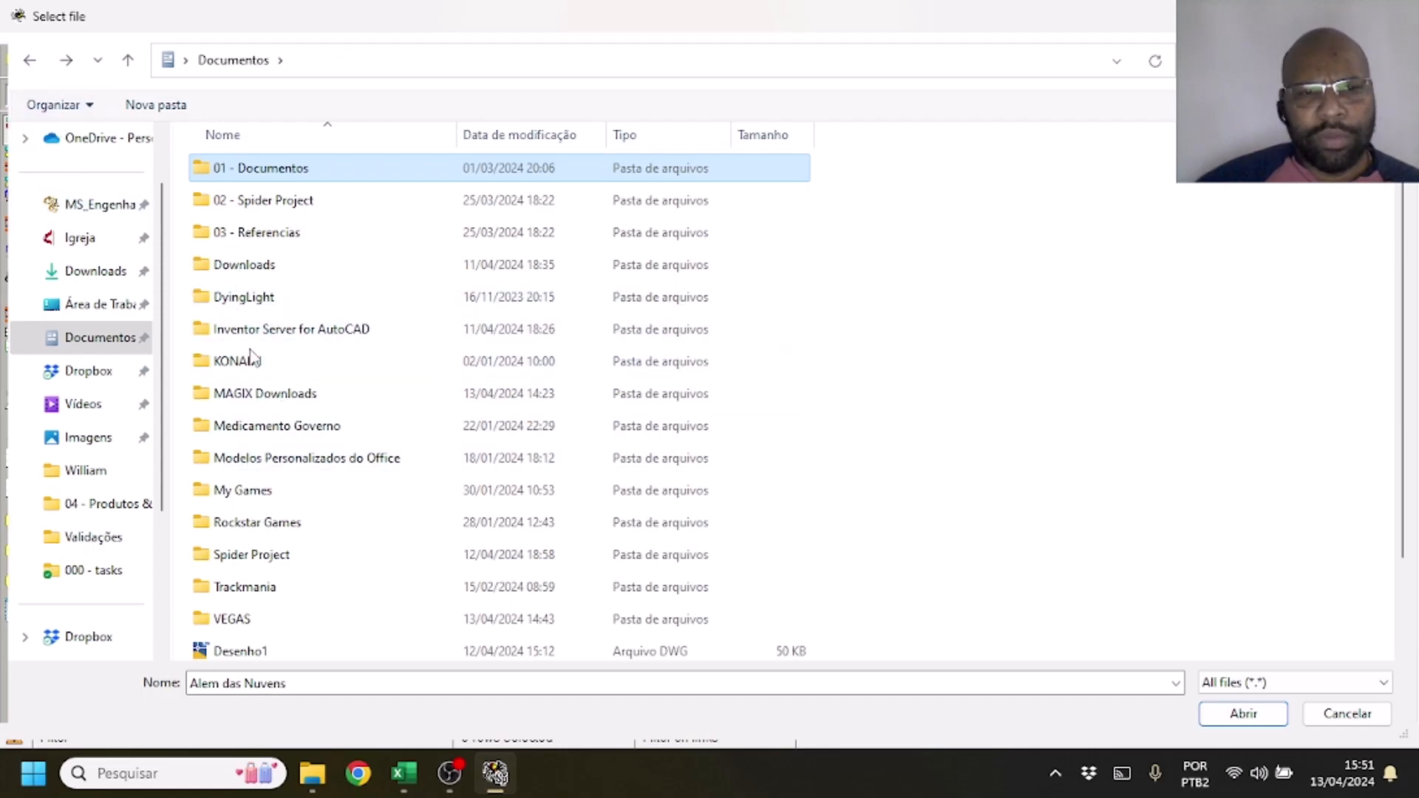
Link INICIAÇÃO to spider_4_edition-inlges in 03 - Referencias, Gerenciamento de Projeto, _Livros Spider Project, Material SPU
double_click(281, 233)
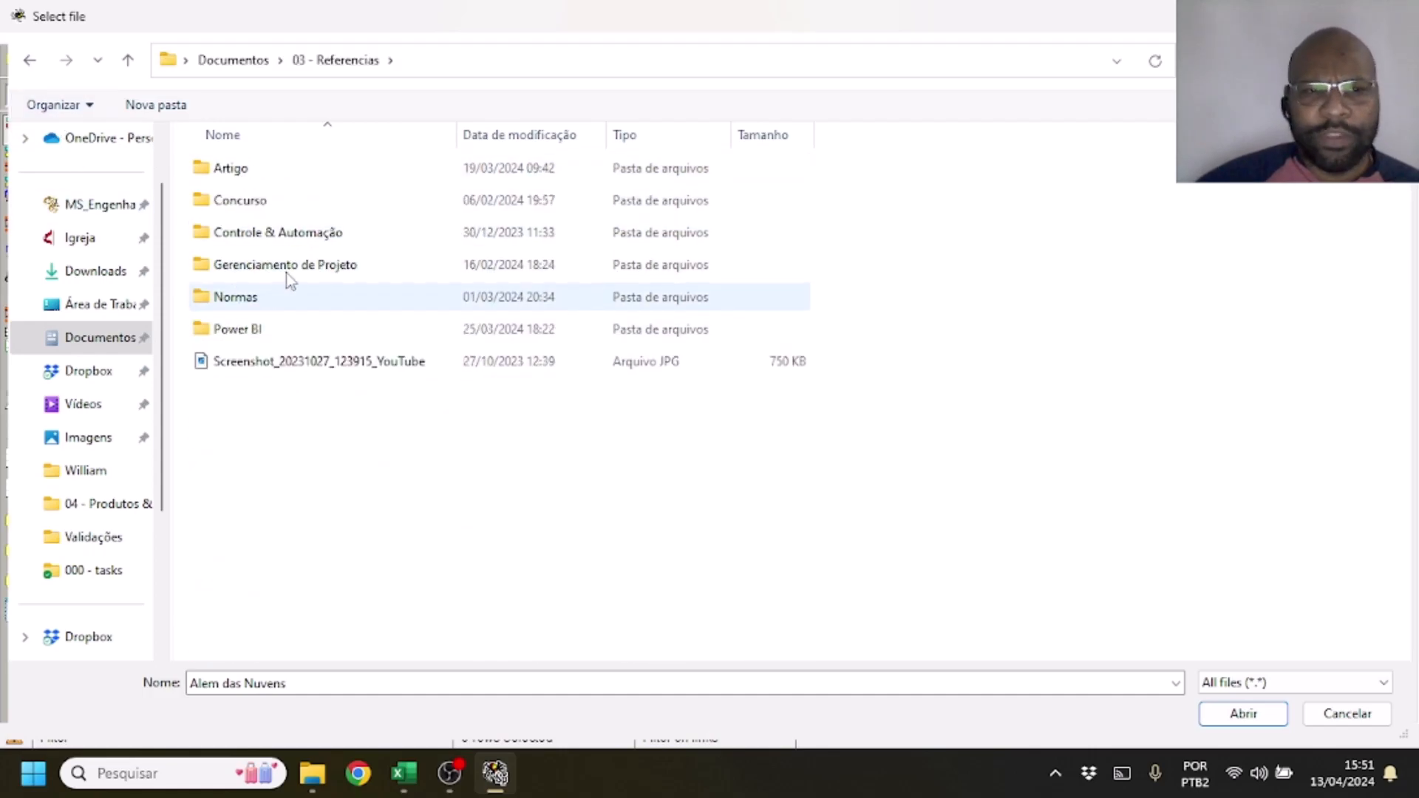
double_click(290, 272)
left_click(309, 213)
double_click(309, 213)
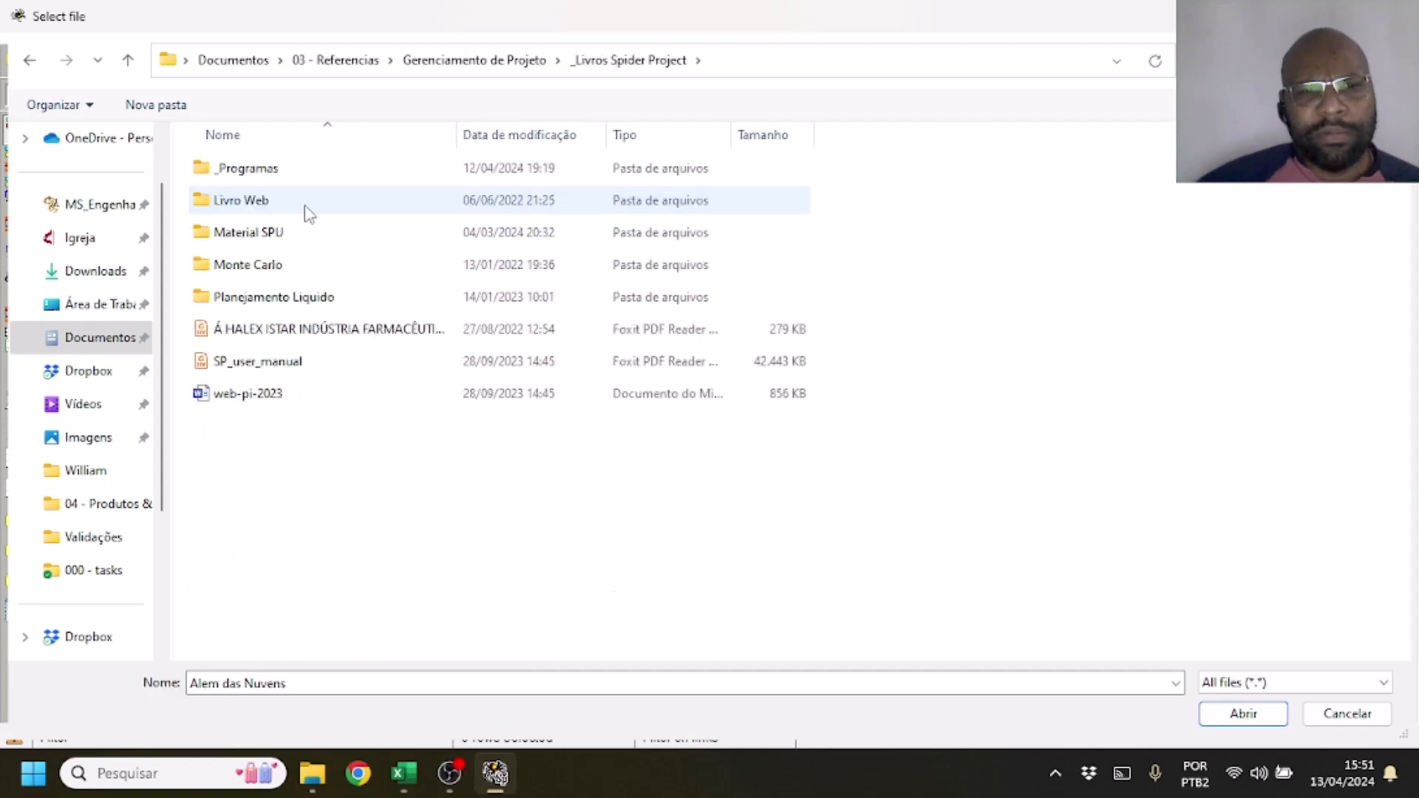
left_click(318, 235)
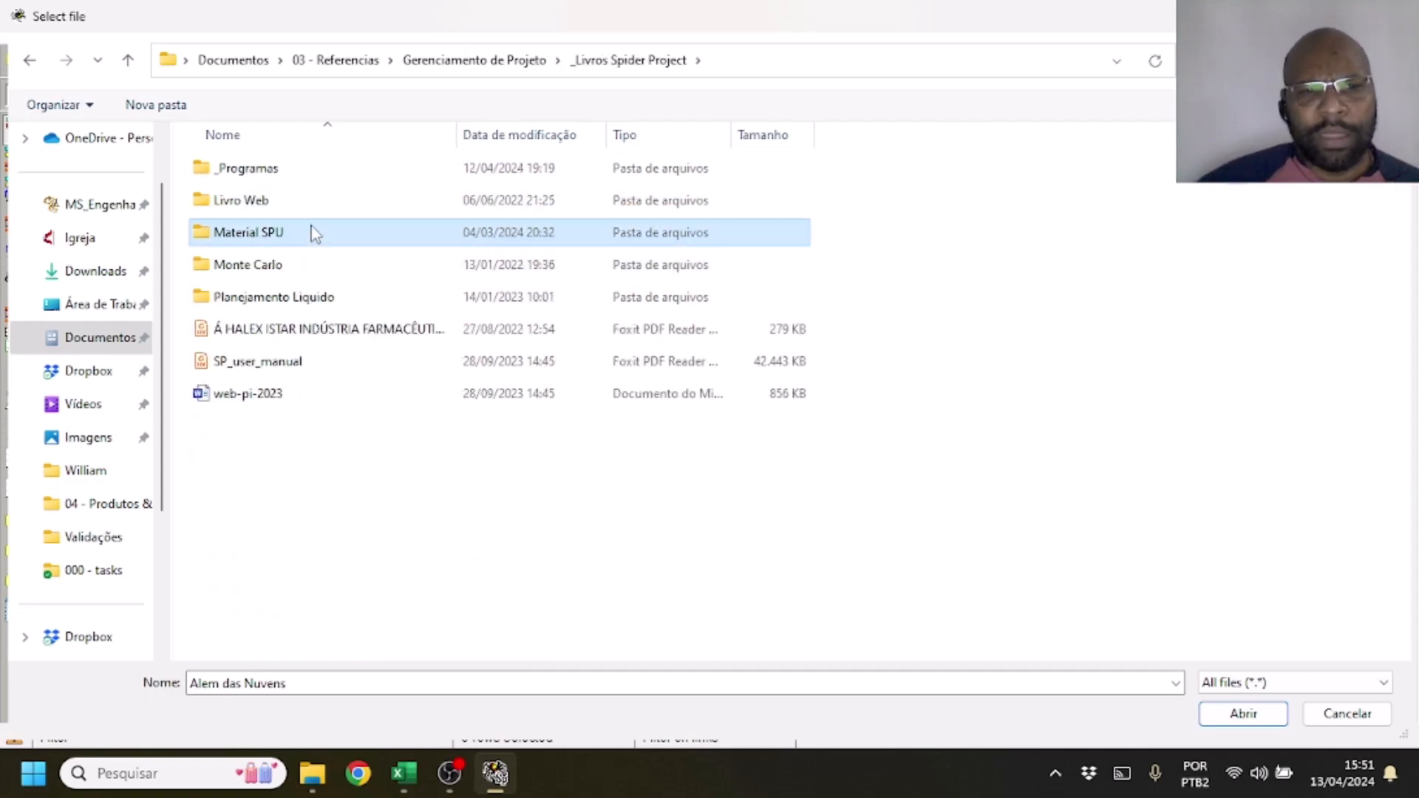
double_click(312, 232)
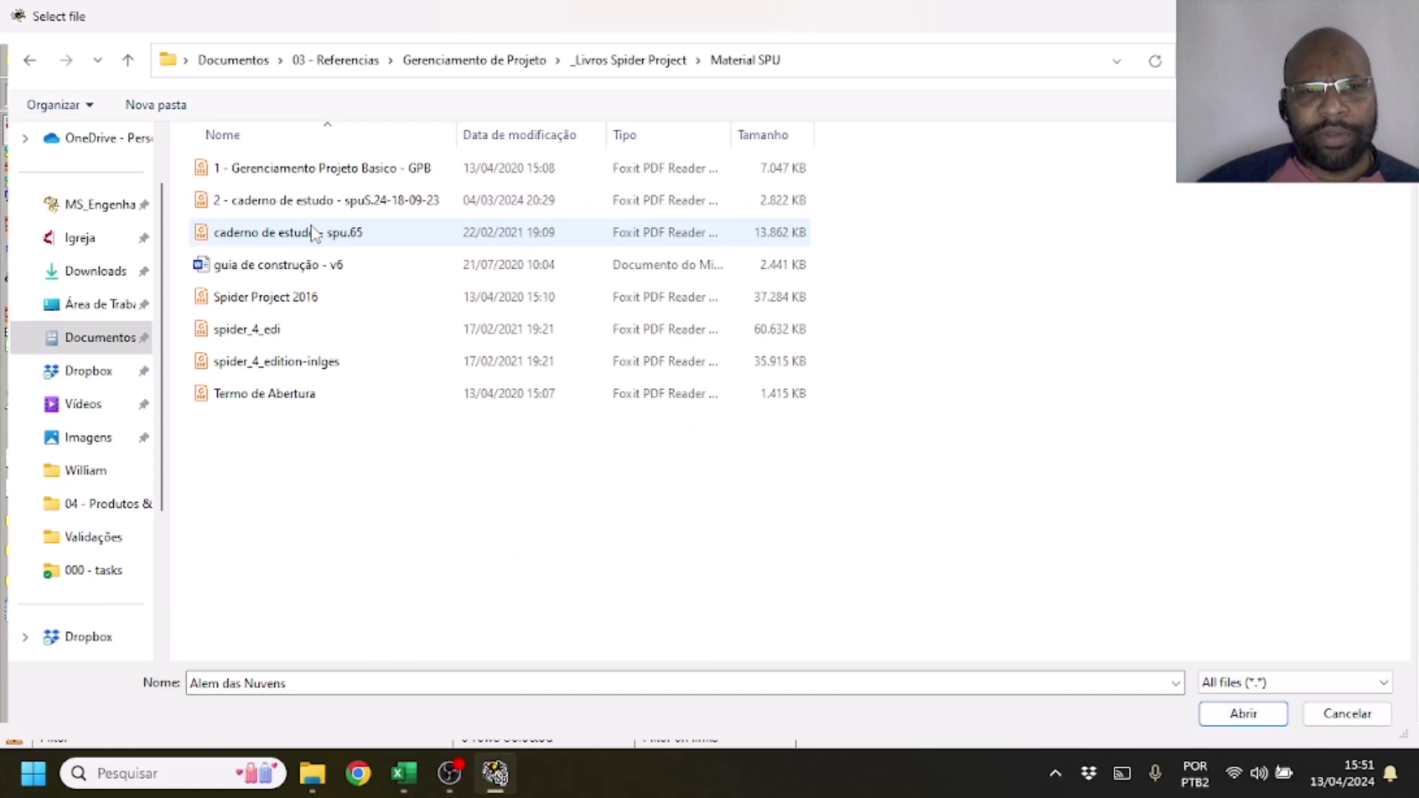
double_click(256, 374)
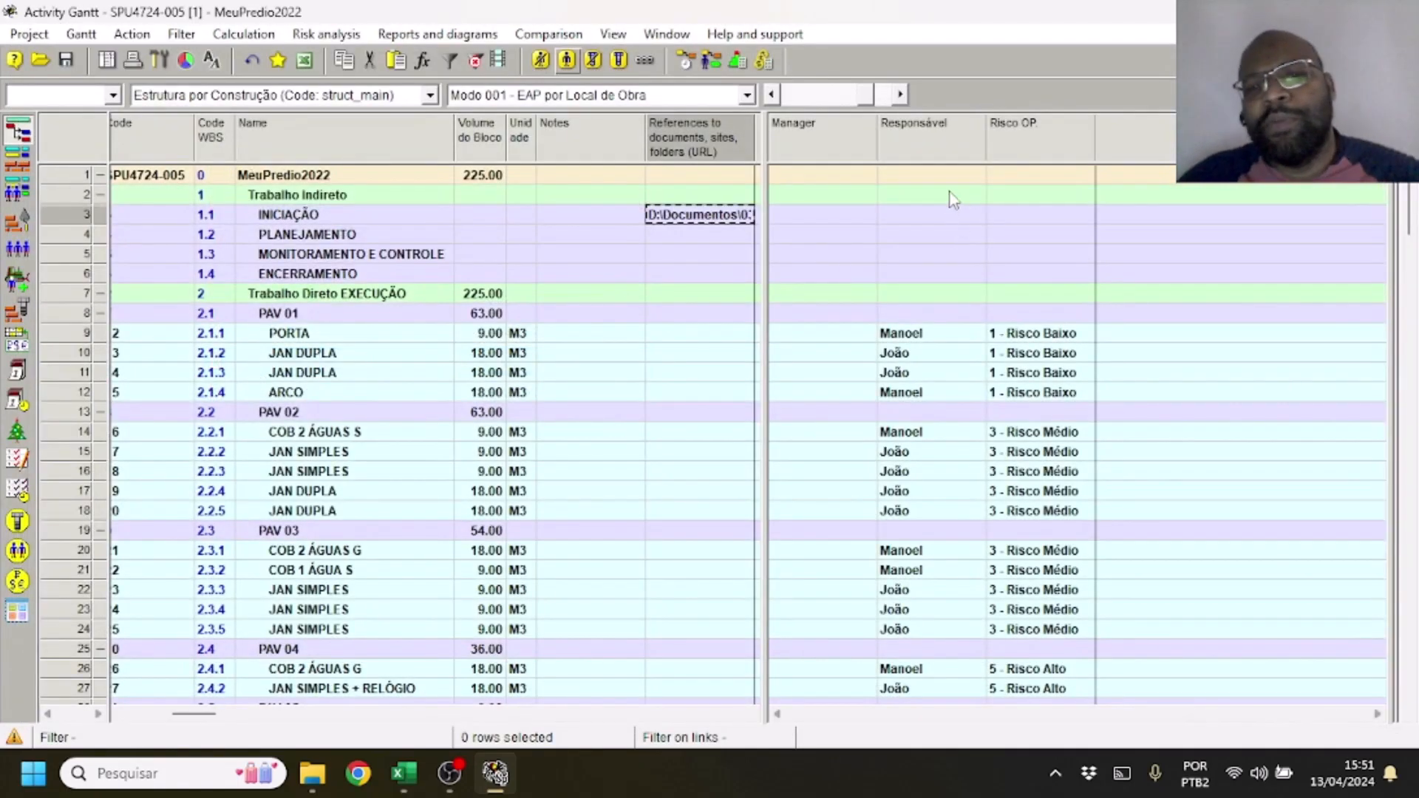
Widen the document references column to read the path, open the PDF linked to INICIAÇÃO, and close it after viewing
left_click_drag(764, 190, 1224, 270)
left_click_drag(762, 140, 1042, 175)
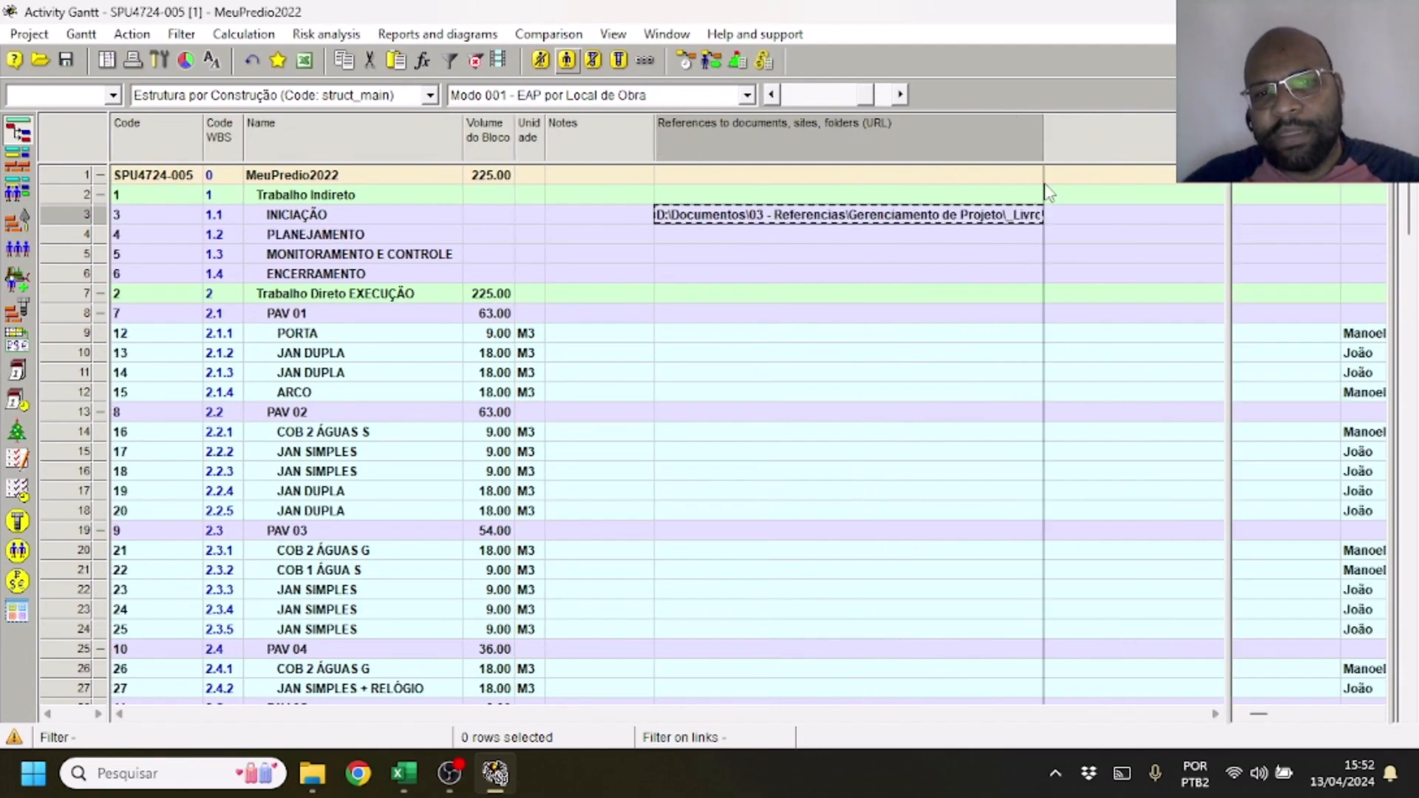
double_click(966, 220)
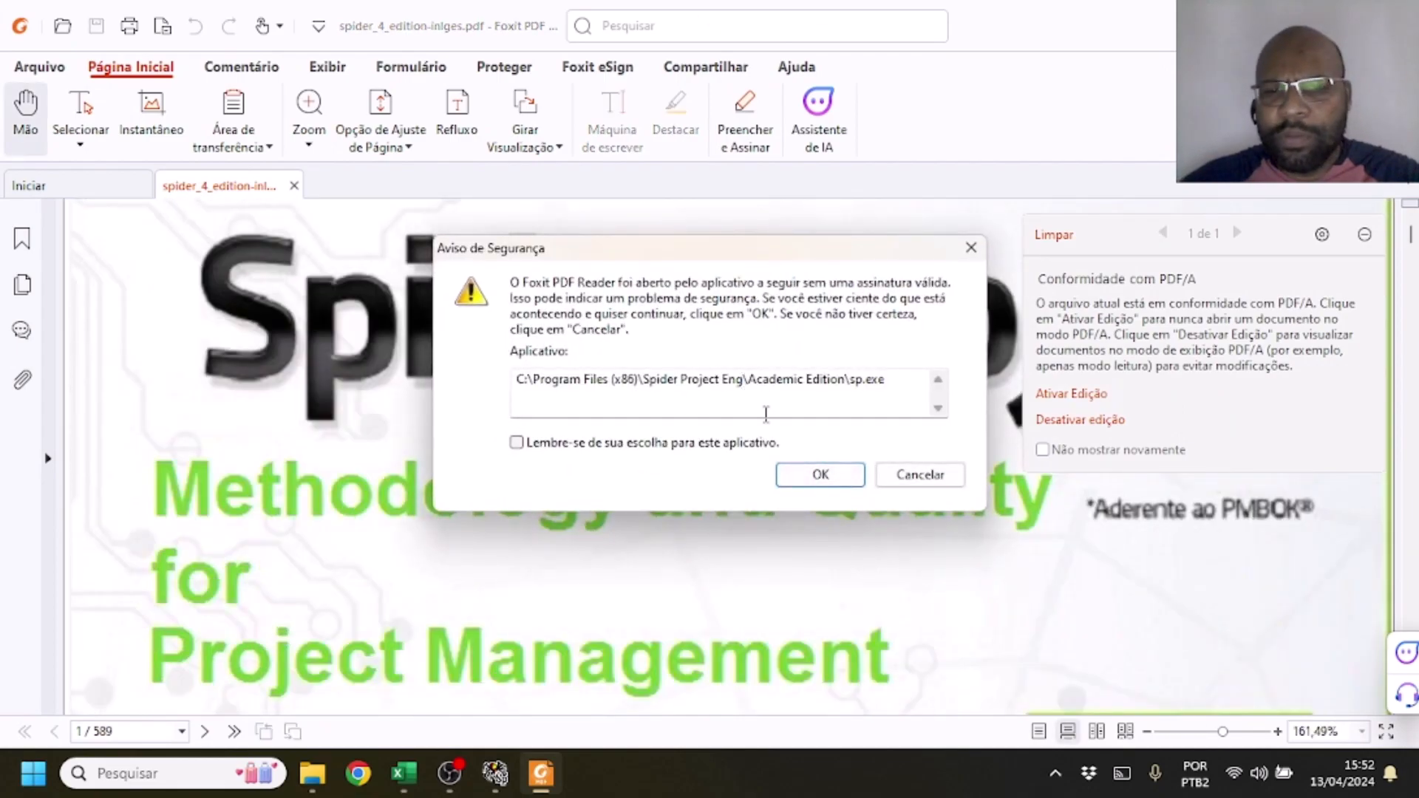
left_click(799, 474)
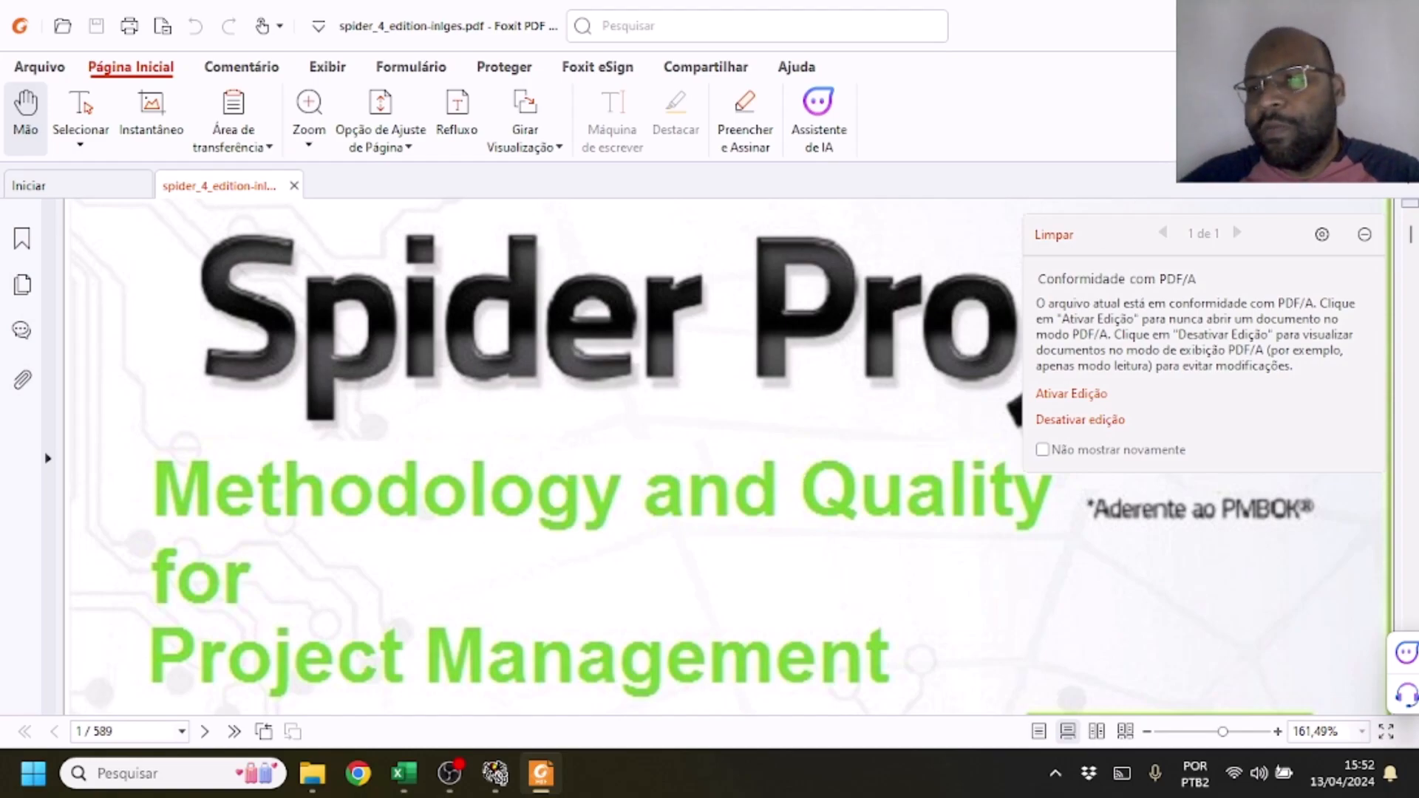
left_click(1397, 24)
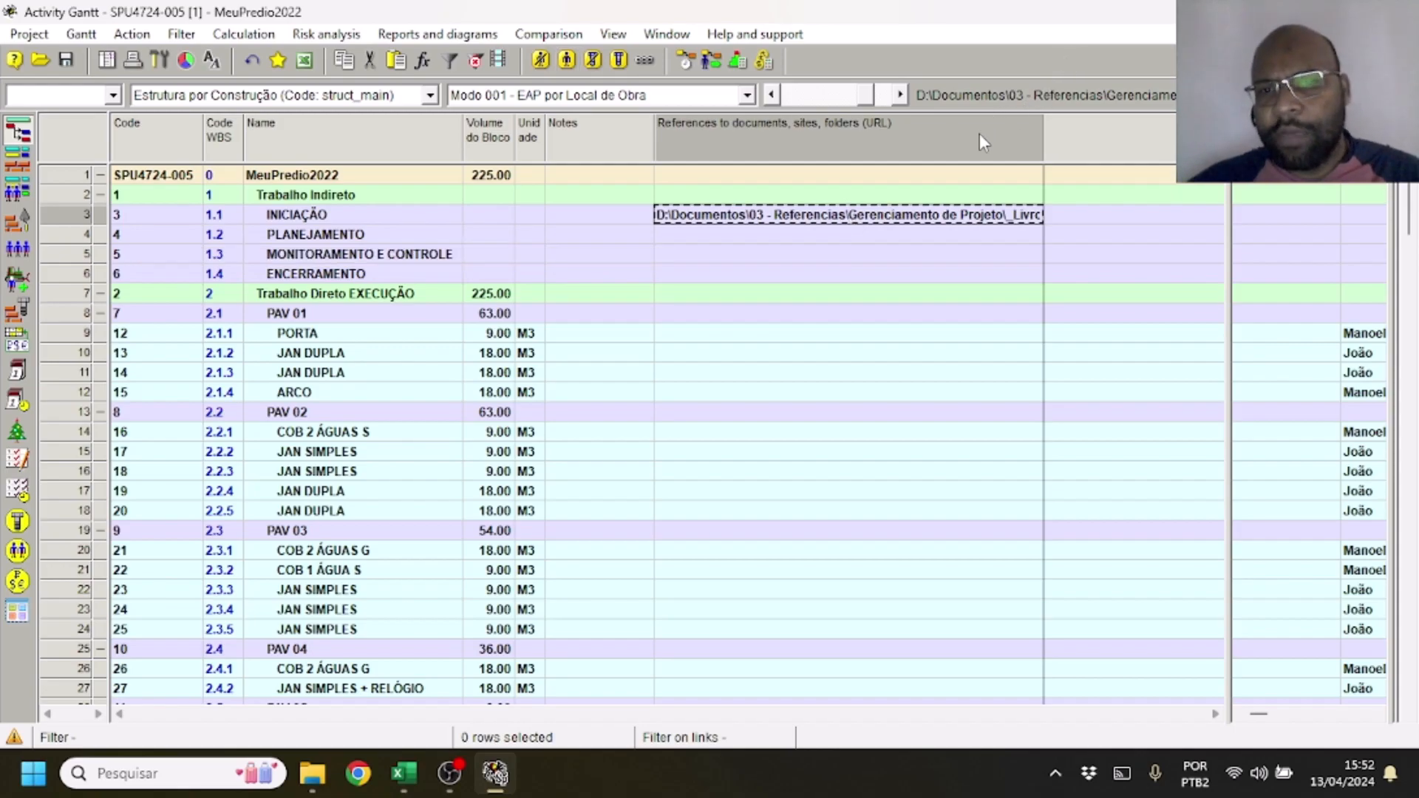
Narrow the document references column so it shows only the beginning of the linked path
left_click_drag(1042, 140, 692, 140)
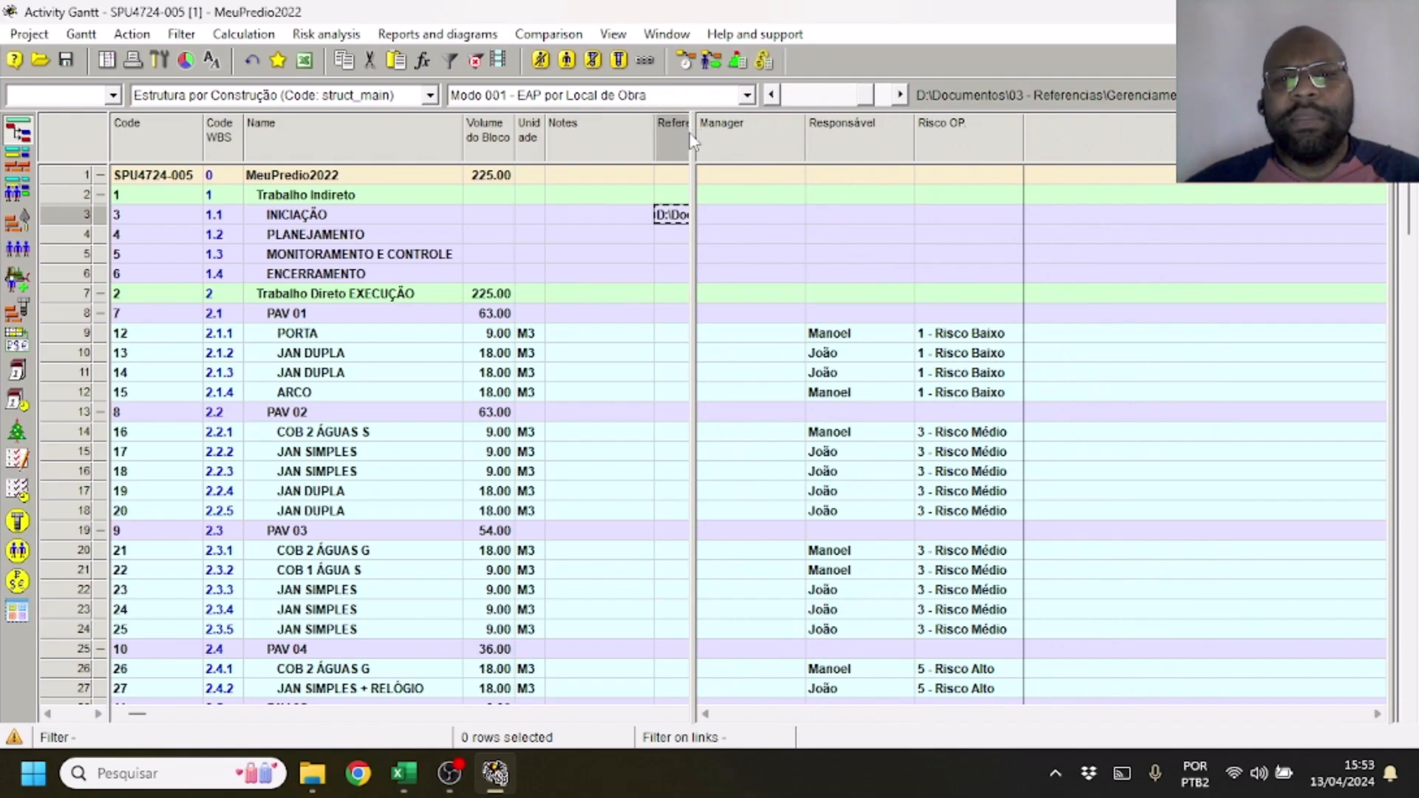
left_click_drag(693, 140, 821, 142)
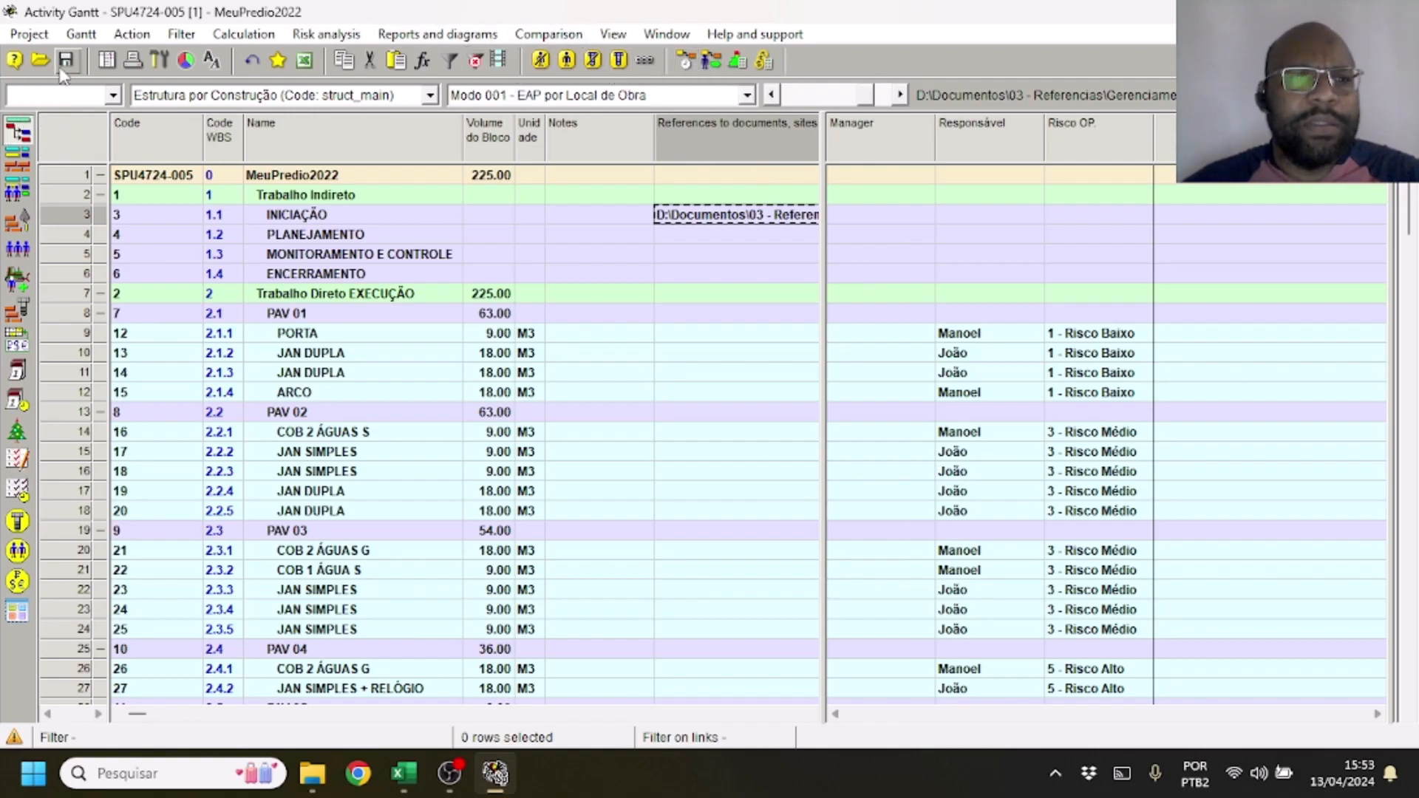
Bring up the opened documents overview of project SPU4724-005 and return to its Activity Gantt
left_click(104, 62)
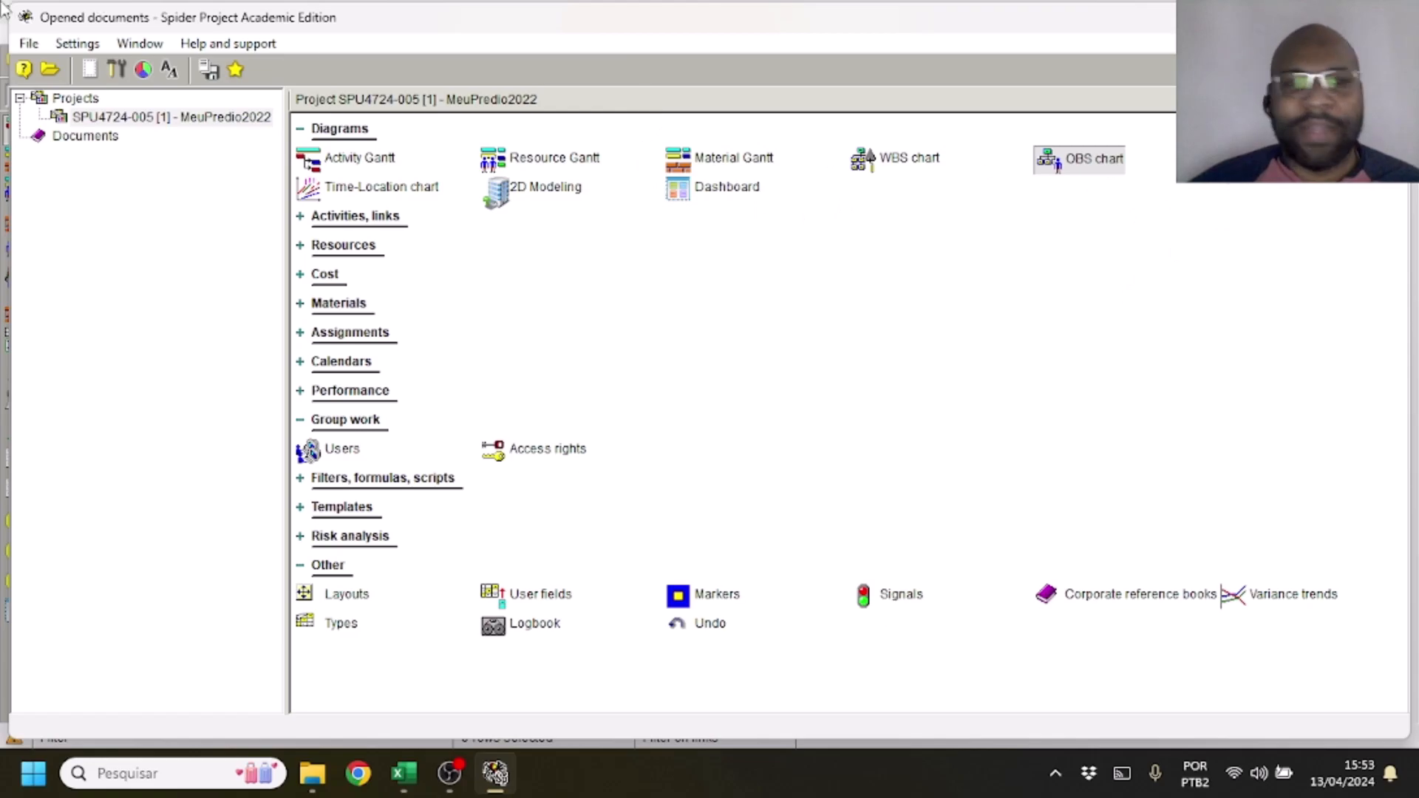
left_click(220, 124)
double_click(218, 125)
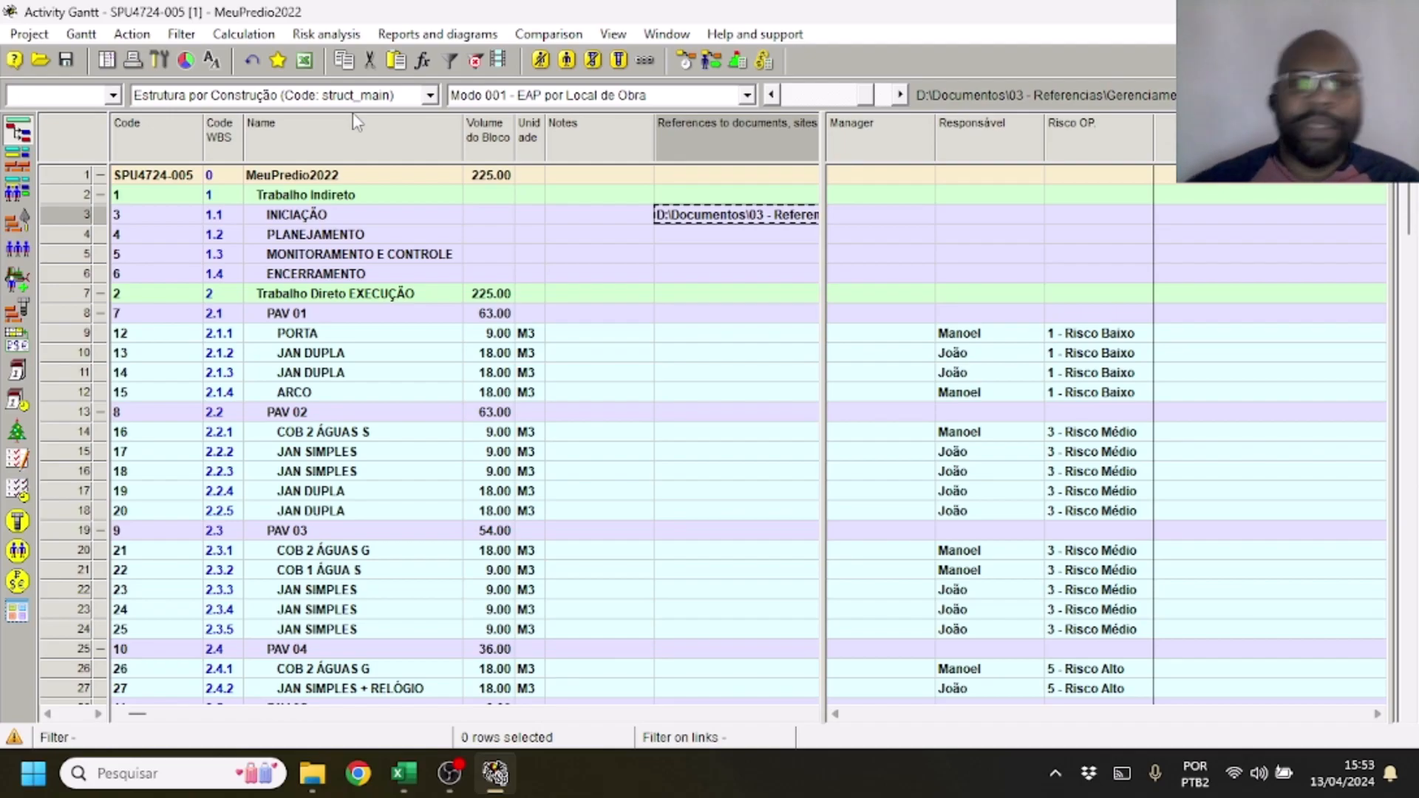
left_click(545, 35)
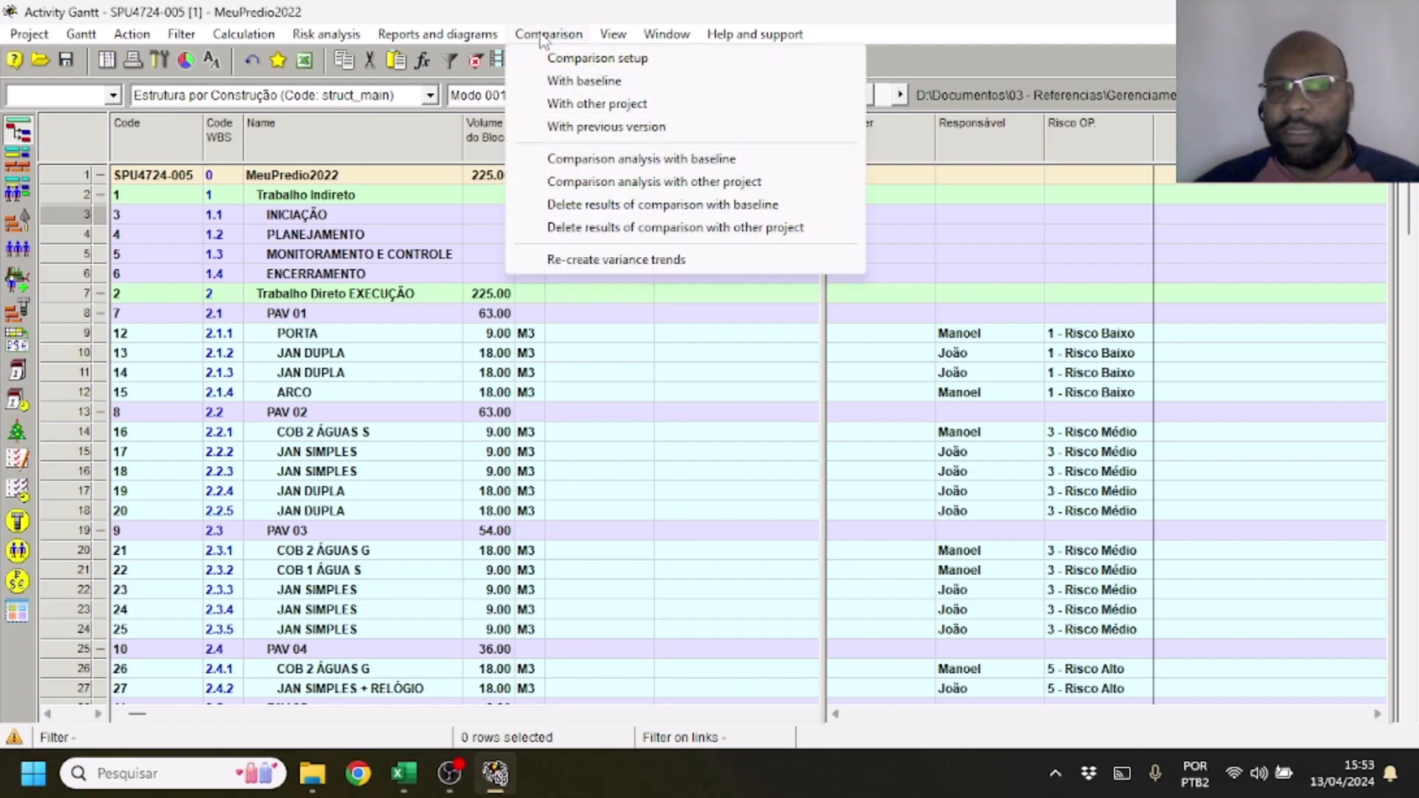
mouse_move(438, 35)
mouse_move(456, 59)
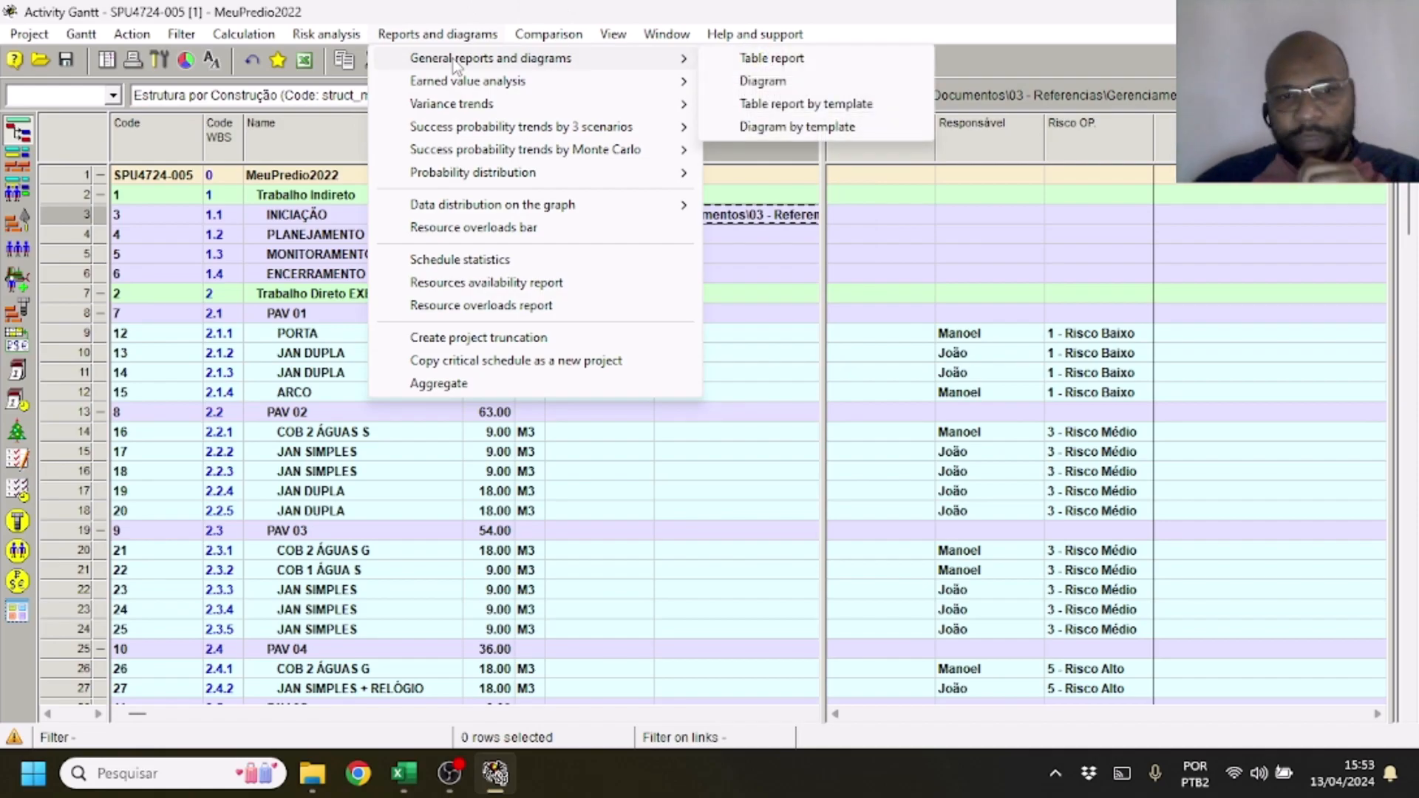
mouse_move(535, 39)
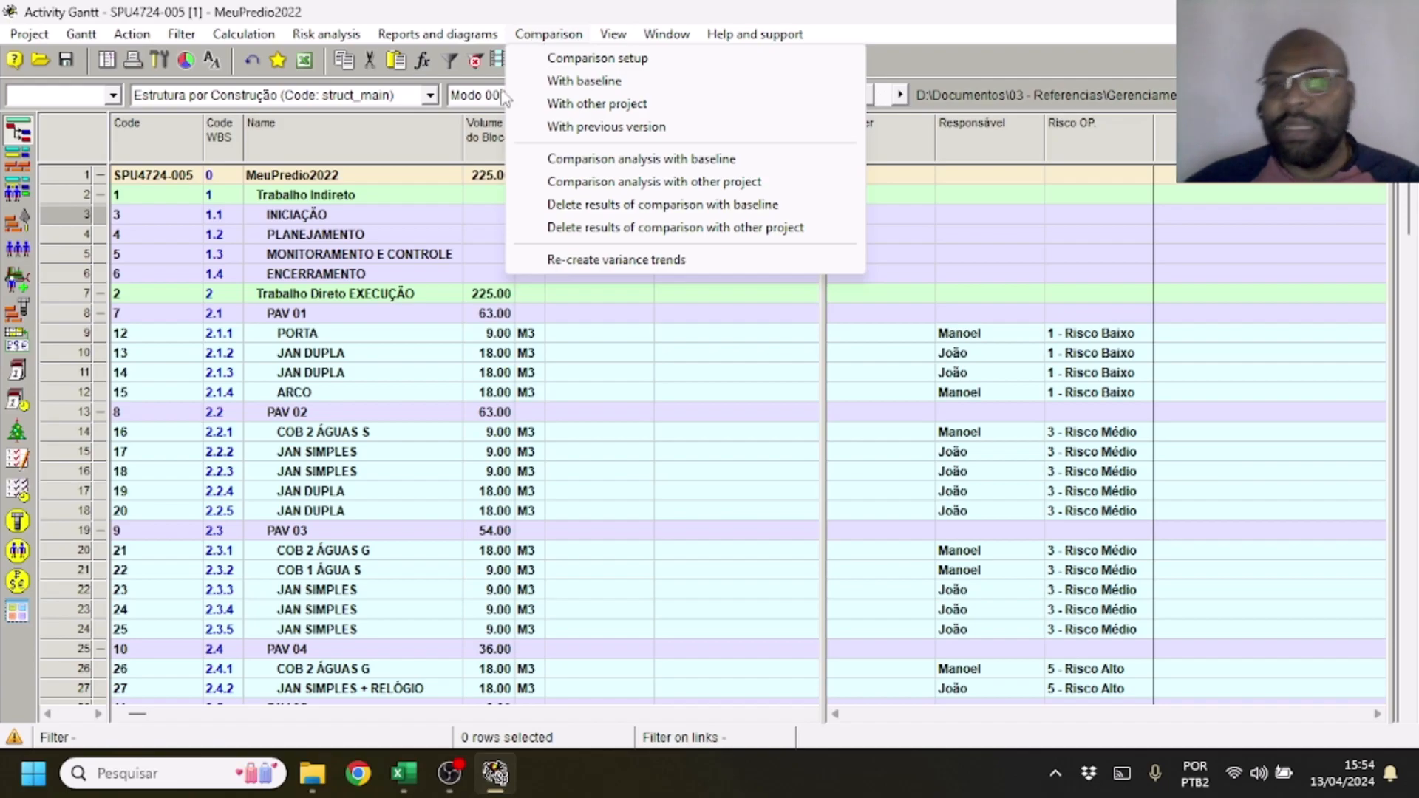
left_click(924, 46)
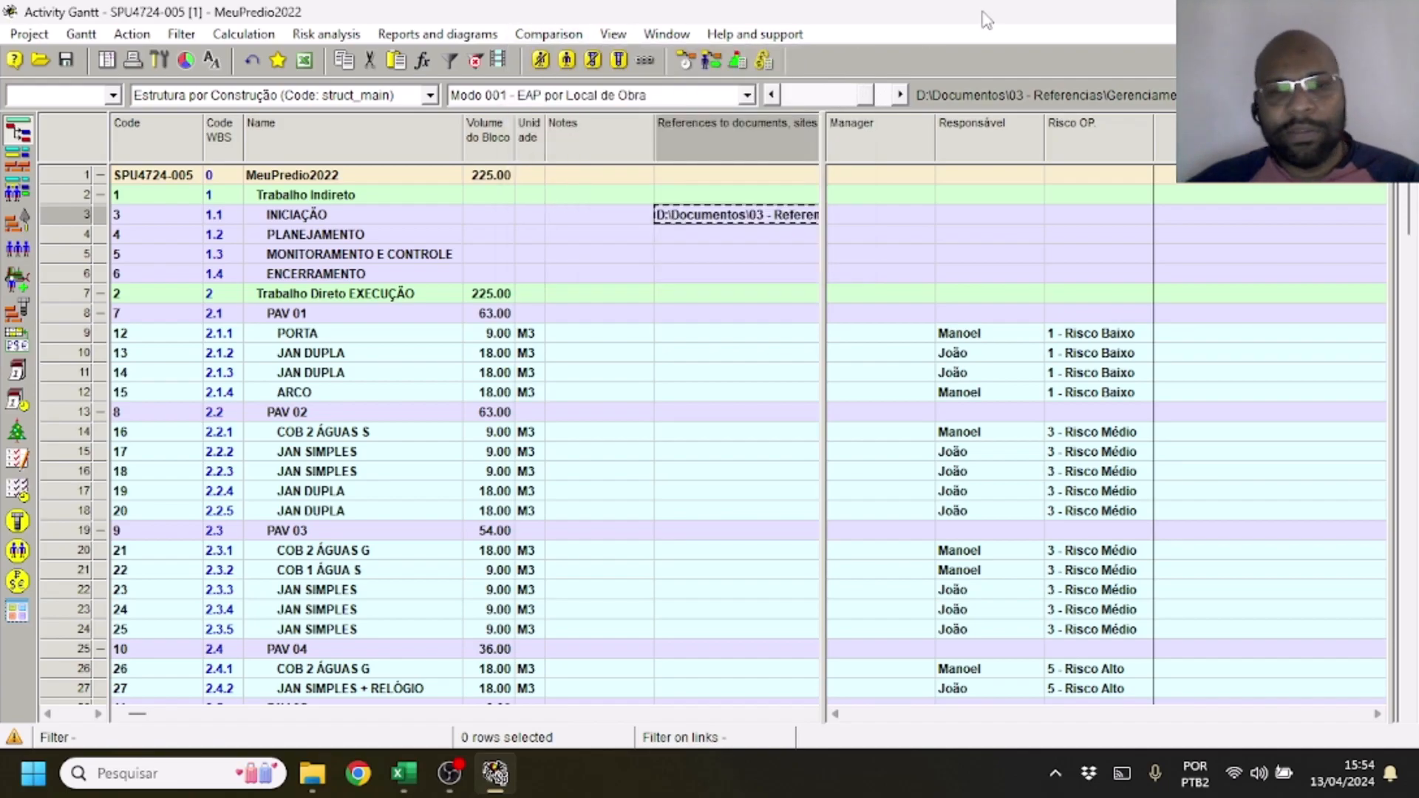
Switch to the Requisitos - 2023 workbook in Excel and set the status of Requisito 9 to 1 on sheet A1
left_click(406, 773)
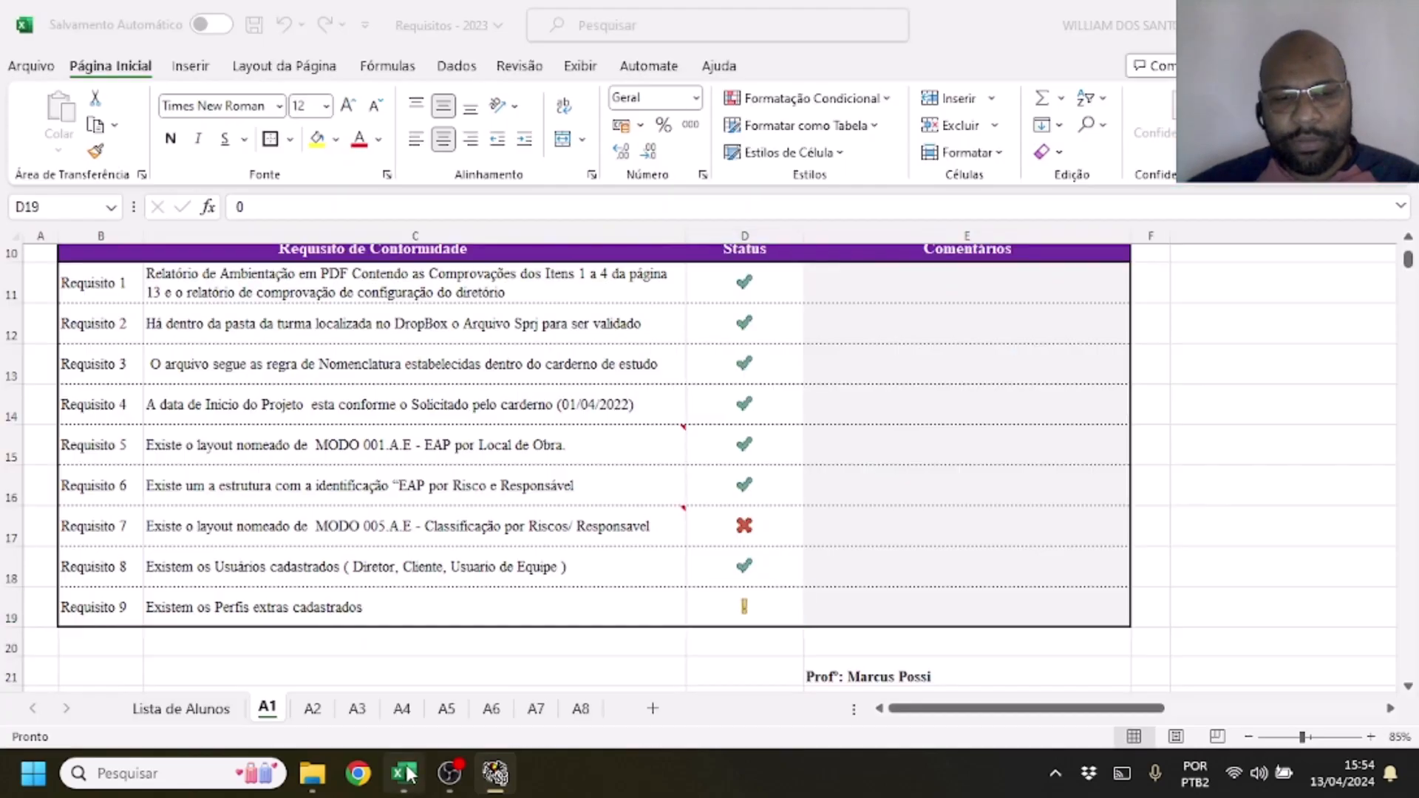
left_click(991, 444)
left_click(732, 602)
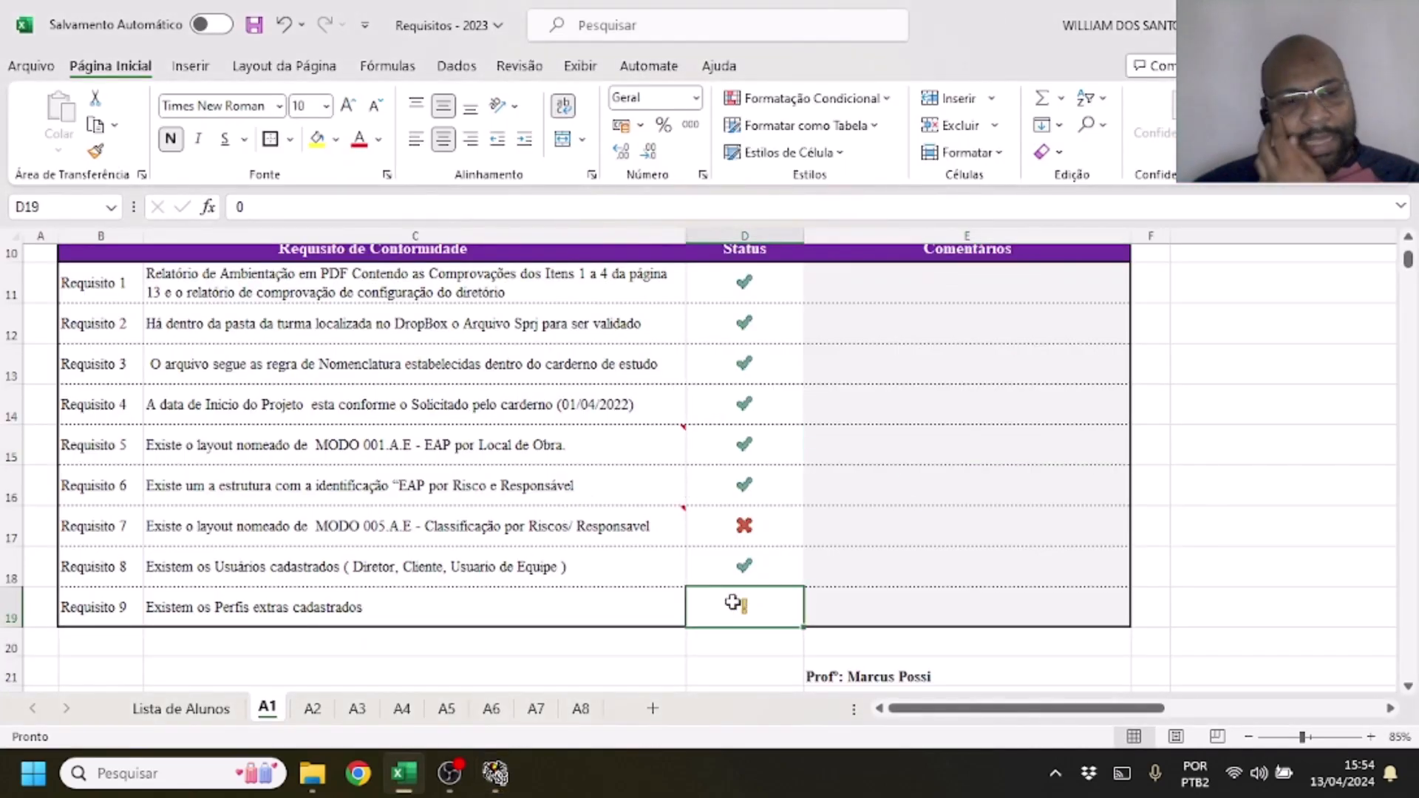
type("1")
key("Return")
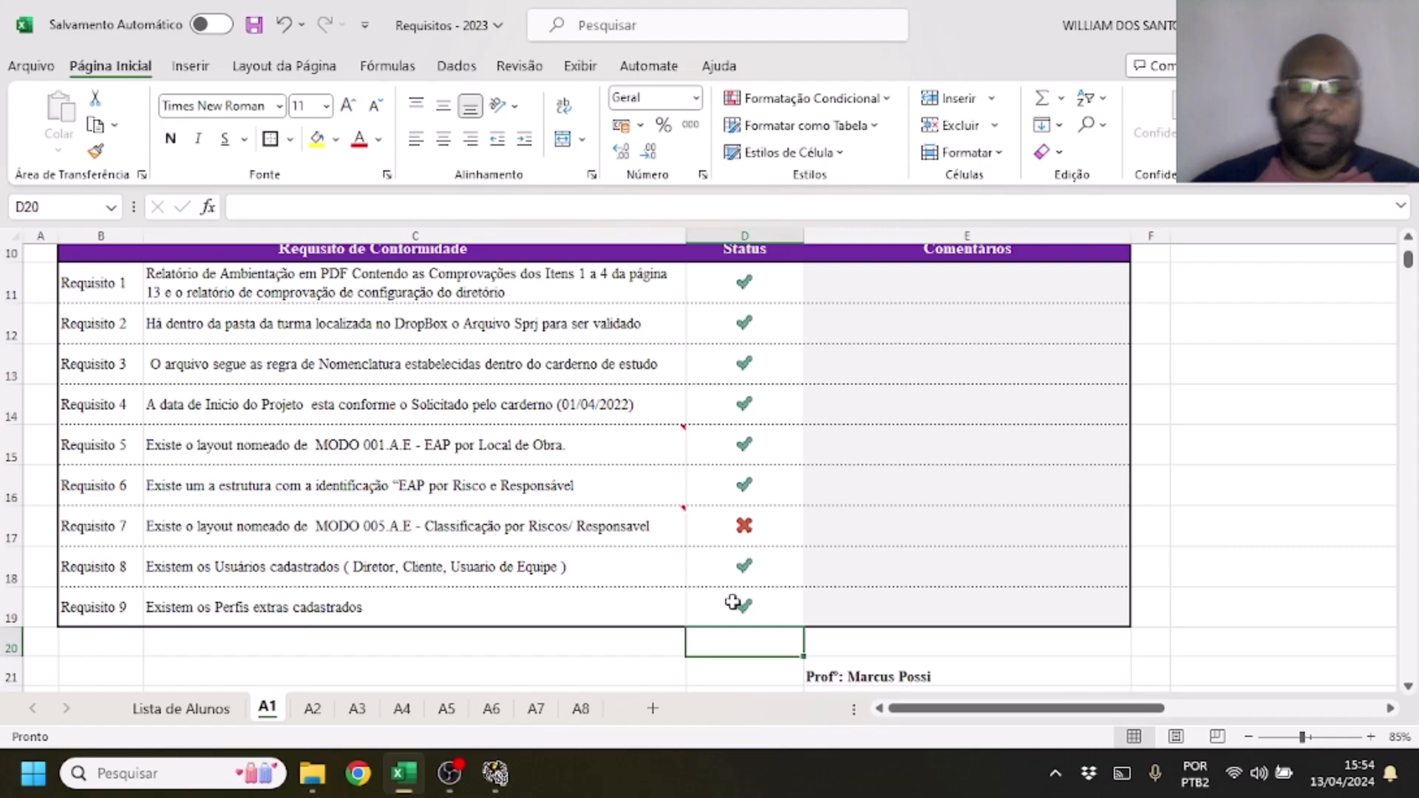
Enter the comment "Ficou Faltando" for Requisito 7 in the student's requirements table
scroll(909, 453, "down", 1)
scroll(915, 465, "up", 1)
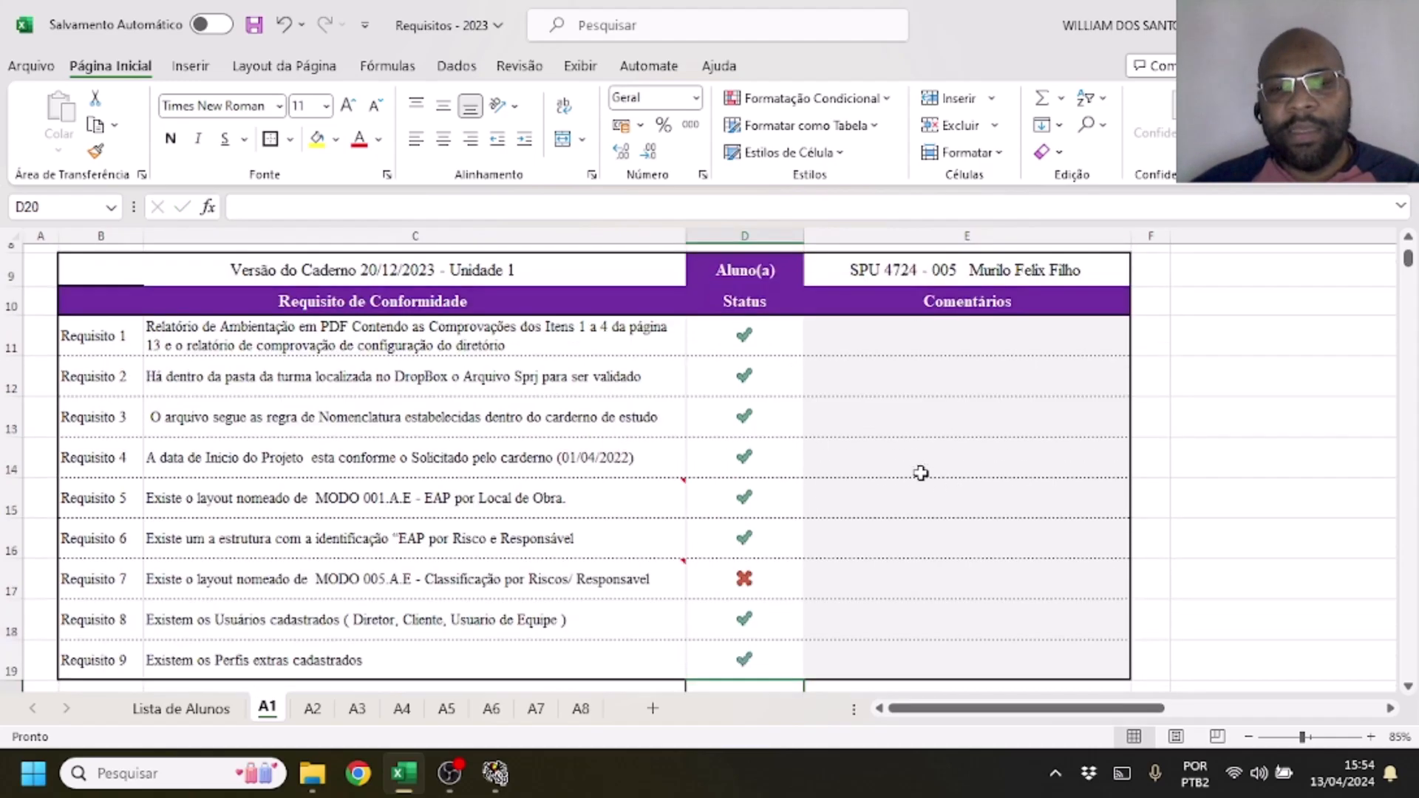
left_click_drag(743, 579, 13, 577)
left_click(12, 580)
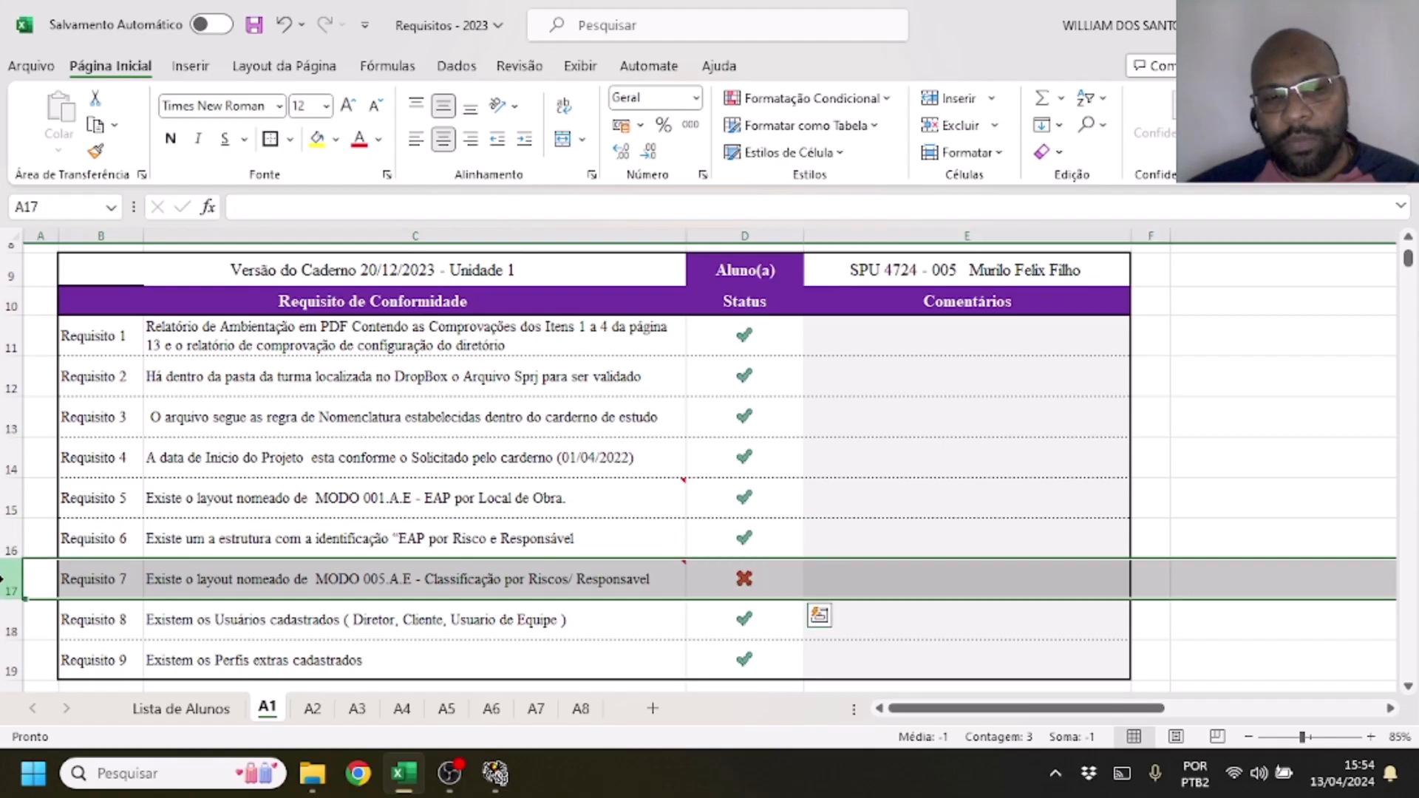
left_click(1086, 552)
left_click(1027, 588)
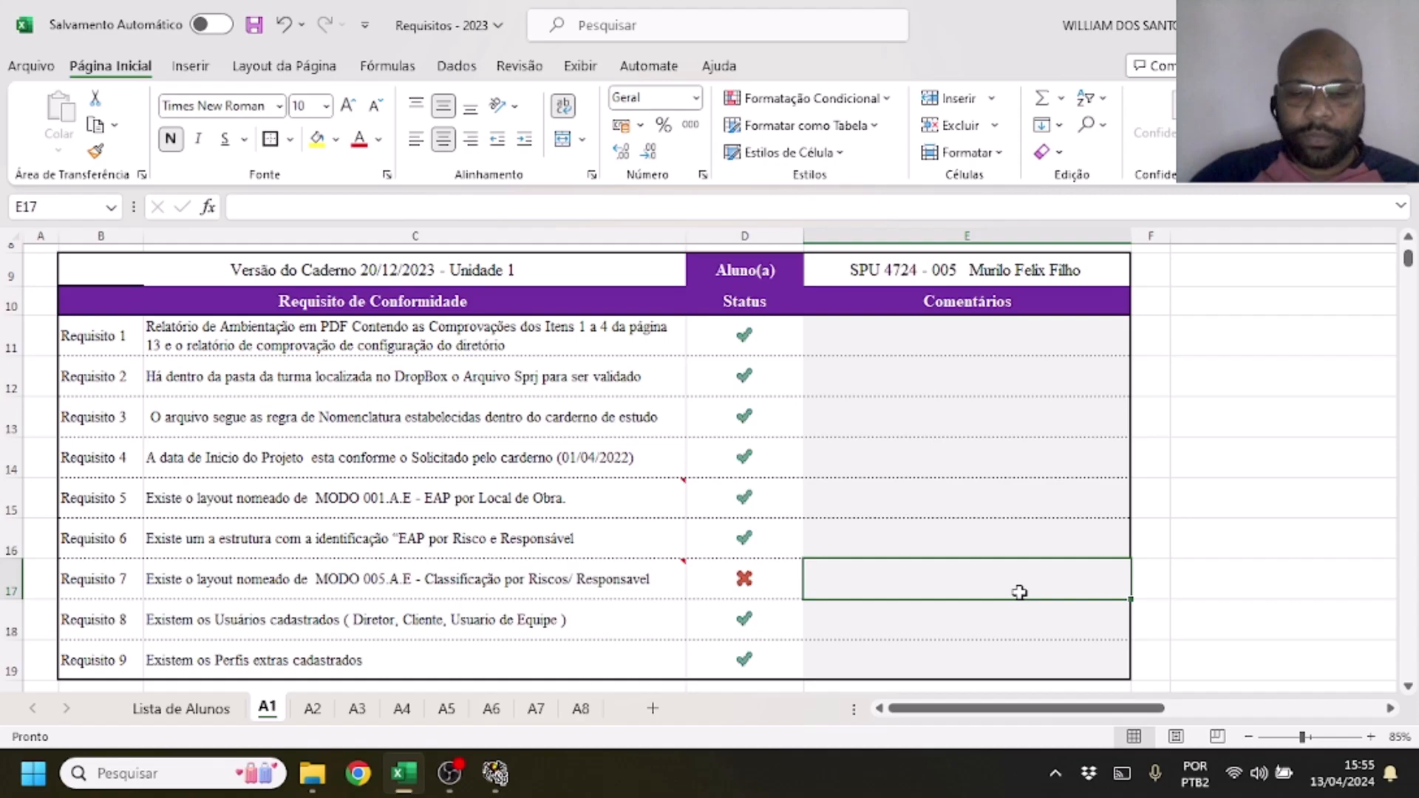
type("Ficou Faltando")
key("Return")
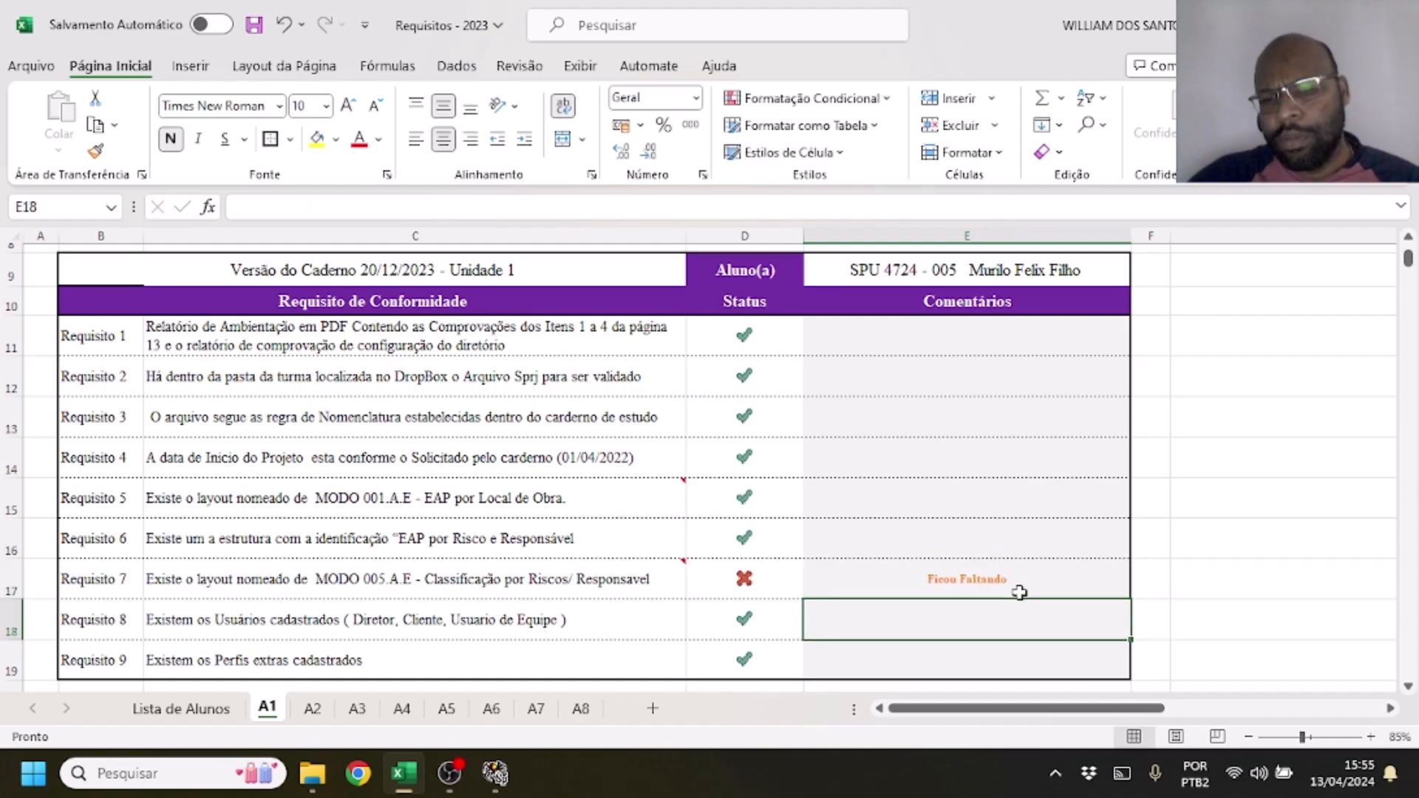